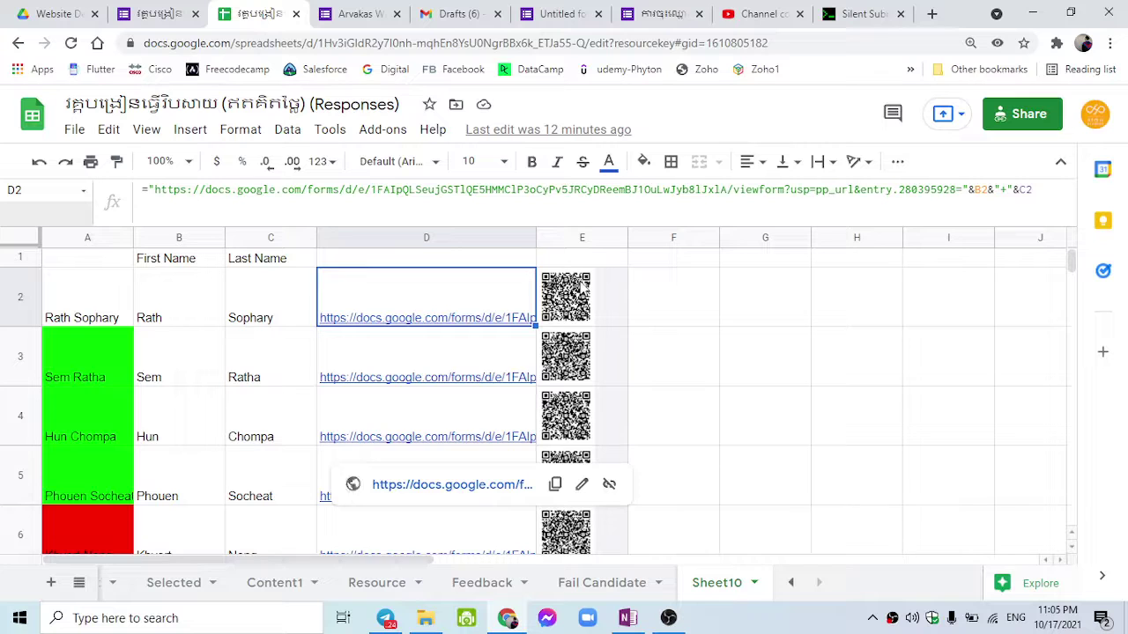
# Step: Open the first candidate's pre-filled form link from D2 and keep the current draft
pyautogui.click(606, 288)
pyautogui.click(504, 287)
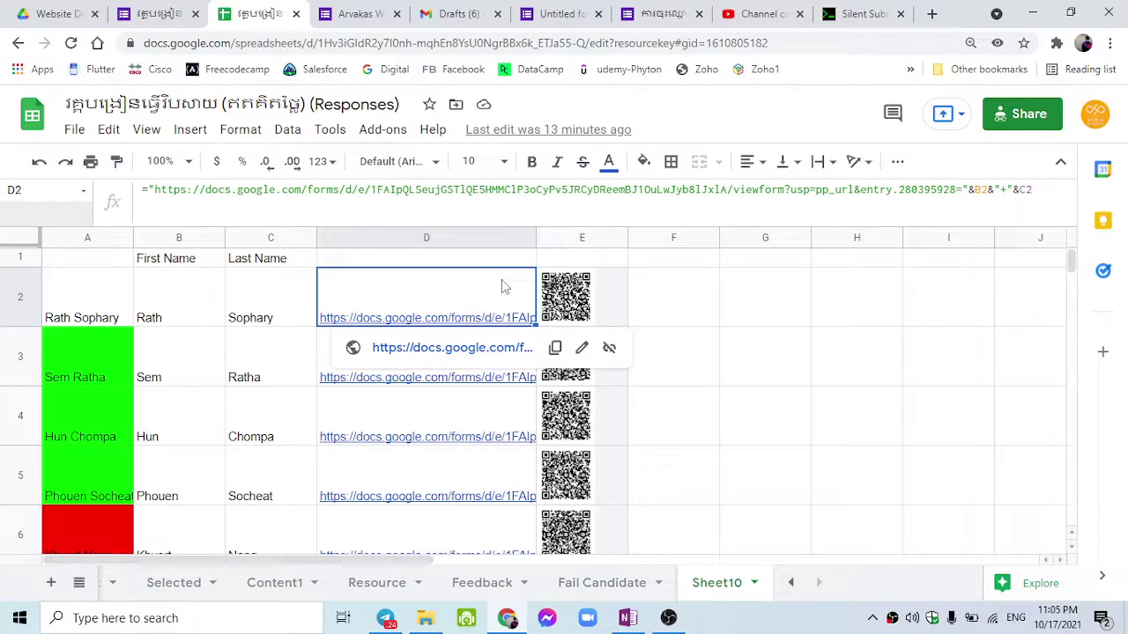
pyautogui.click(455, 349)
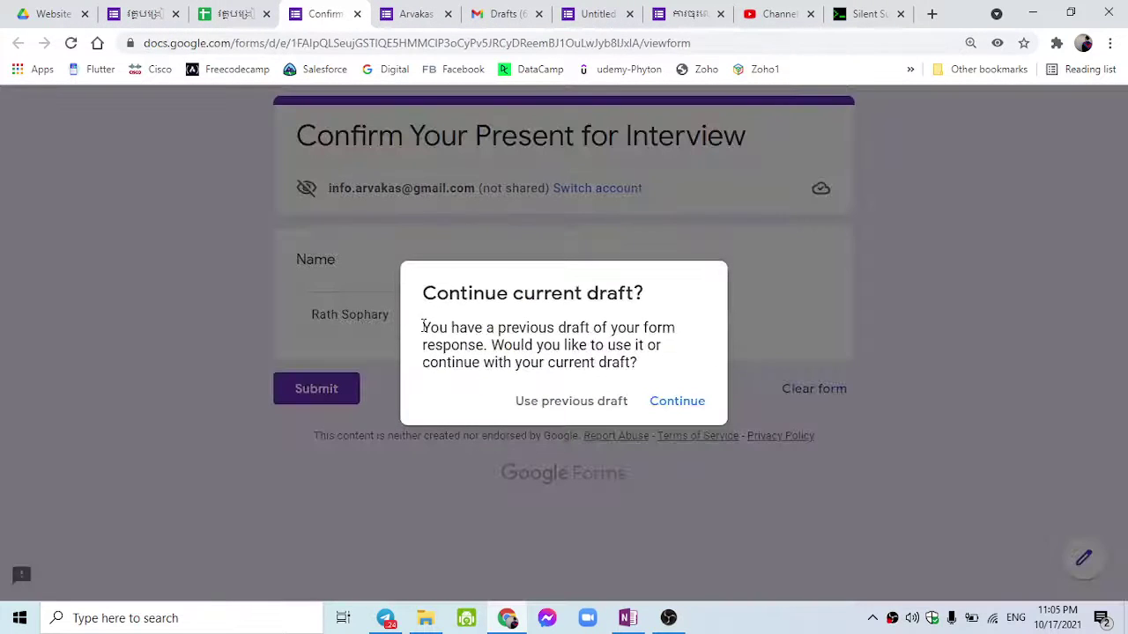
pyautogui.click(659, 403)
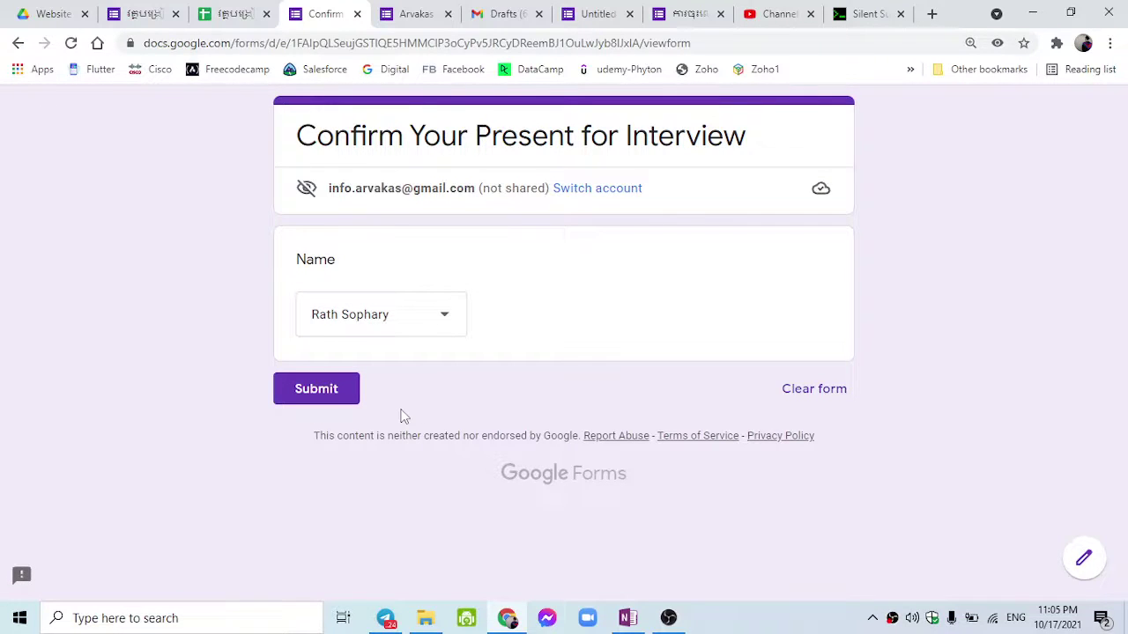
# Step: Close the untitled, interview confirmation and training feedback form tabs, returning to the candidate sheet
pyautogui.click(598, 14)
pyautogui.click(629, 14)
pyautogui.click(352, 9)
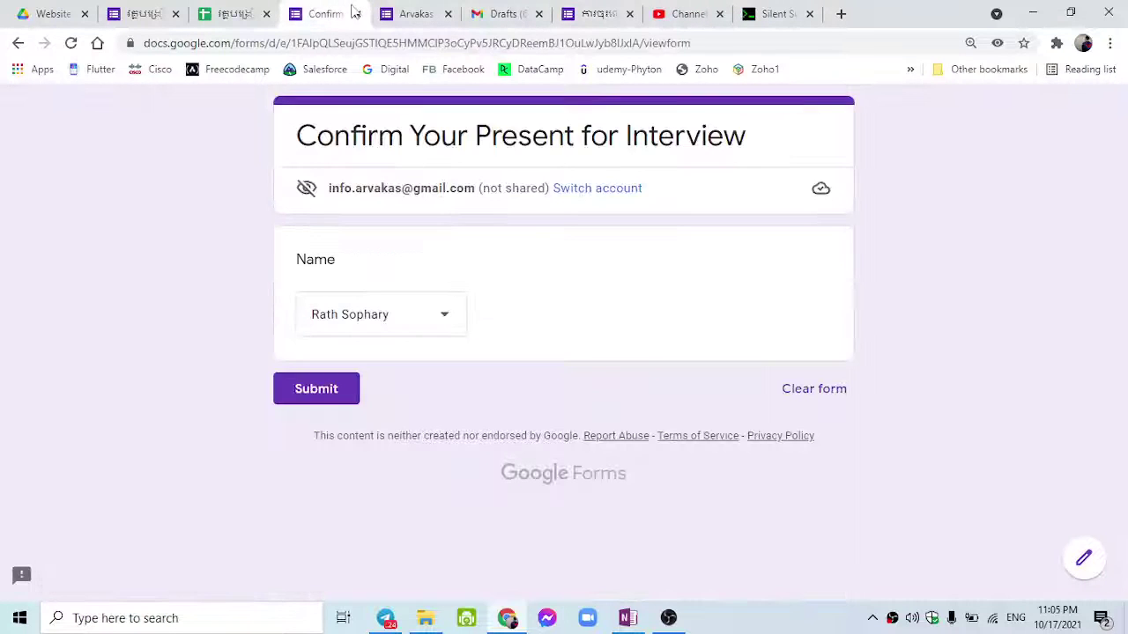
pyautogui.click(357, 14)
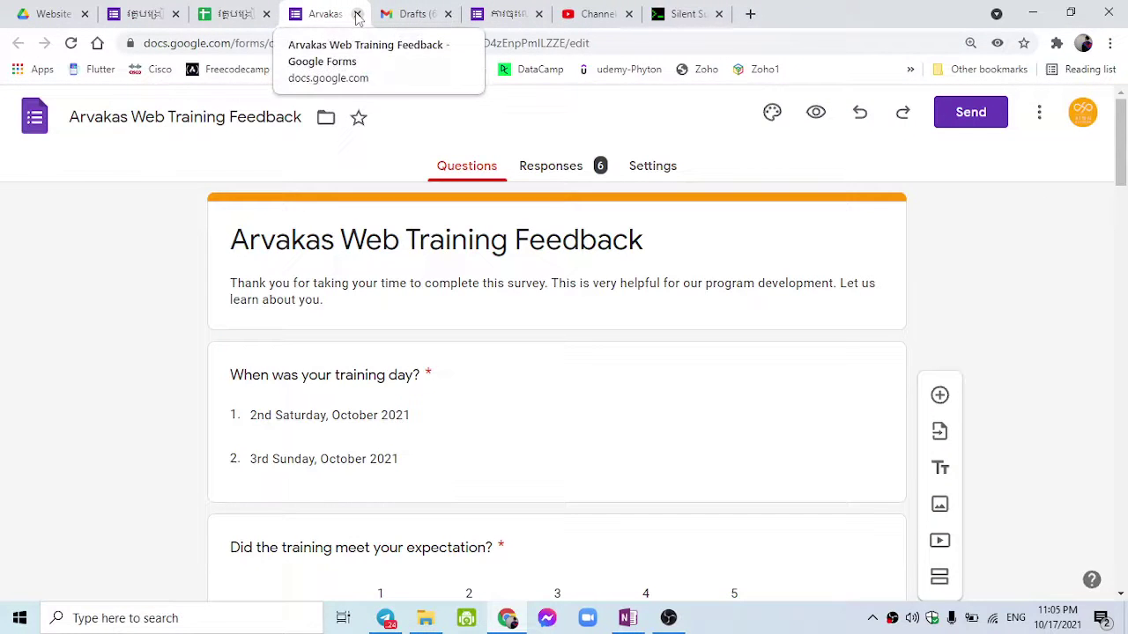
pyautogui.click(357, 14)
pyautogui.click(414, 13)
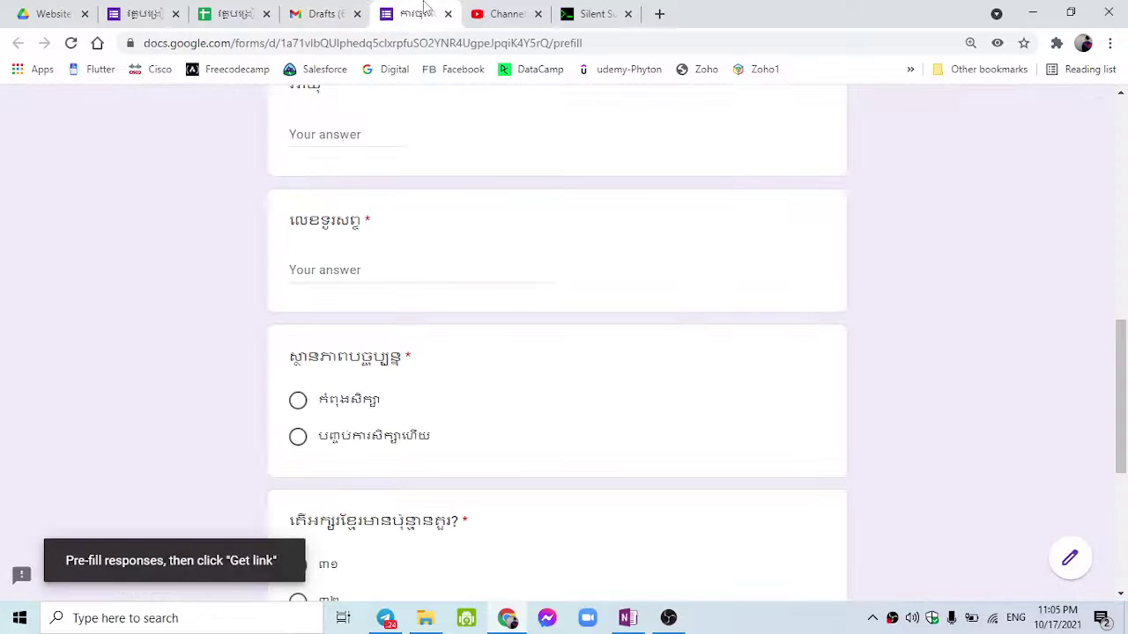
pyautogui.click(231, 13)
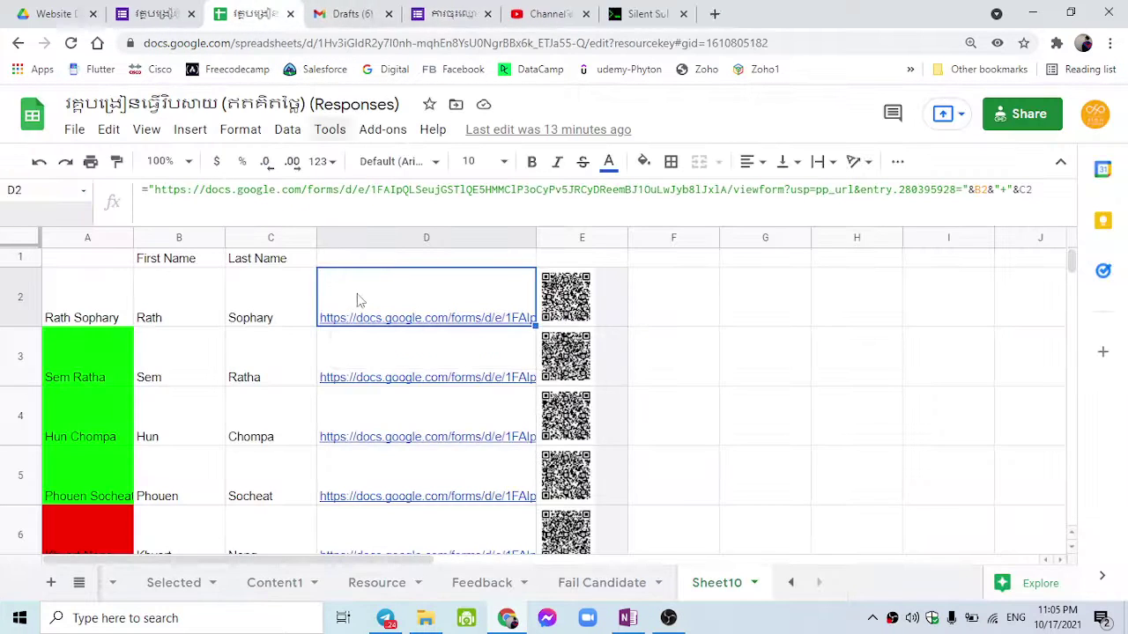
pyautogui.moveTo(455, 376)
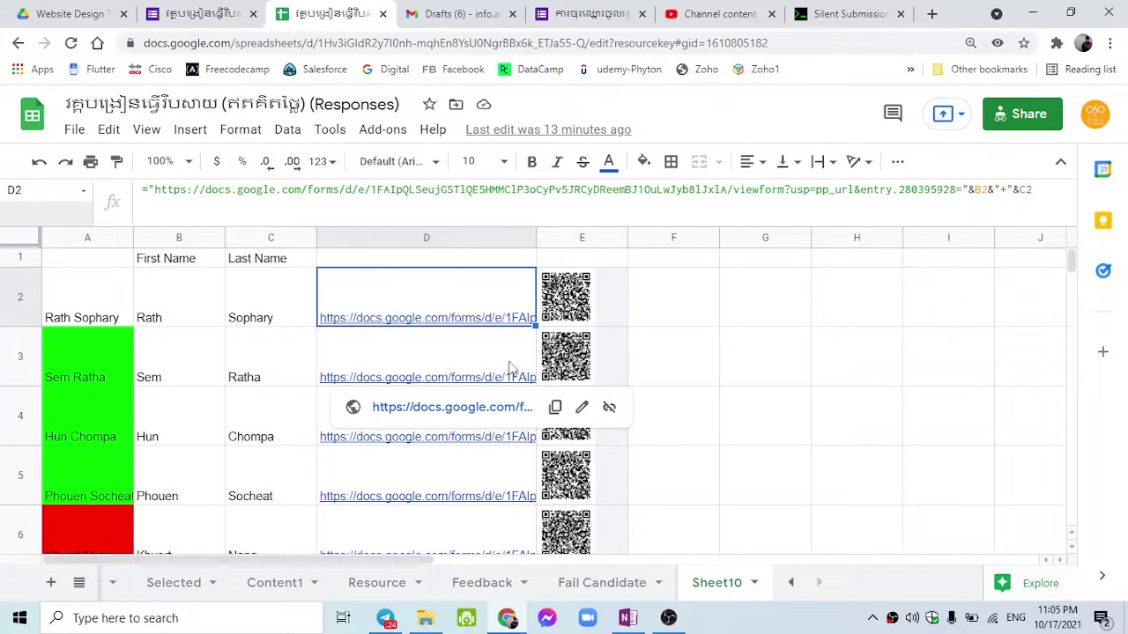
# Step: In the Silent Submission article, highlight viewform in the normal form URL
pyautogui.click(862, 10)
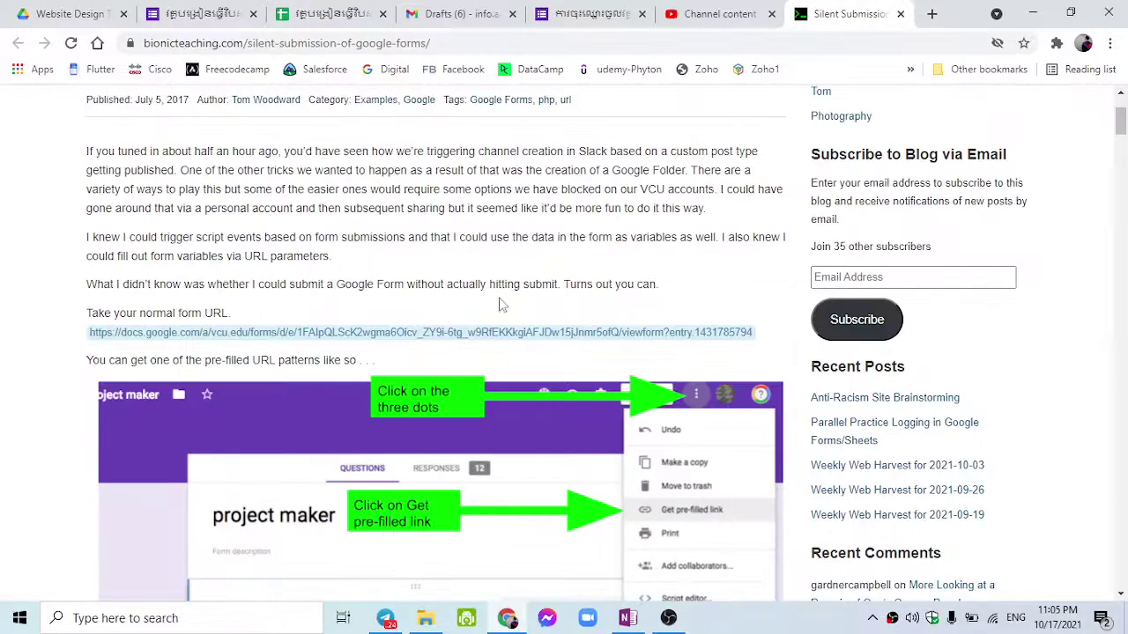
pyautogui.scroll(-2, 499, 308)
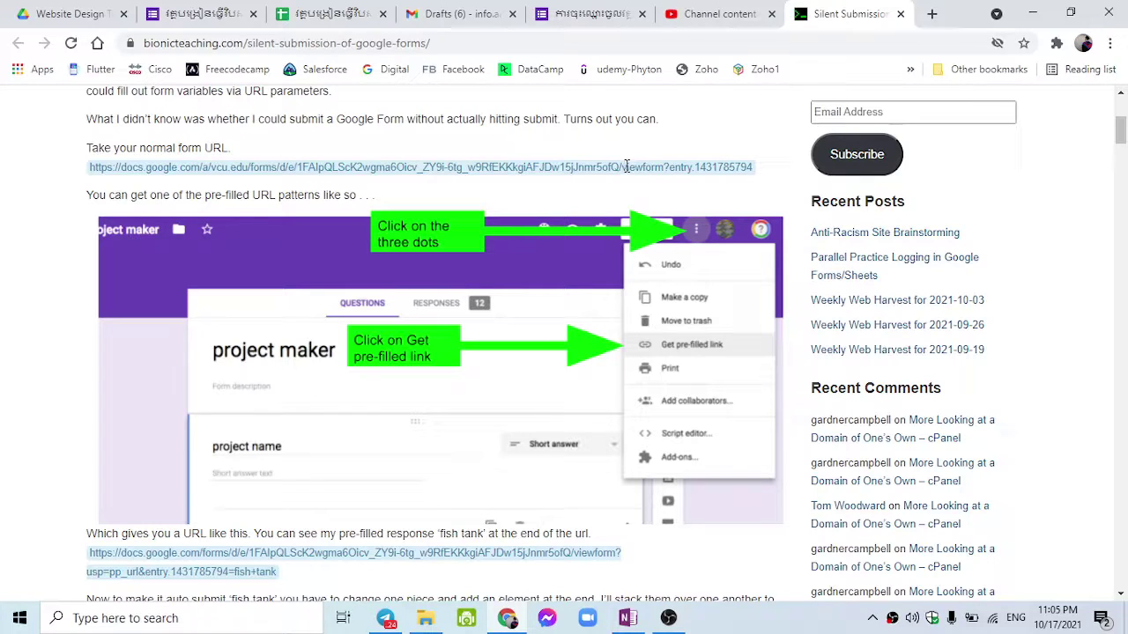
pyautogui.moveTo(627, 167); pyautogui.dragTo(666, 166)
pyautogui.scroll(-1, 666, 167)
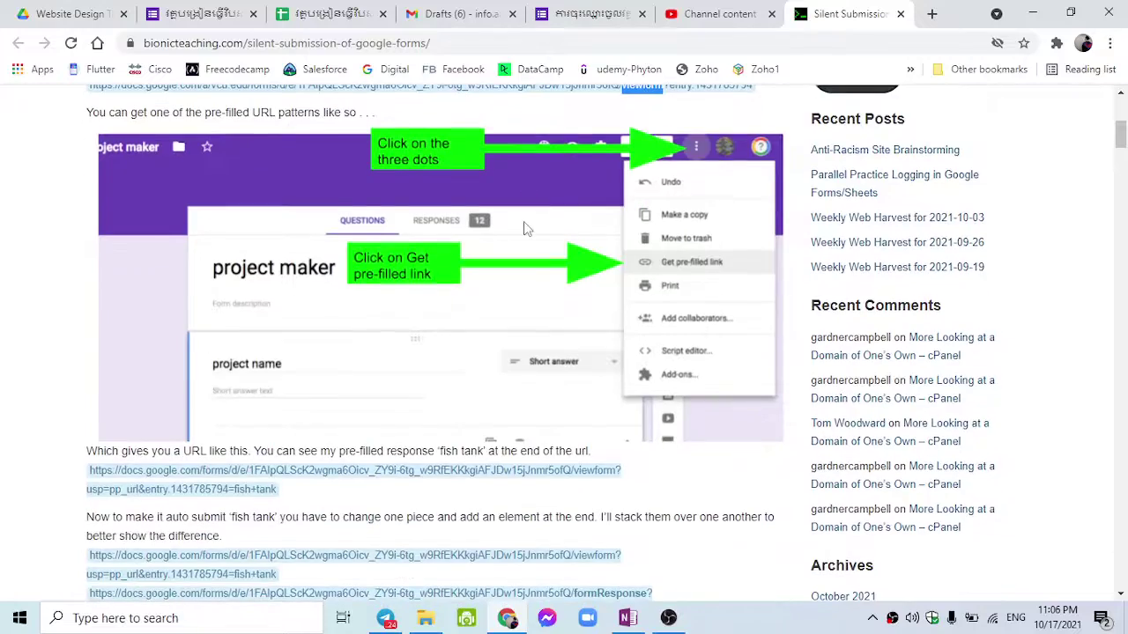
pyautogui.scroll(2, 524, 243)
pyautogui.scroll(-2, 525, 242)
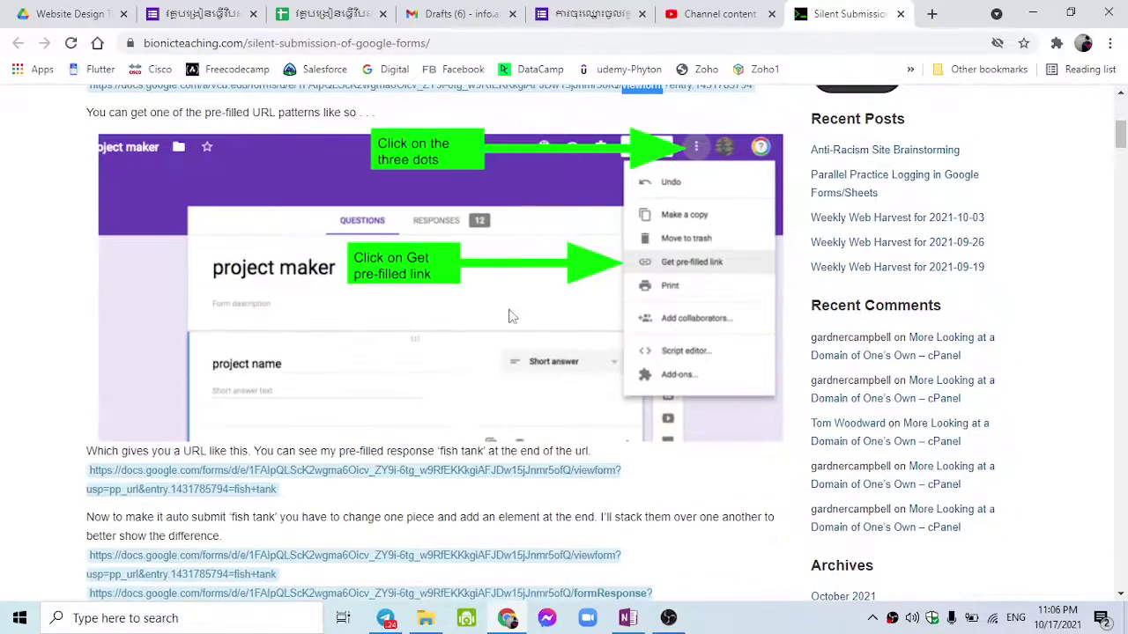
pyautogui.scroll(-4, 493, 371)
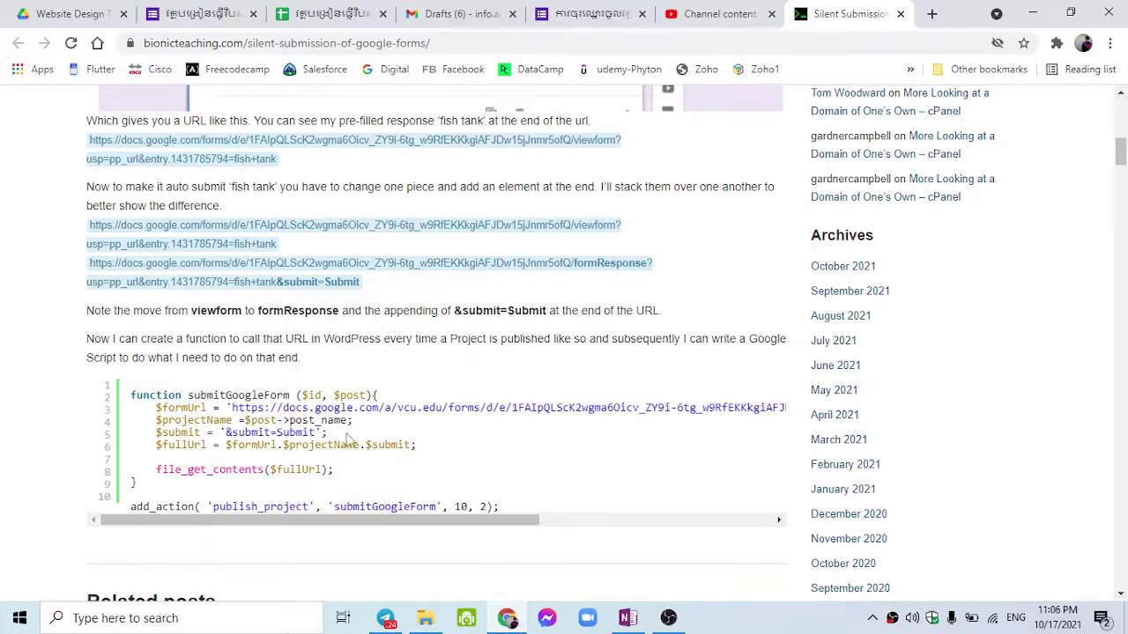
pyautogui.scroll(1, 336, 437)
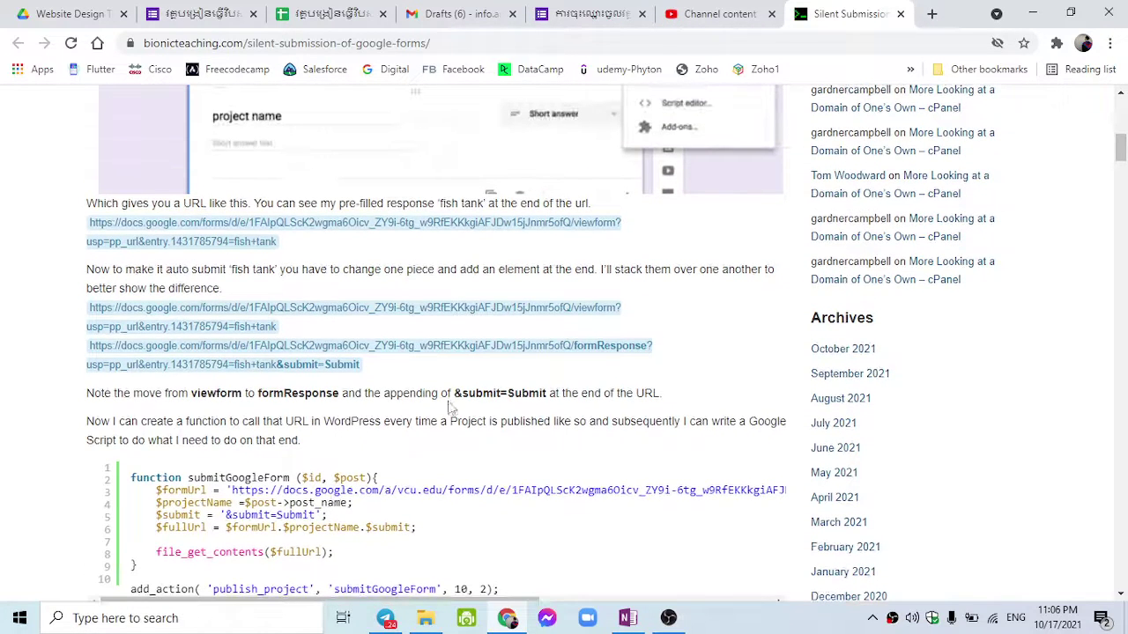
# Step: Highlight &submit=Submit in the explanation and at the end of the auto-submit URL
pyautogui.moveTo(454, 394); pyautogui.dragTo(546, 394)
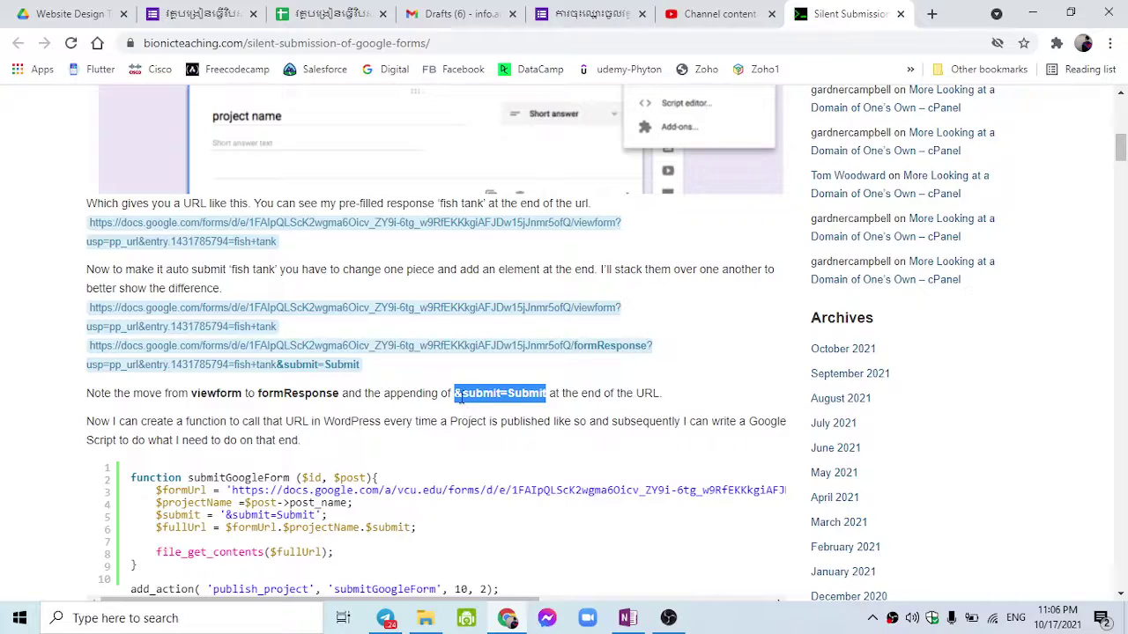
pyautogui.click(459, 397)
pyautogui.press('Home')
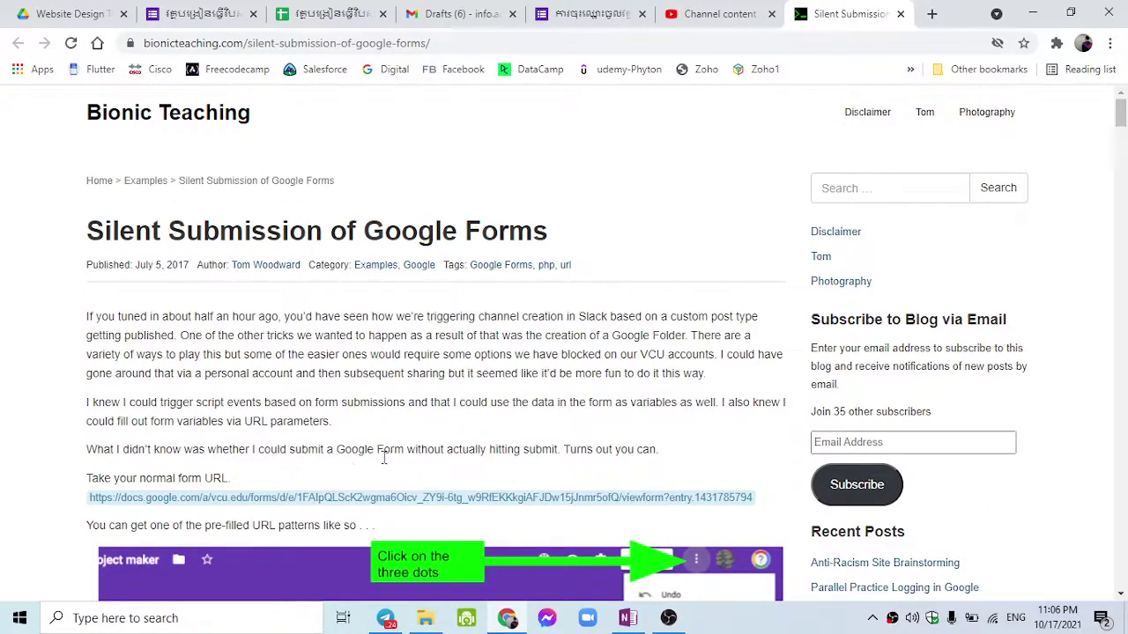
pyautogui.scroll(-8, 258, 487)
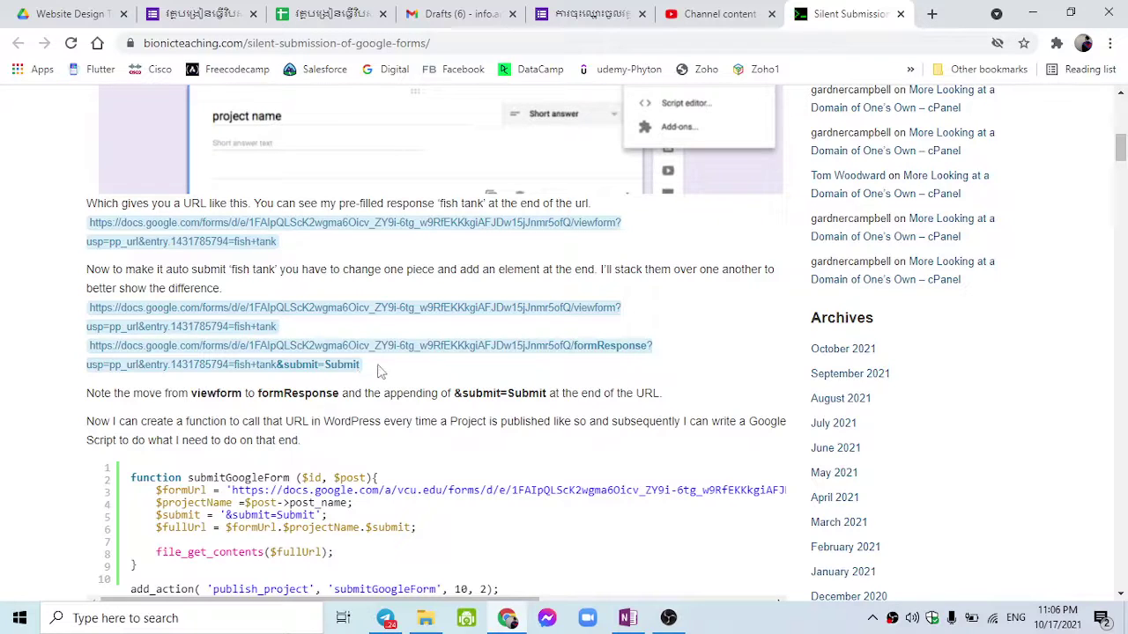
pyautogui.moveTo(381, 370); pyautogui.dragTo(278, 370)
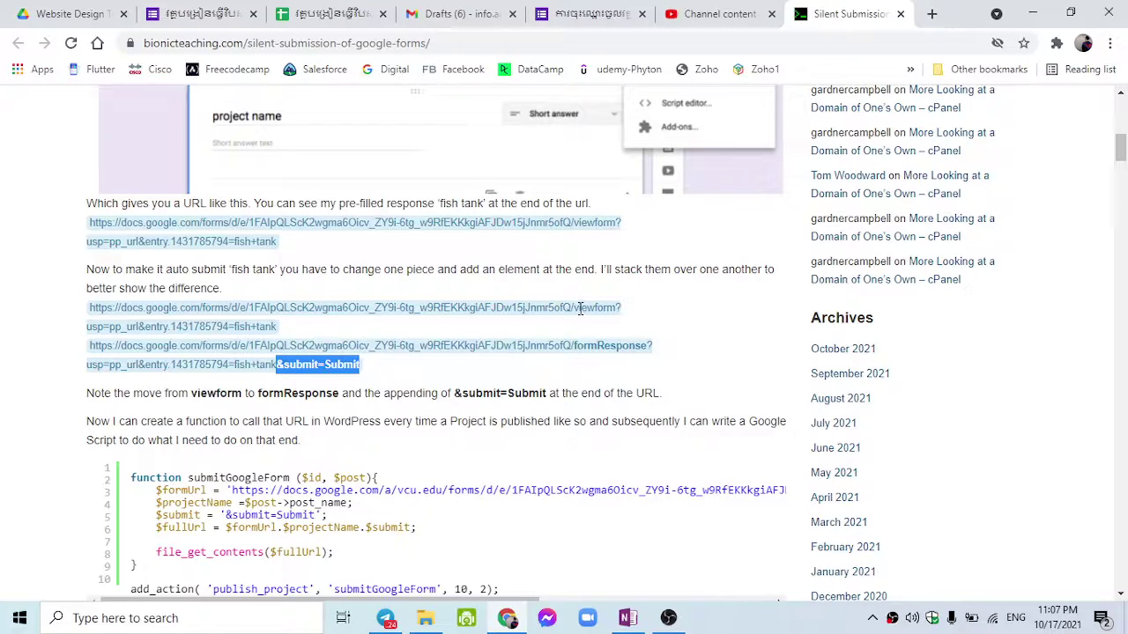
# Step: Compare viewform? in the pre-filled URL with formResponse? and &submit=Submit in the auto-submit URL
pyautogui.moveTo(574, 308); pyautogui.dragTo(623, 309)
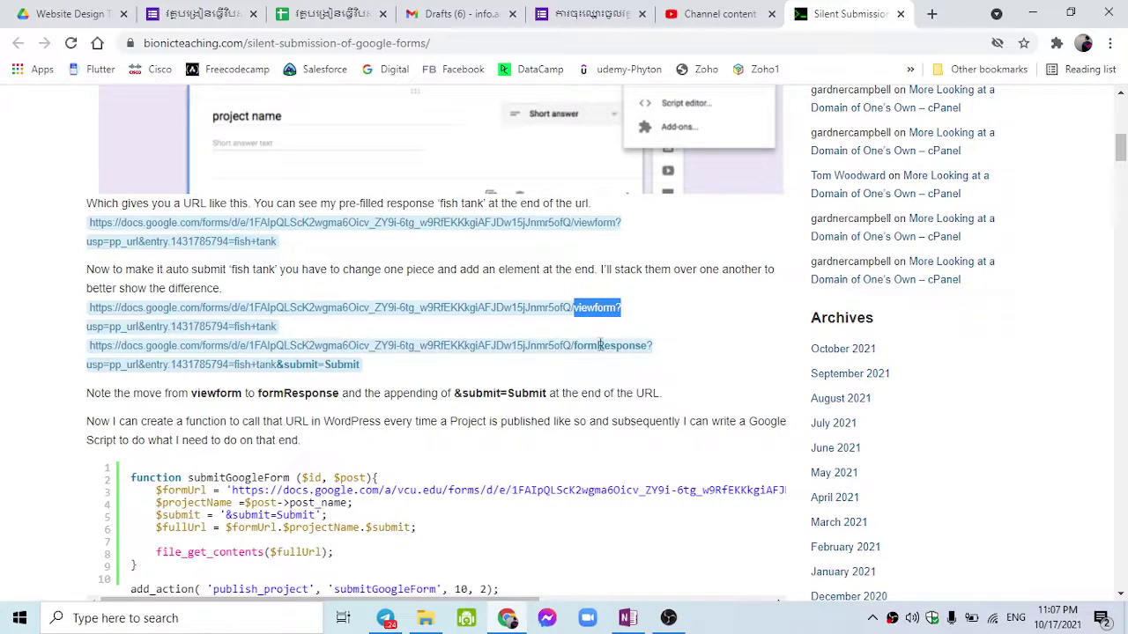
pyautogui.moveTo(577, 346); pyautogui.dragTo(653, 350)
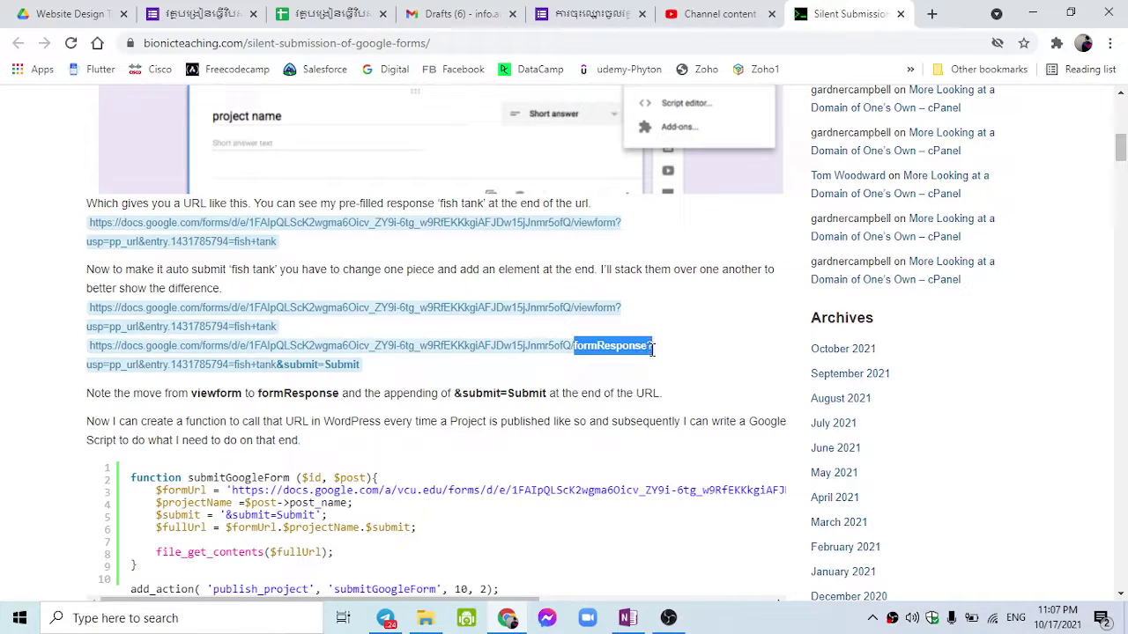
pyautogui.click(486, 367)
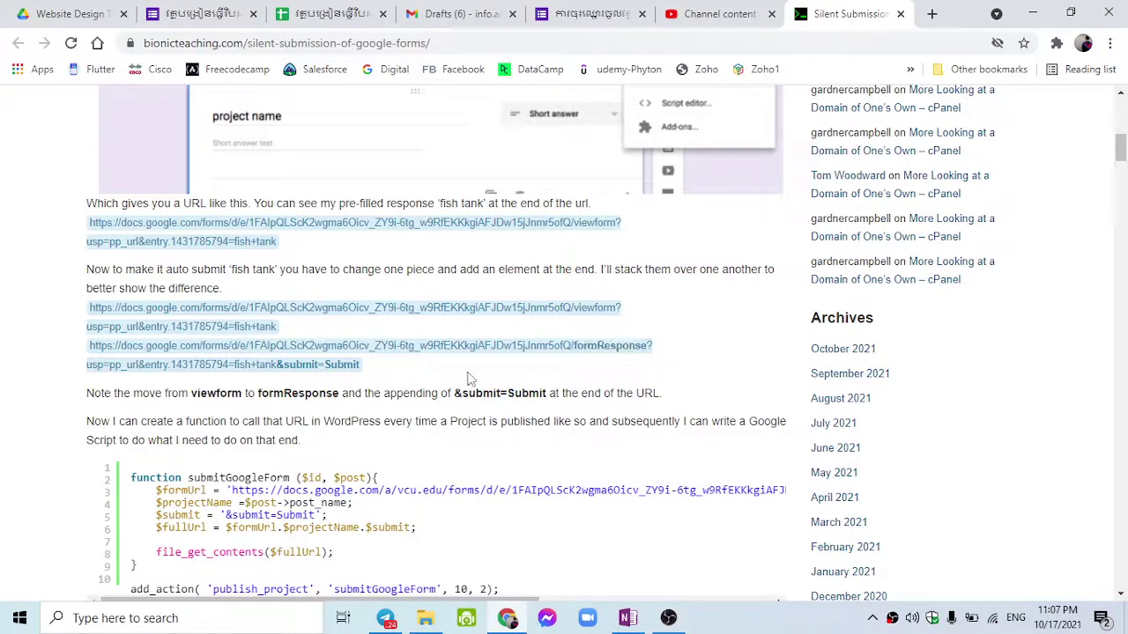
pyautogui.moveTo(279, 367); pyautogui.dragTo(411, 371)
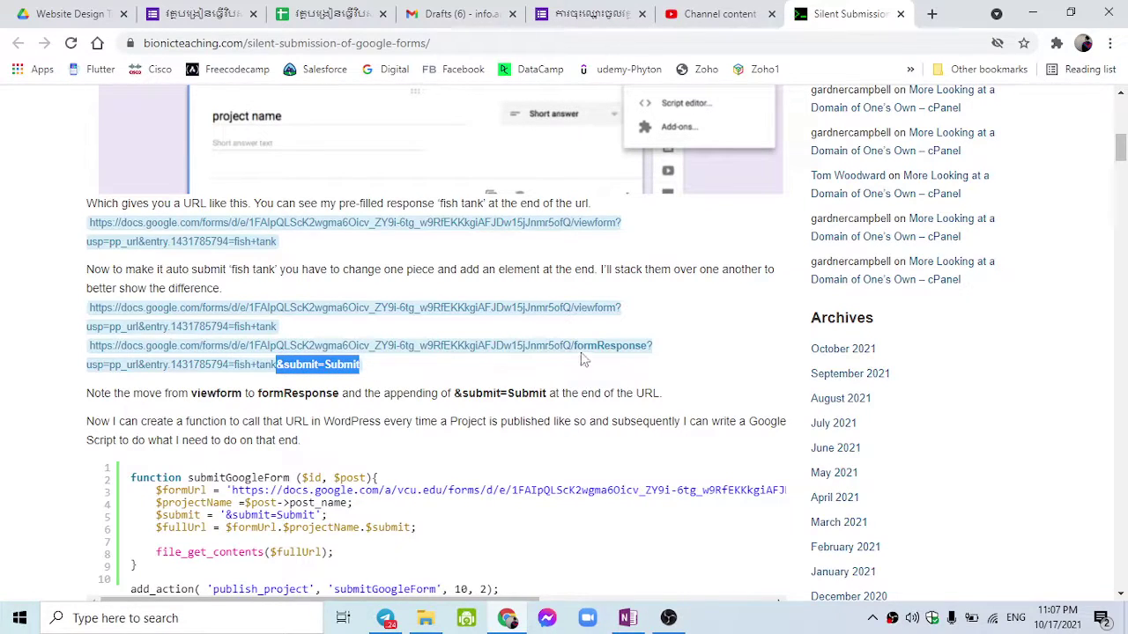
pyautogui.moveTo(573, 345); pyautogui.dragTo(652, 345)
pyautogui.hotkey('ctrl', 'c')
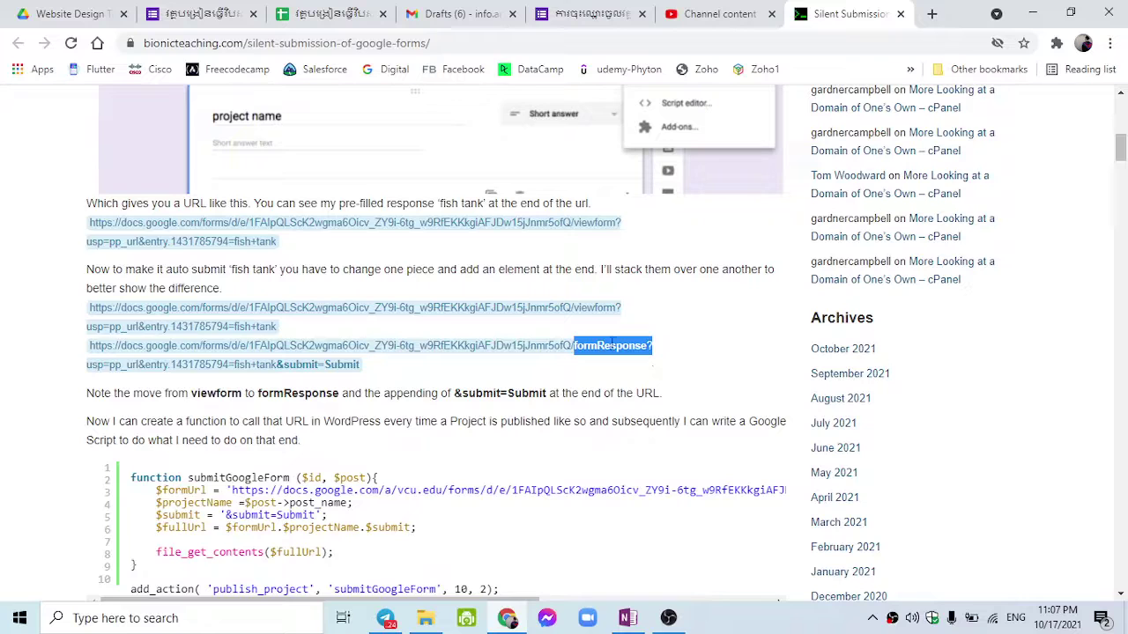
pyautogui.moveTo(579, 309); pyautogui.dragTo(660, 310)
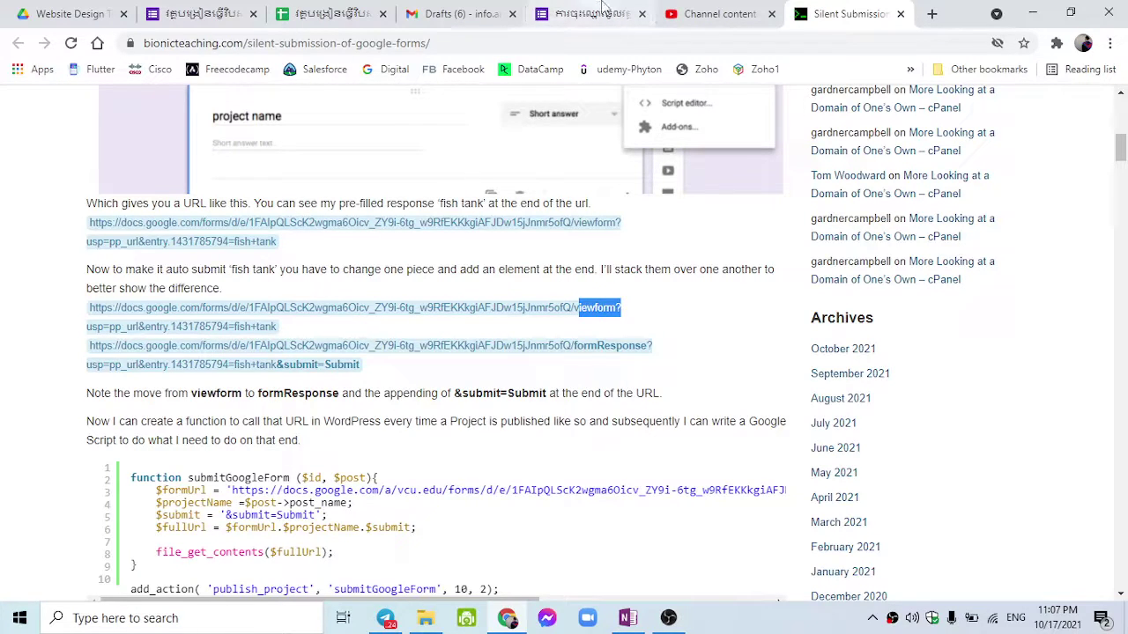
pyautogui.click(318, 14)
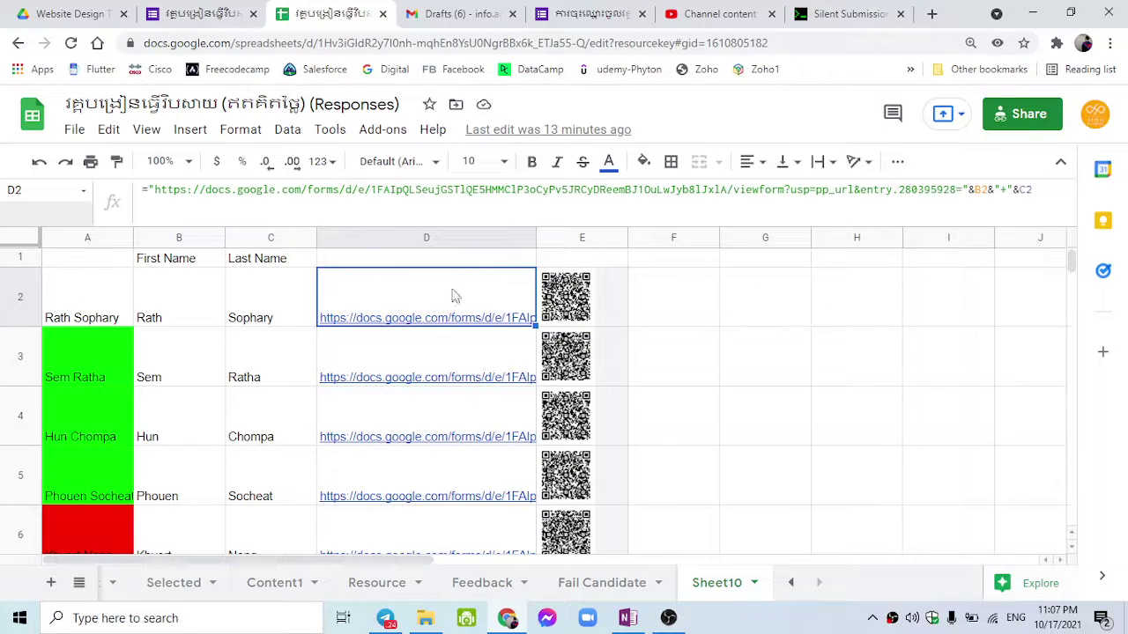
# Step: Replace viewform? with formResponse in D2's link formula
pyautogui.moveTo(734, 190); pyautogui.dragTo(792, 189)
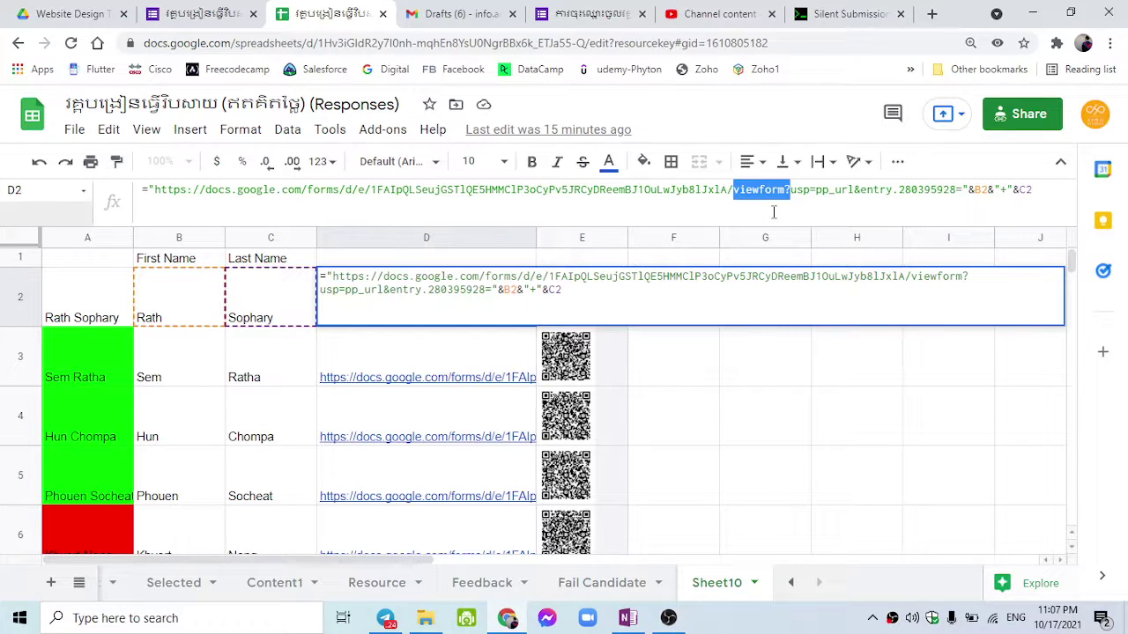
pyautogui.hotkey('ctrl', 'v')
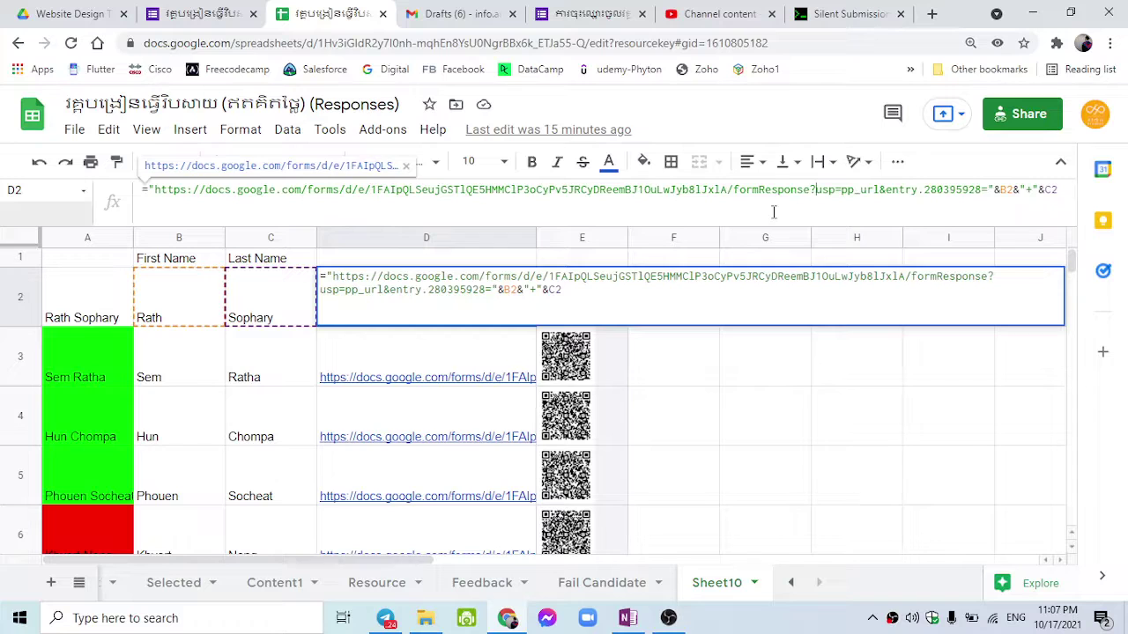
pyautogui.press('Return')
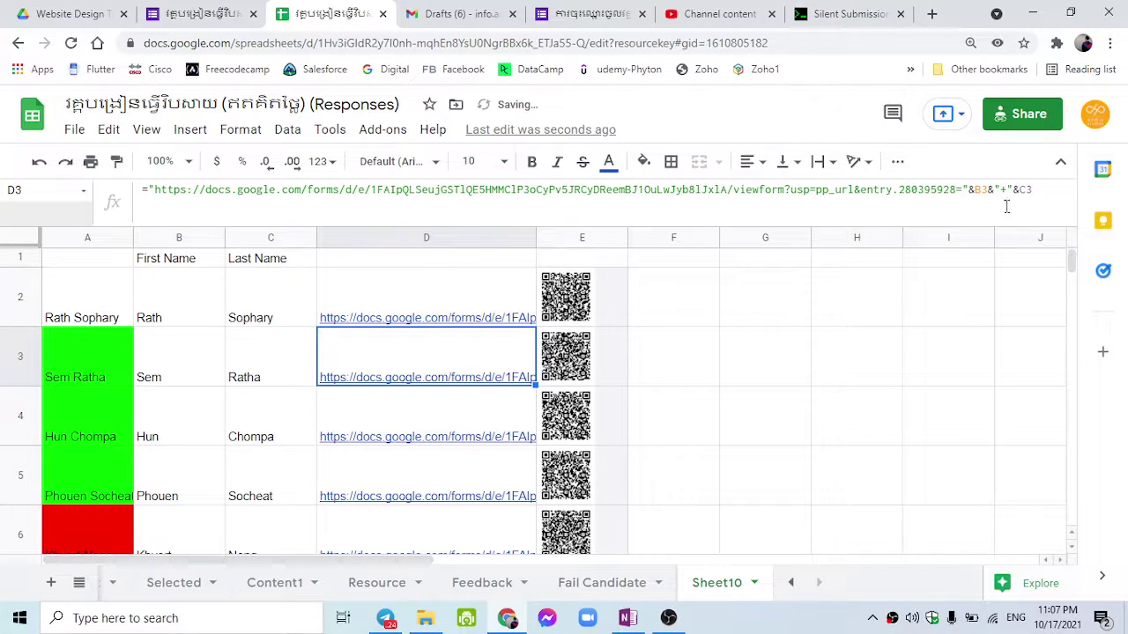
# Step: Append &"" to D3's formula and copy &submit=Submit from the blog's example URL
pyautogui.click(1048, 196)
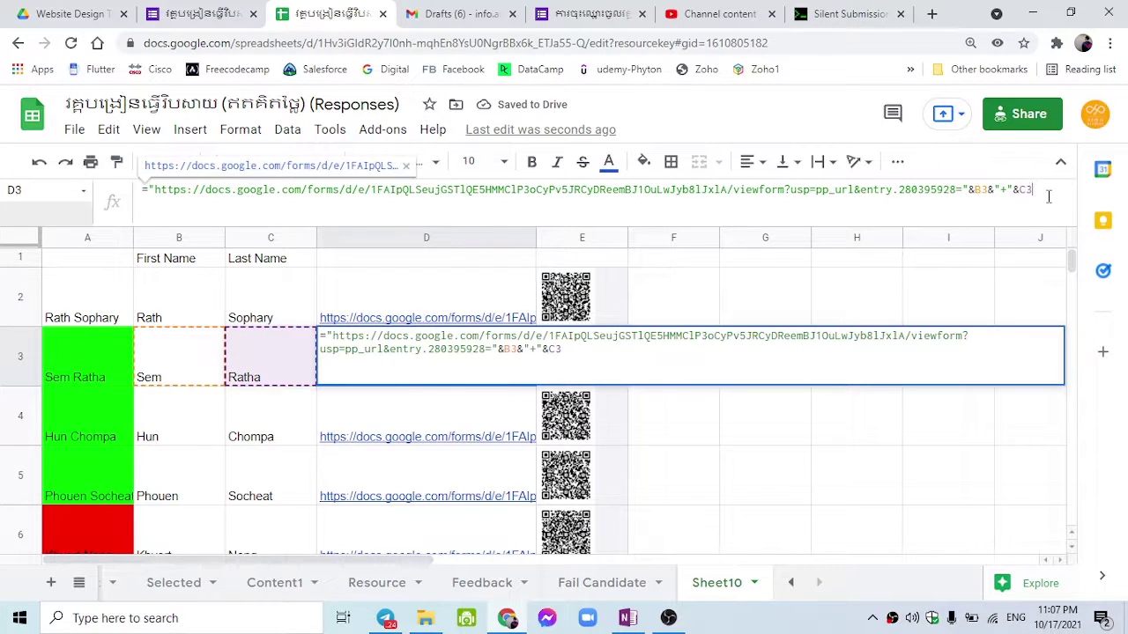
pyautogui.write('&')
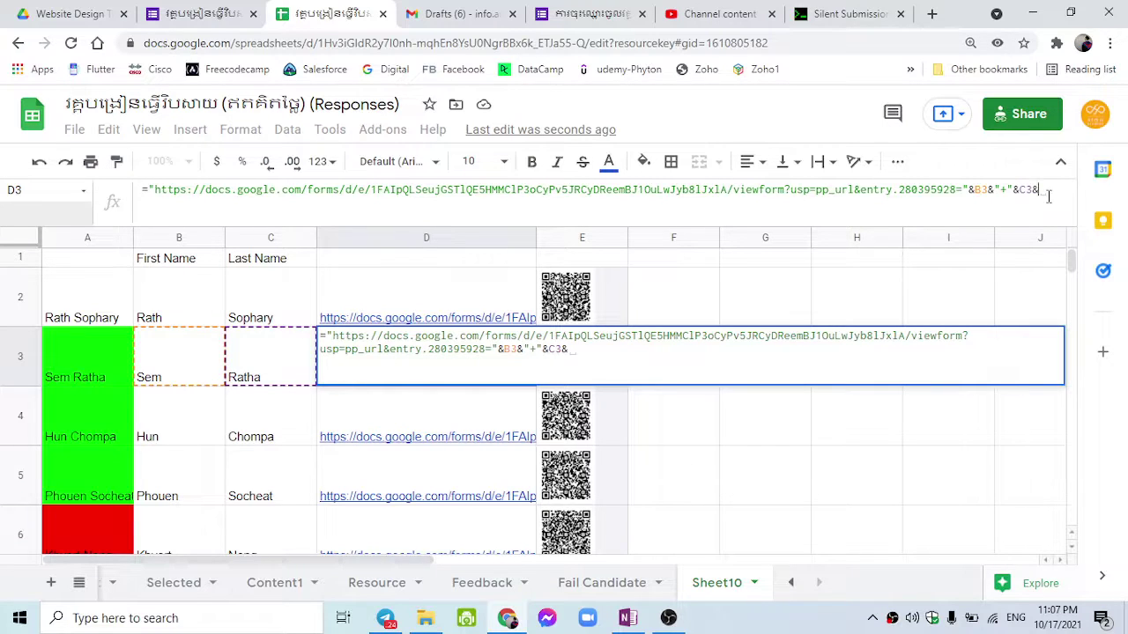
pyautogui.write('"')
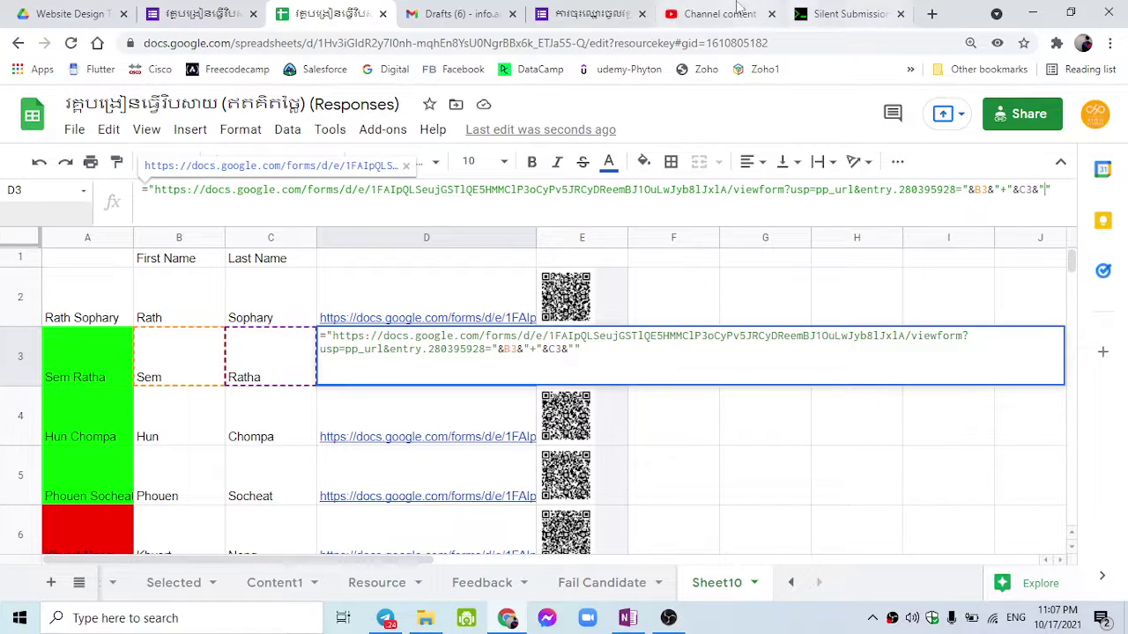
pyautogui.click(804, 7)
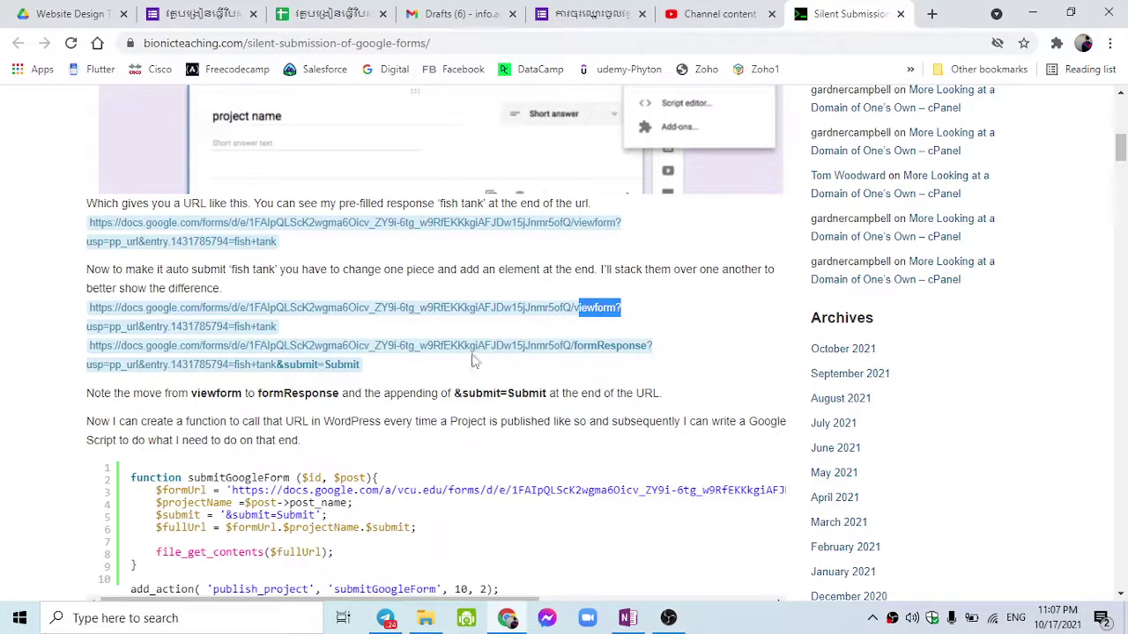
pyautogui.moveTo(381, 378); pyautogui.dragTo(281, 379)
pyautogui.hotkey('ctrl', 'c')
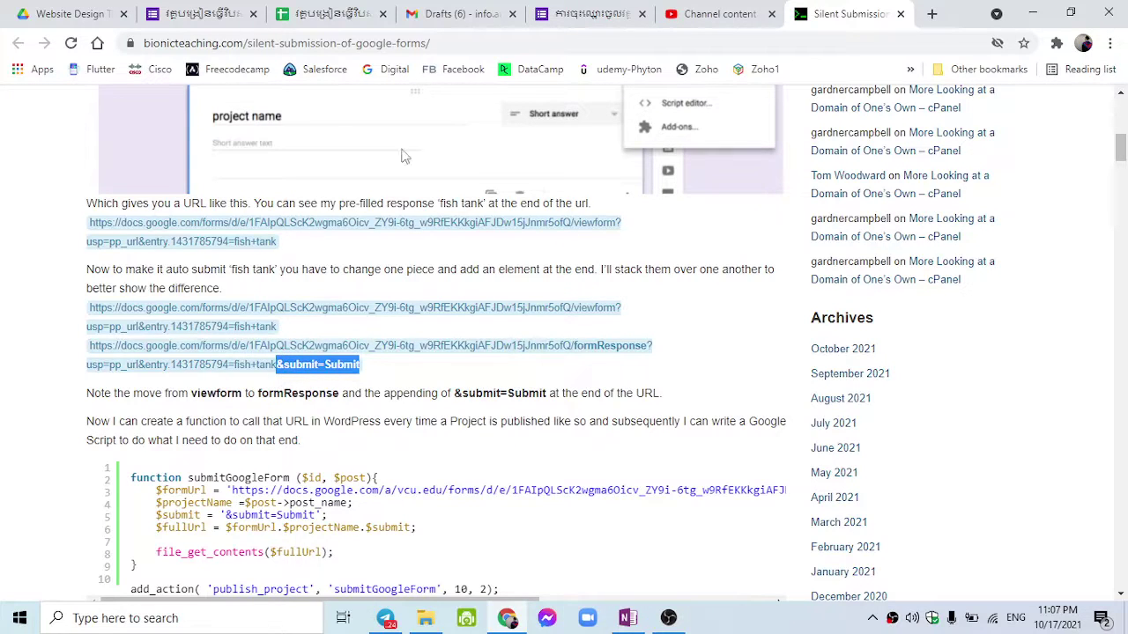
pyautogui.click(331, 13)
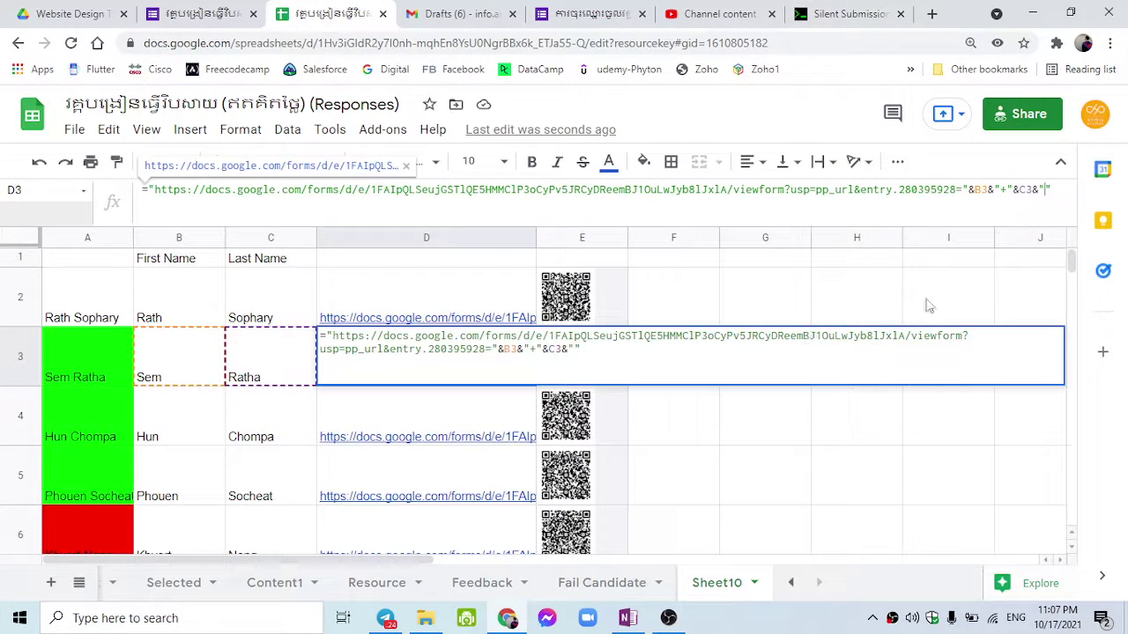
# Step: Paste &submit=Submit into D3's formula, then discard that edit
pyautogui.click(1042, 192)
pyautogui.hotkey('ctrl', 'v')
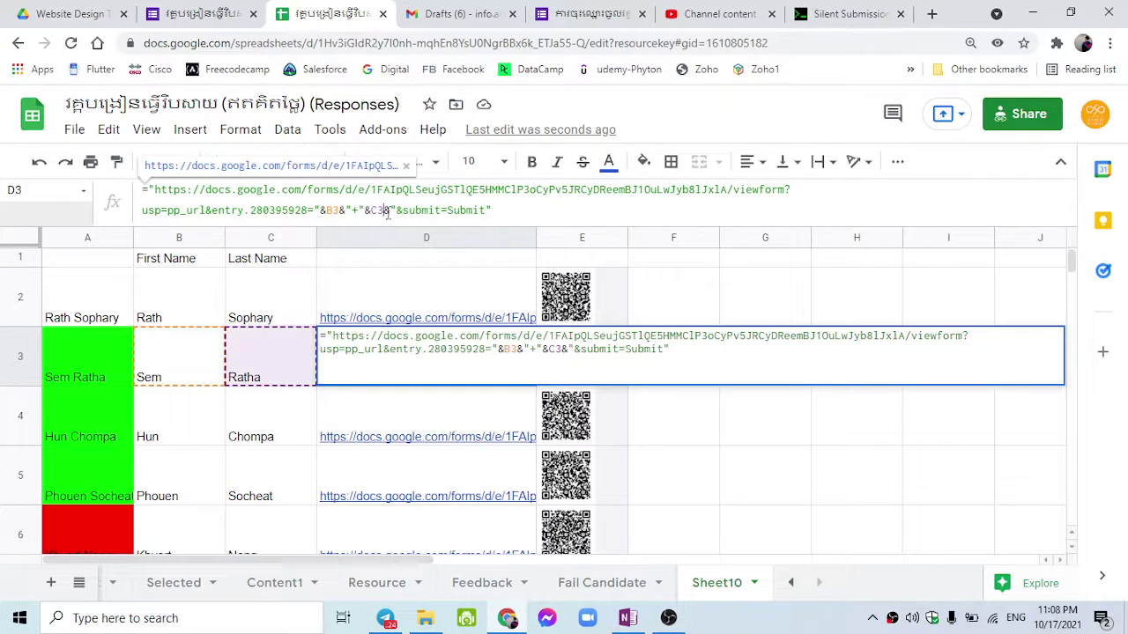
pyautogui.moveTo(385, 209); pyautogui.dragTo(508, 213)
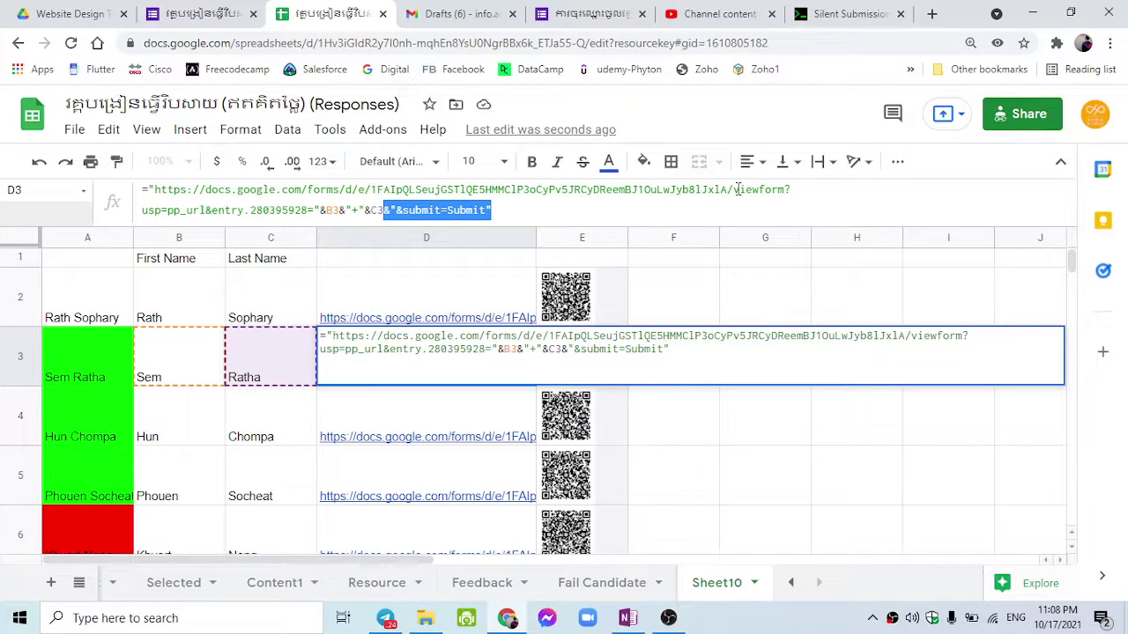
pyautogui.press('Escape')
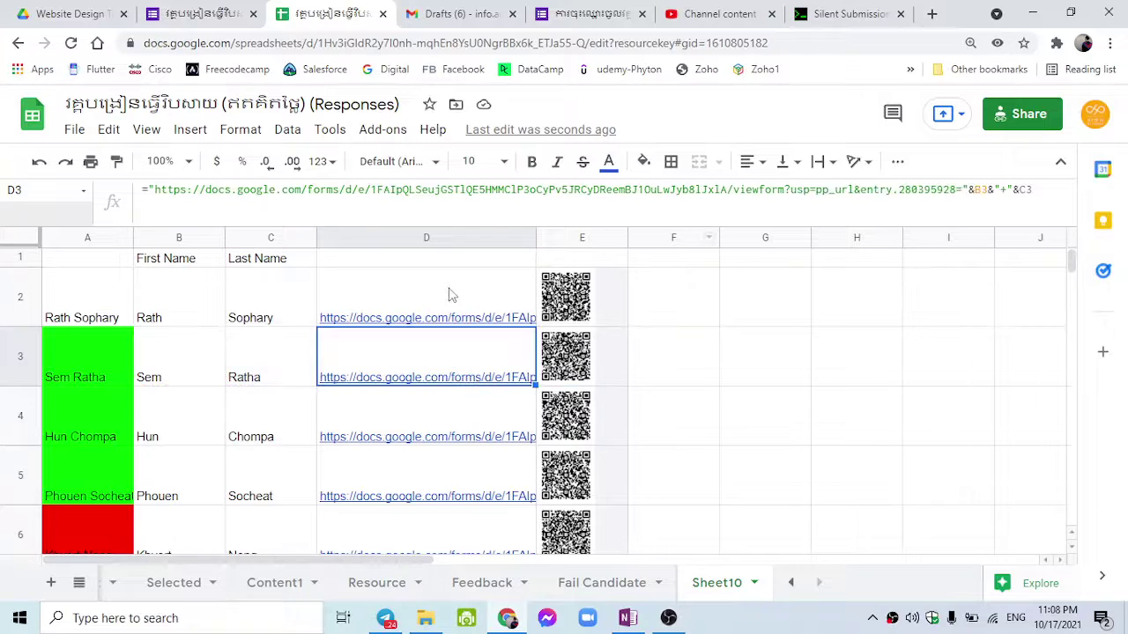
# Step: Append &"&submit=Submit" to D2's formResponse link formula and review it
pyautogui.click(451, 296)
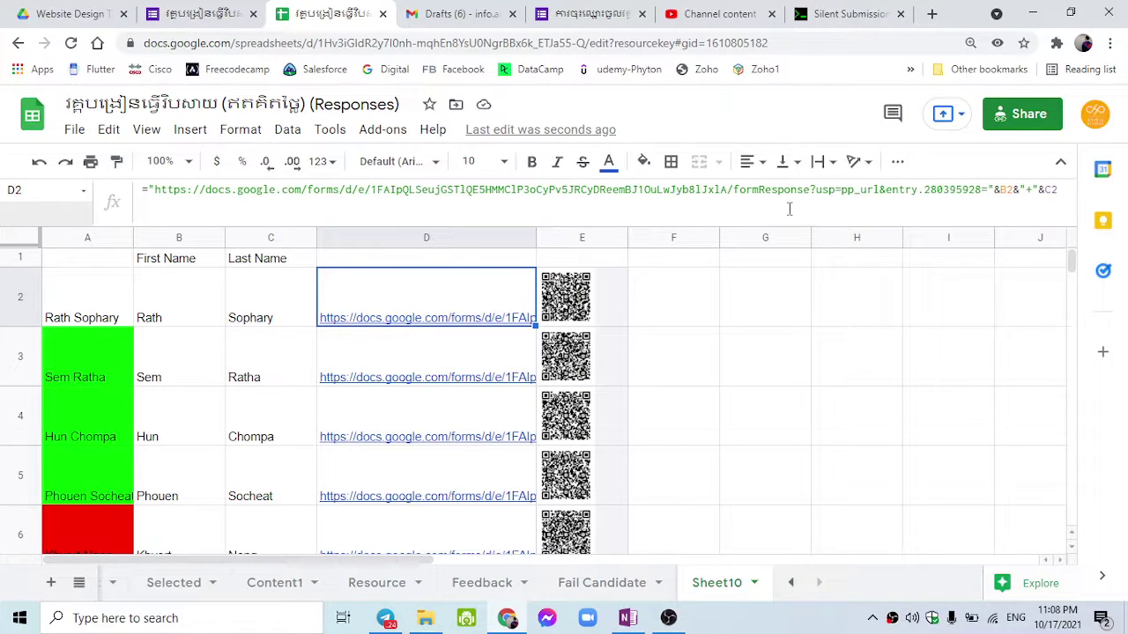
pyautogui.click(1060, 190)
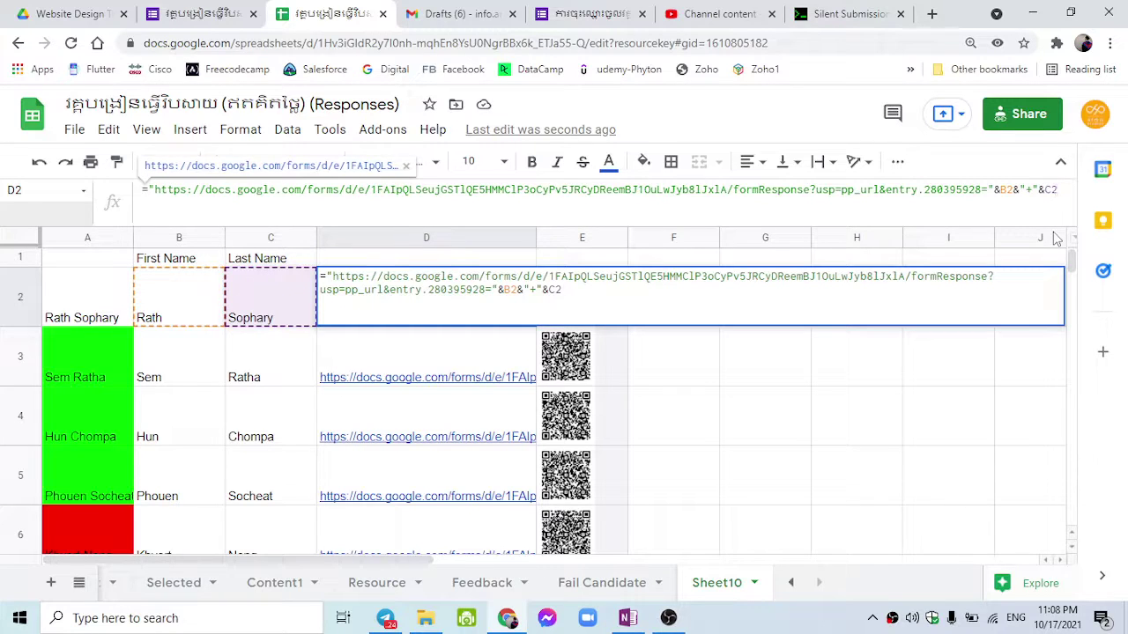
pyautogui.write('&')
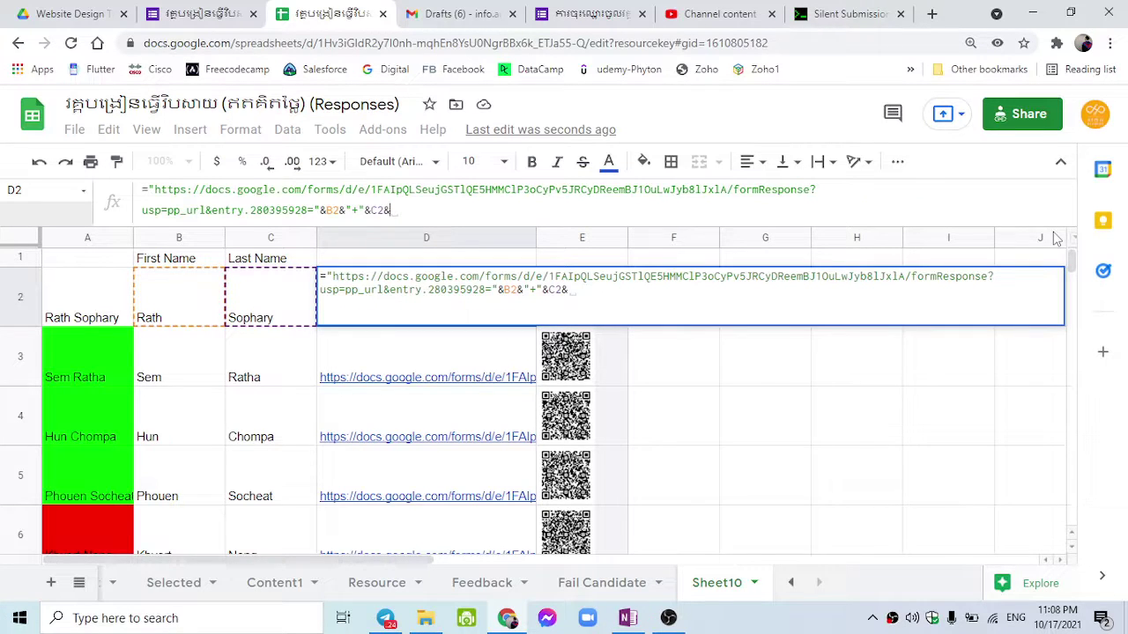
pyautogui.write('"&submit=Submit')
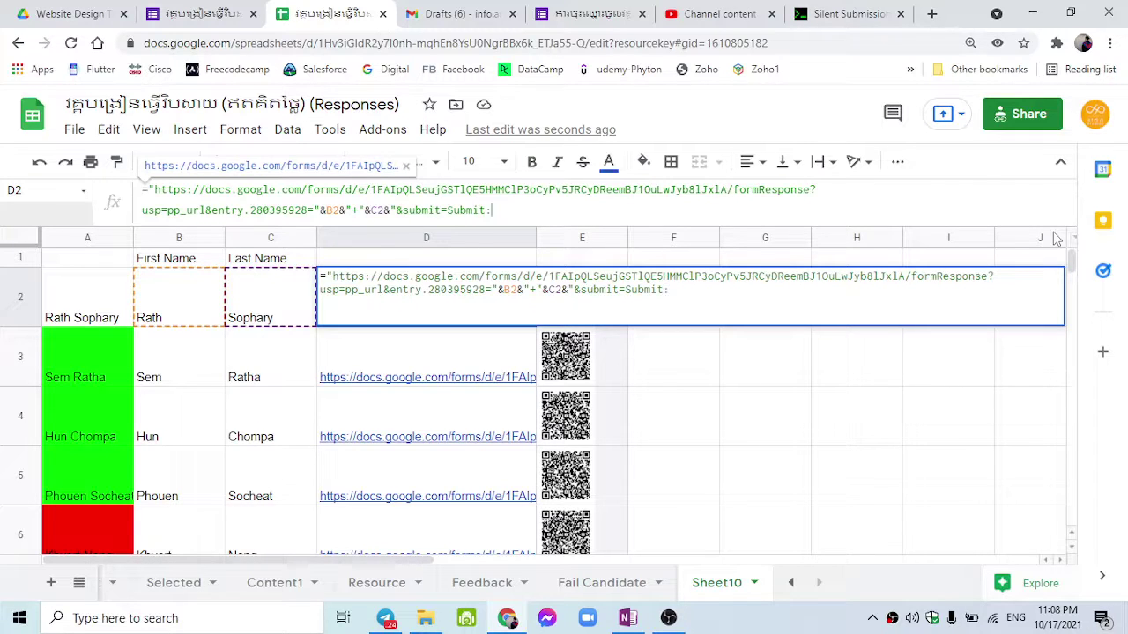
pyautogui.write('"')
pyautogui.press('Return')
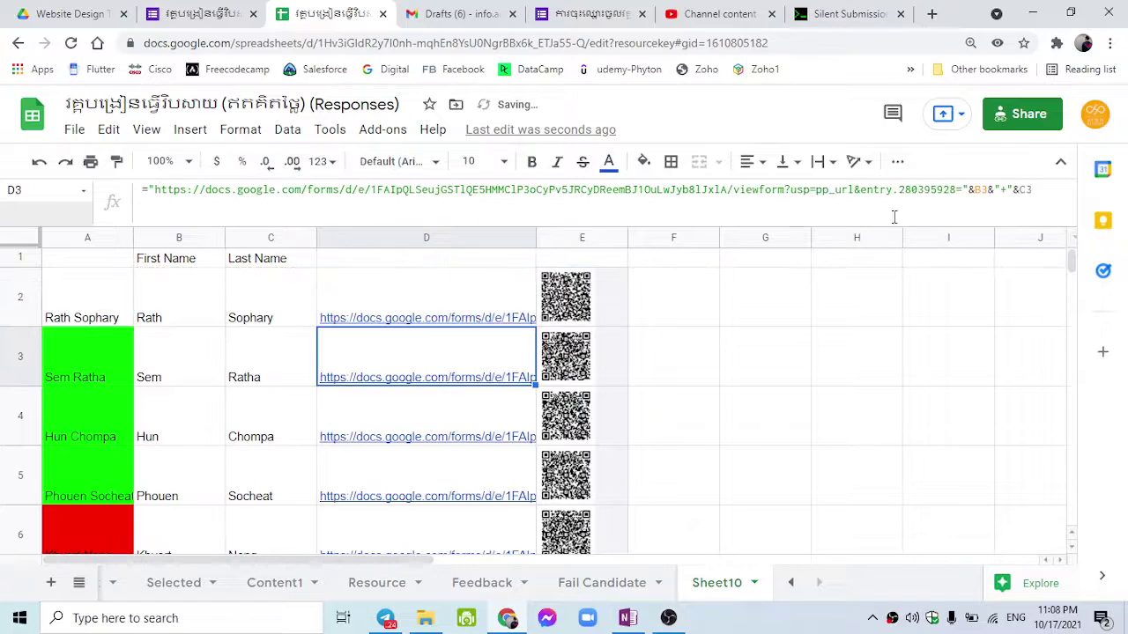
pyautogui.click(511, 304)
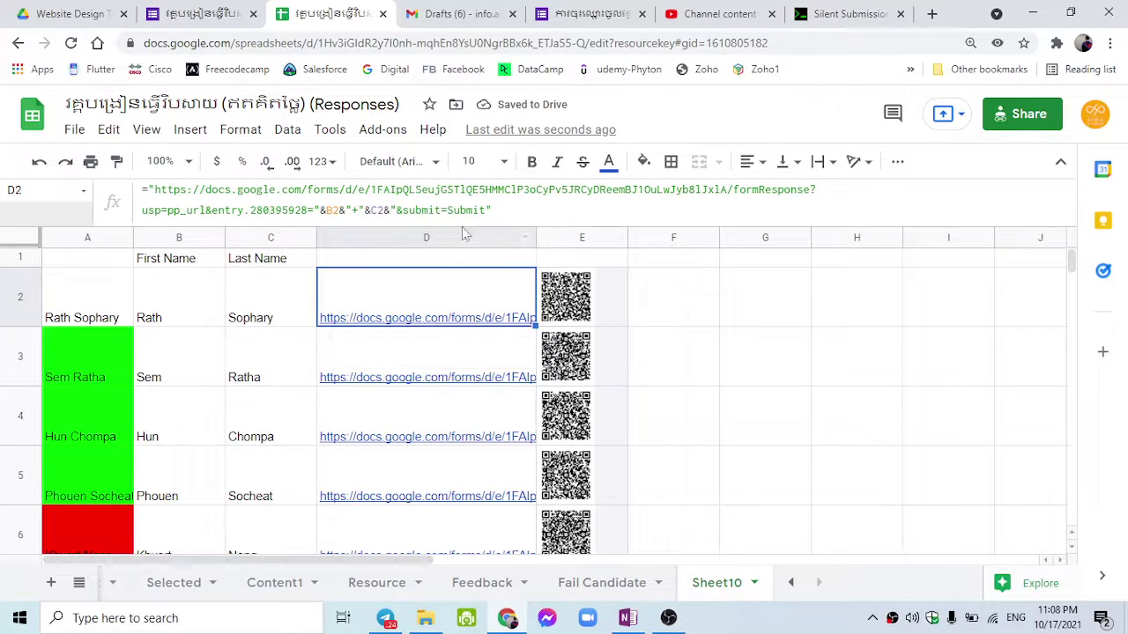
pyautogui.moveTo(735, 198); pyautogui.dragTo(832, 200)
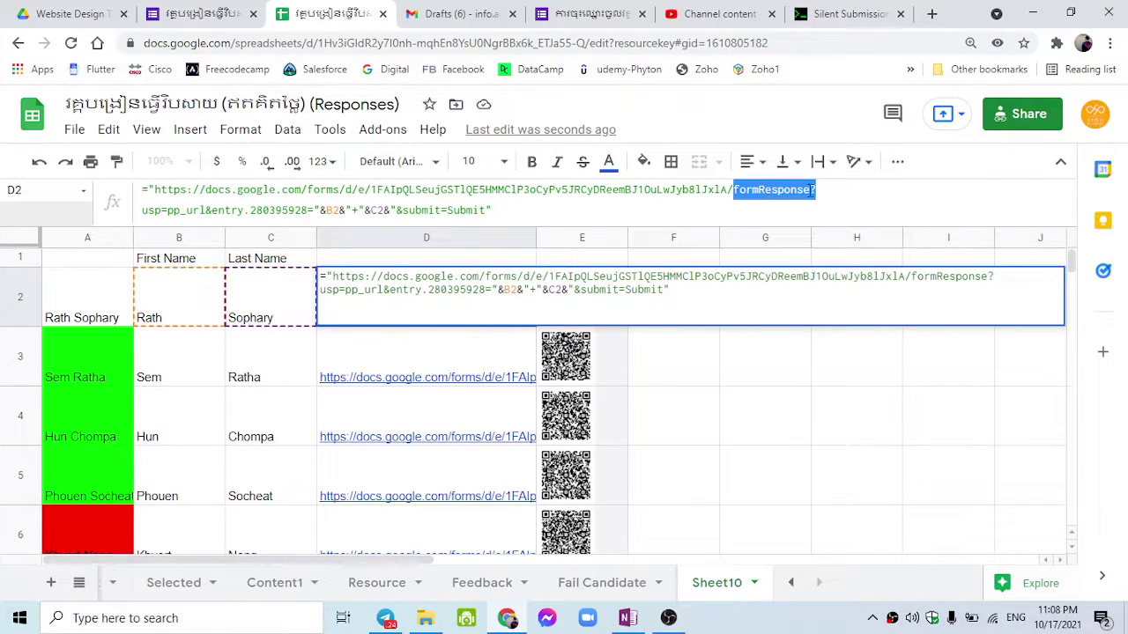
pyautogui.click(811, 189)
pyautogui.moveTo(735, 191); pyautogui.dragTo(809, 190)
pyautogui.moveTo(397, 210); pyautogui.dragTo(486, 210)
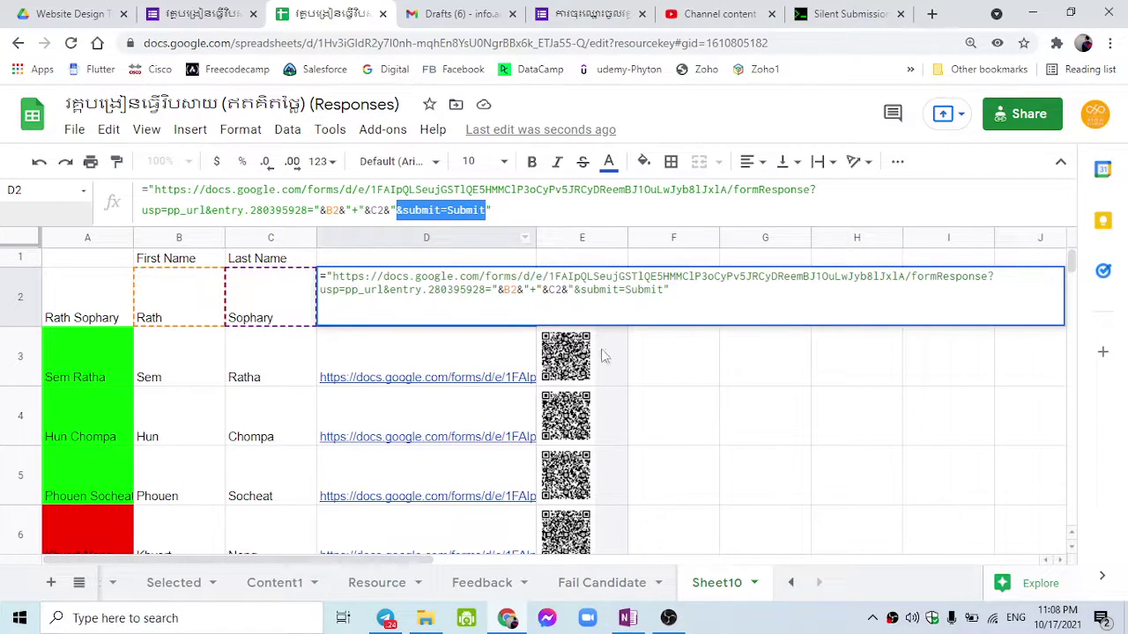
pyautogui.press('Return')
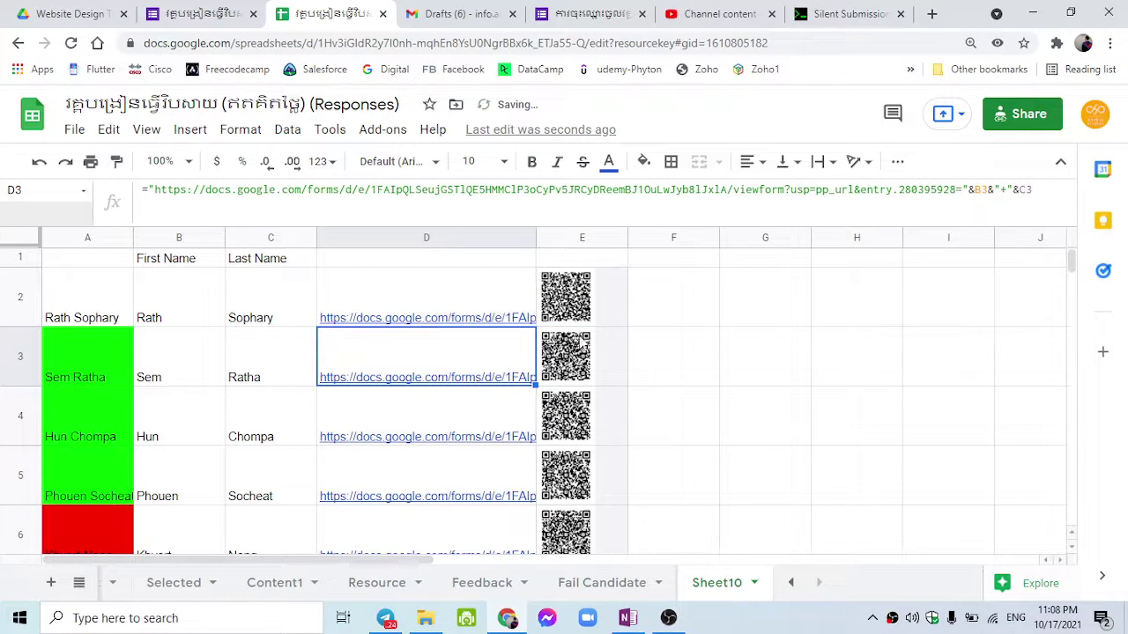
# Step: Fill D2's auto-submit link formula down to D13
pyautogui.click(476, 301)
pyautogui.moveTo(533, 324); pyautogui.dragTo(539, 366)
pyautogui.scroll(8, 541, 373)
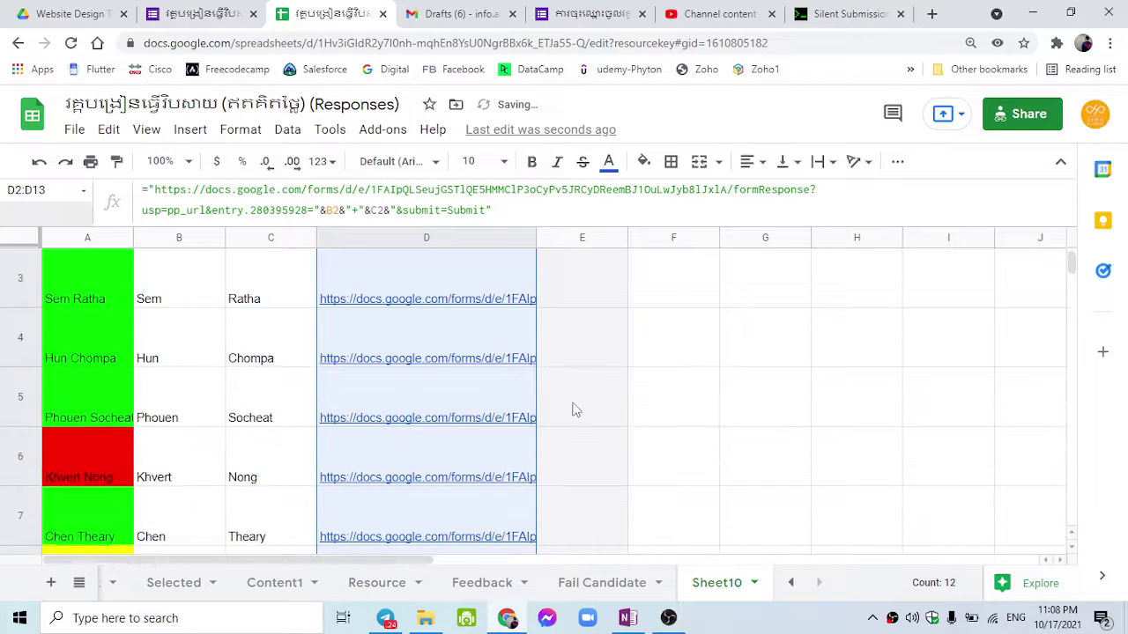
pyautogui.click(664, 344)
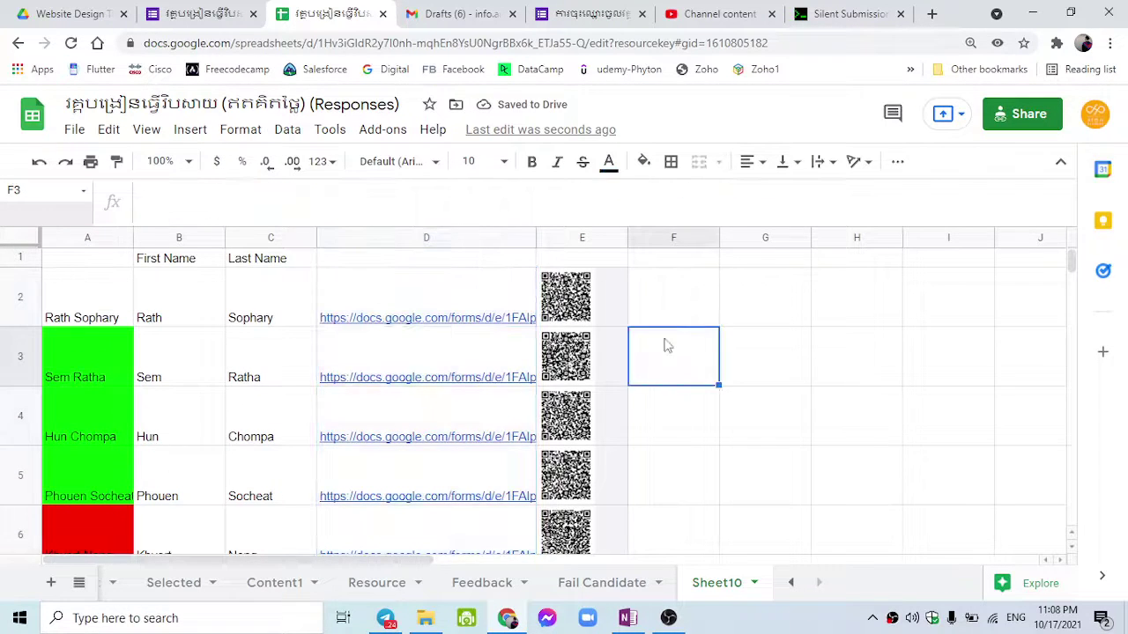
# Step: Open D2's auto-submit link in an incognito window
pyautogui.click(476, 304)
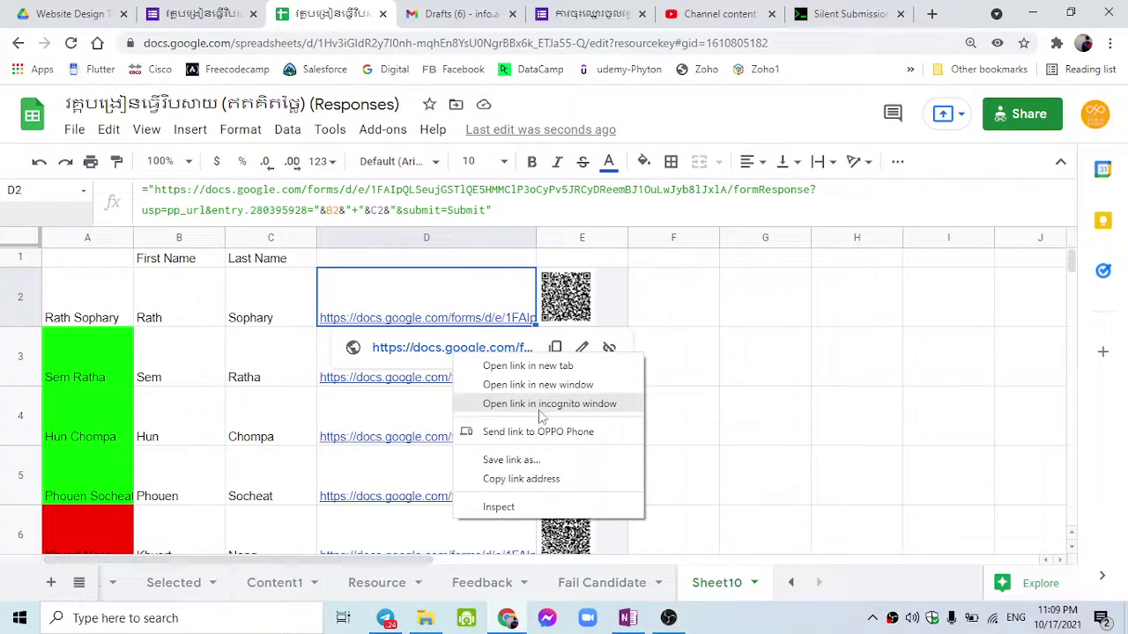
pyautogui.click(537, 407)
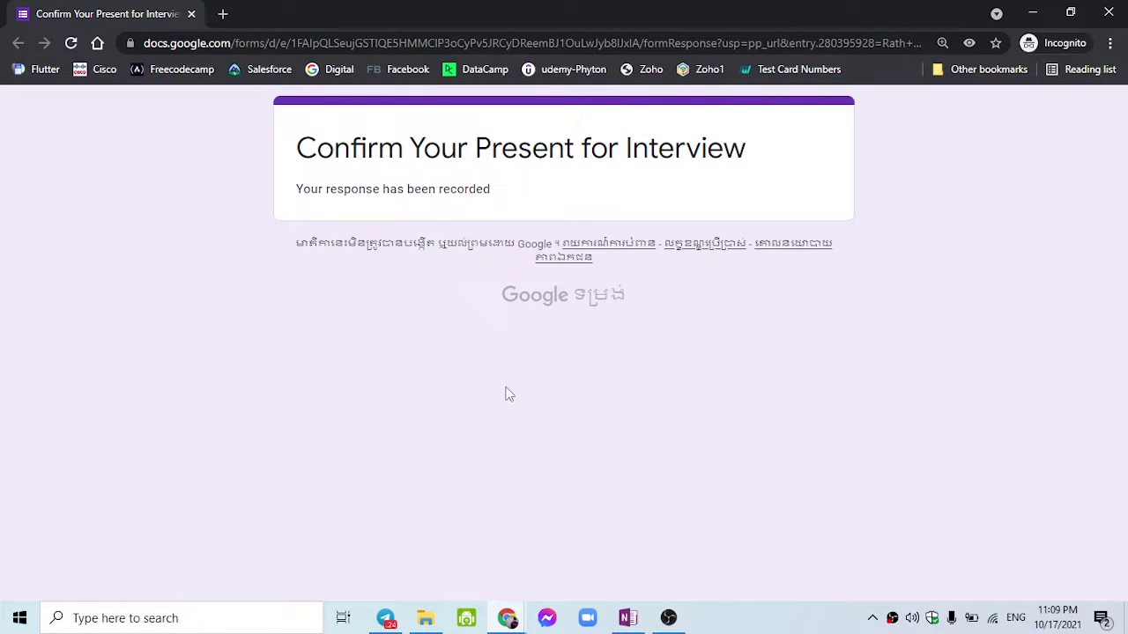
# Step: Show the form's 'Your response has been recorded' confirmation, then minimize the incognito window
pyautogui.moveTo(298, 148); pyautogui.dragTo(582, 159)
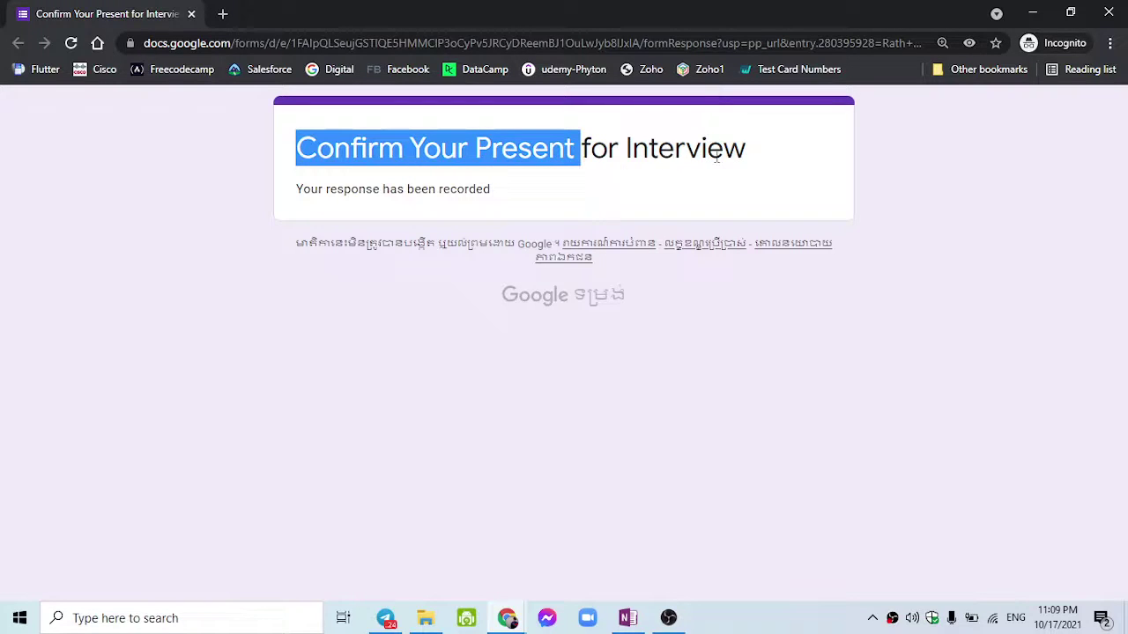
pyautogui.moveTo(299, 187); pyautogui.dragTo(511, 206)
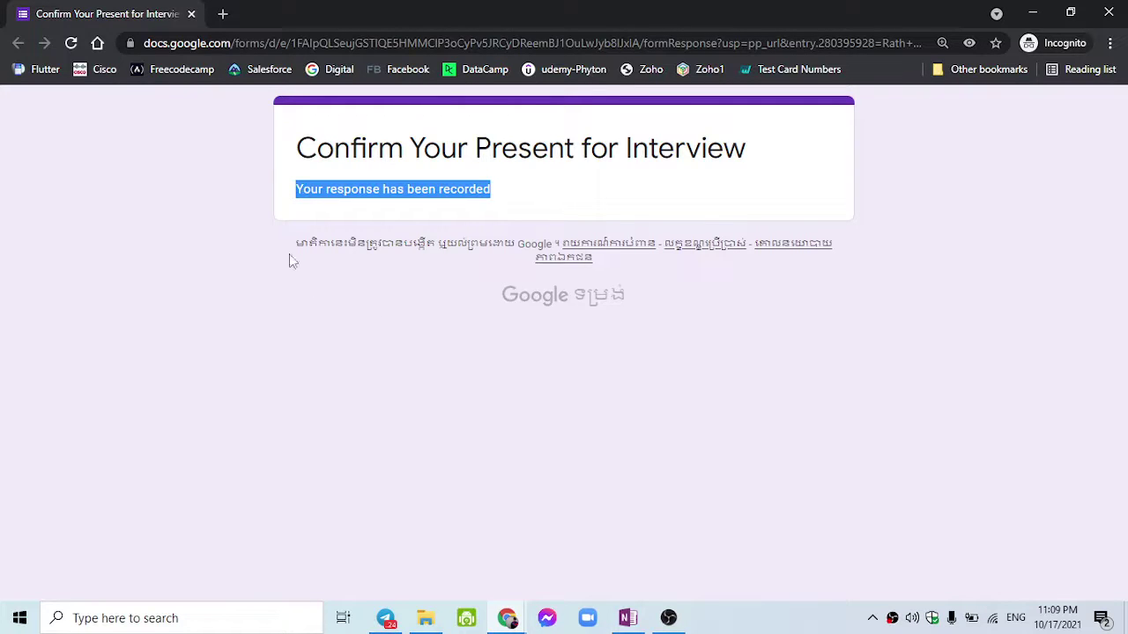
pyautogui.moveTo(310, 151); pyautogui.dragTo(640, 226)
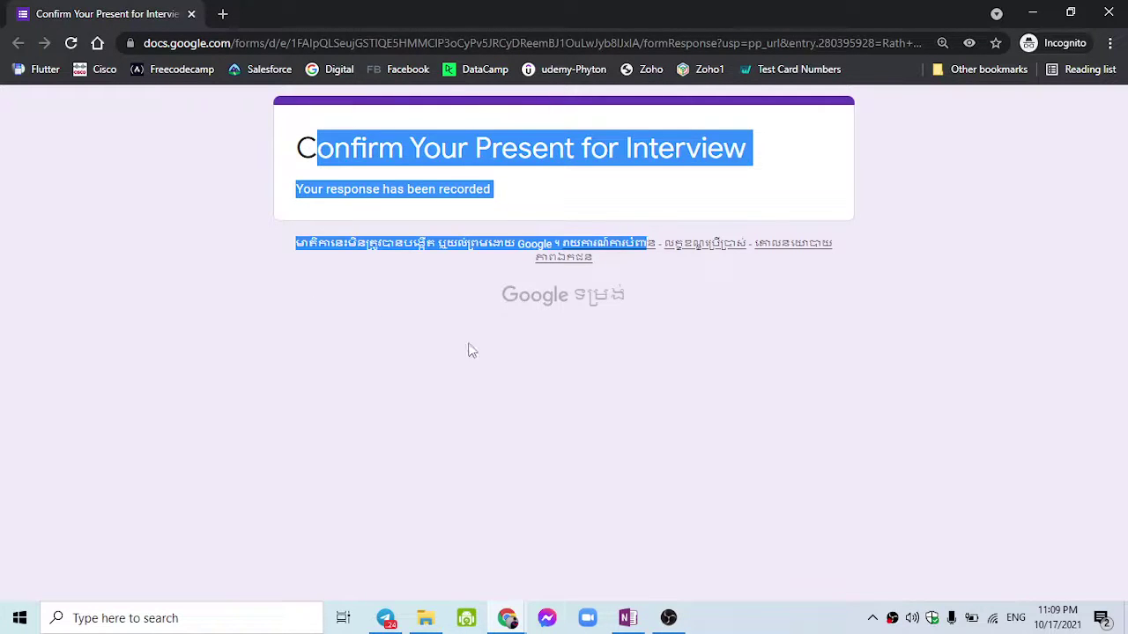
pyautogui.click(664, 375)
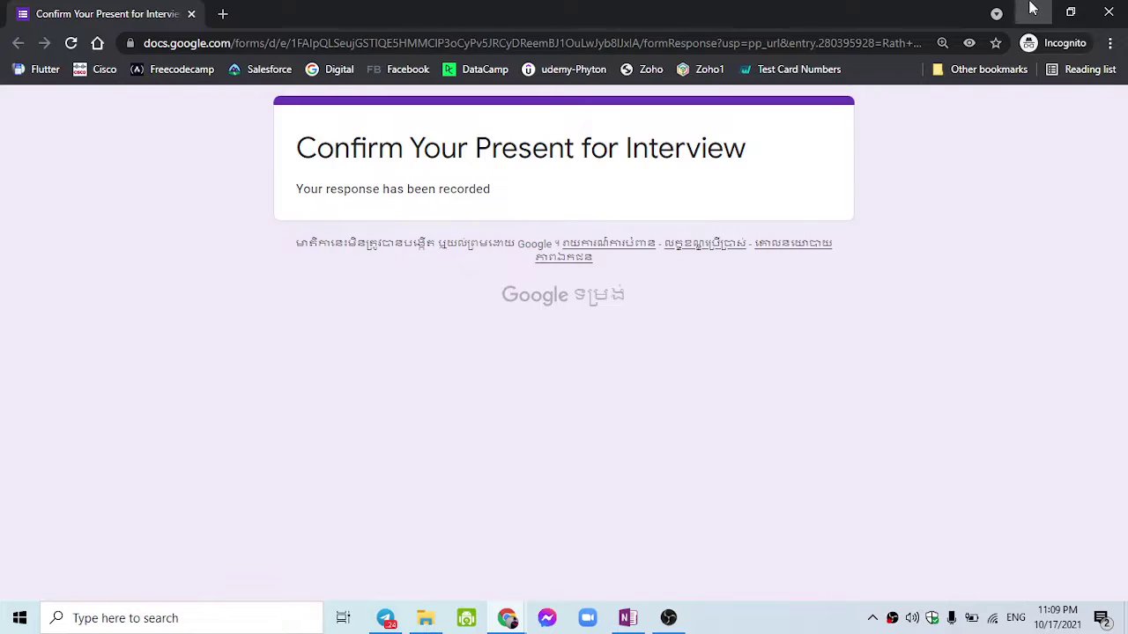
pyautogui.click(1031, 11)
pyautogui.scroll(-2, 652, 328)
pyautogui.scroll(2, 652, 328)
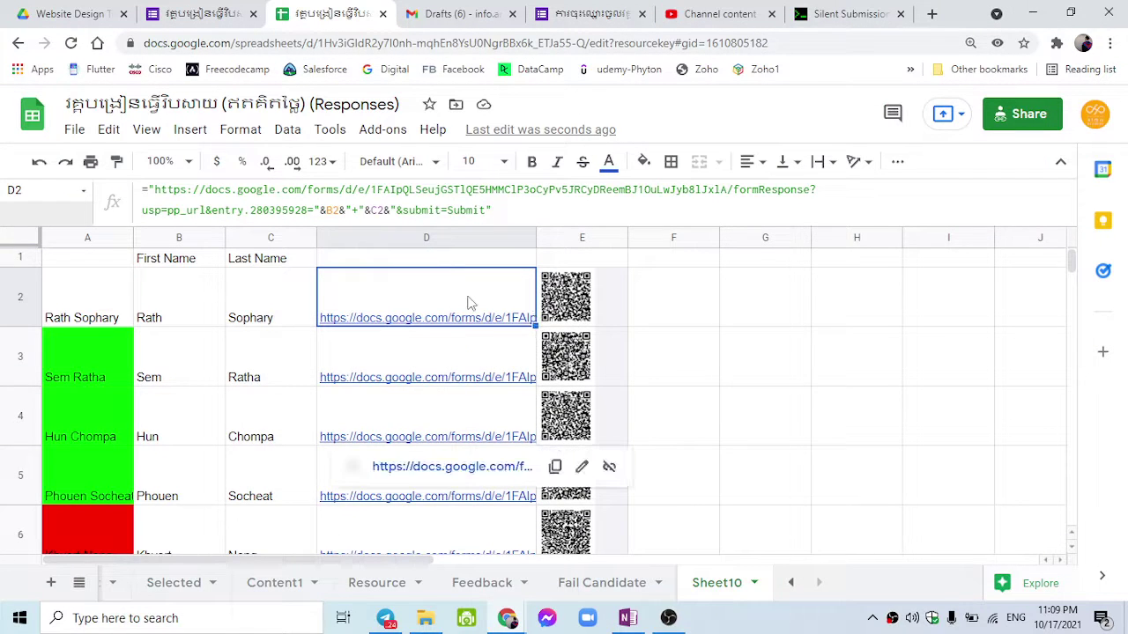
# Step: Return to Sheet10's candidate links and QR codes and scroll the sheet tabs left to reveal earlier sheets
pyautogui.moveTo(466, 304)
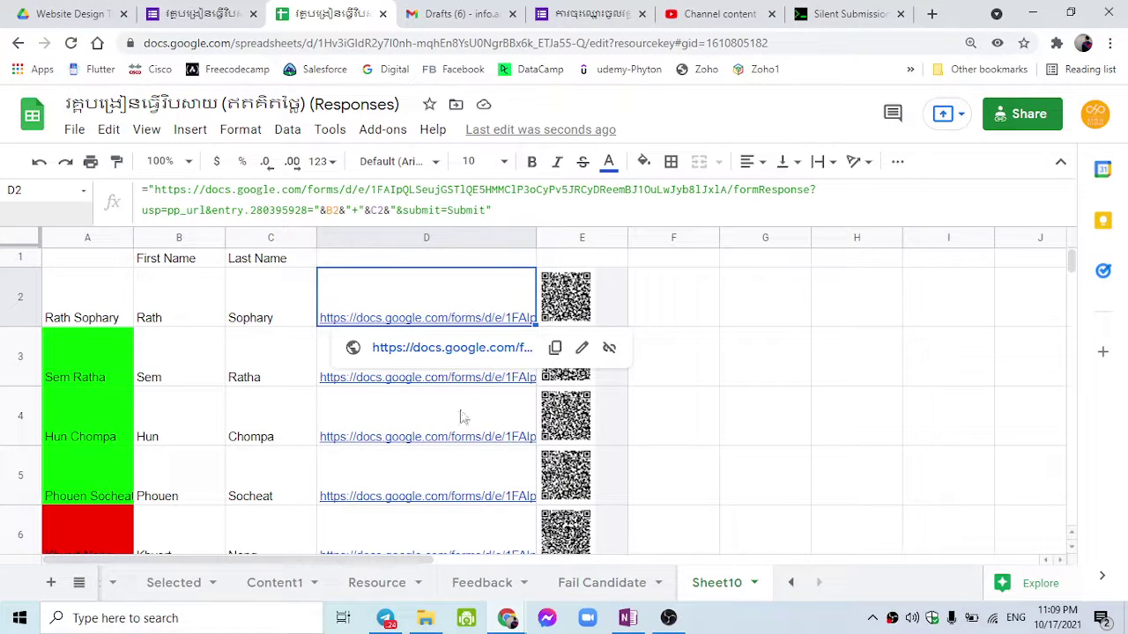
pyautogui.moveTo(448, 504)
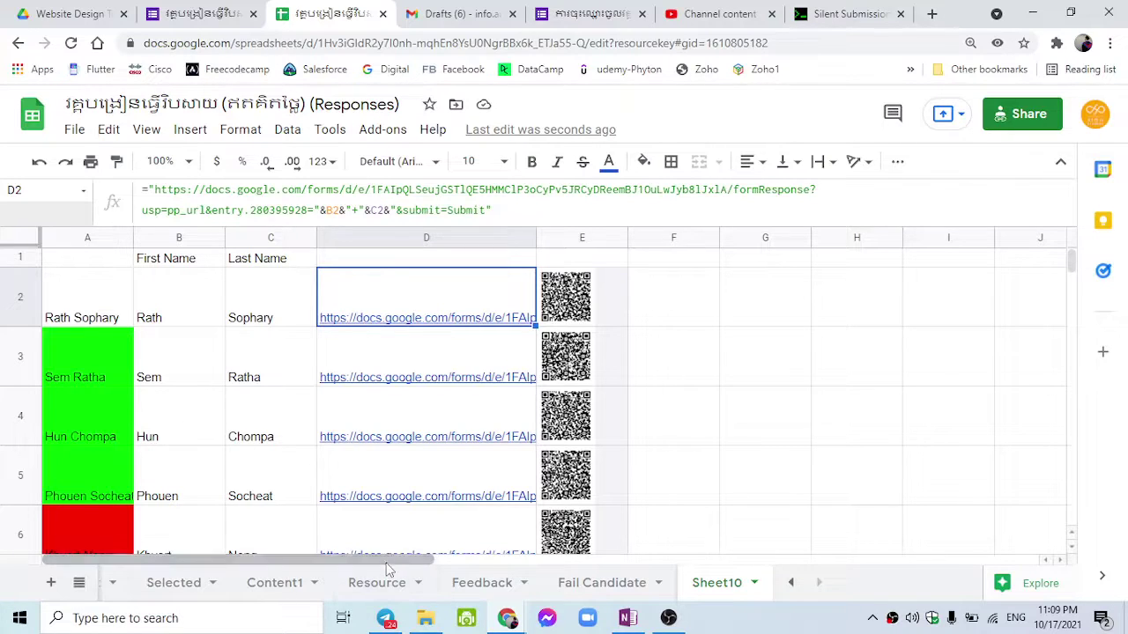
pyautogui.click(221, 14)
pyautogui.scroll(5, 278, 179)
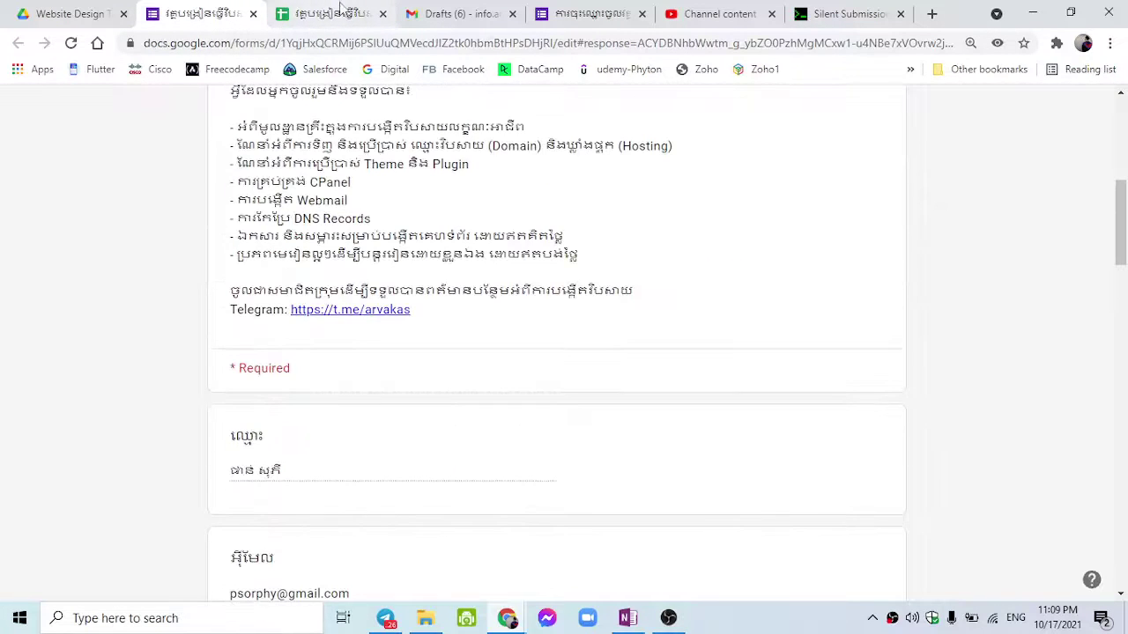
pyautogui.click(334, 14)
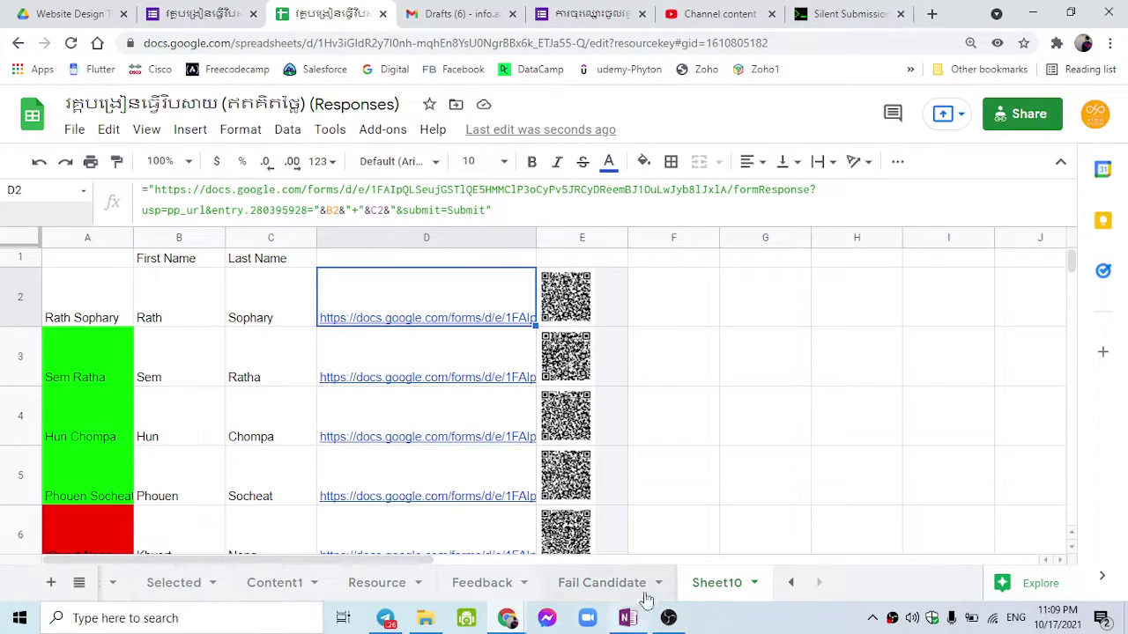
pyautogui.click(790, 582)
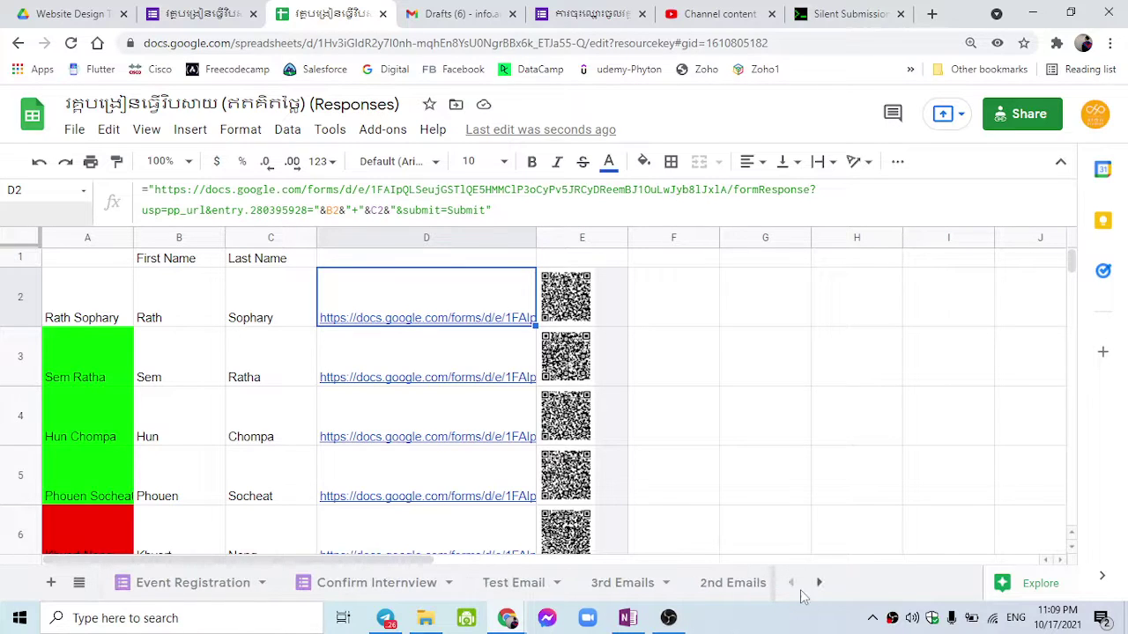
pyautogui.click(107, 312)
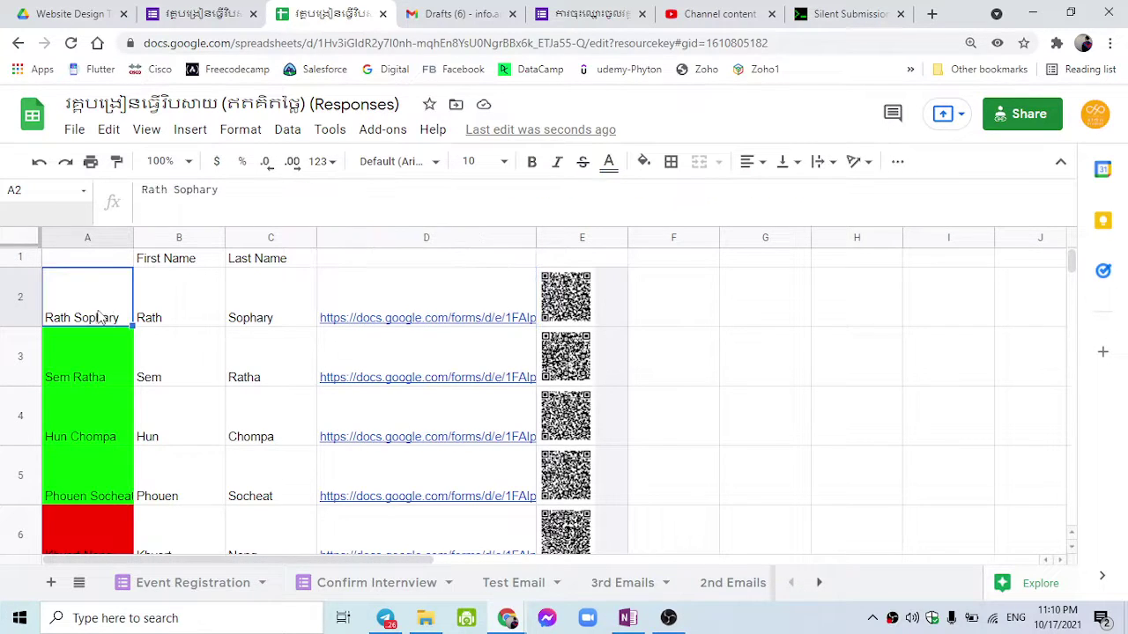
pyautogui.click(220, 583)
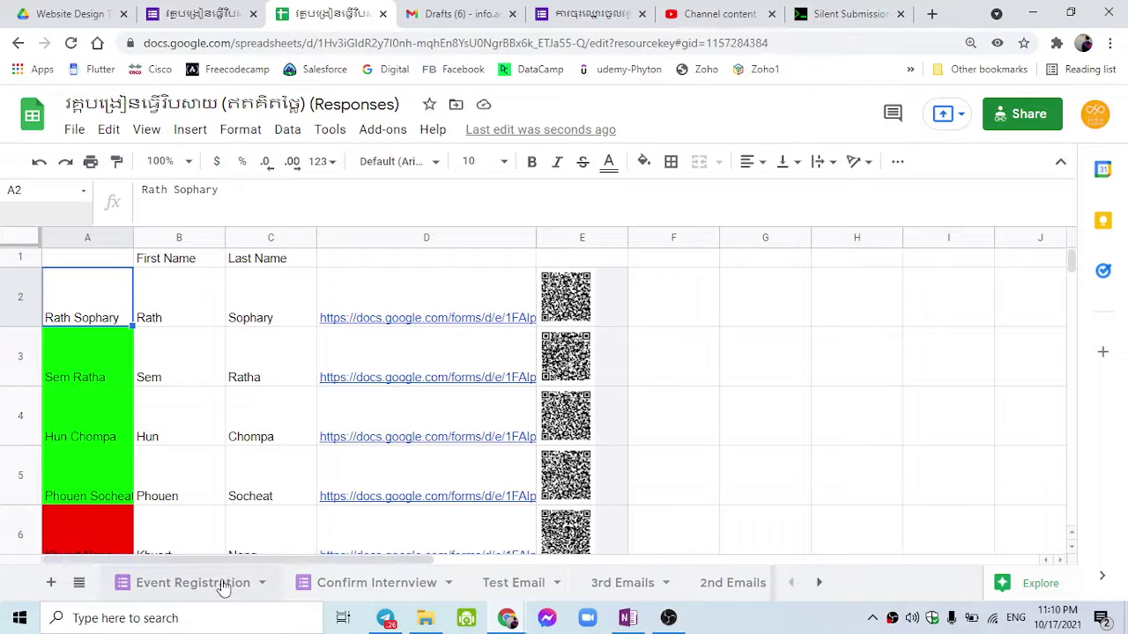
pyautogui.click(341, 584)
pyautogui.scroll(-6, 291, 492)
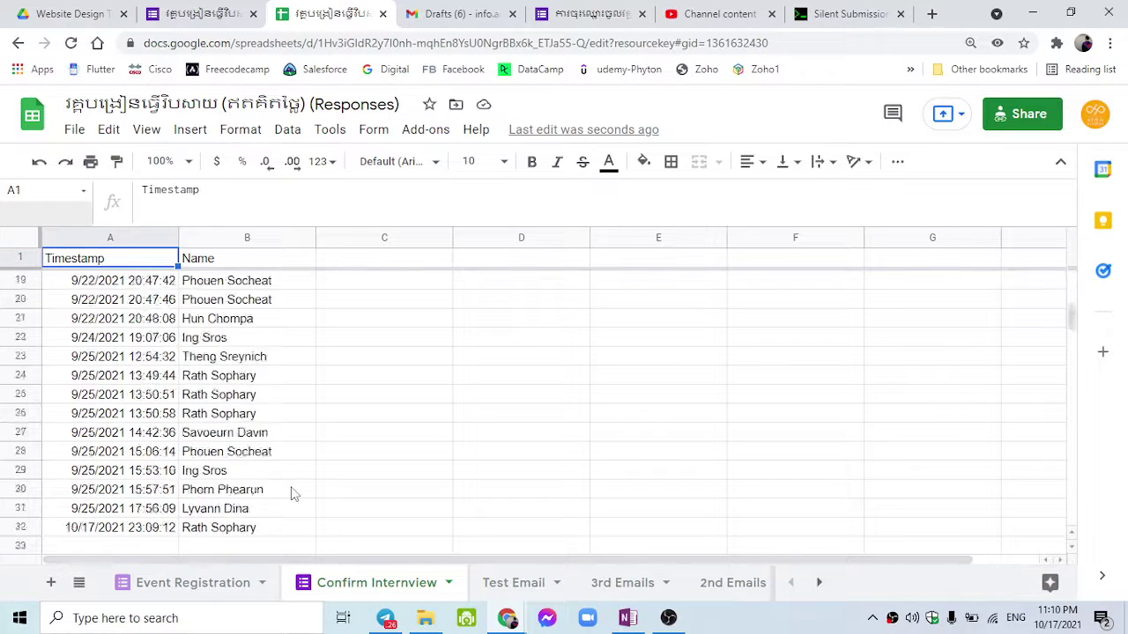
pyautogui.scroll(3, 293, 494)
pyautogui.click(265, 454)
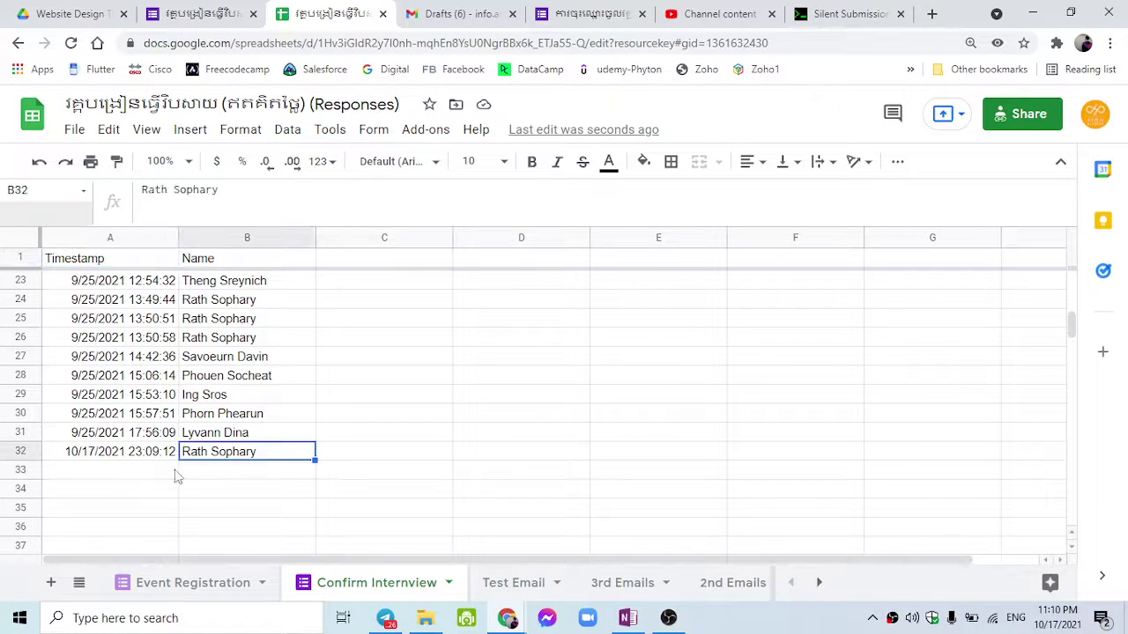
pyautogui.click(106, 459)
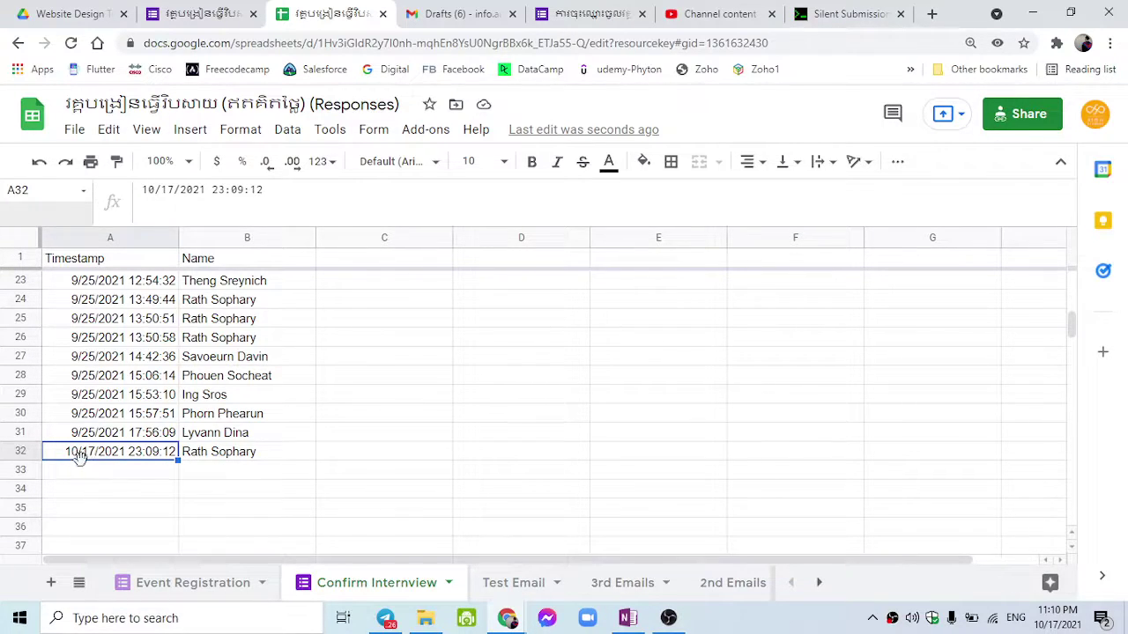
pyautogui.click(1059, 621)
pyautogui.click(1056, 622)
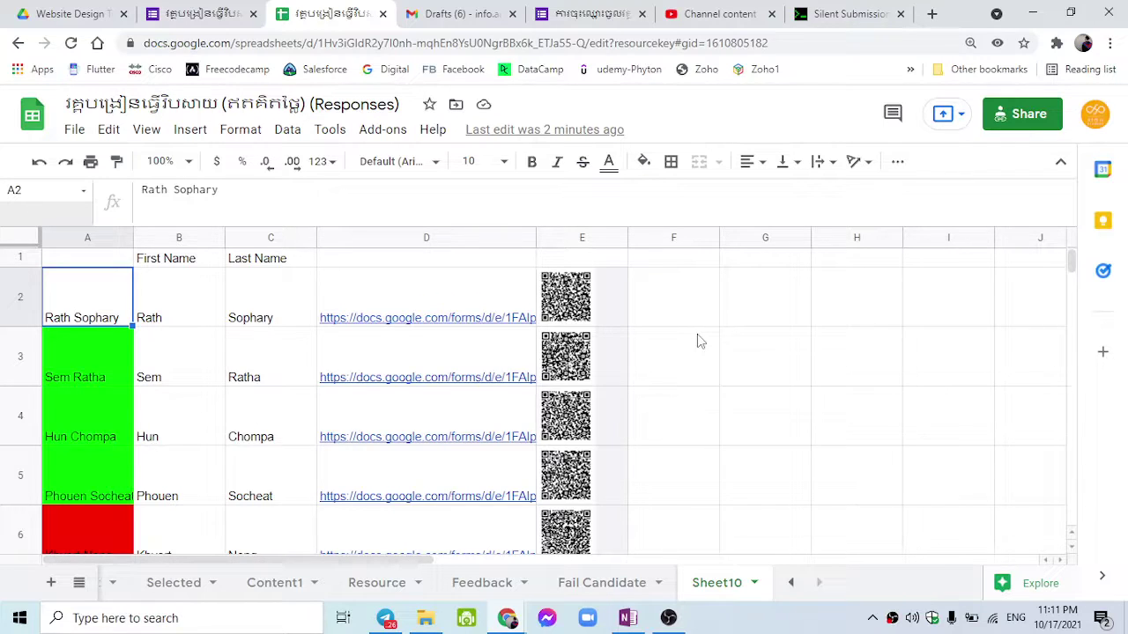
pyautogui.click(507, 297)
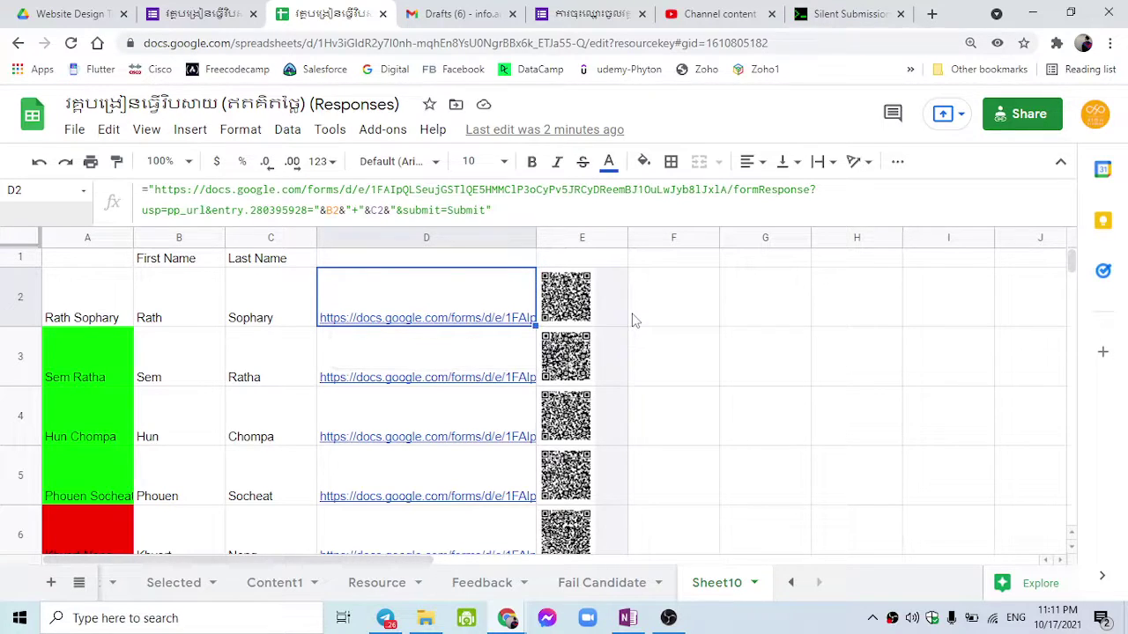
pyautogui.click(677, 307)
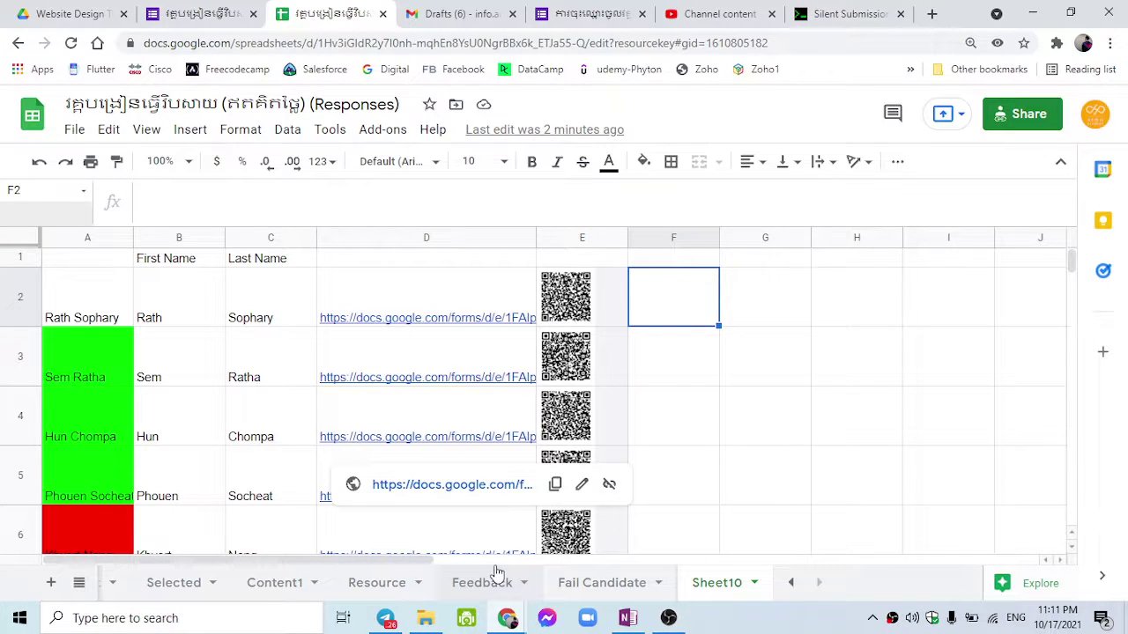
pyautogui.click(407, 128)
pyautogui.moveTo(516, 209)
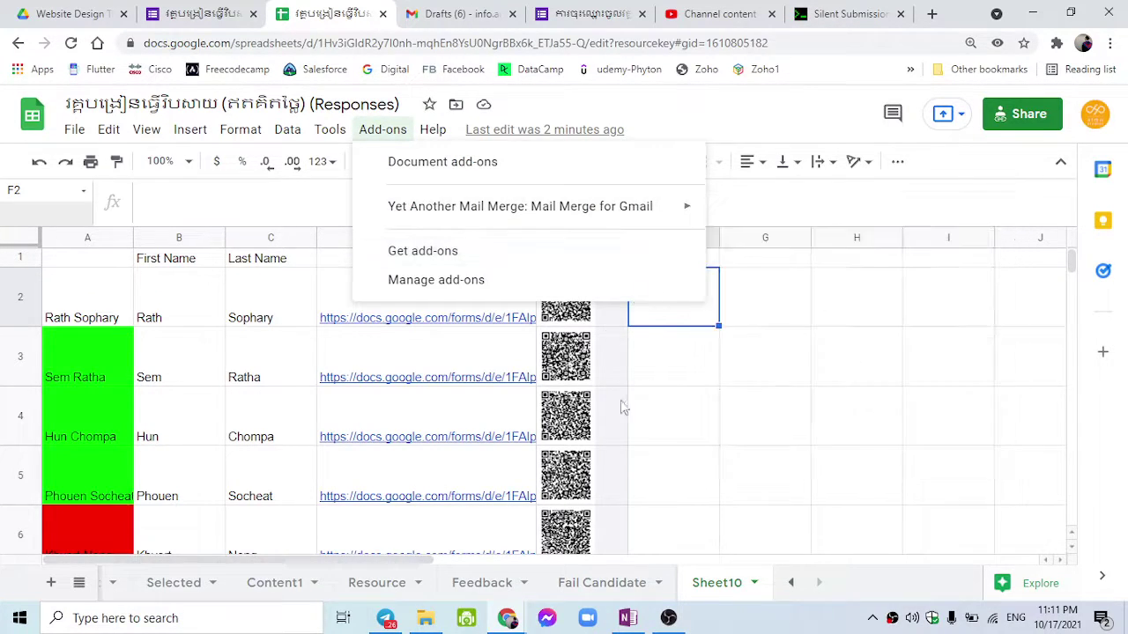
pyautogui.click(793, 466)
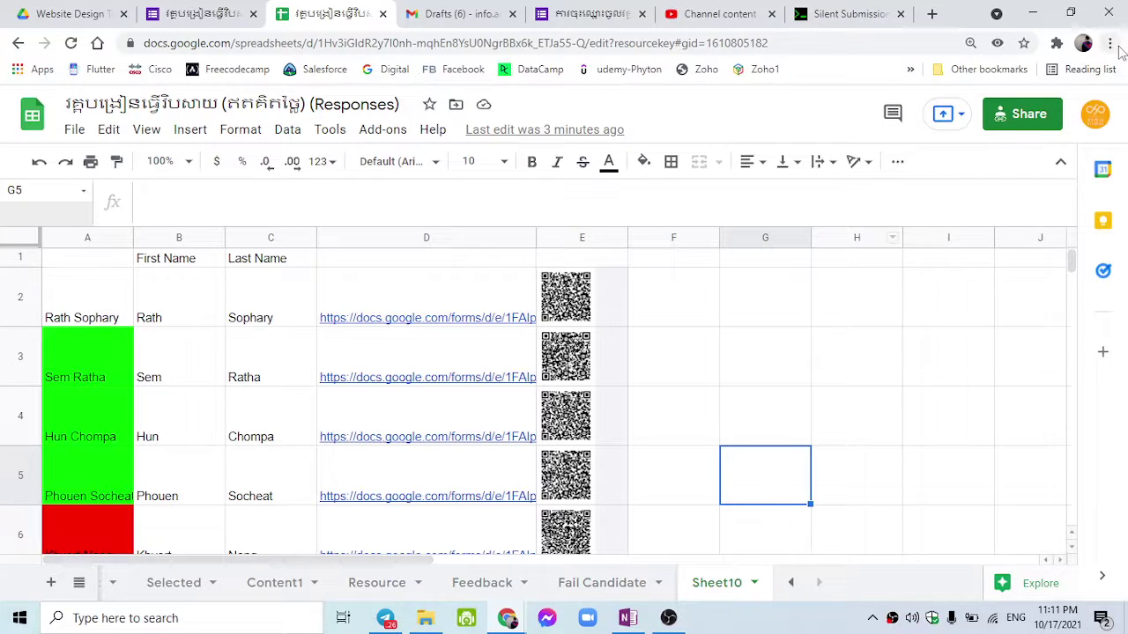
# Step: Close the Confirm Your Present form window and open a new Chrome window under another profile
pyautogui.moveTo(508, 615)
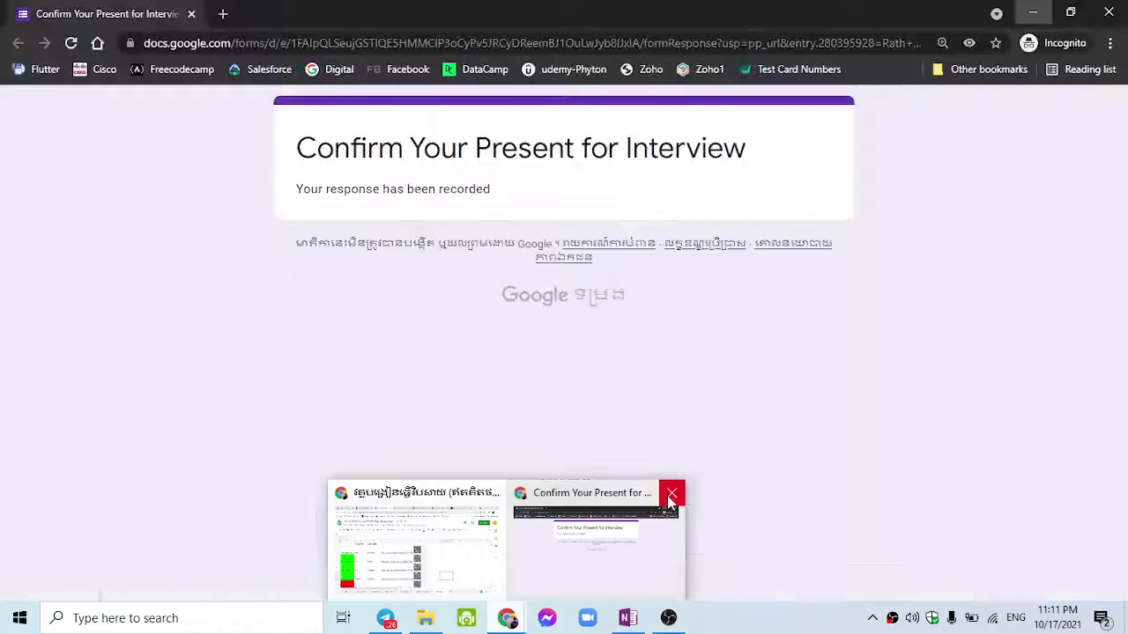
pyautogui.click(671, 495)
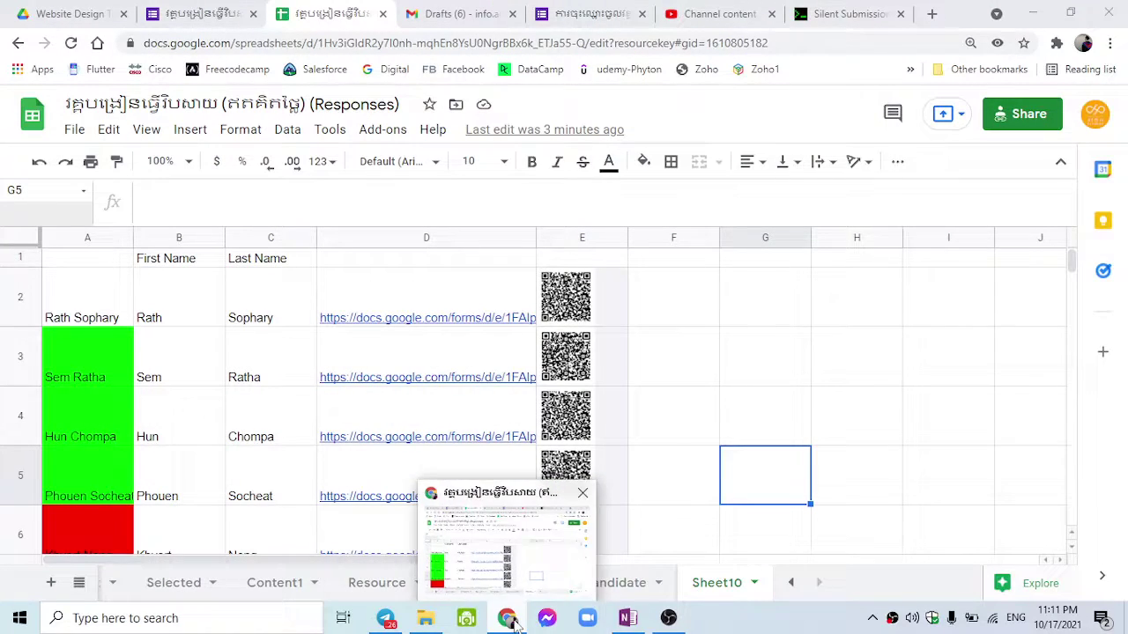
pyautogui.rightClick(509, 618)
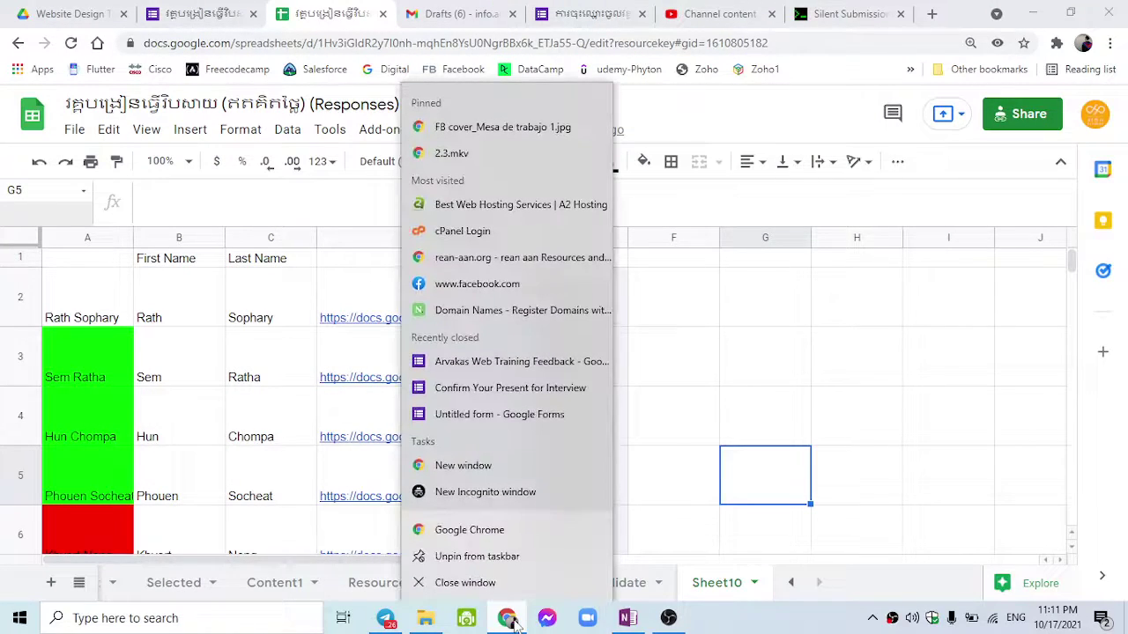
pyautogui.click(502, 531)
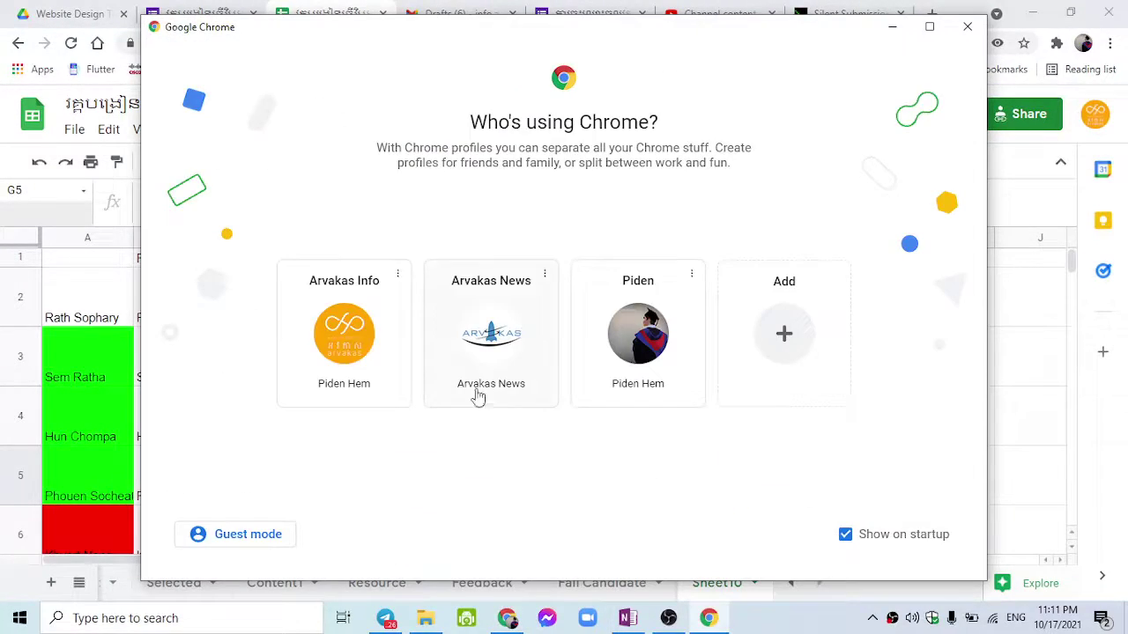
pyautogui.click(370, 357)
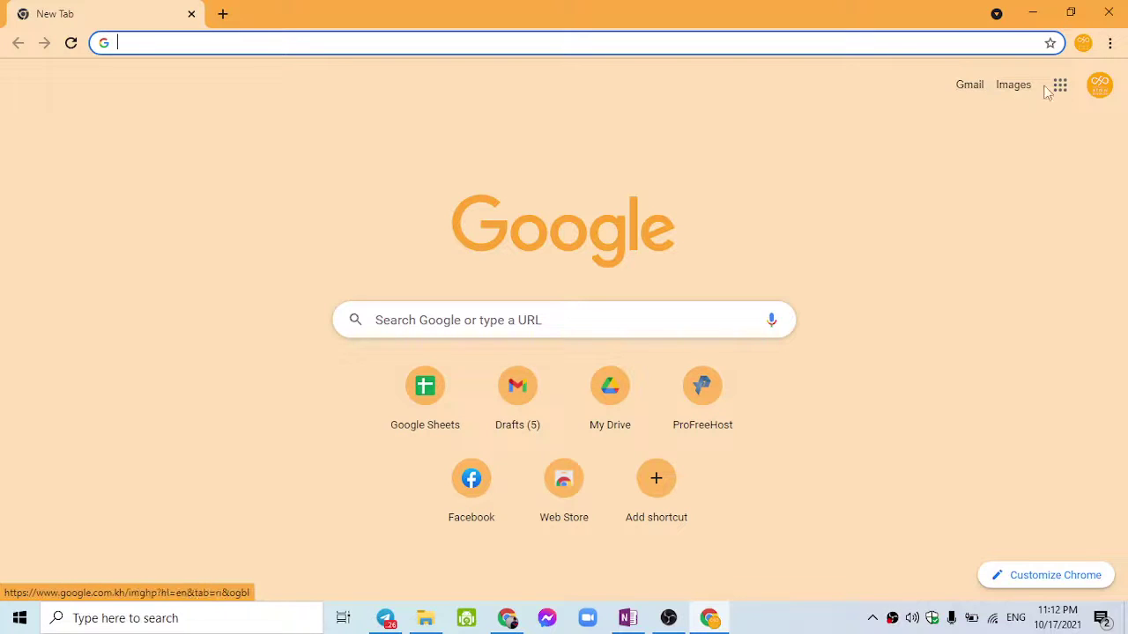
# Step: Open Google Drive from the Google apps grid
pyautogui.click(1061, 86)
pyautogui.scroll(-4, 1000, 384)
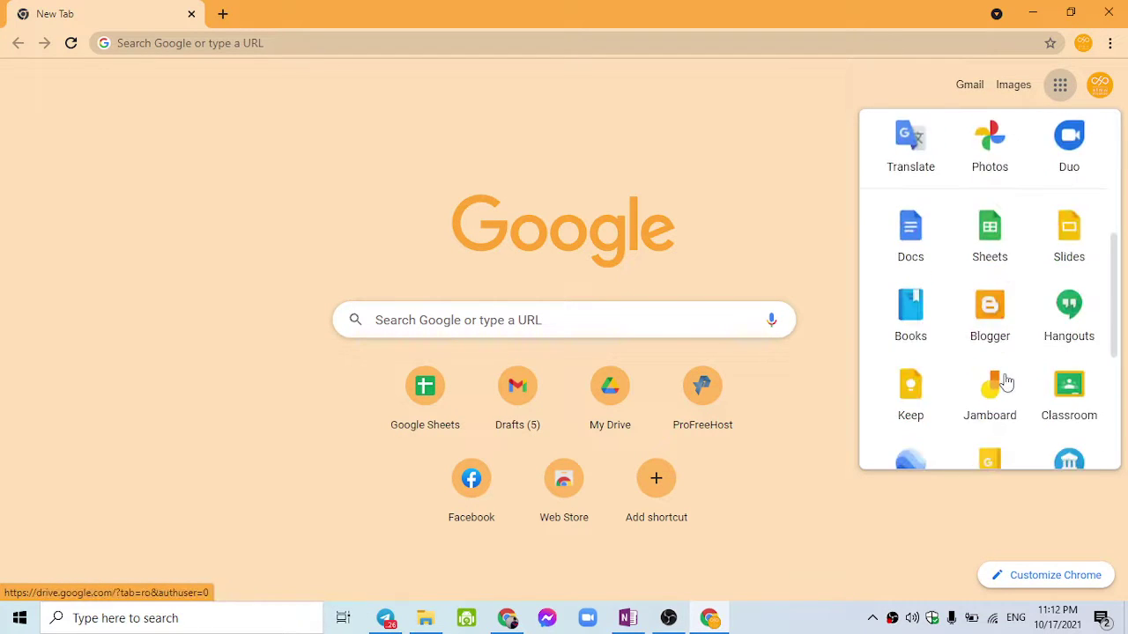
pyautogui.scroll(4, 1004, 384)
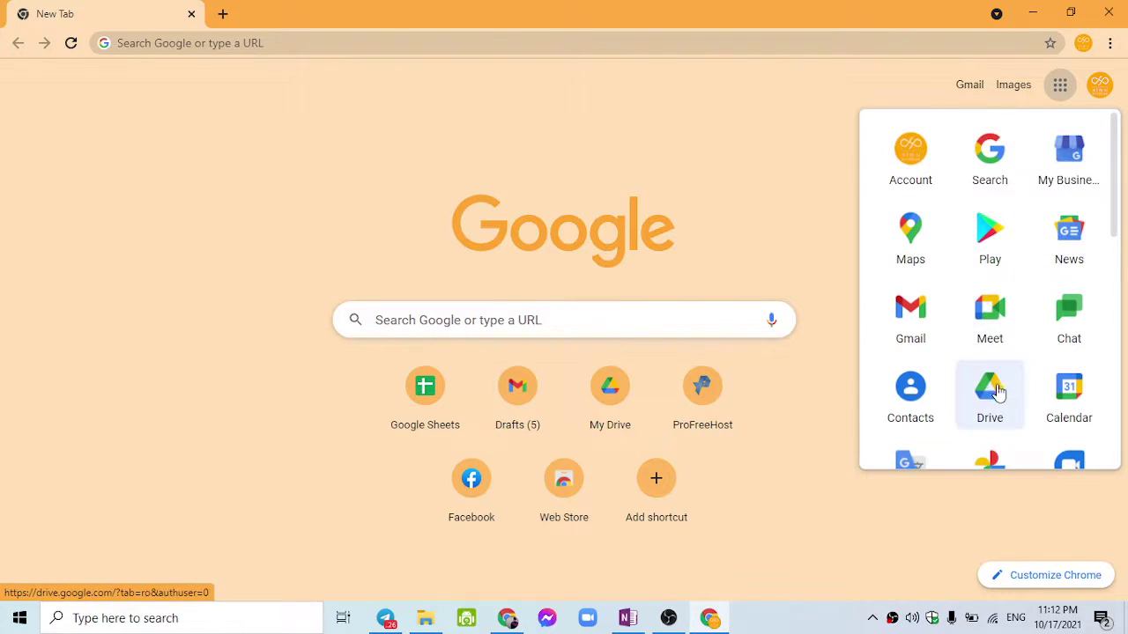
pyautogui.click(994, 389)
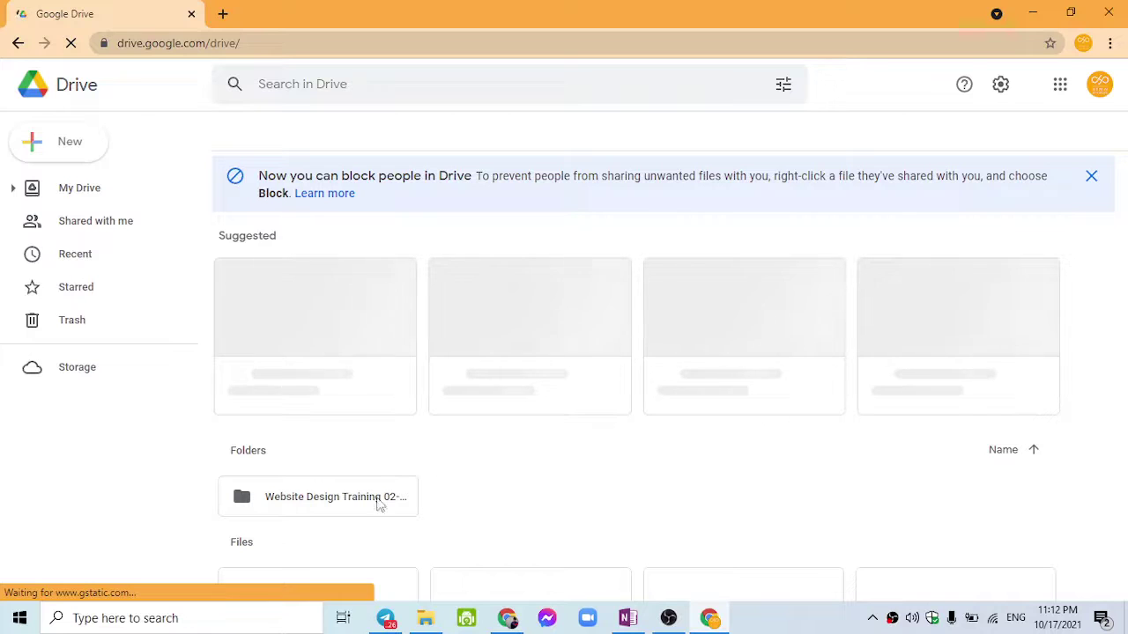
# Step: Open the Responses spreadsheet from Drive's Suggested files at Sheet10, then add a blank tab
pyautogui.click(318, 504)
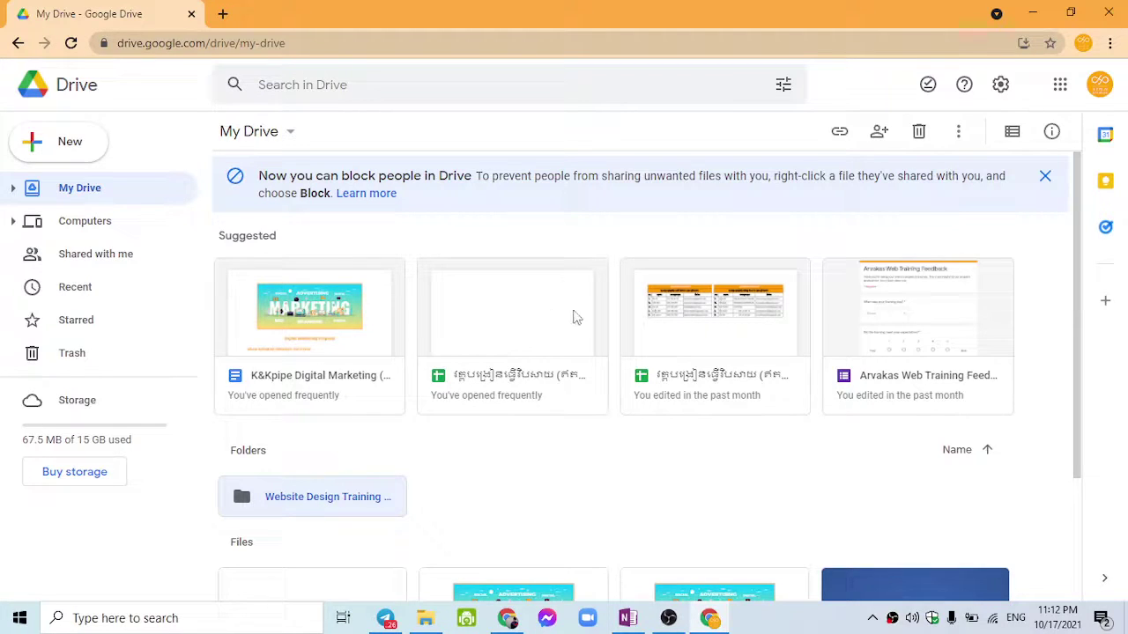
pyautogui.doubleClick(511, 361)
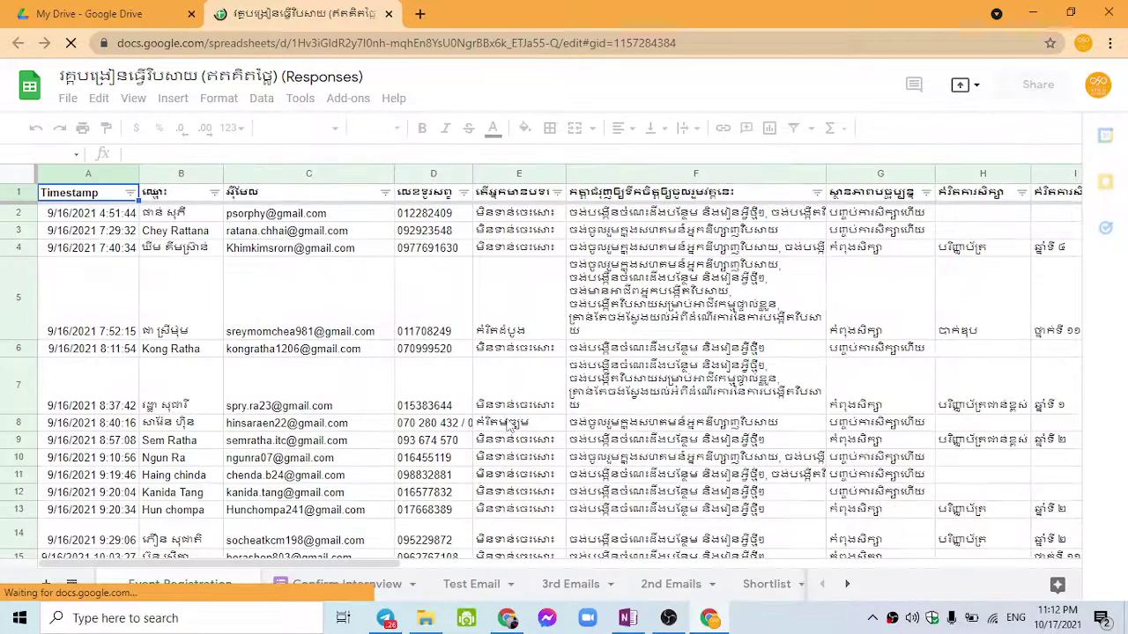
pyautogui.click(847, 585)
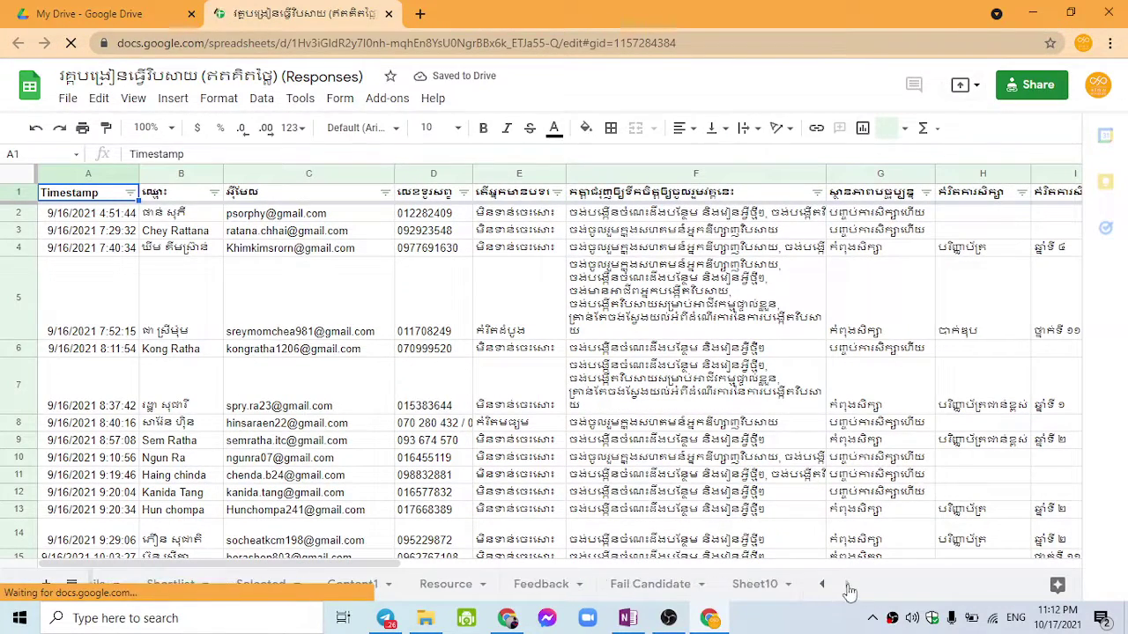
pyautogui.click(758, 587)
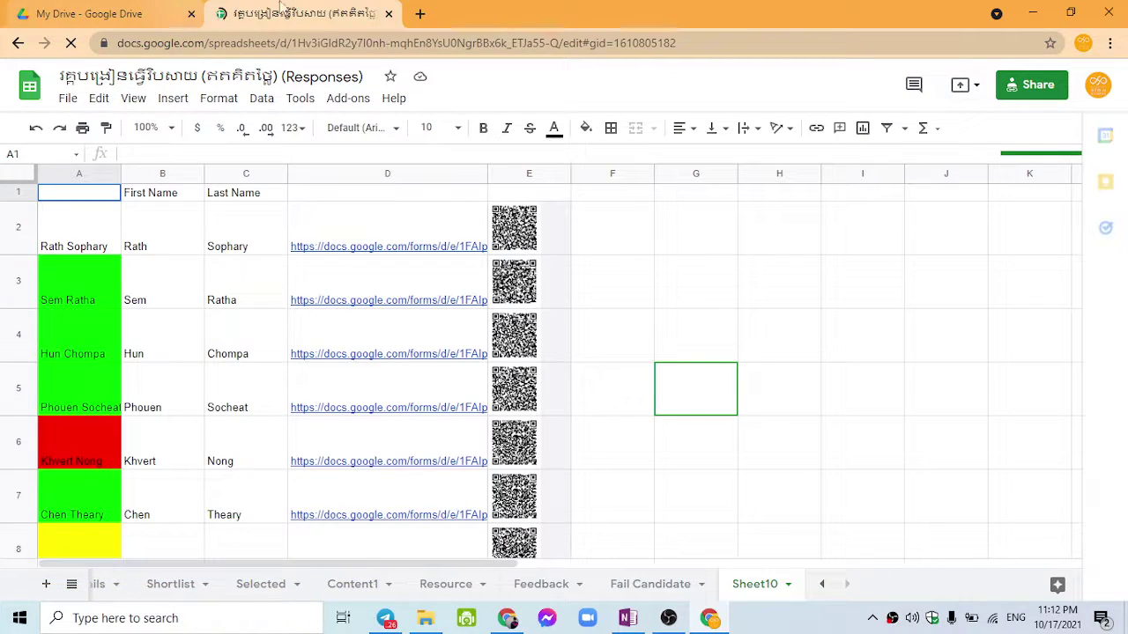
pyautogui.click(420, 13)
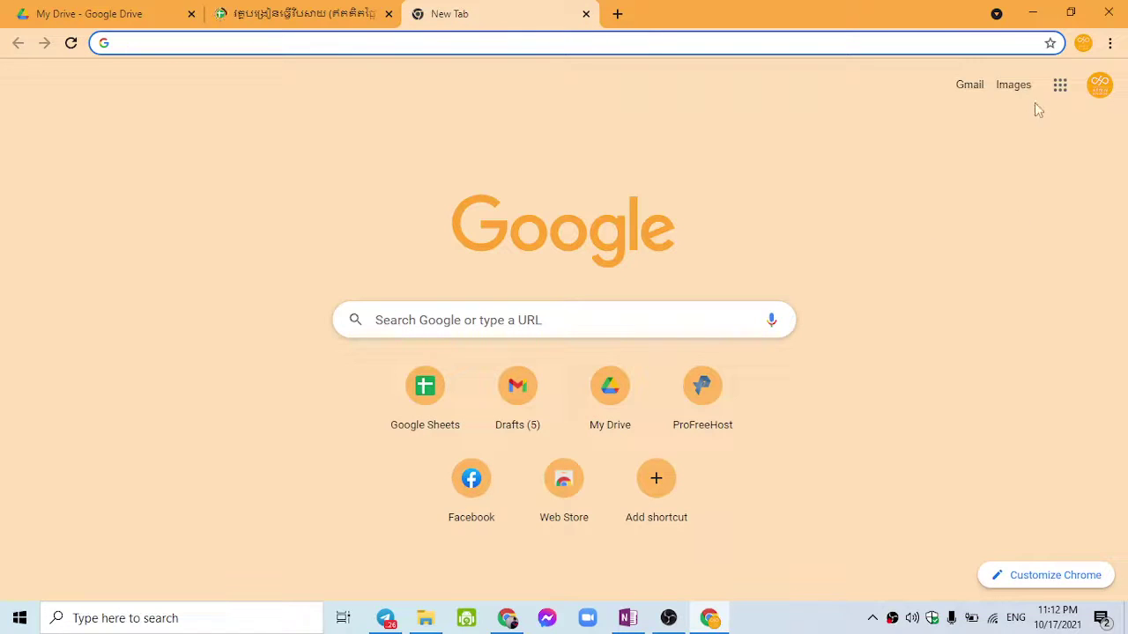
# Step: In Gmail, compose a new message with 'Dear' in the body
pyautogui.click(974, 90)
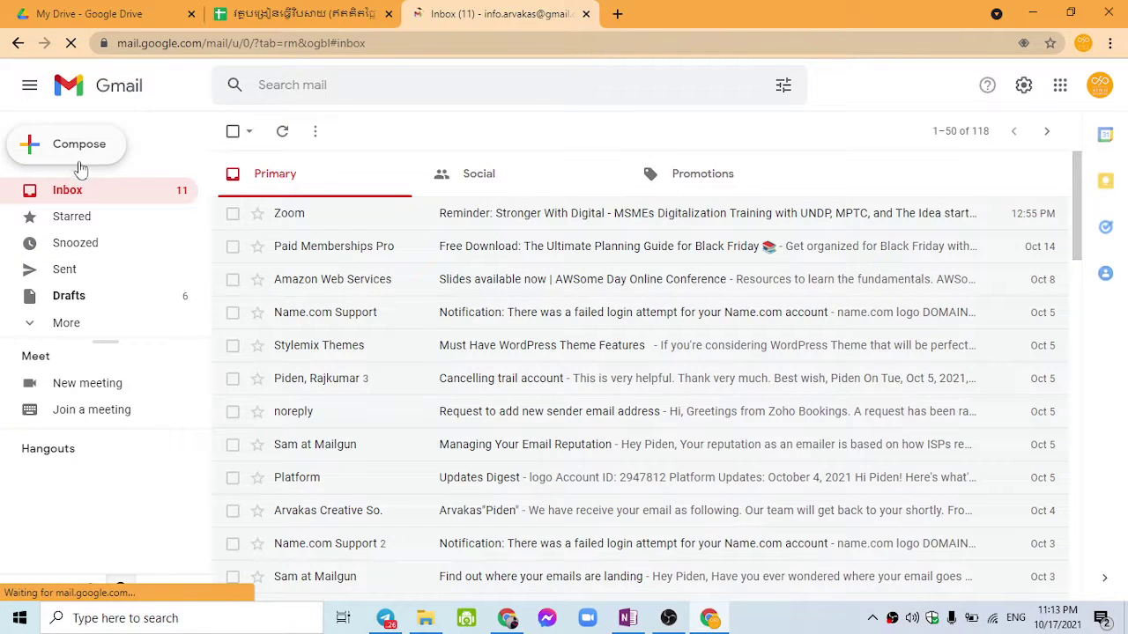
pyautogui.click(95, 298)
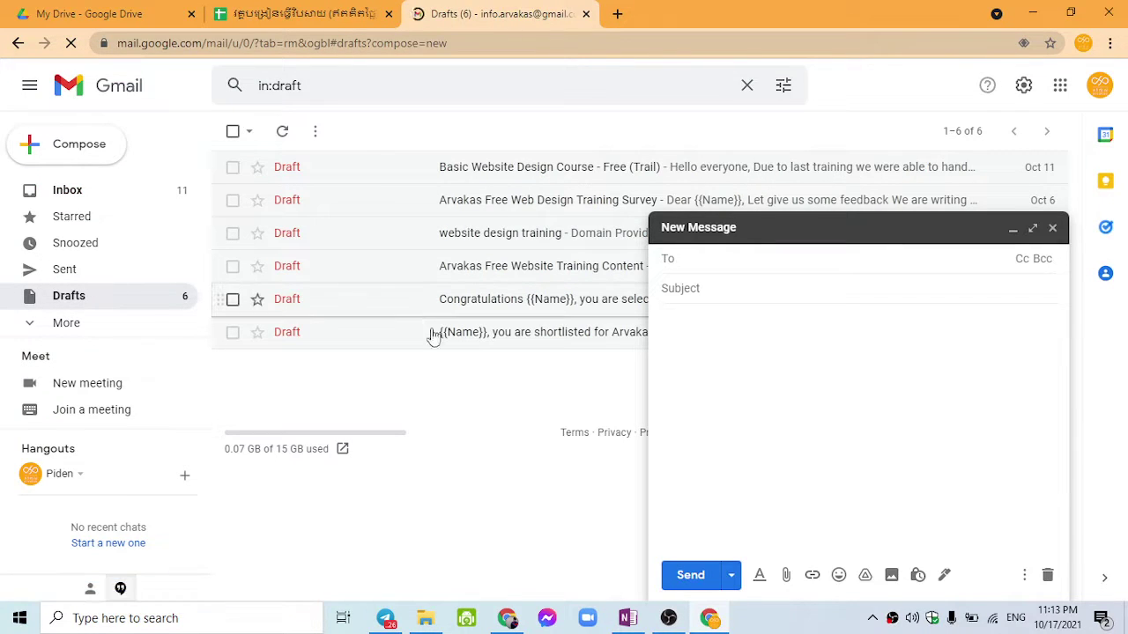
pyautogui.click(710, 342)
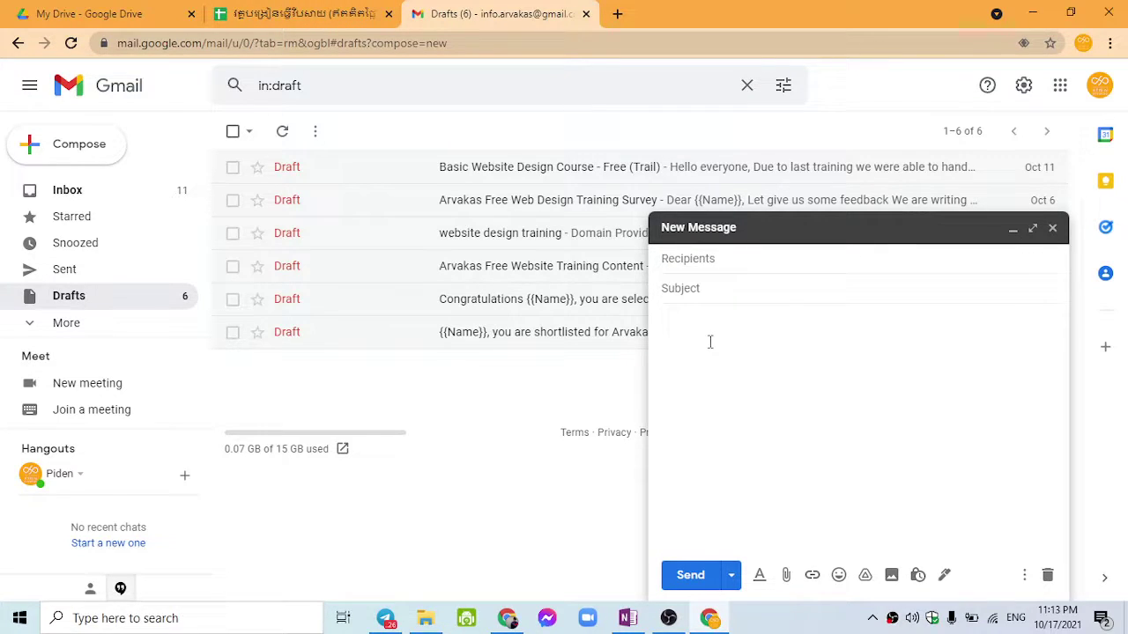
pyautogui.write('Dear')
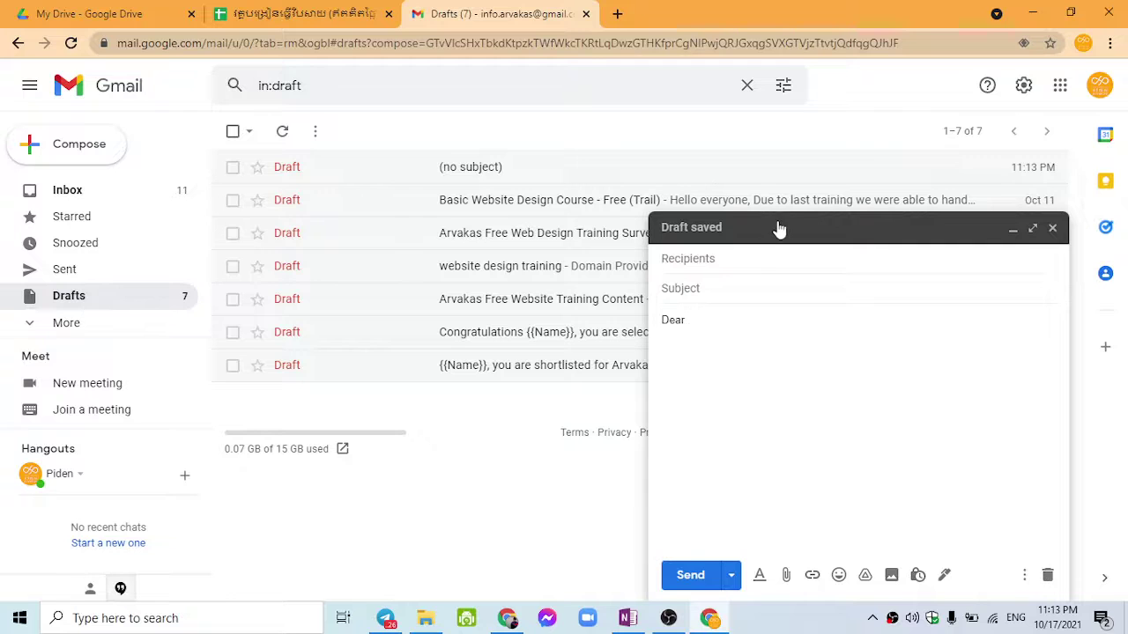
pyautogui.click(1014, 230)
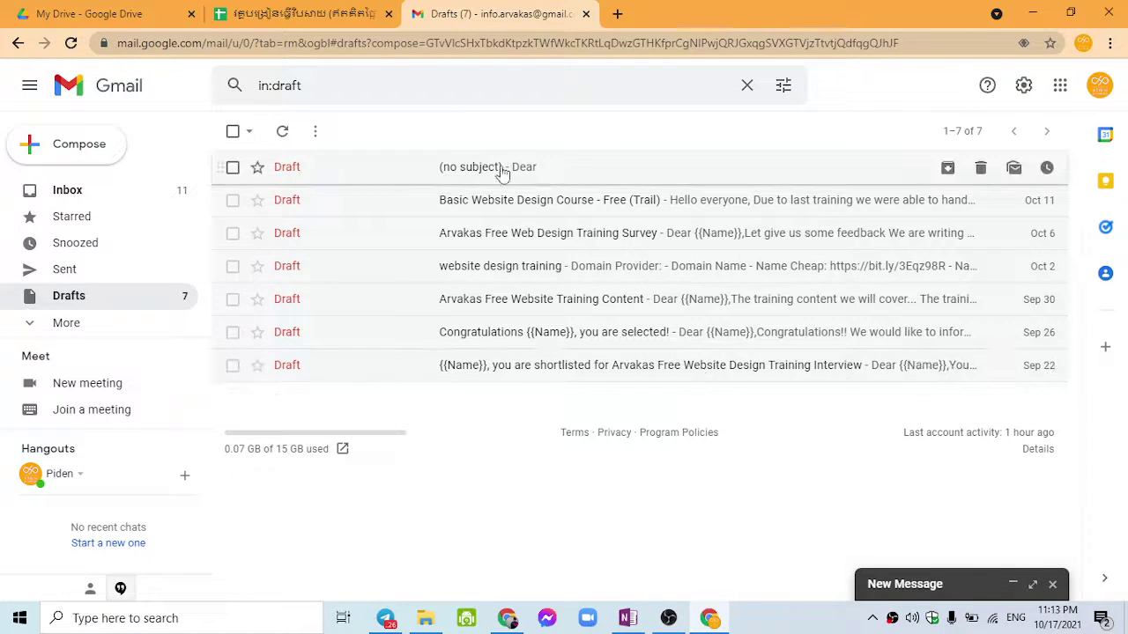
# Step: Copy the {{Name}} placeholder from the Congratulations draft and paste it after Dear
pyautogui.click(564, 200)
pyautogui.click(538, 332)
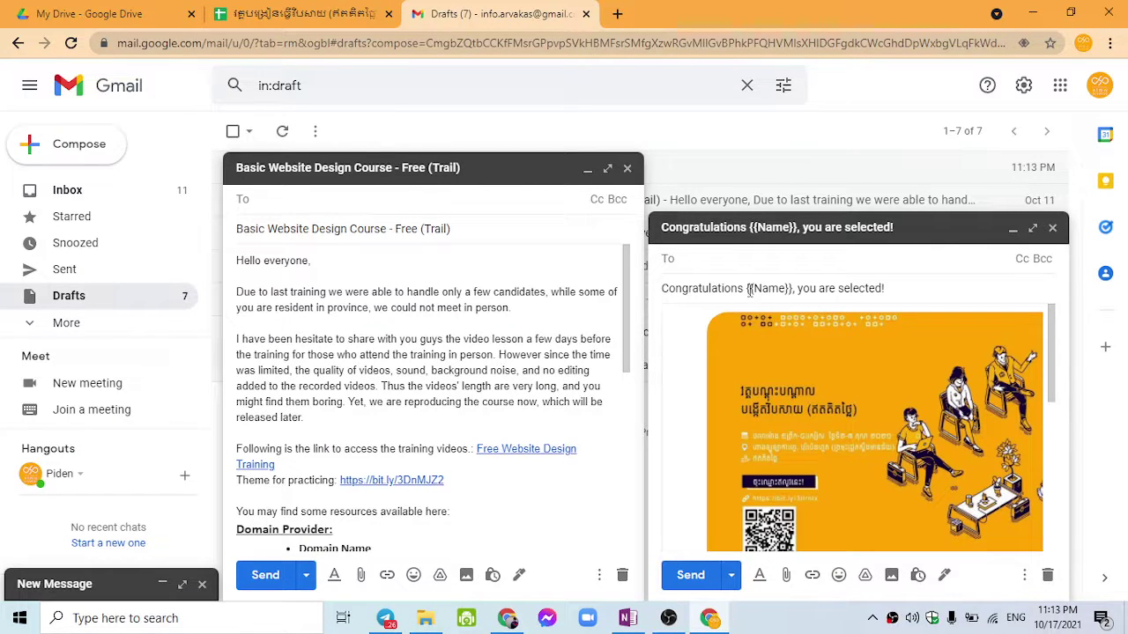
pyautogui.click(775, 289)
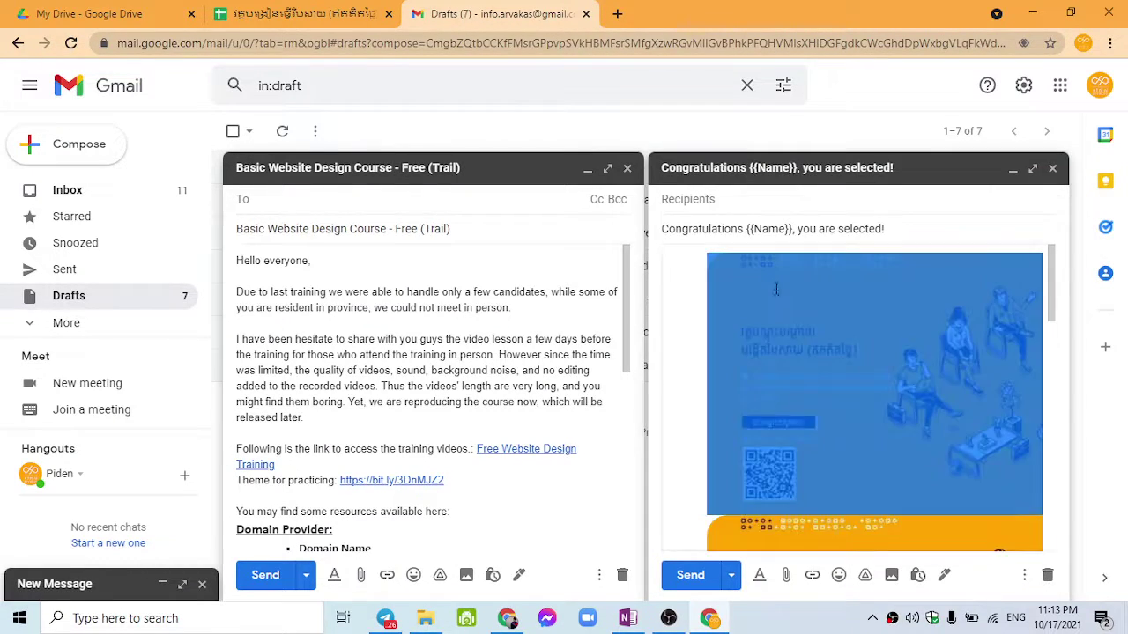
pyautogui.moveTo(746, 229); pyautogui.dragTo(794, 228)
pyautogui.hotkey('ctrl', 'c')
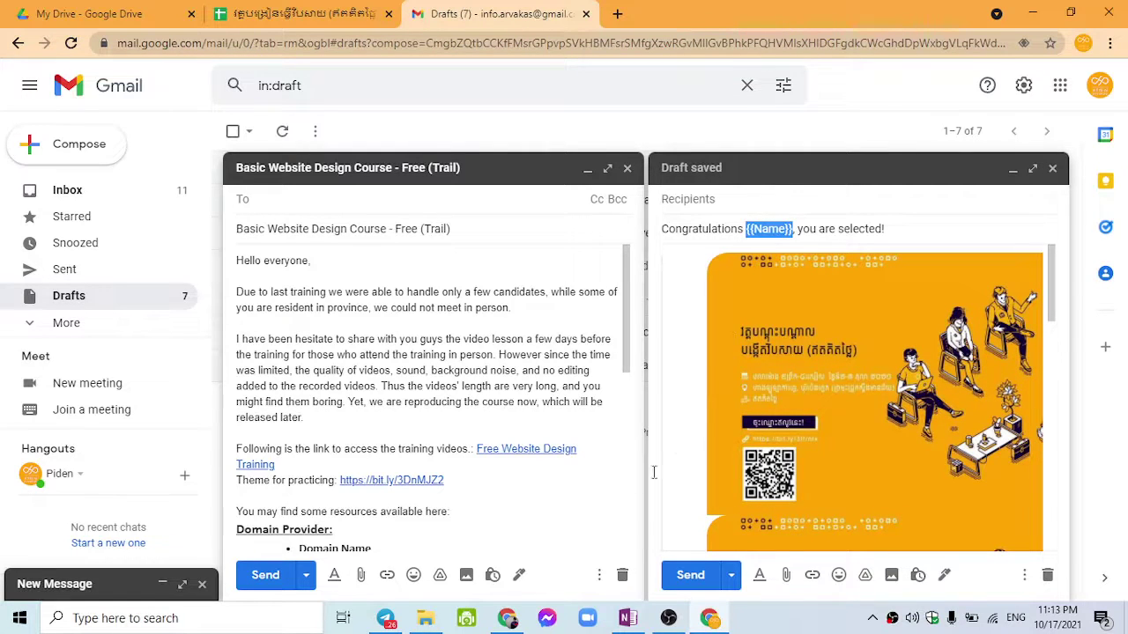
pyautogui.click(1052, 169)
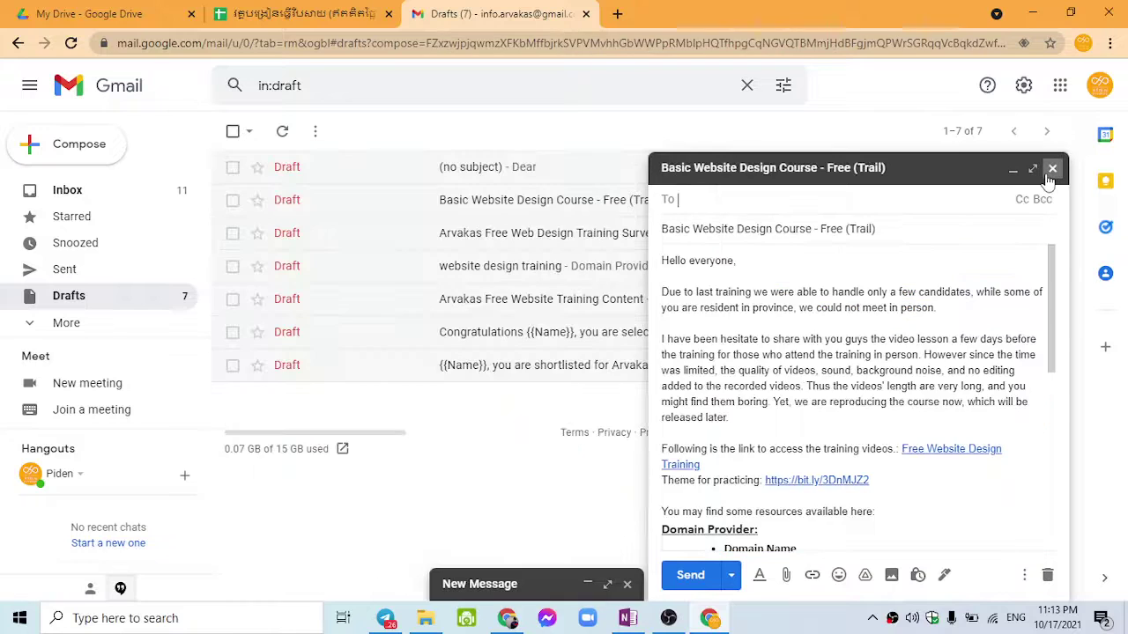
pyautogui.click(1052, 168)
pyautogui.click(958, 585)
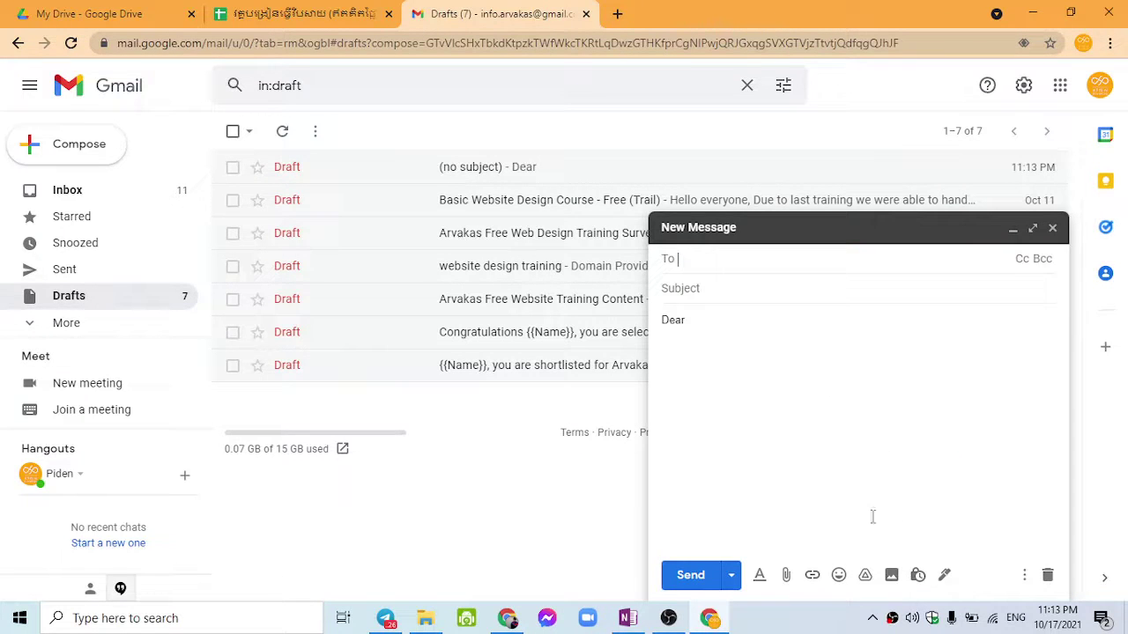
pyautogui.hotkey('ctrl', 'v')
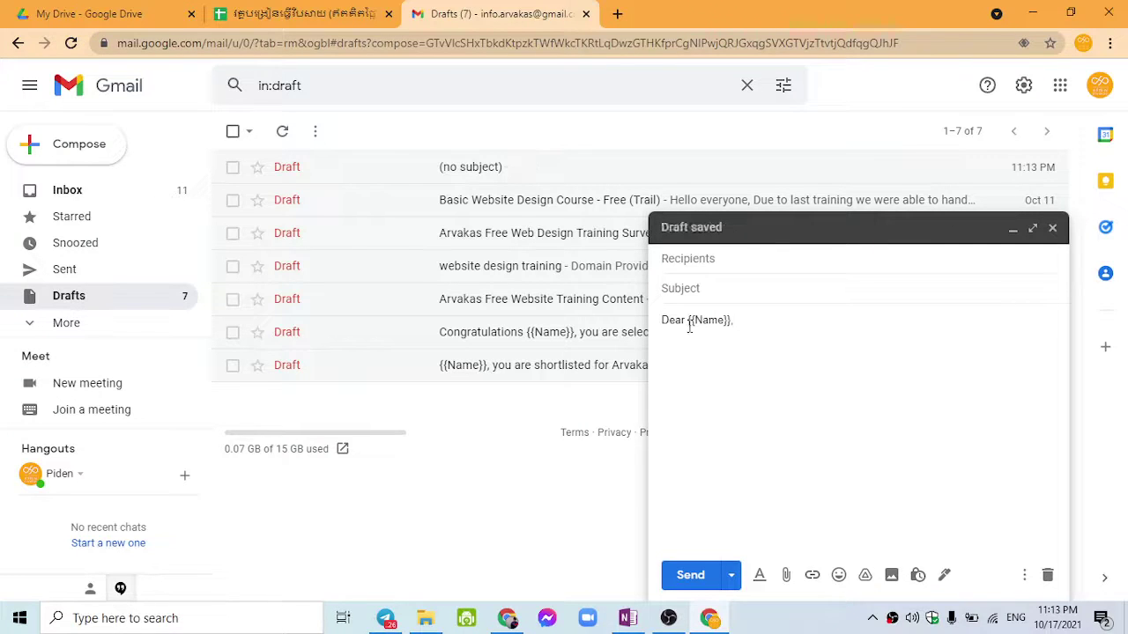
pyautogui.moveTo(689, 324); pyautogui.dragTo(728, 329)
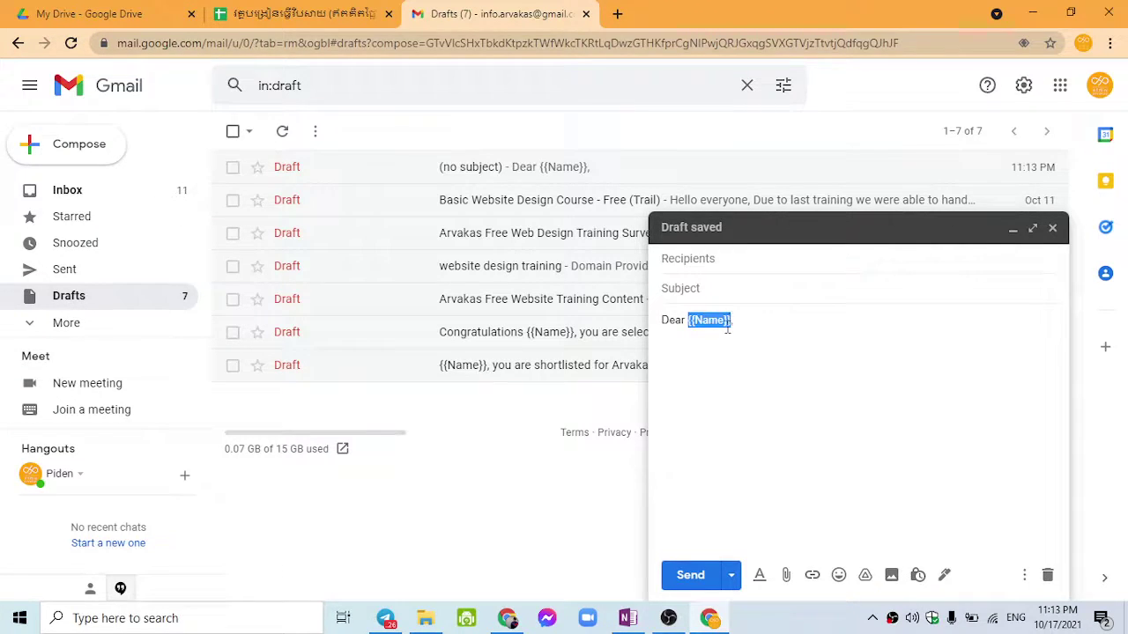
# Step: Label column A of the responses sheet 'Name'
pyautogui.click(238, 13)
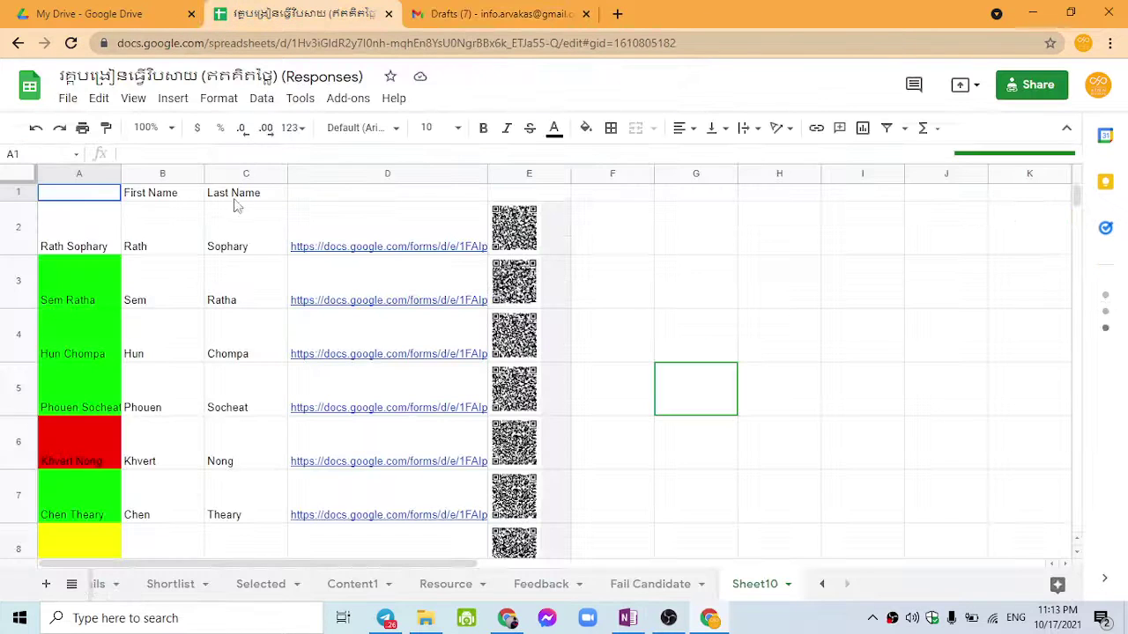
pyautogui.write('Name')
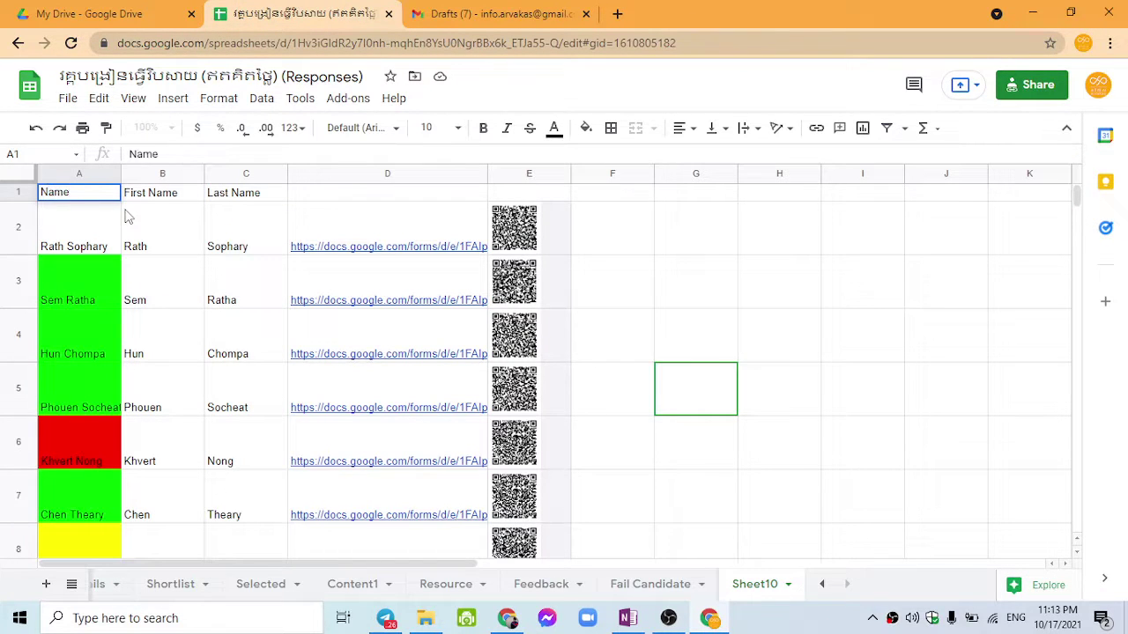
pyautogui.press('Return')
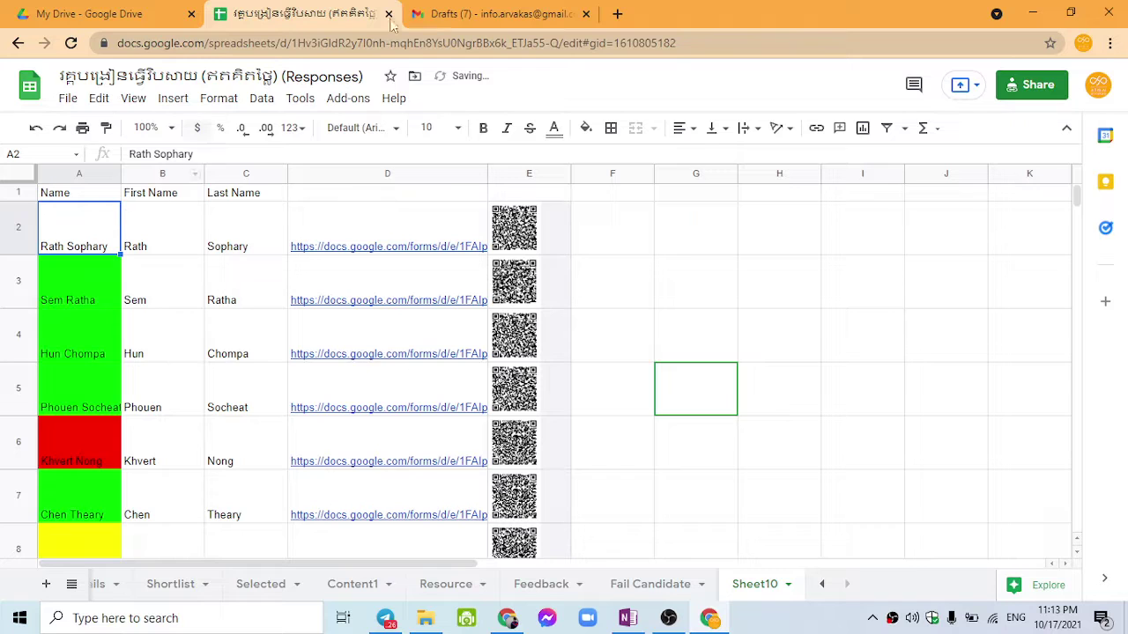
# Step: Select the word Name inside the Gmail draft's greeting placeholder
pyautogui.click(529, 13)
pyautogui.click(726, 324)
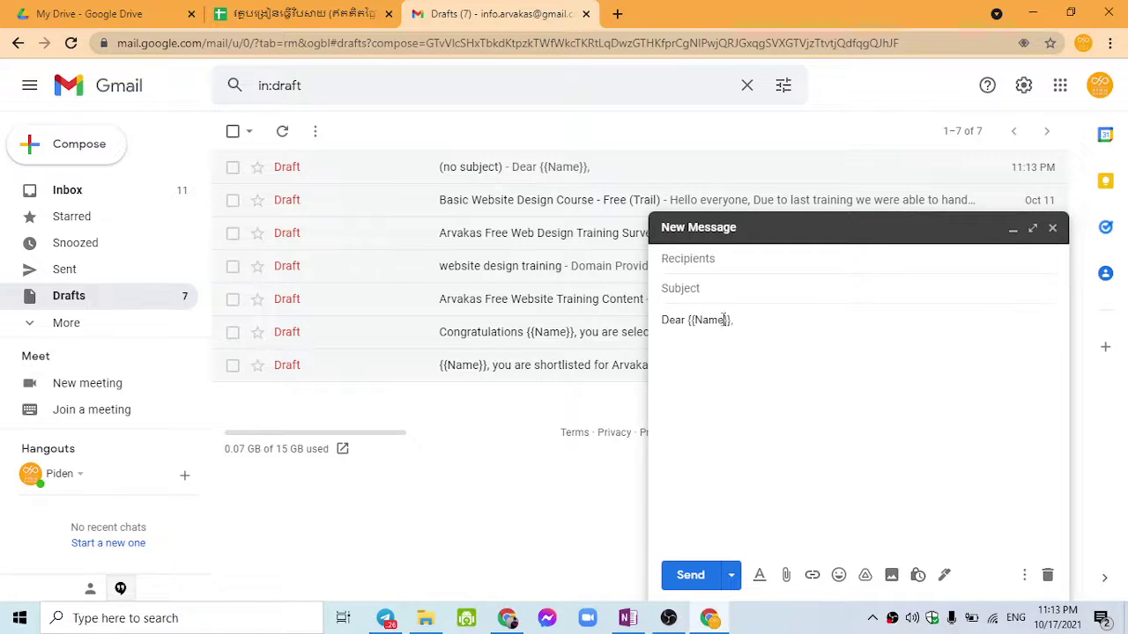
pyautogui.click(300, 14)
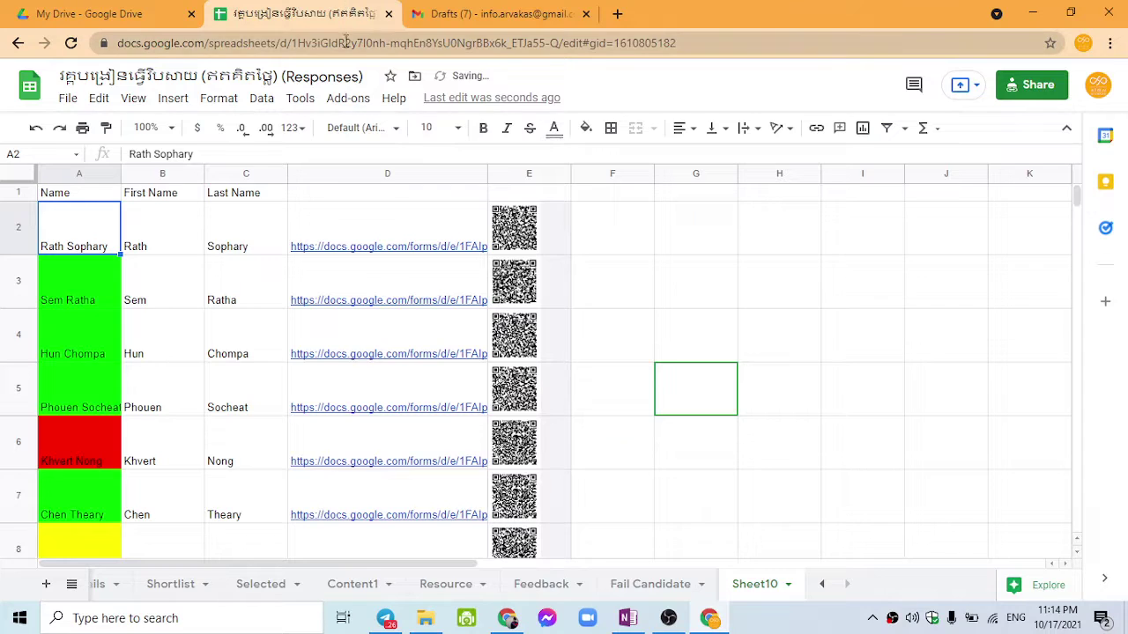
pyautogui.click(414, 11)
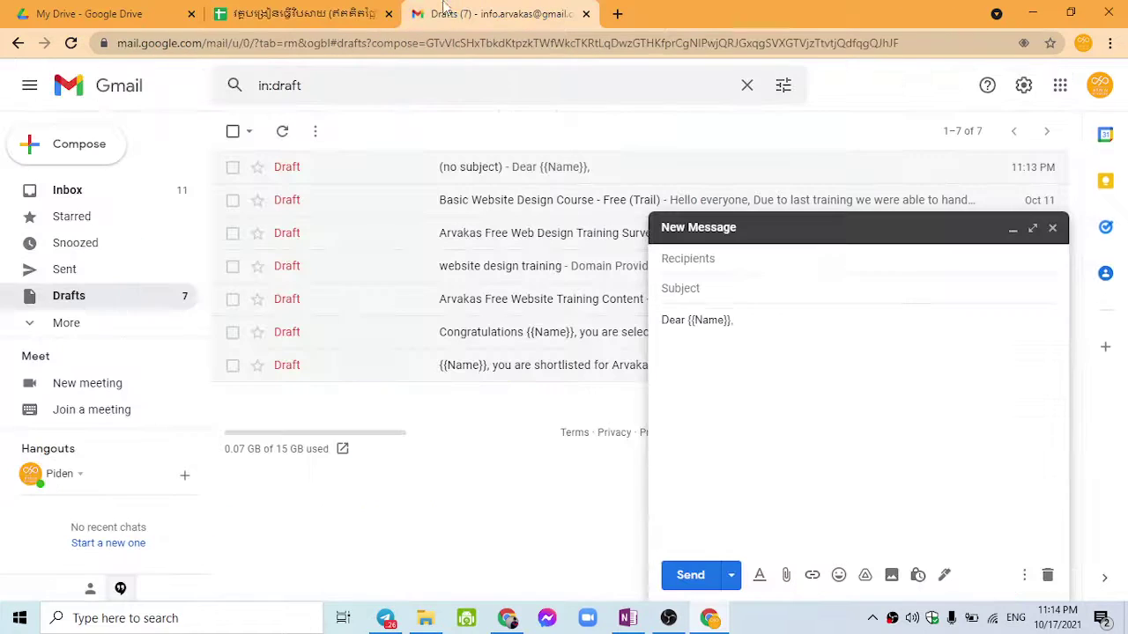
pyautogui.doubleClick(708, 322)
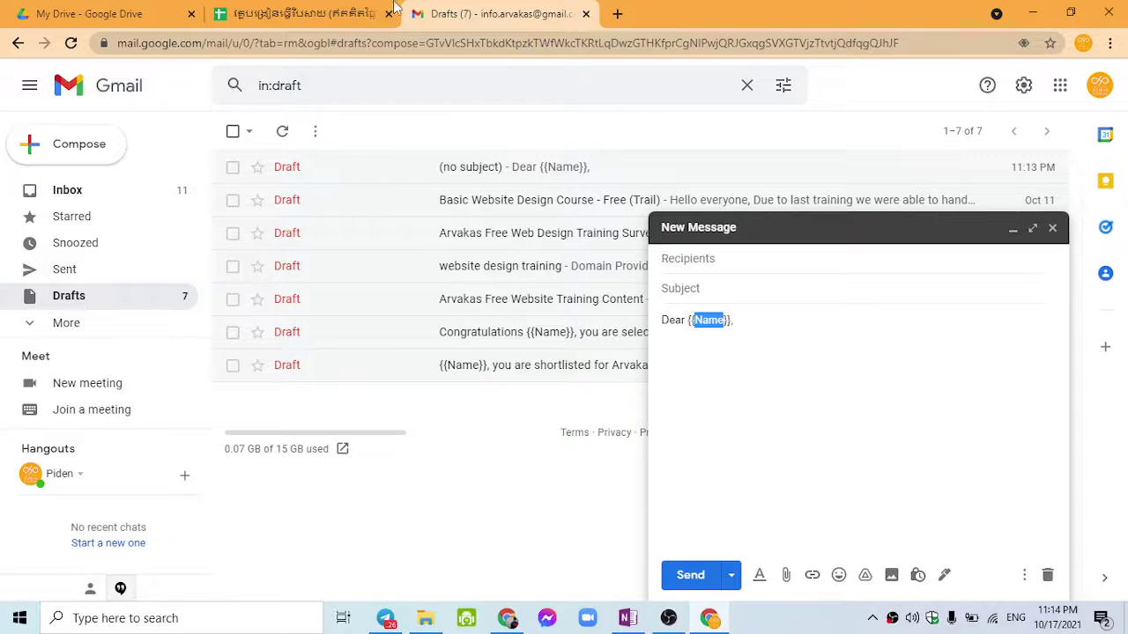
pyautogui.click(304, 13)
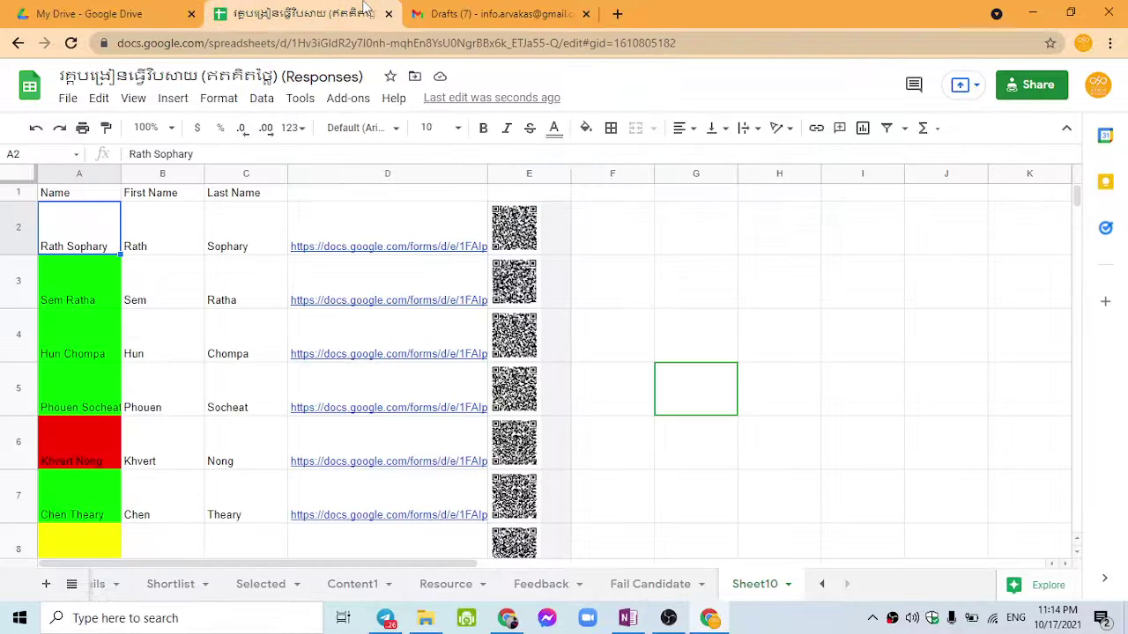
pyautogui.click(84, 173)
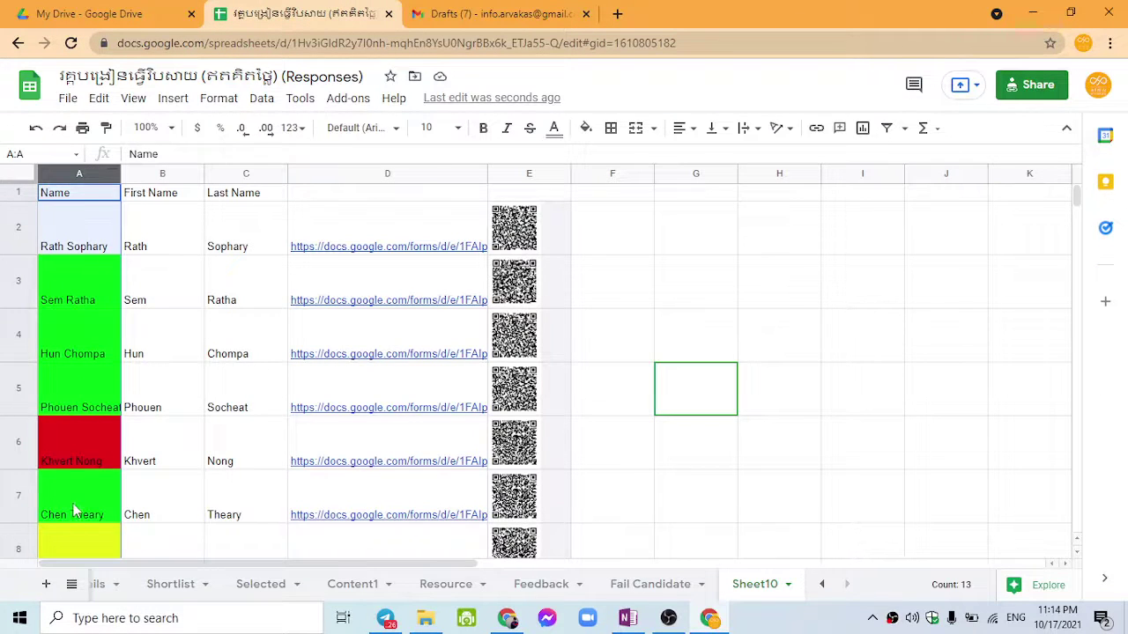
pyautogui.click(443, 12)
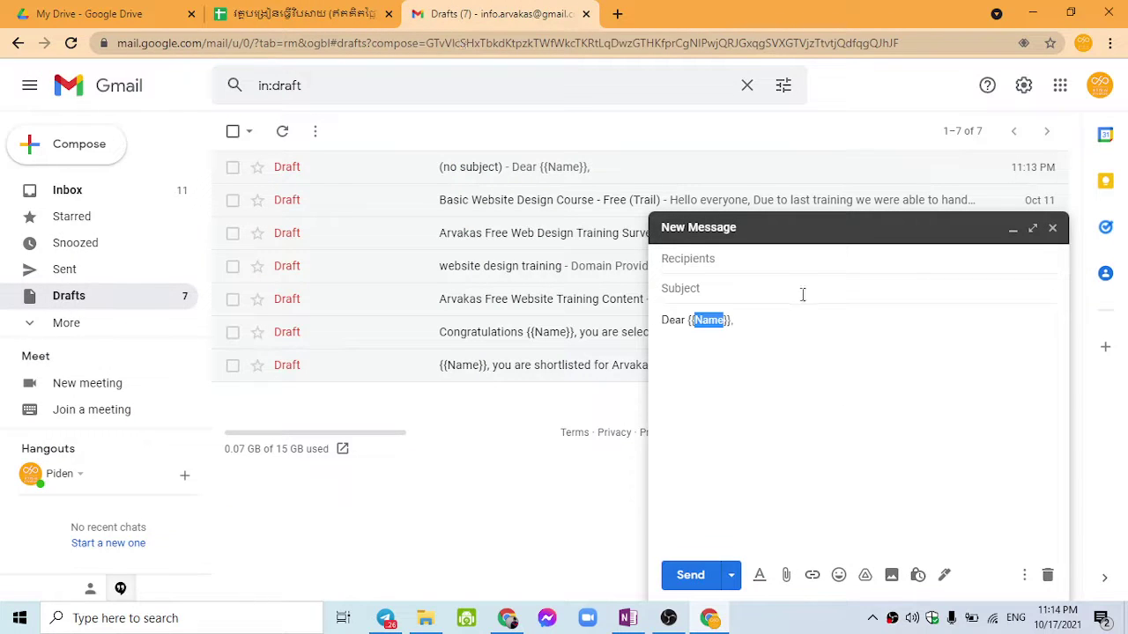
# Step: Insert 'First' before Name so the greeting reads Dear {{First Name}}
pyautogui.click(695, 320)
pyautogui.write('Frist')
pyautogui.press('BackSpace')
pyautogui.press('BackSpace')
pyautogui.press('BackSpace')
pyautogui.press('BackSpace')
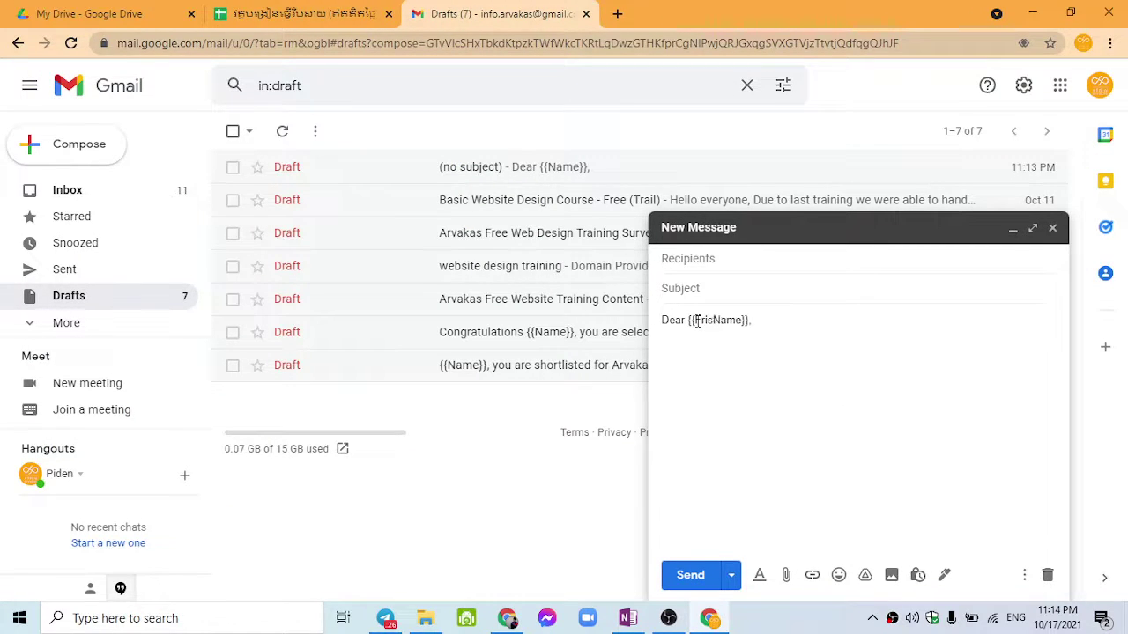
pyautogui.write('irst')
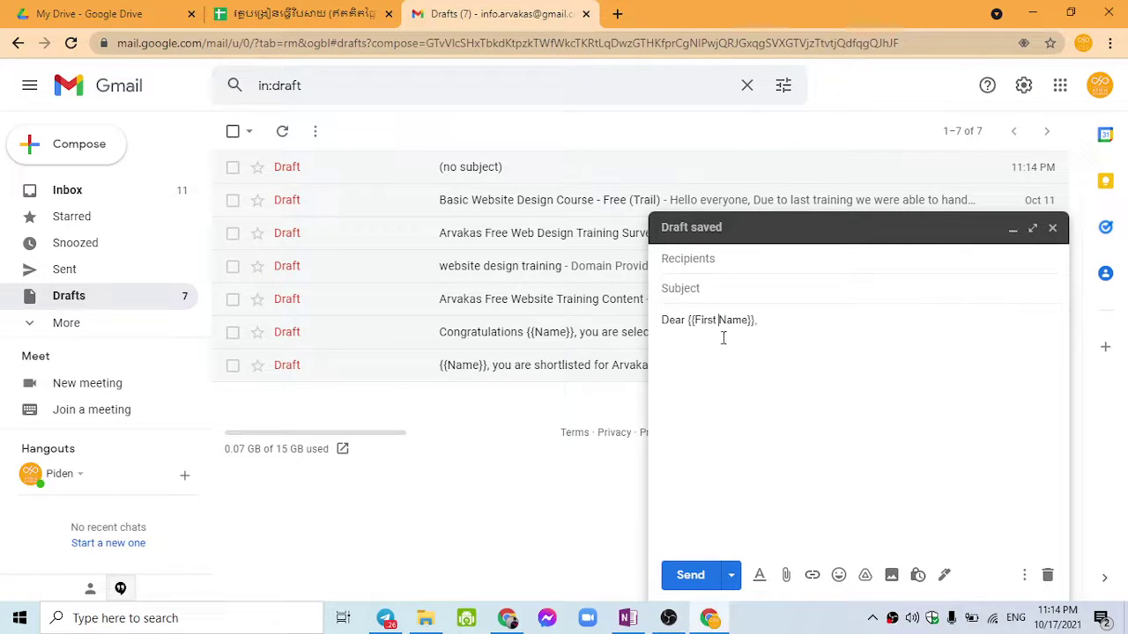
pyautogui.hotkey('ctrl', 'shift', 'Tab')
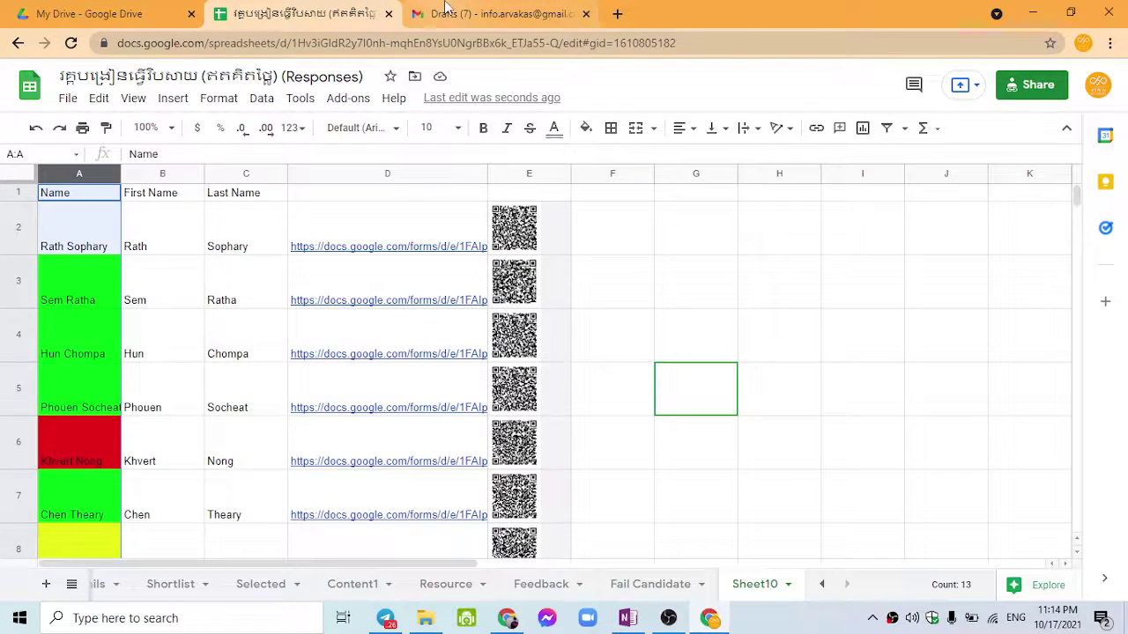
pyautogui.click(546, 14)
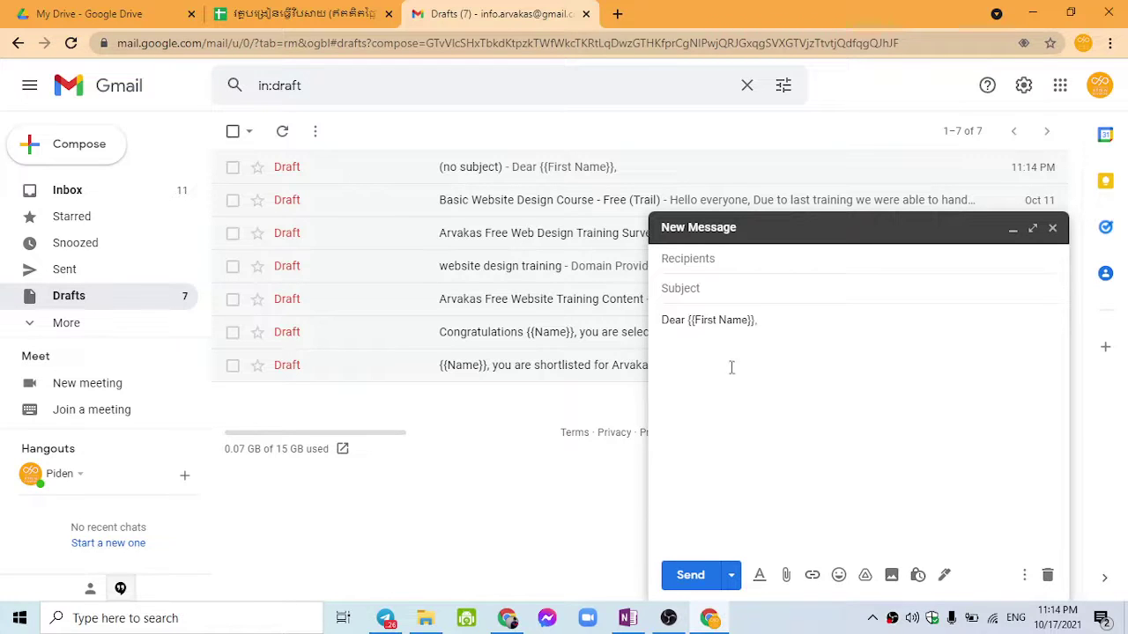
# Step: Add a new line under the greeting and paste {{Name}} into the subject
pyautogui.moveTo(689, 320); pyautogui.dragTo(770, 320)
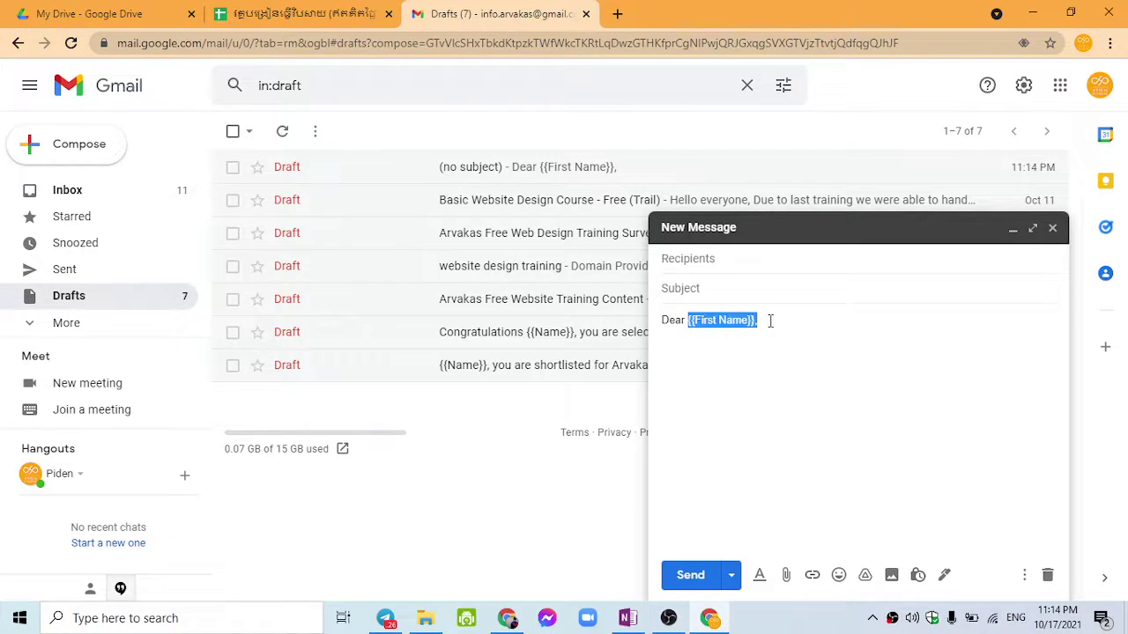
pyautogui.click(734, 371)
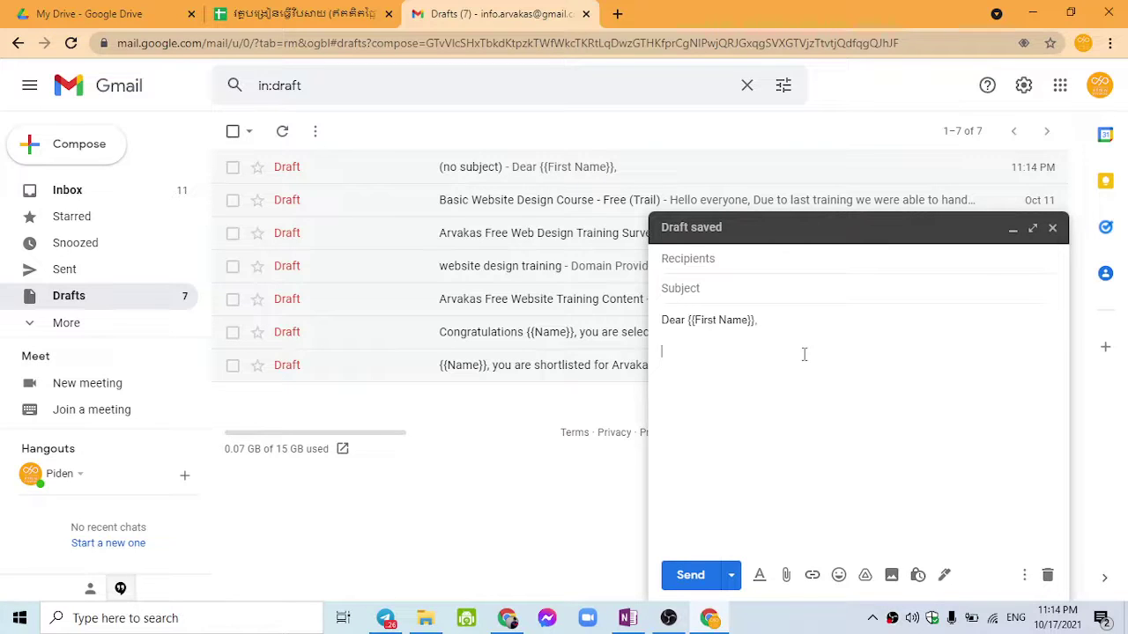
pyautogui.press('Return')
pyautogui.click(729, 289)
pyautogui.write('Con')
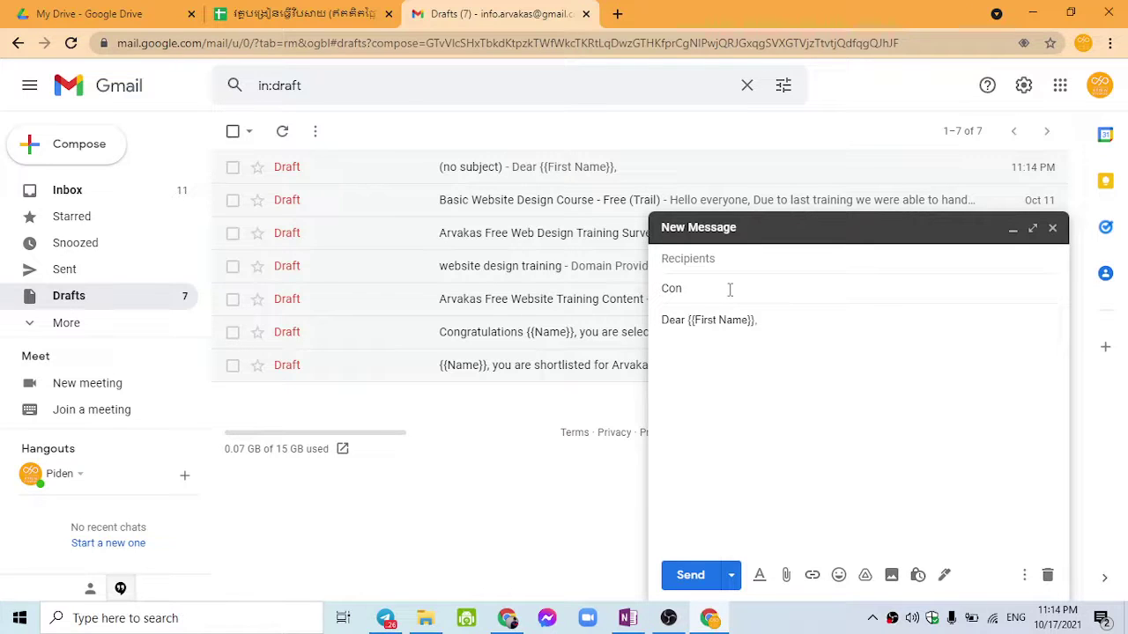
pyautogui.write('gratu')
pyautogui.press('BackSpace')
pyautogui.press('BackSpace')
pyautogui.press('BackSpace')
pyautogui.press('BackSpace')
pyautogui.write('{{Name}}')
# Step: Make the subject placeholder {{First Name}} and trim the greeting back to {{Name}}
pyautogui.doubleClick(707, 320)
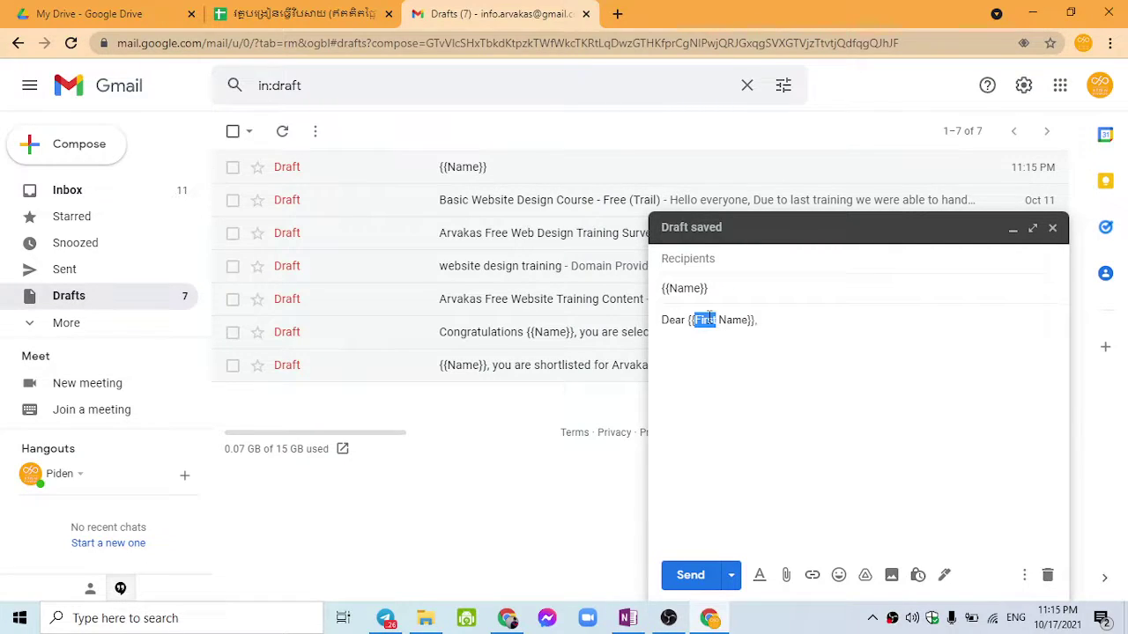
pyautogui.click(673, 287)
pyautogui.write('Frist')
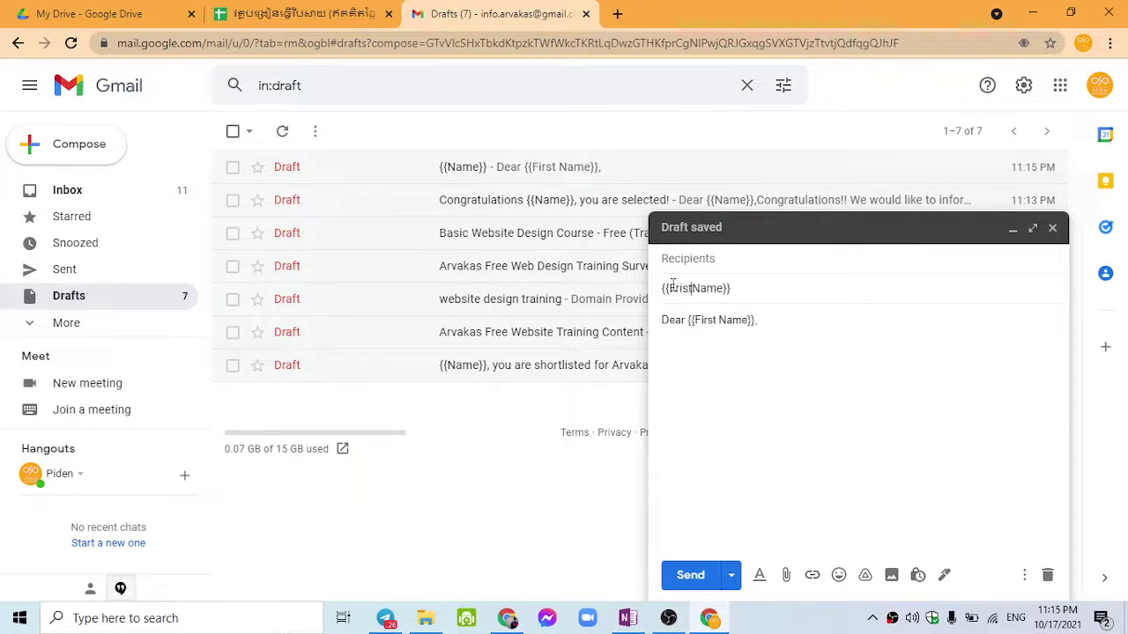
pyautogui.click(679, 289)
pyautogui.press('BackSpace')
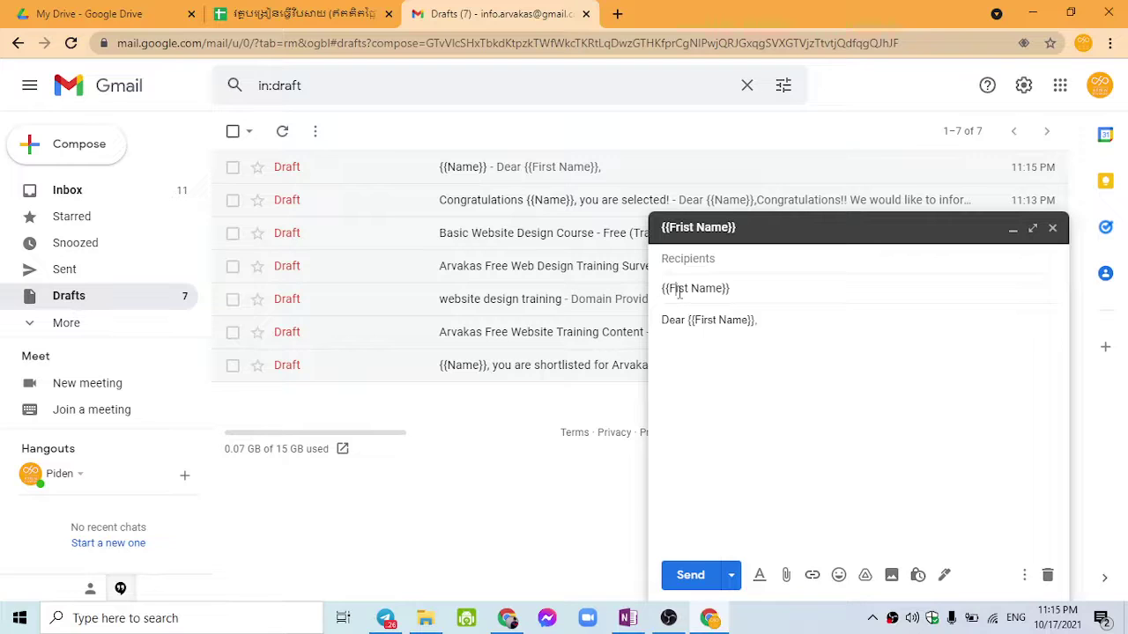
pyautogui.click(678, 289)
pyautogui.write('i')
pyautogui.moveTo(714, 320); pyautogui.dragTo(719, 320)
pyautogui.press('BackSpace')
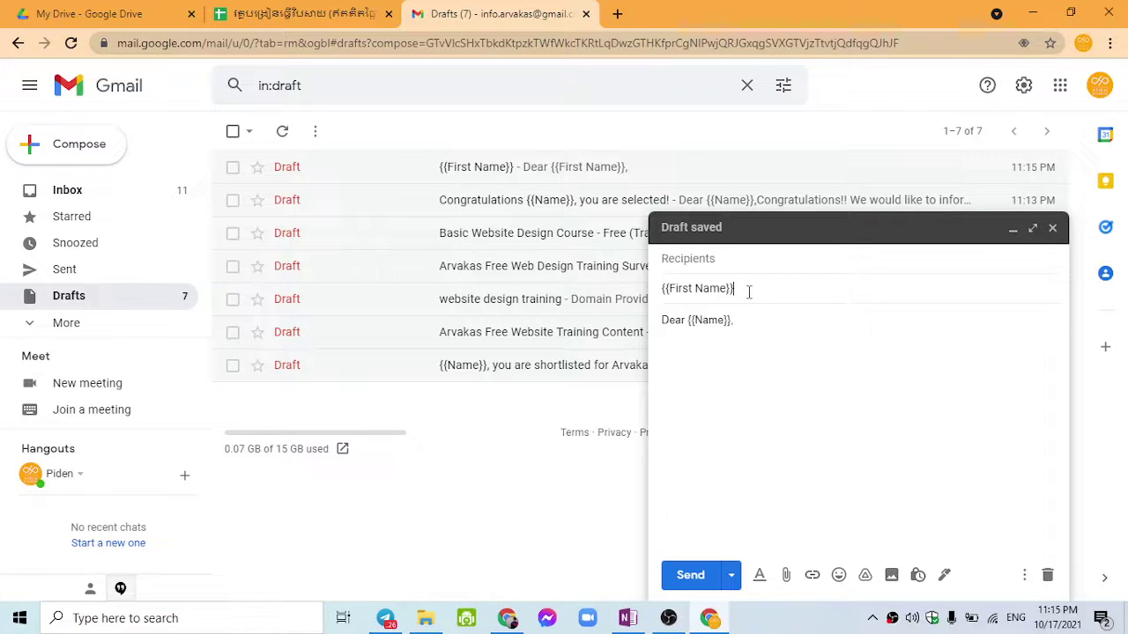
# Step: Complete the subject with 'Congratulation you are shortlisted'
pyautogui.write('Con')
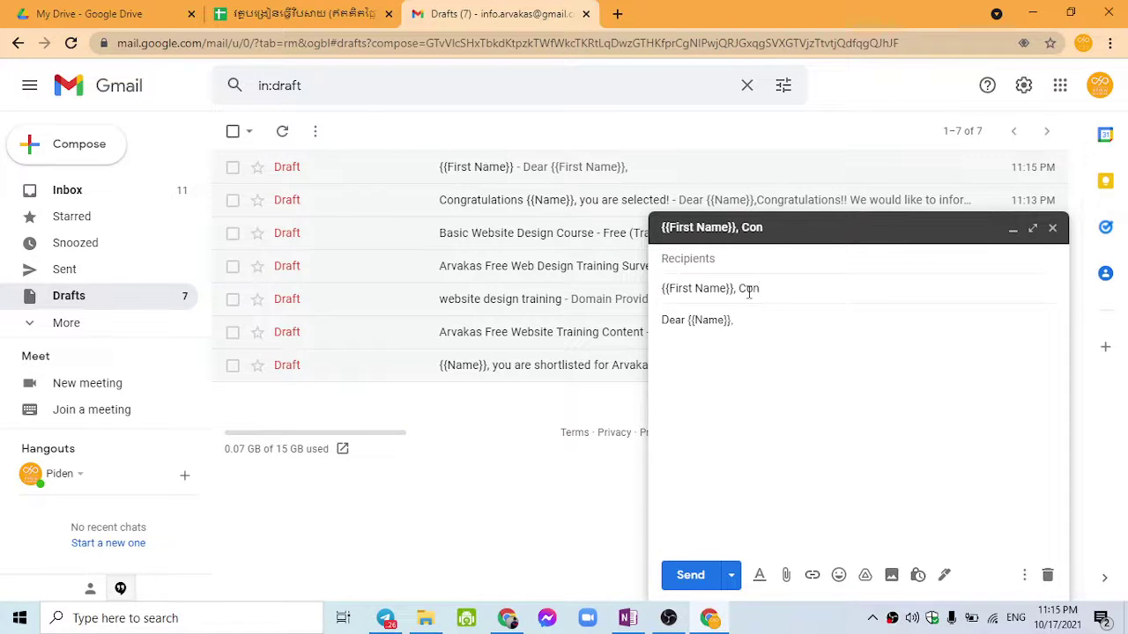
pyautogui.write('gratulation')
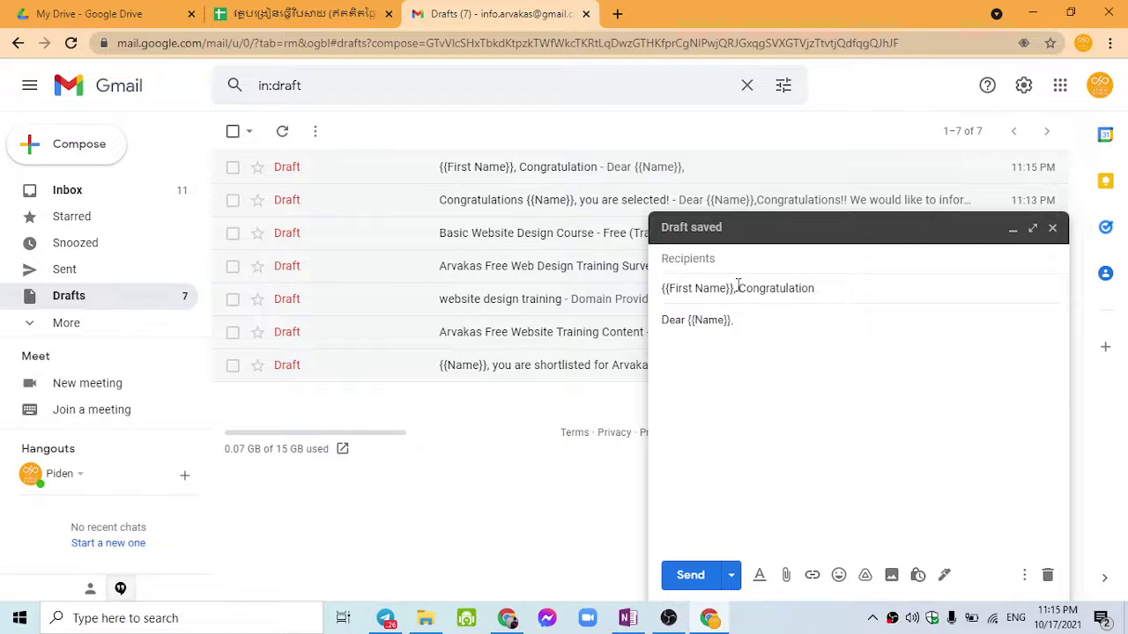
pyautogui.press('BackSpace')
pyautogui.click(813, 288)
pyautogui.write('you are shortlisted')
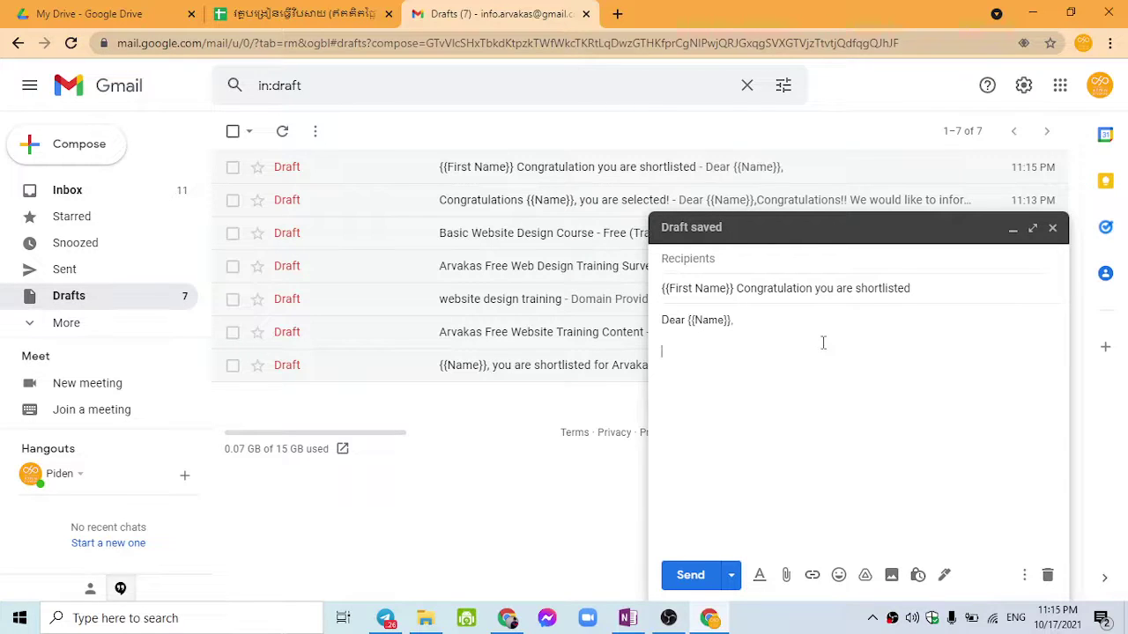
# Step: Write the body sentence inviting the candidate to an interview via Zoom Call
pyautogui.click(823, 342)
pyautogui.write('Please click')
pyautogui.press('BackSpace')
pyautogui.press('BackSpace')
pyautogui.press('BackSpace')
pyautogui.press('BackSpace')
pyautogui.press('BackSpace')
pyautogui.press('BackSpace')
pyautogui.press('BackSpace')
pyautogui.press('BackSpace')
pyautogui.press('BackSpace')
pyautogui.press('BackSpace')
pyautogui.press('BackSpace')
pyautogui.press('BackSpace')
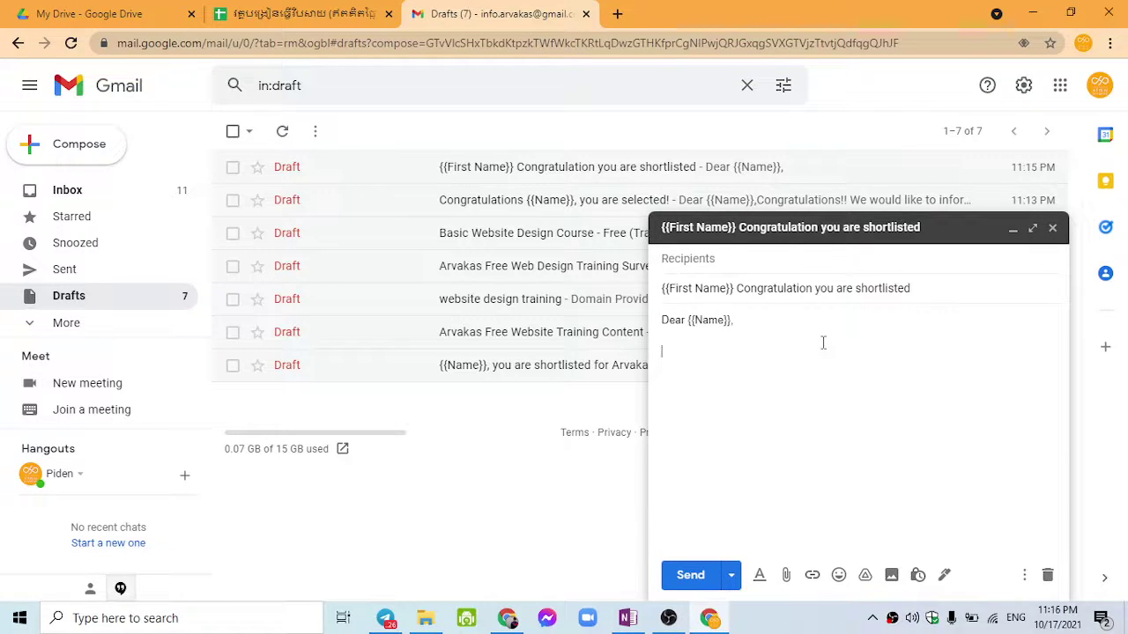
pyautogui.write('You are invited to')
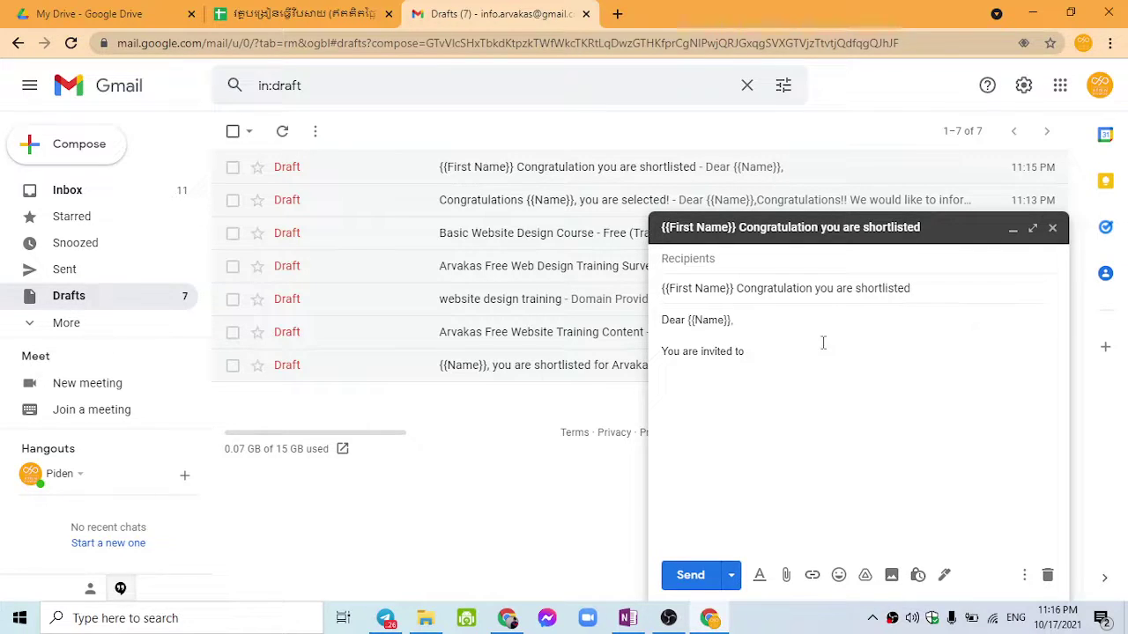
pyautogui.write('j')
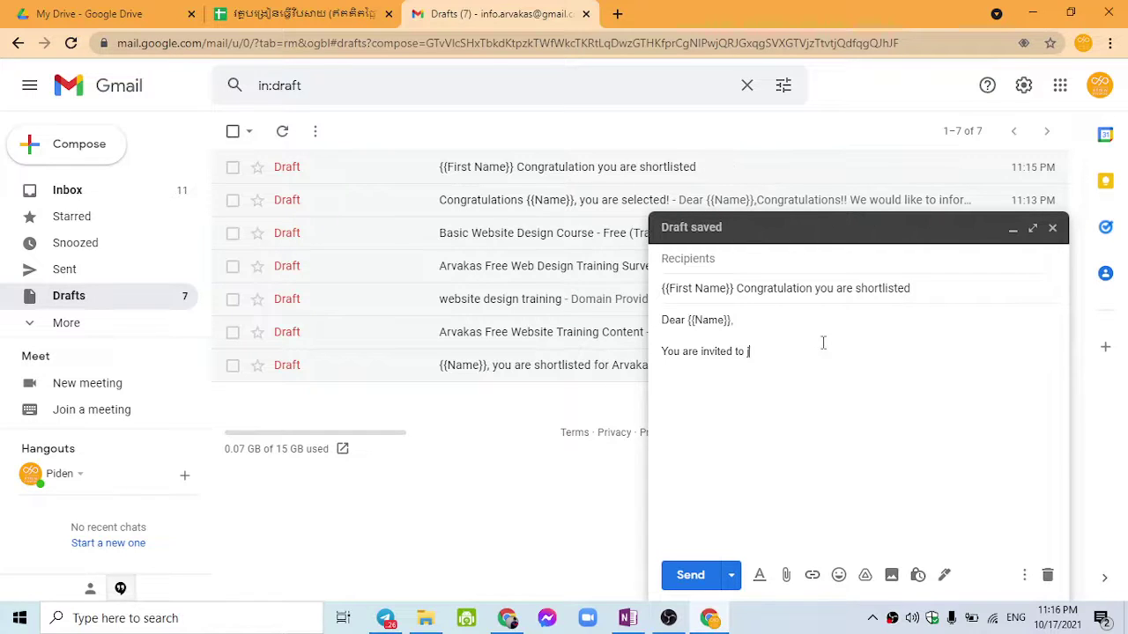
pyautogui.write('oin an inter')
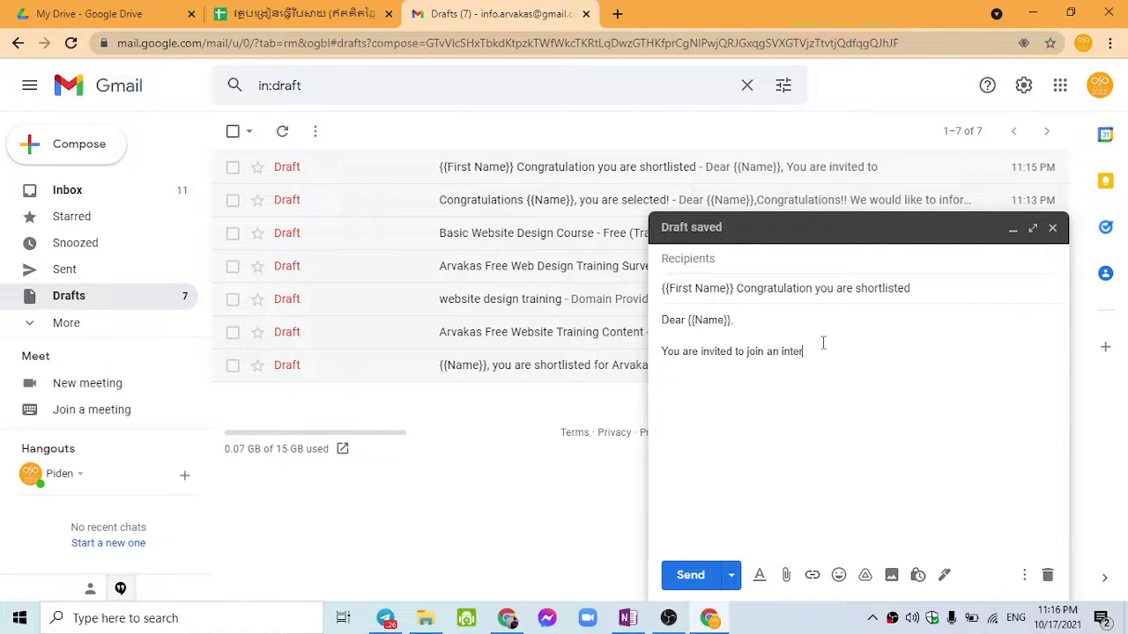
pyautogui.write('view z')
pyautogui.press('BackSpace')
pyautogui.write('via ')
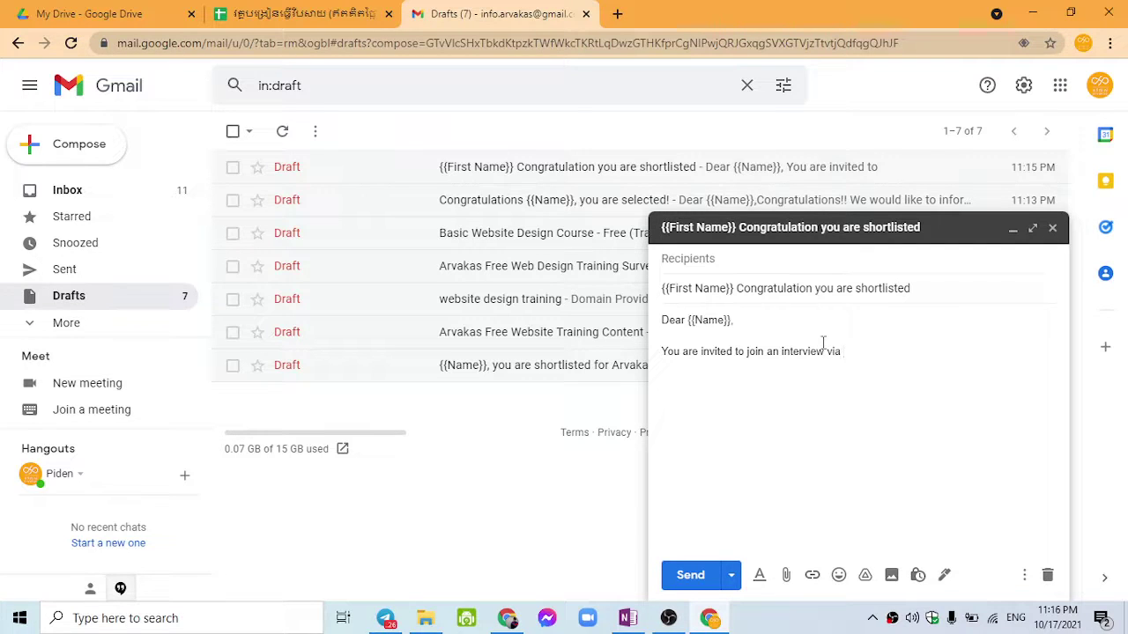
pyautogui.write('Zoom Call on Date')
# Step: Insert the {{Date}} and {{Time}} placeholders, ending 'on {{Date}} at {{Time}}.'
pyautogui.write('{{Name}}')
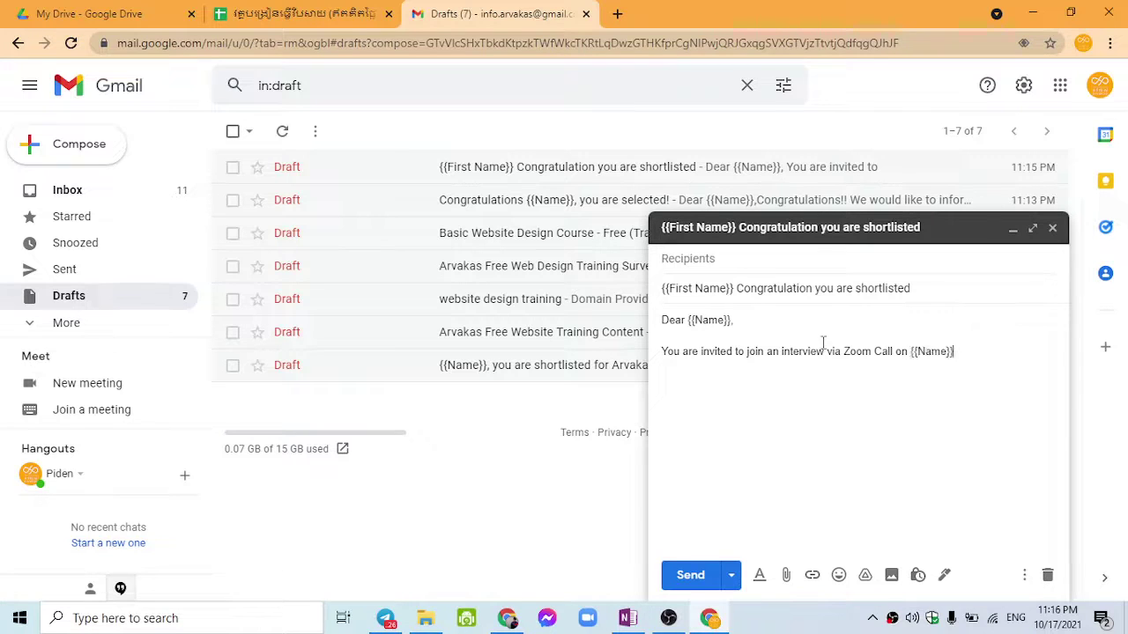
pyautogui.doubleClick(932, 351)
pyautogui.write('Date}},')
pyautogui.write('at')
pyautogui.write('{{Name}}')
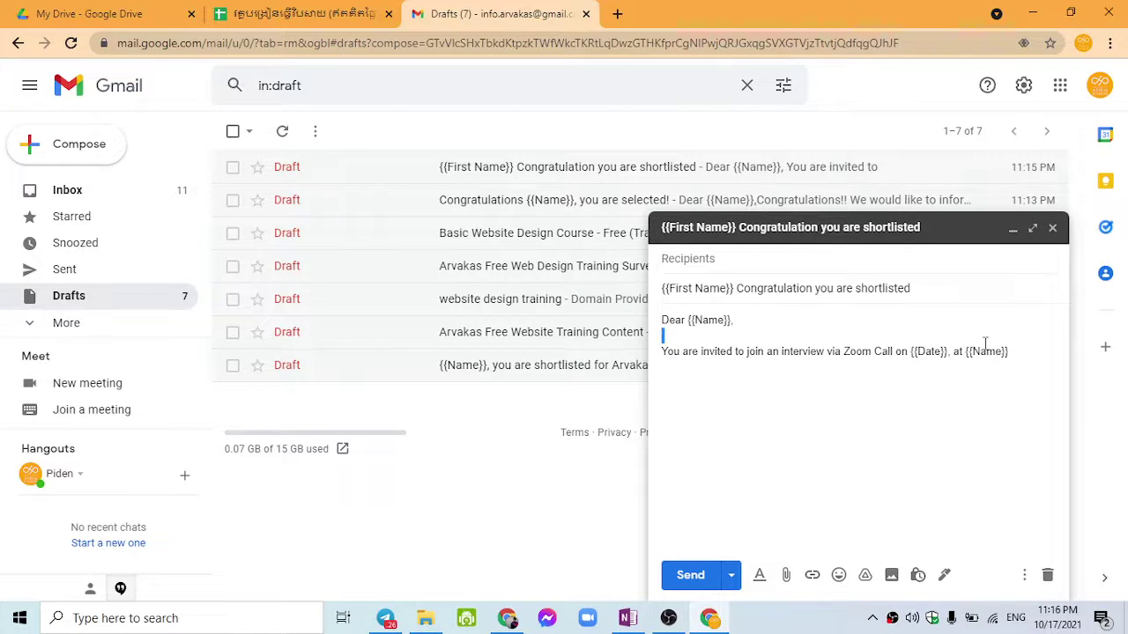
pyautogui.doubleClick(985, 351)
pyautogui.write('Time}}')
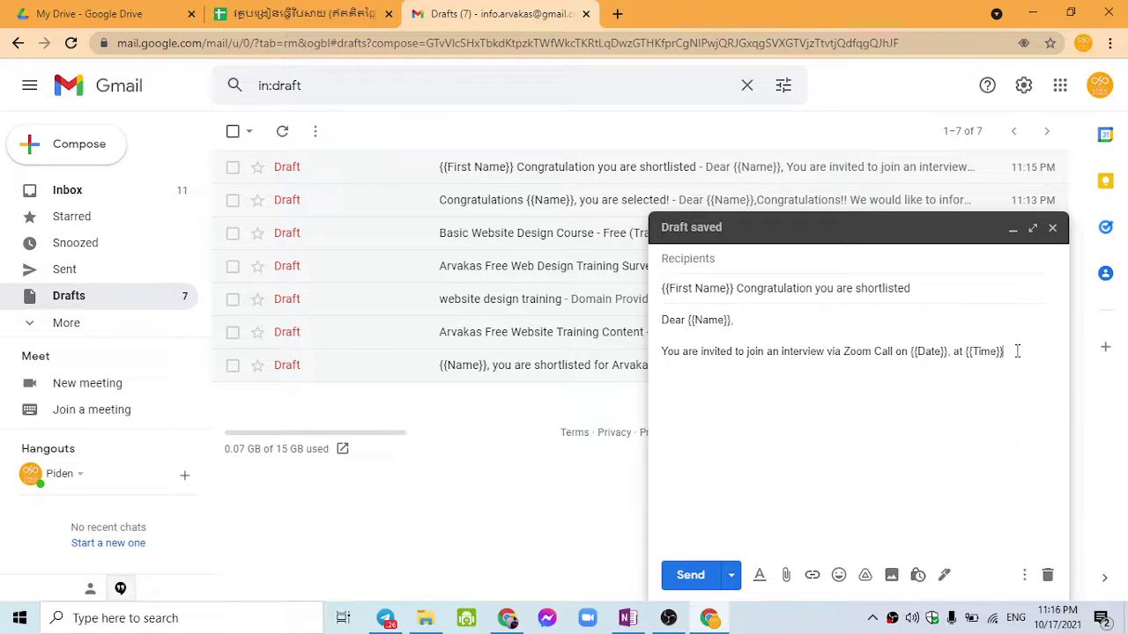
pyautogui.write('.')
# Step: Paste the {{Confirm}} closing paragraph, bold 'Recruiter', and minimize the draft
pyautogui.write('Please click the link below to confirm your present:  {{Confirm}}  Sincerely,  Recruiter')
pyautogui.doubleClick(667, 493)
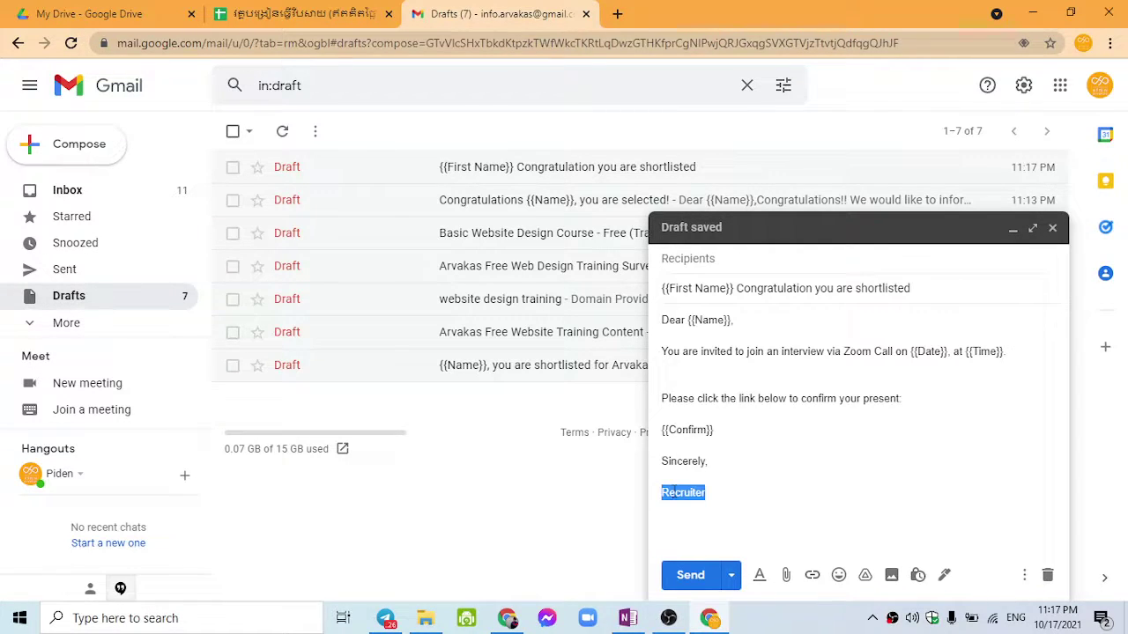
pyautogui.hotkey('ctrl', 'b')
pyautogui.click(800, 441)
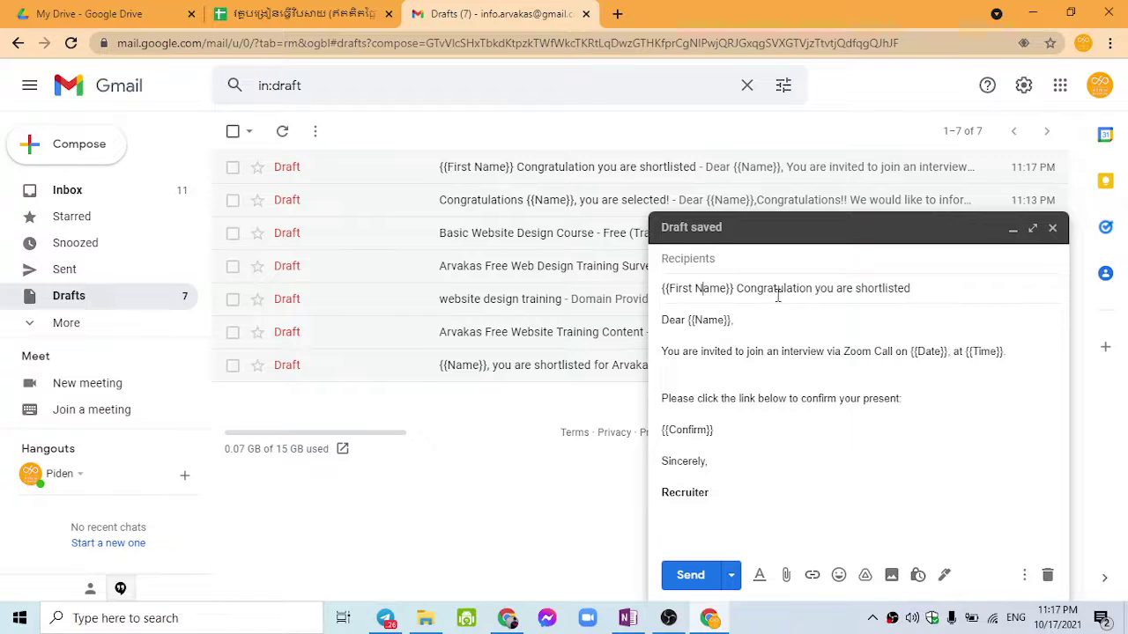
pyautogui.doubleClick(820, 292)
pyautogui.moveTo(931, 288); pyautogui.dragTo(662, 288)
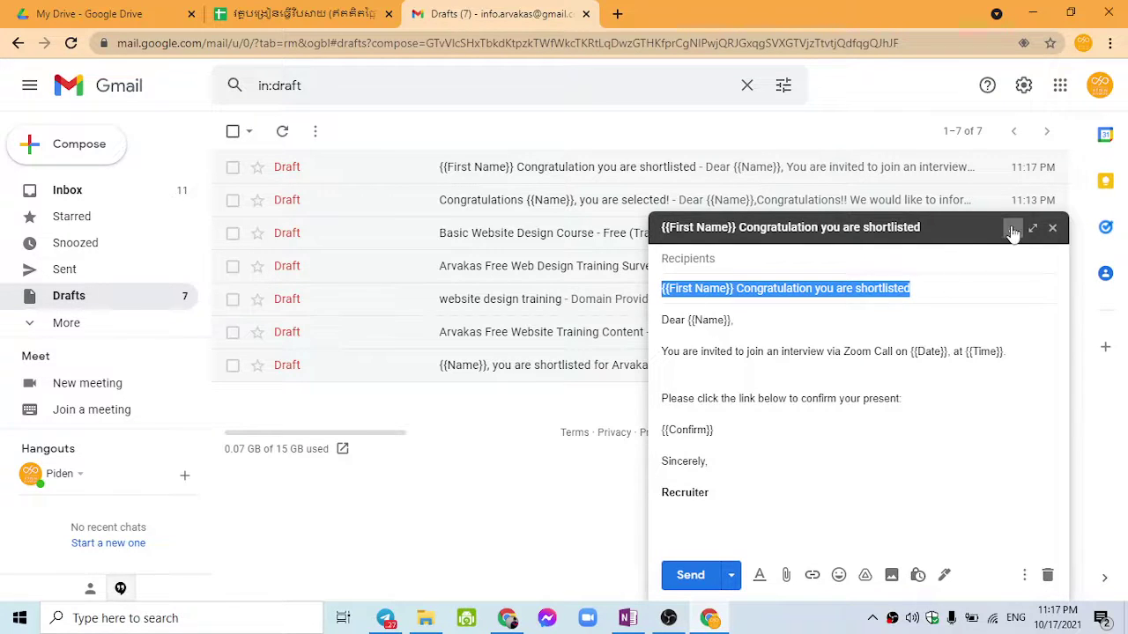
pyautogui.click(1012, 228)
pyautogui.click(290, 10)
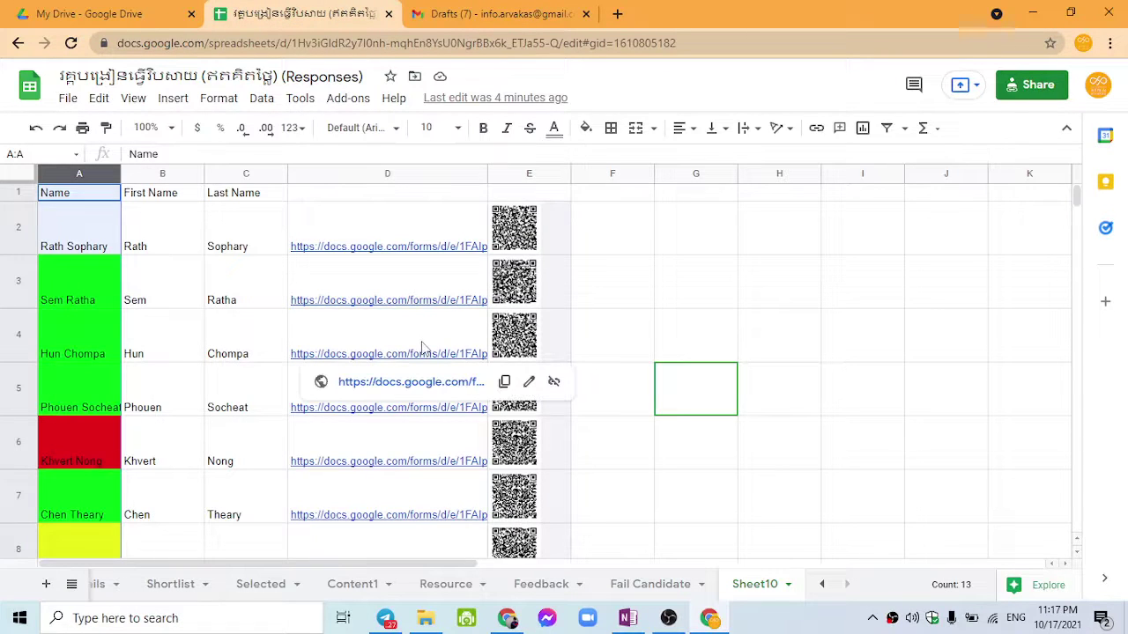
pyautogui.click(406, 173)
# Step: Insert a blank column at F headed 'Email'
pyautogui.rightClick(405, 174)
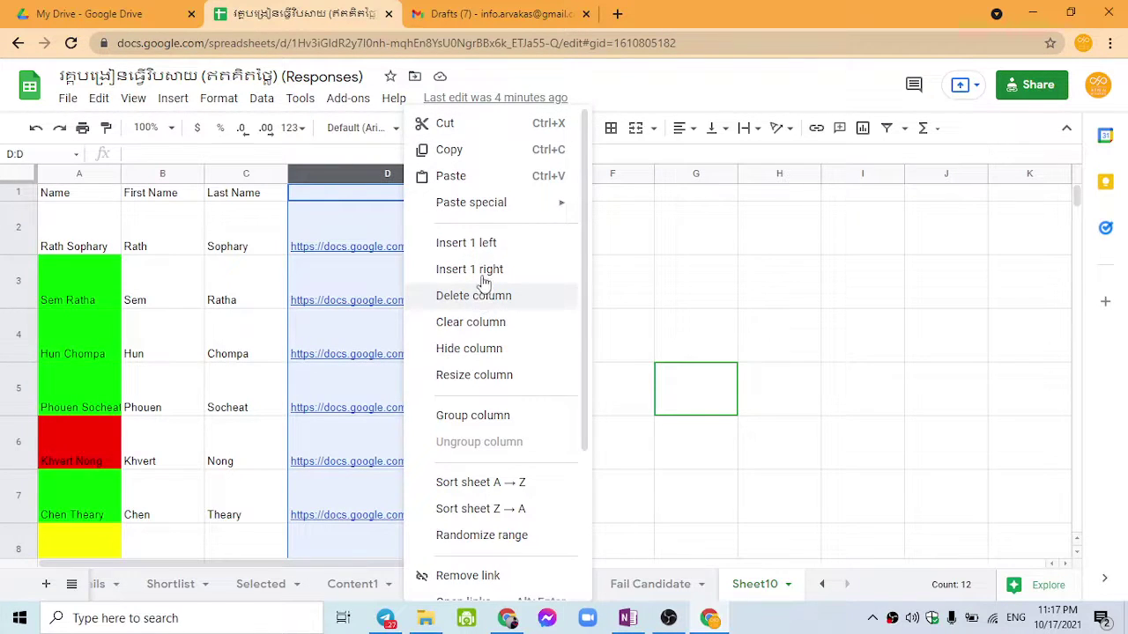
pyautogui.moveTo(484, 214)
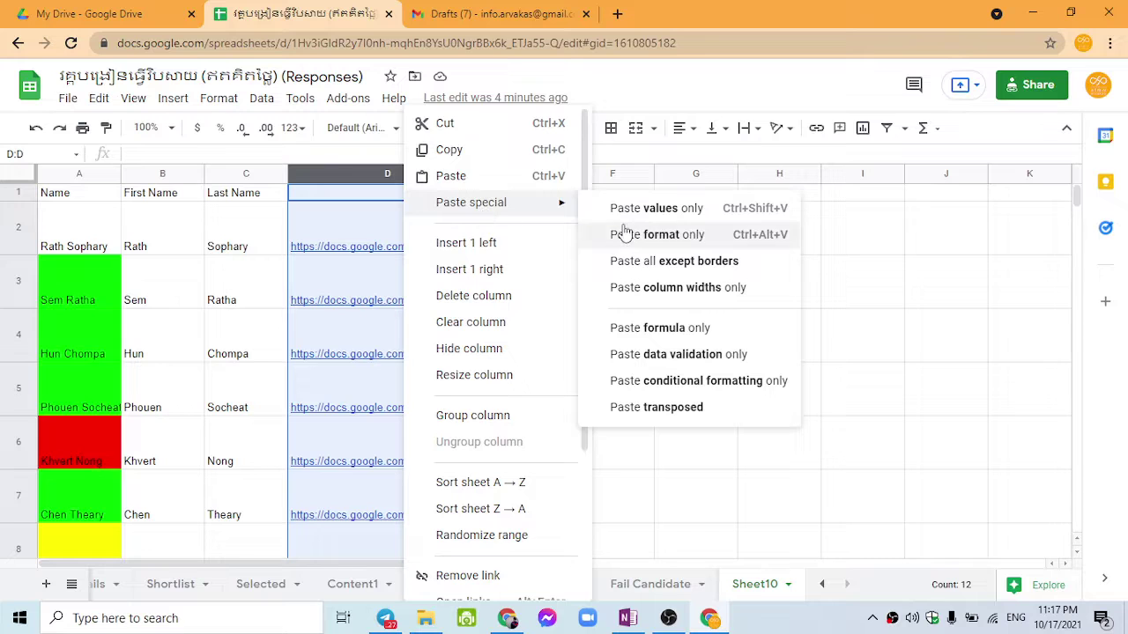
pyautogui.click(367, 169)
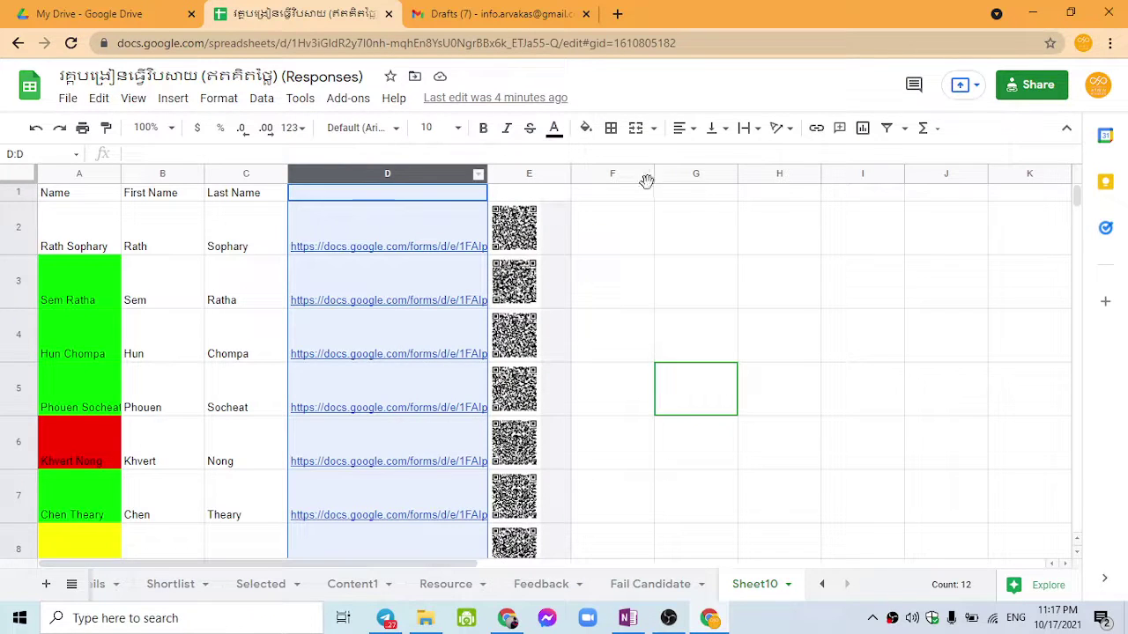
pyautogui.click(644, 174)
pyautogui.rightClick(610, 173)
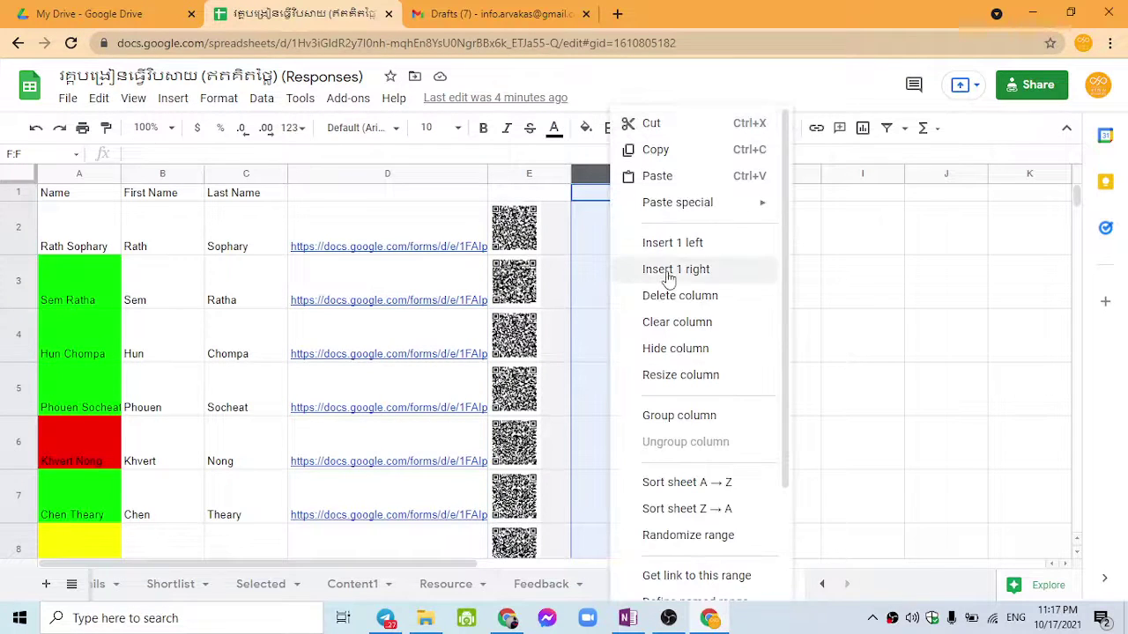
pyautogui.click(672, 243)
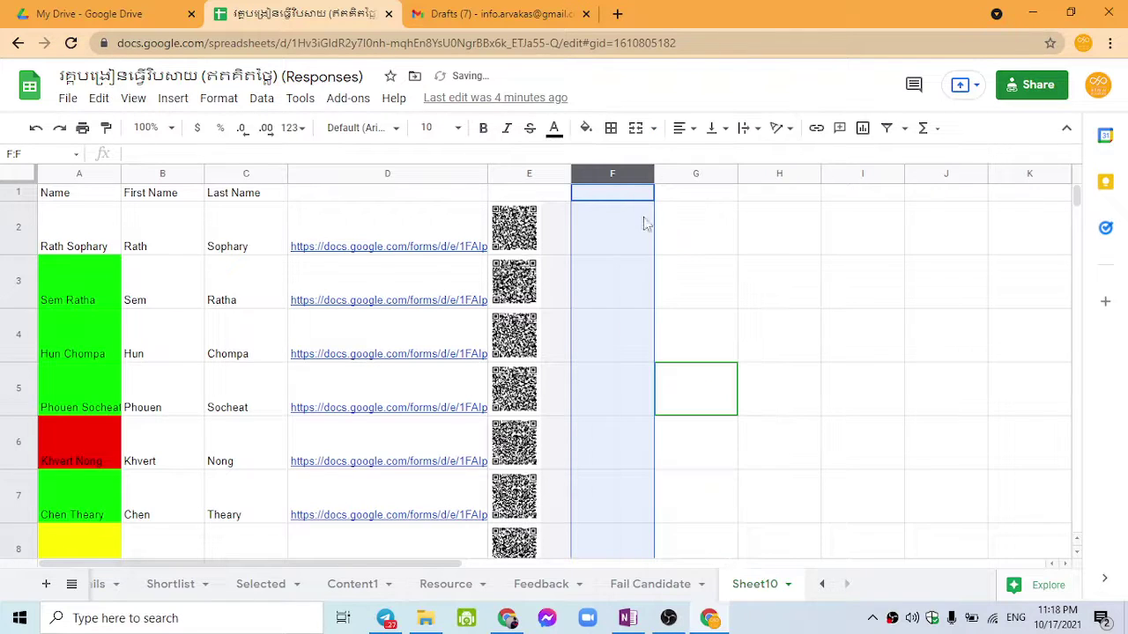
pyautogui.click(632, 198)
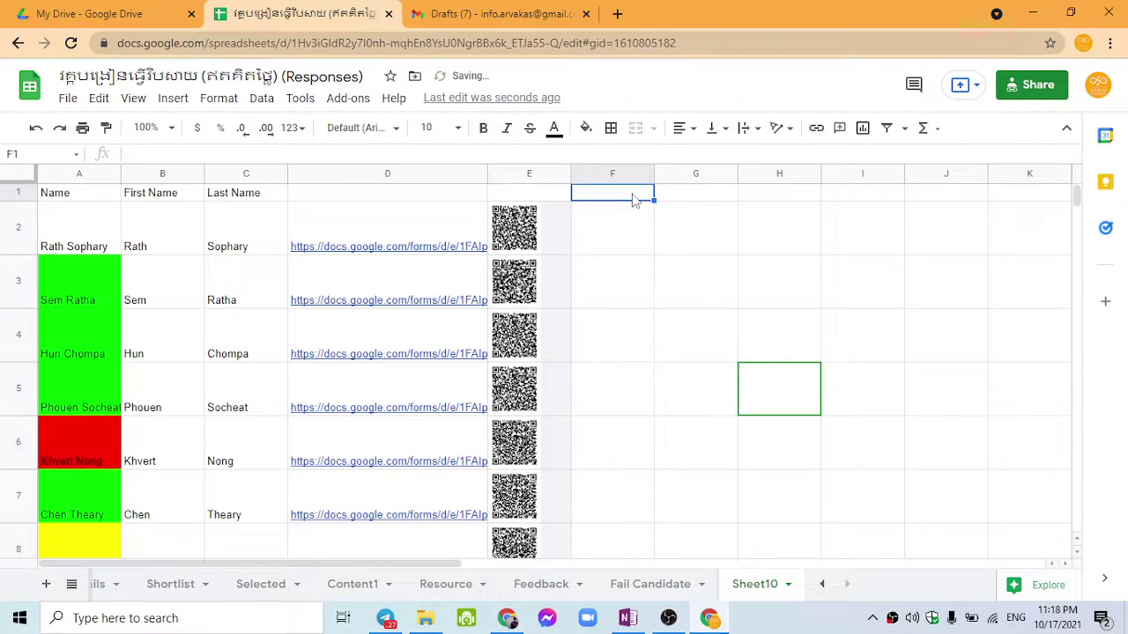
pyautogui.write('Emai')
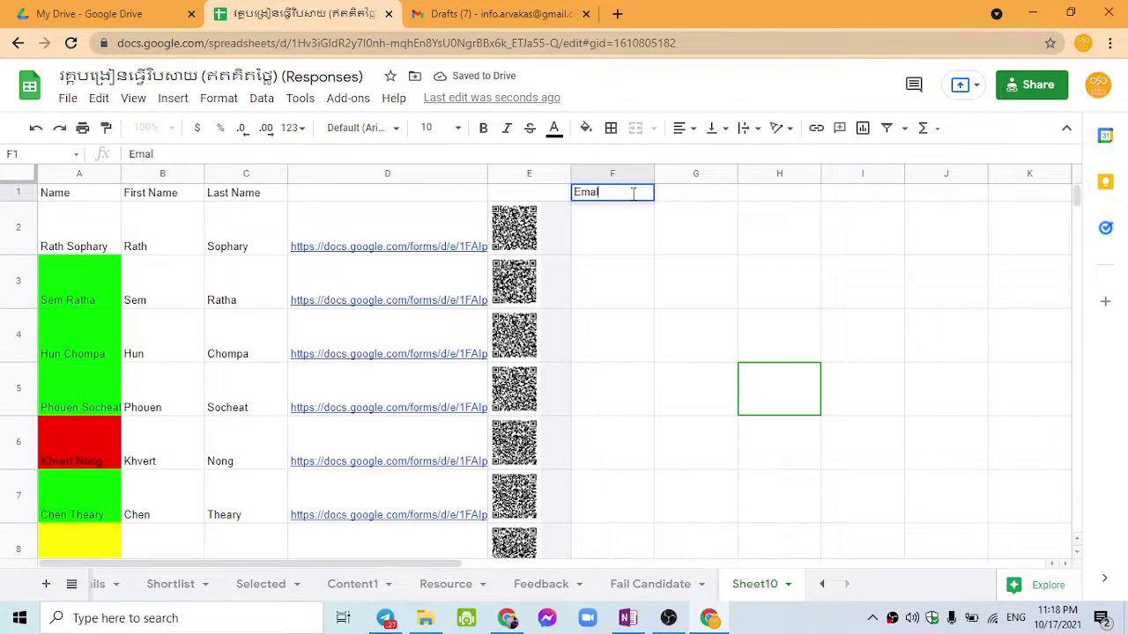
pyautogui.write('l')
pyautogui.press('Return')
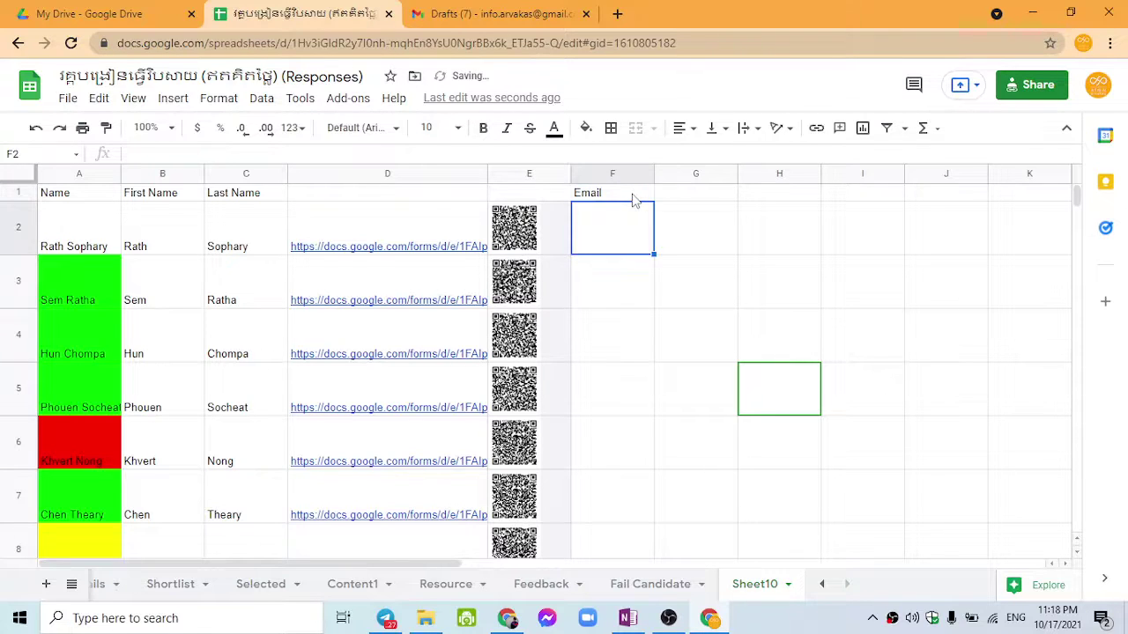
# Step: Enter the first candidate's e-mail address in F2 and auto-fit the Email column
pyautogui.click(617, 396)
pyautogui.click(590, 253)
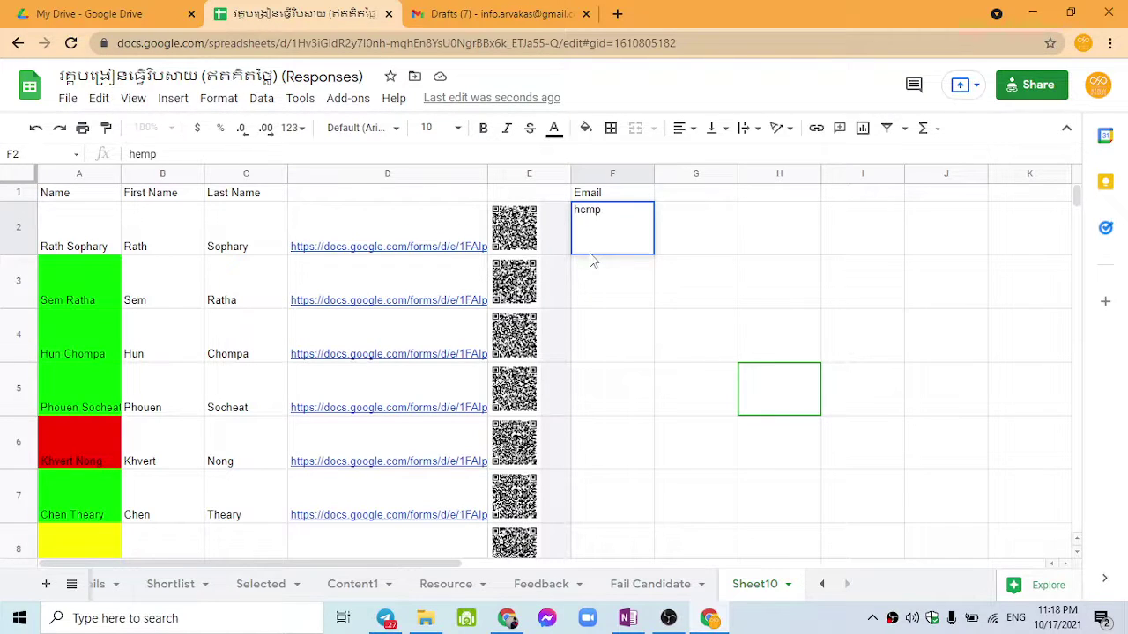
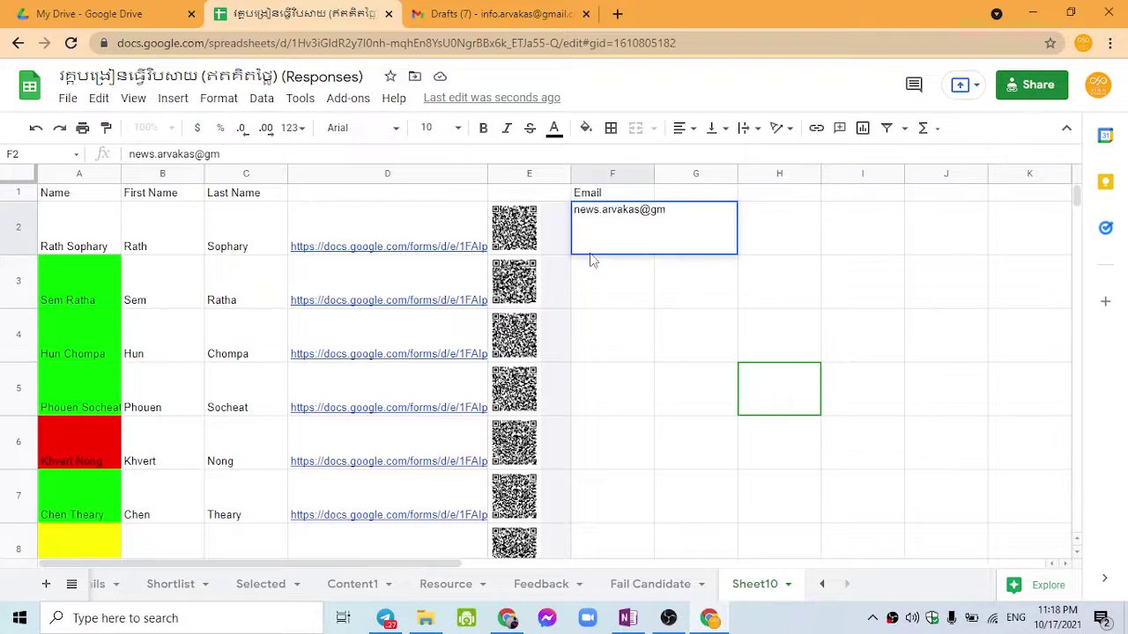
pyautogui.press('Tab')
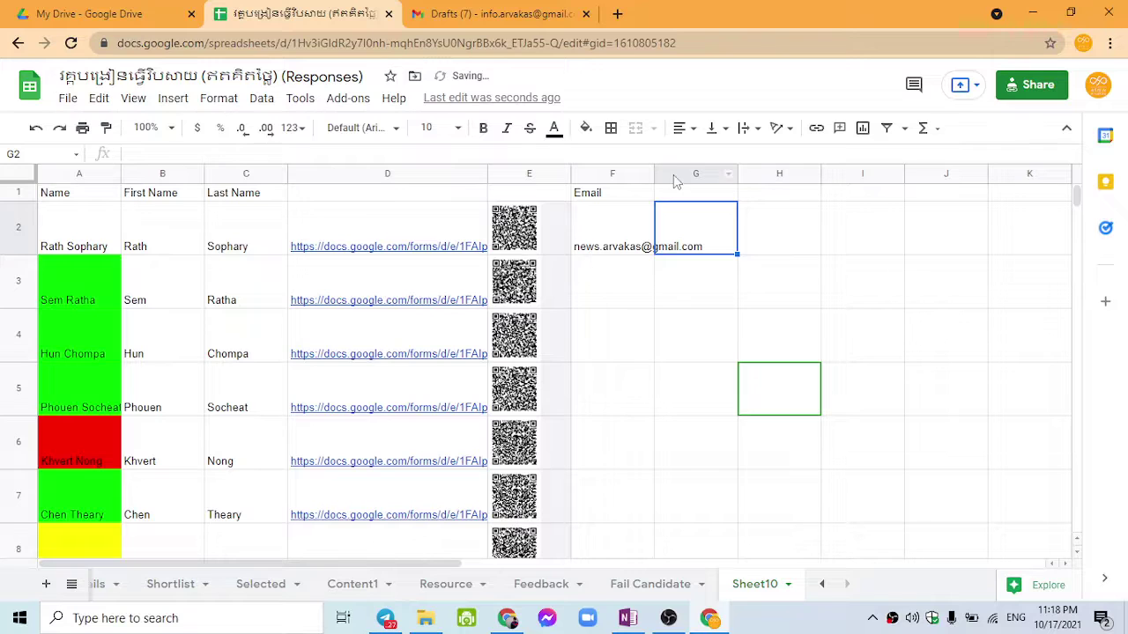
pyautogui.doubleClick(654, 173)
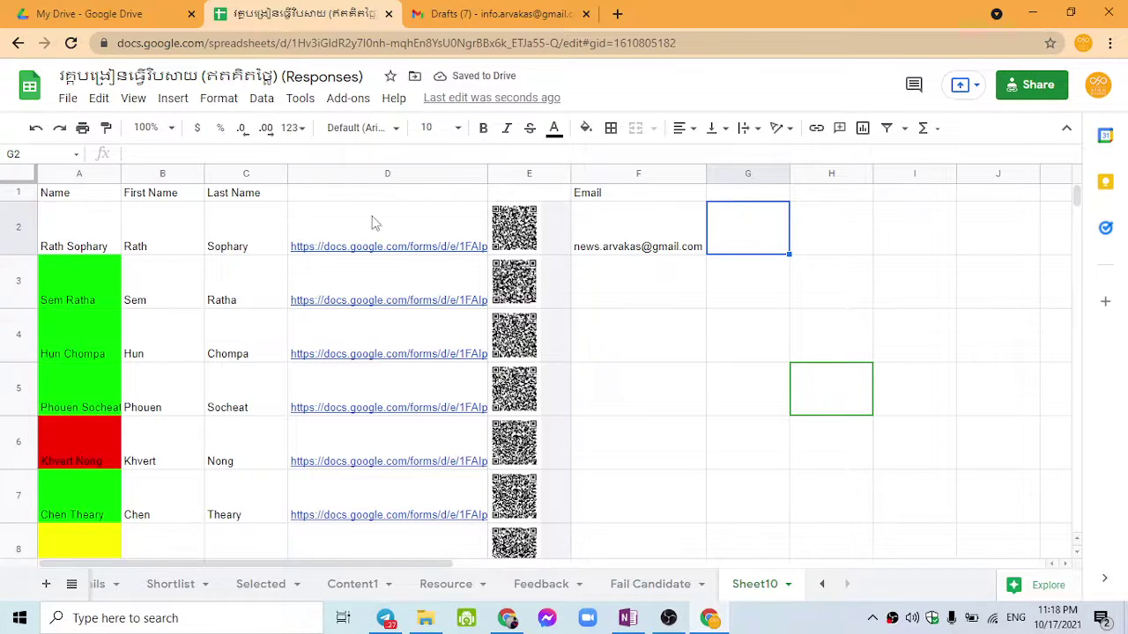
# Step: Add Date, Time and Confirm headers in G1:I1
pyautogui.click(399, 228)
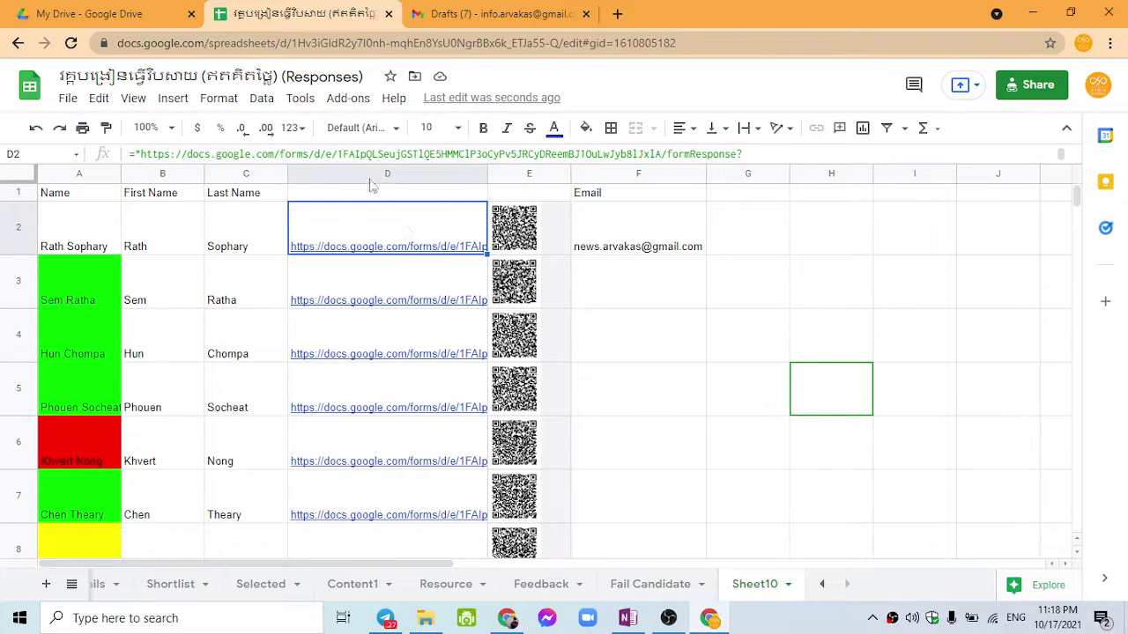
pyautogui.moveTo(364, 165); pyautogui.dragTo(370, 192)
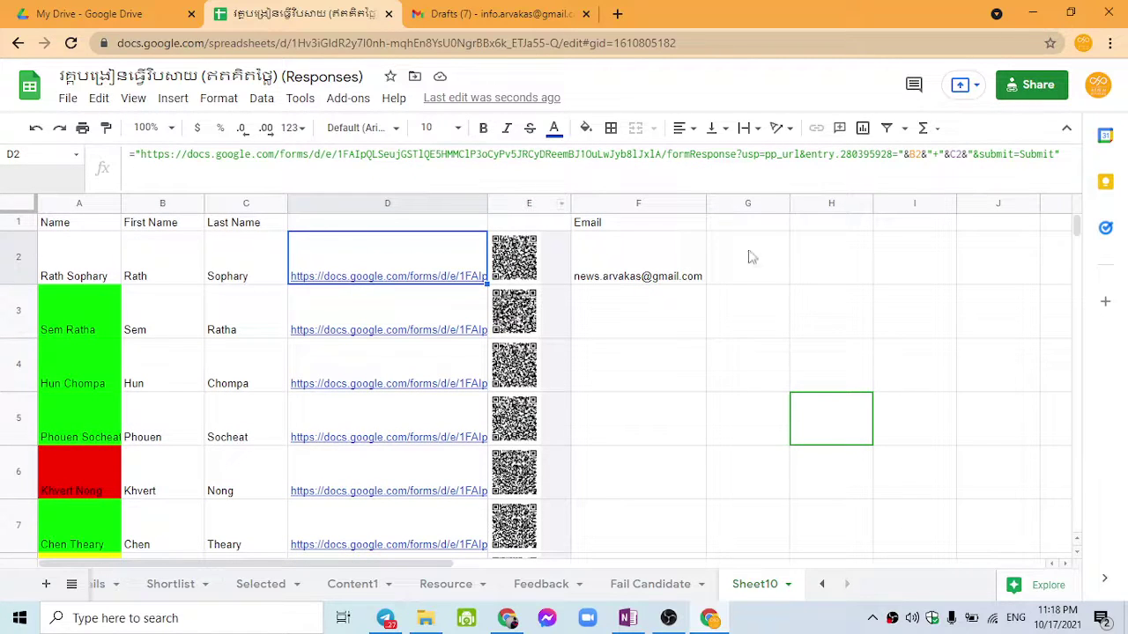
pyautogui.click(719, 226)
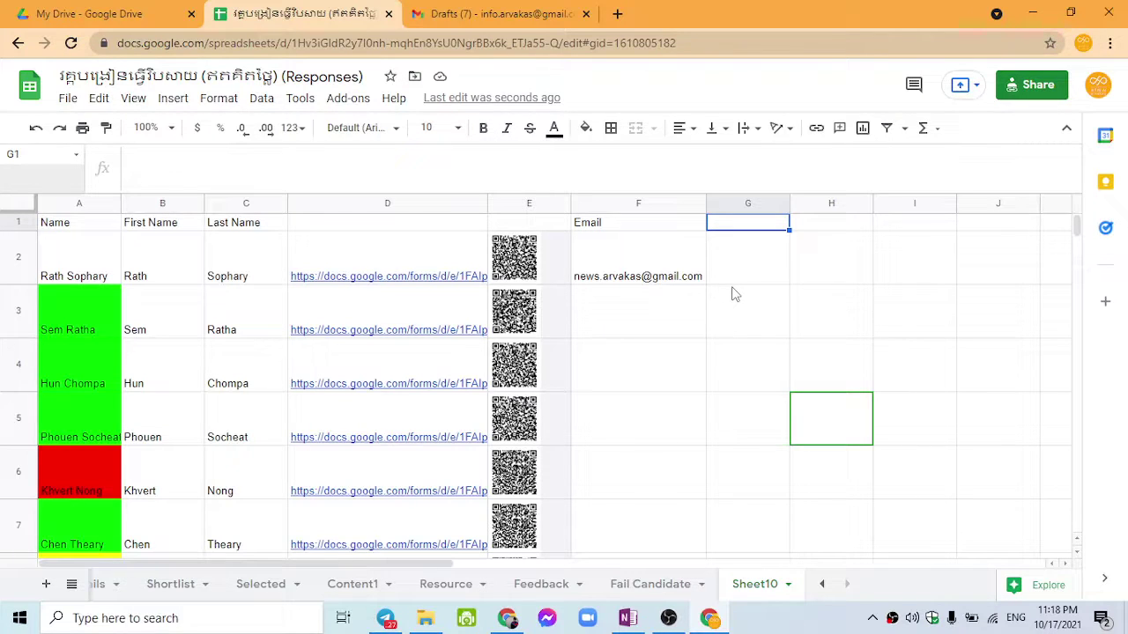
pyautogui.write('Date')
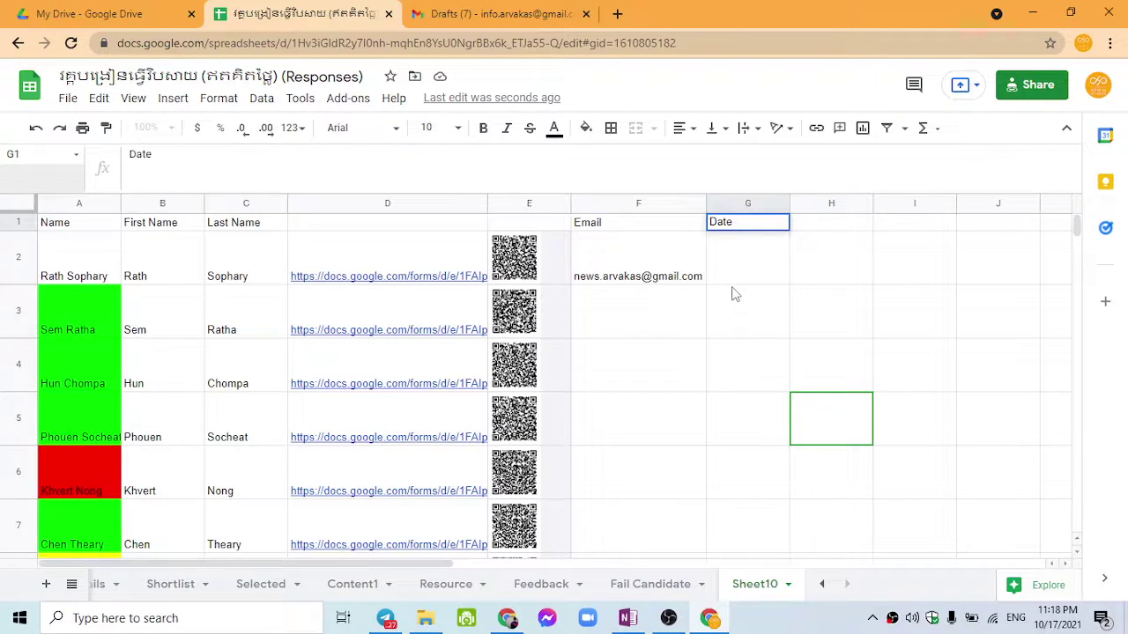
pyautogui.press('Tab')
pyautogui.write('Time')
pyautogui.press('Tab')
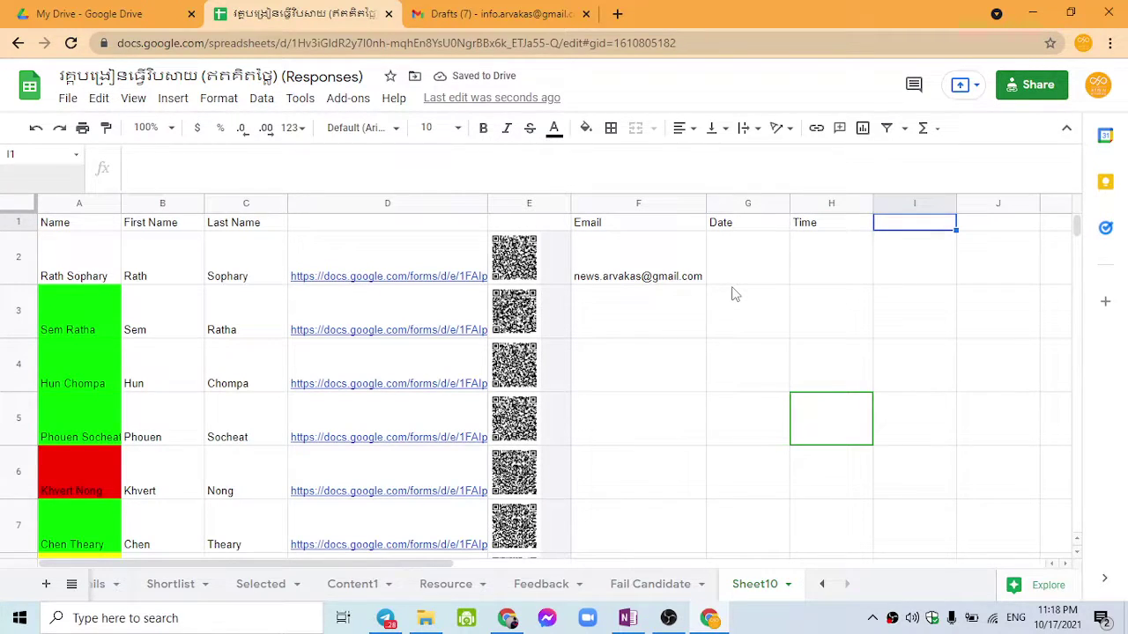
pyautogui.write('Confirm')
pyautogui.press('Return')
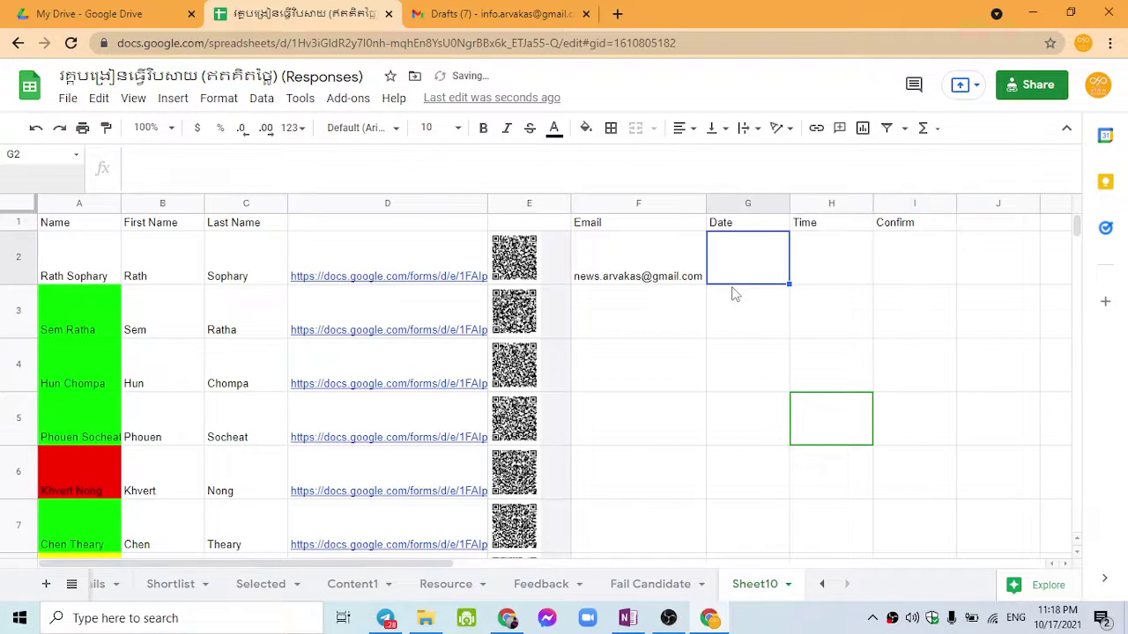
# Step: Enter 19 Oct as the first candidate's interview date in G2
pyautogui.press('Right')
pyautogui.press('Right')
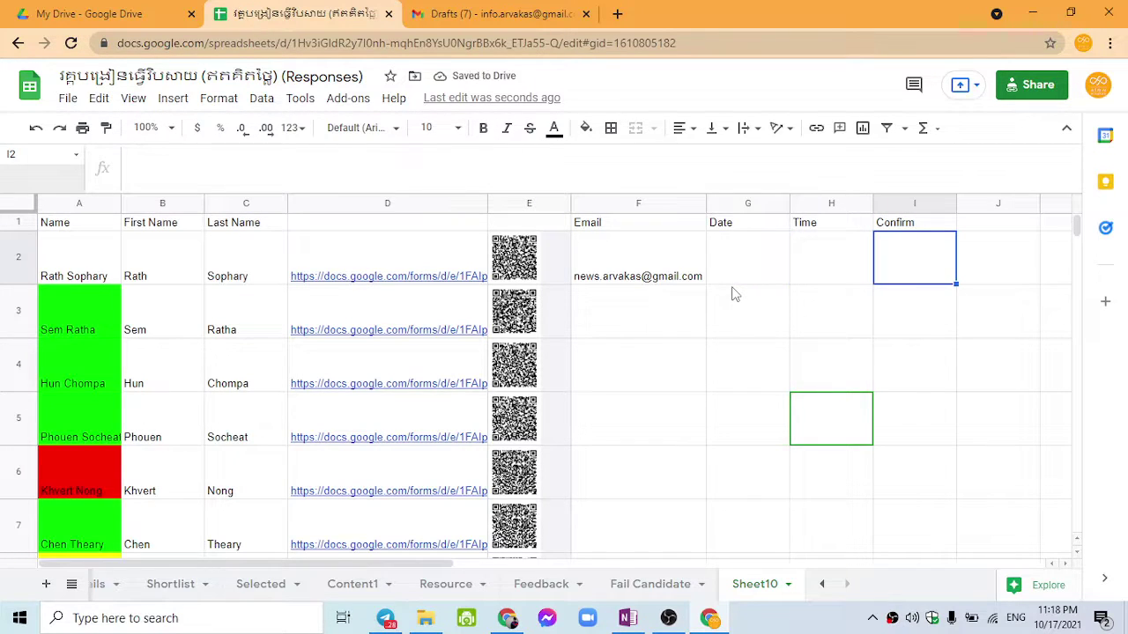
pyautogui.click(733, 262)
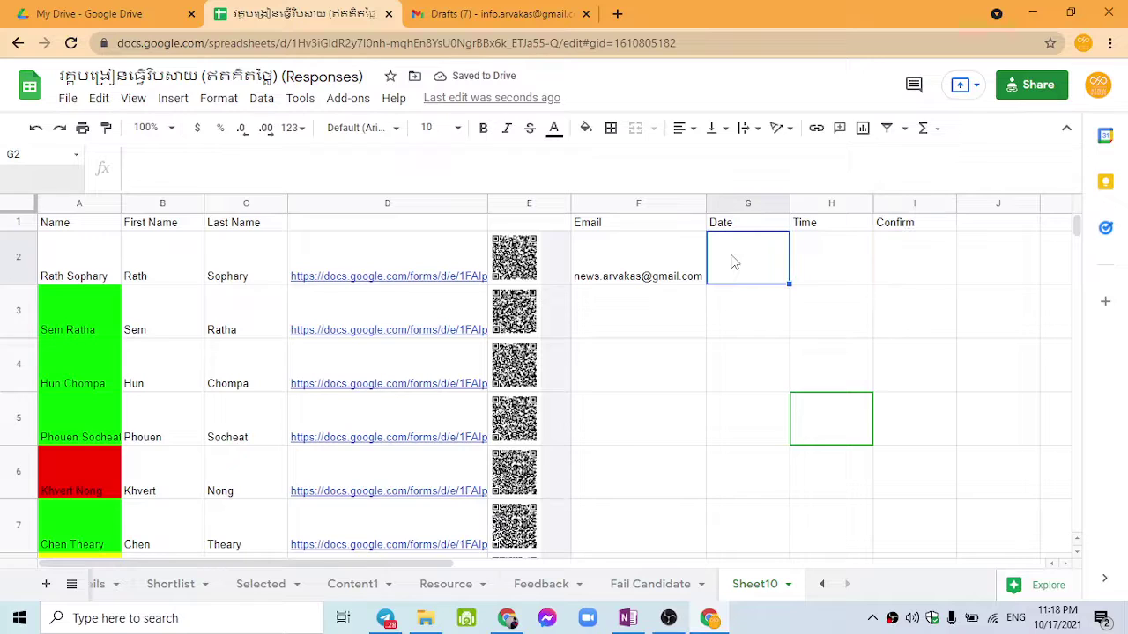
pyautogui.write('12 Oct')
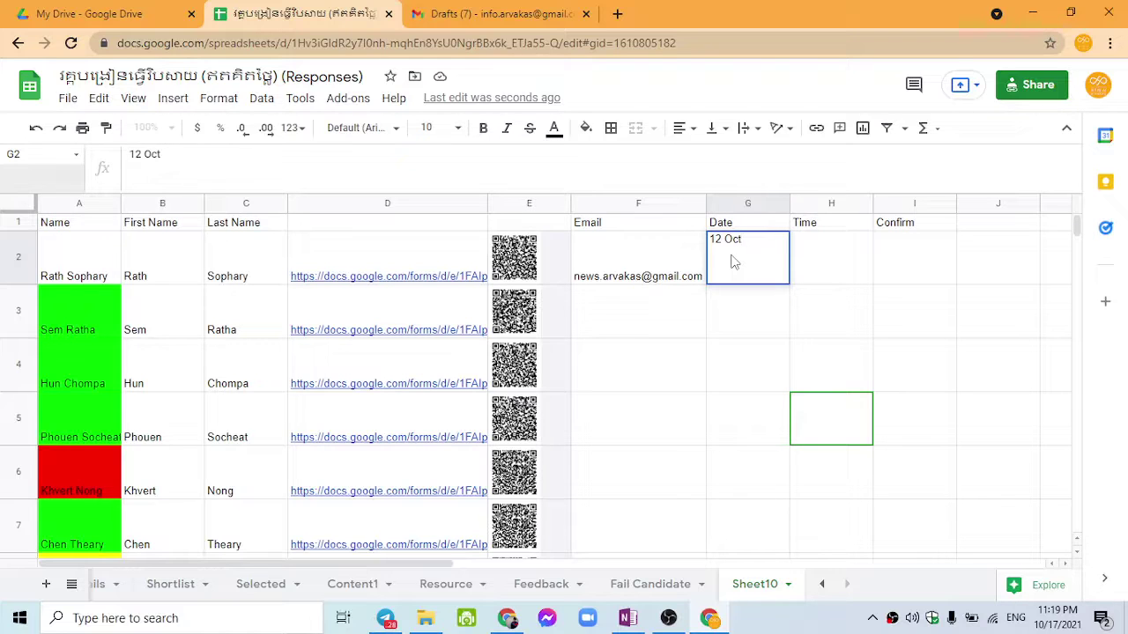
pyautogui.press('Escape')
pyautogui.write('19 Oc')
pyautogui.press('Tab')
pyautogui.write('w')
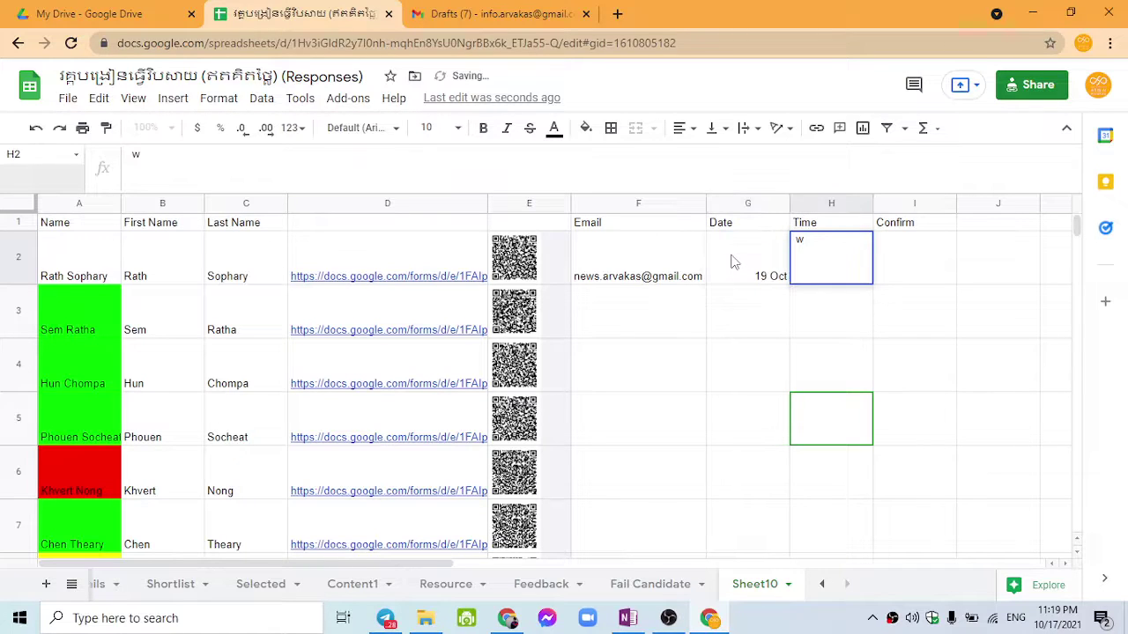
pyautogui.click(731, 262)
pyautogui.click(811, 263)
pyautogui.click(753, 251)
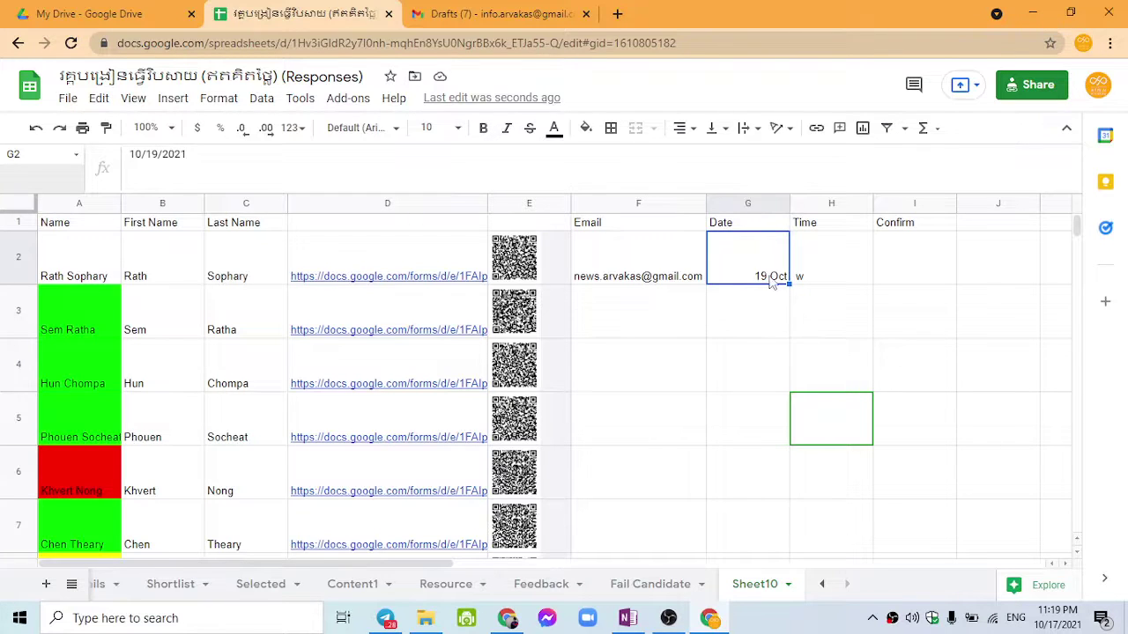
# Step: Apply the 5-Aug-1930 custom date format so G2 shows 19-Oct-2021
pyautogui.click(218, 99)
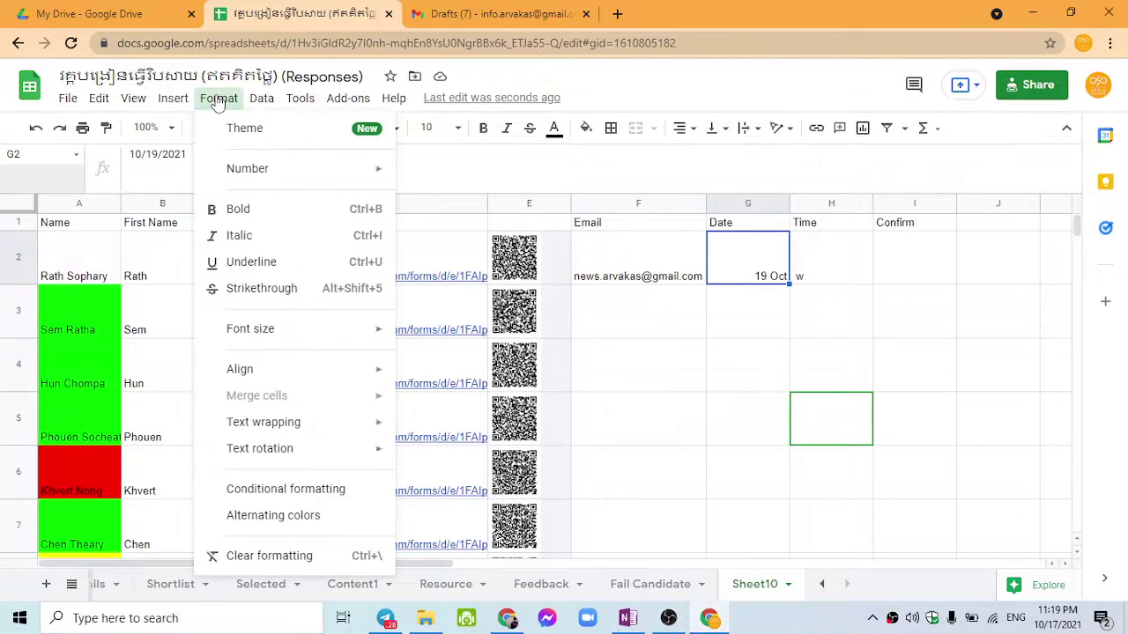
pyautogui.moveTo(334, 172)
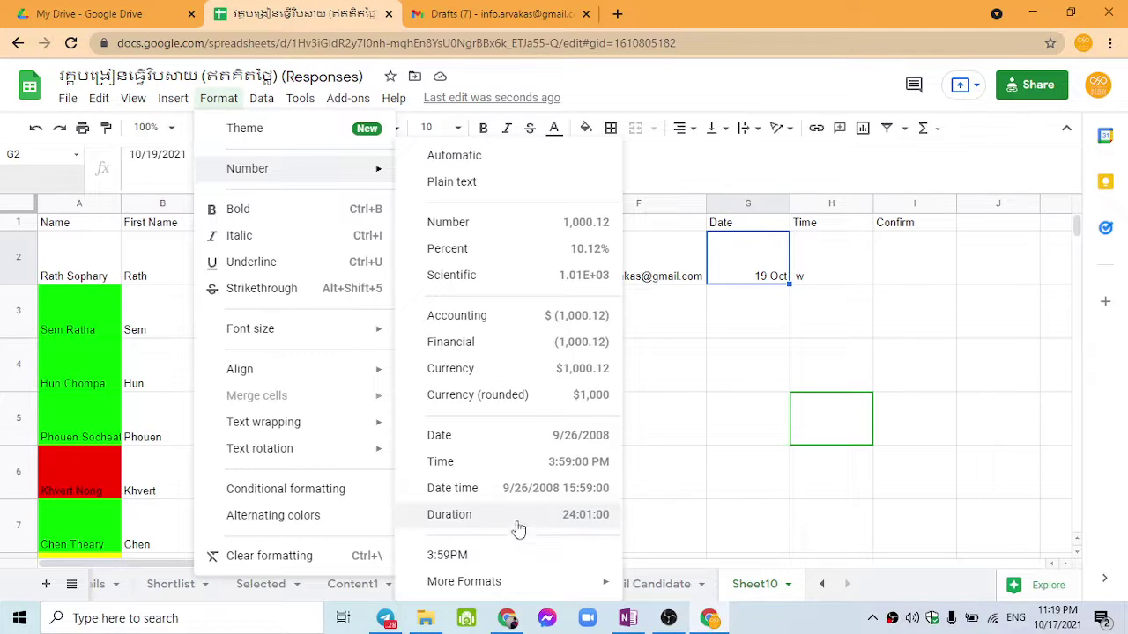
pyautogui.moveTo(529, 584)
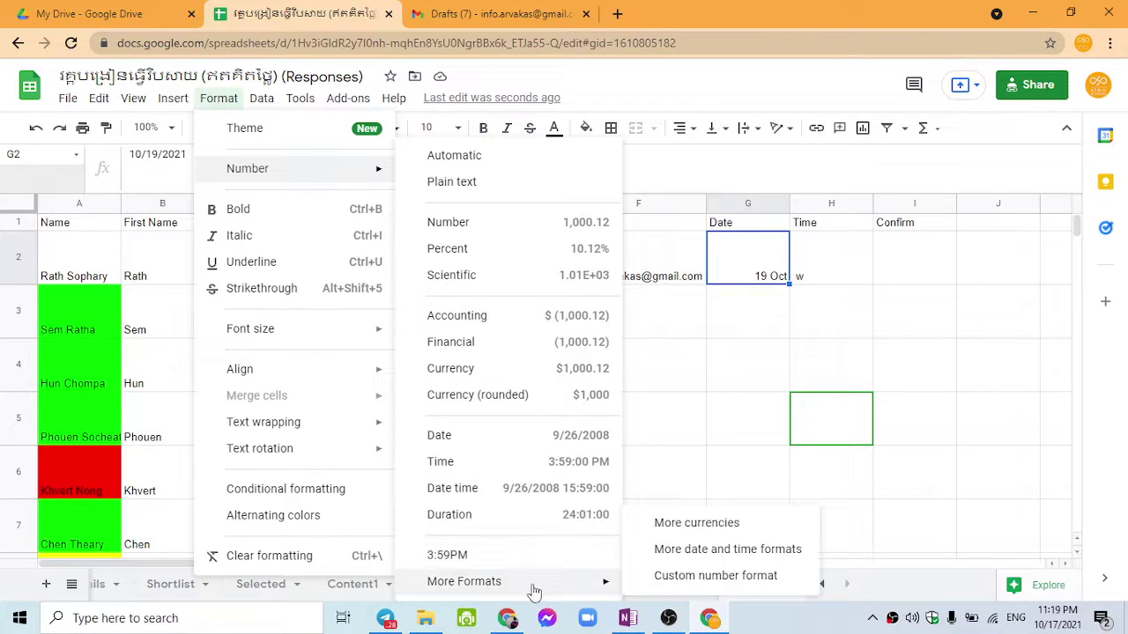
pyautogui.click(656, 542)
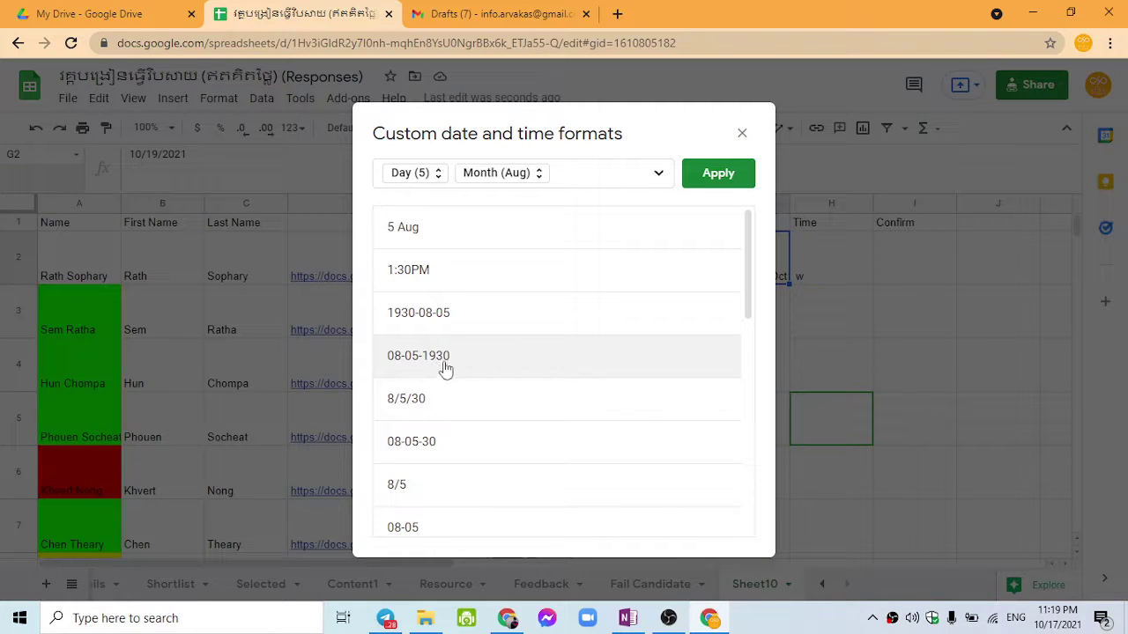
pyautogui.scroll(-6, 454, 366)
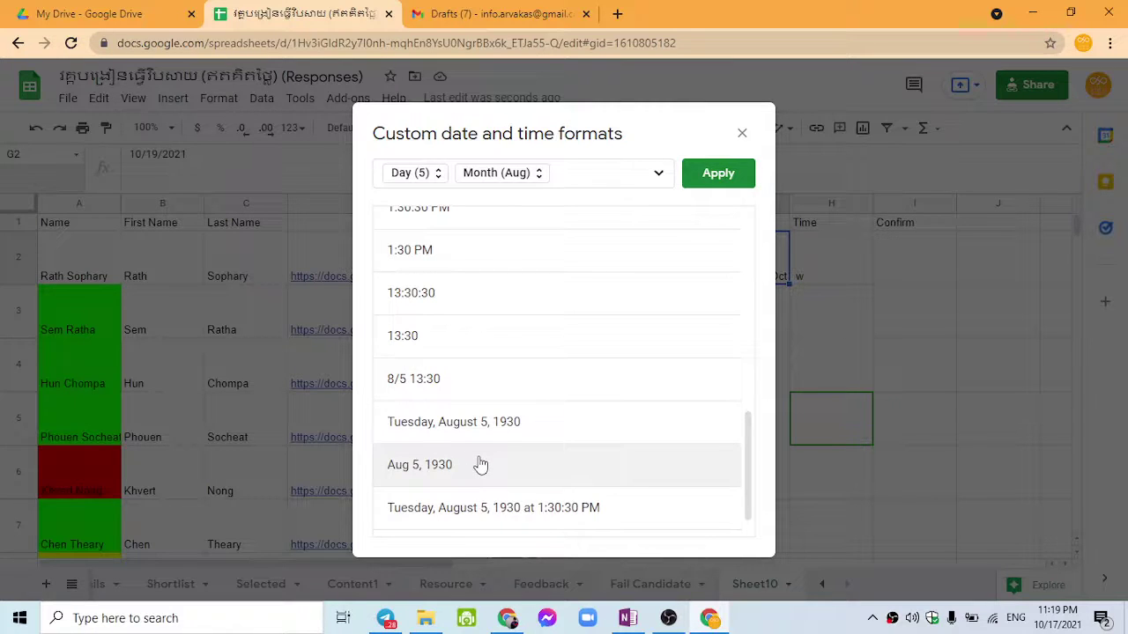
pyautogui.scroll(3, 480, 464)
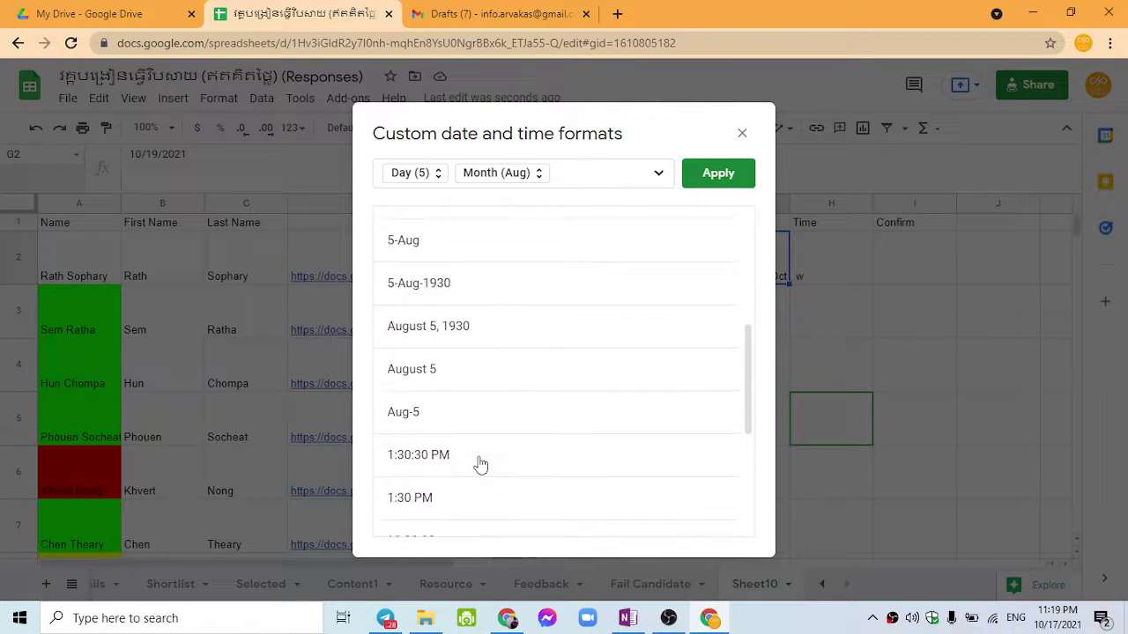
pyautogui.scroll(1, 481, 423)
pyautogui.click(479, 382)
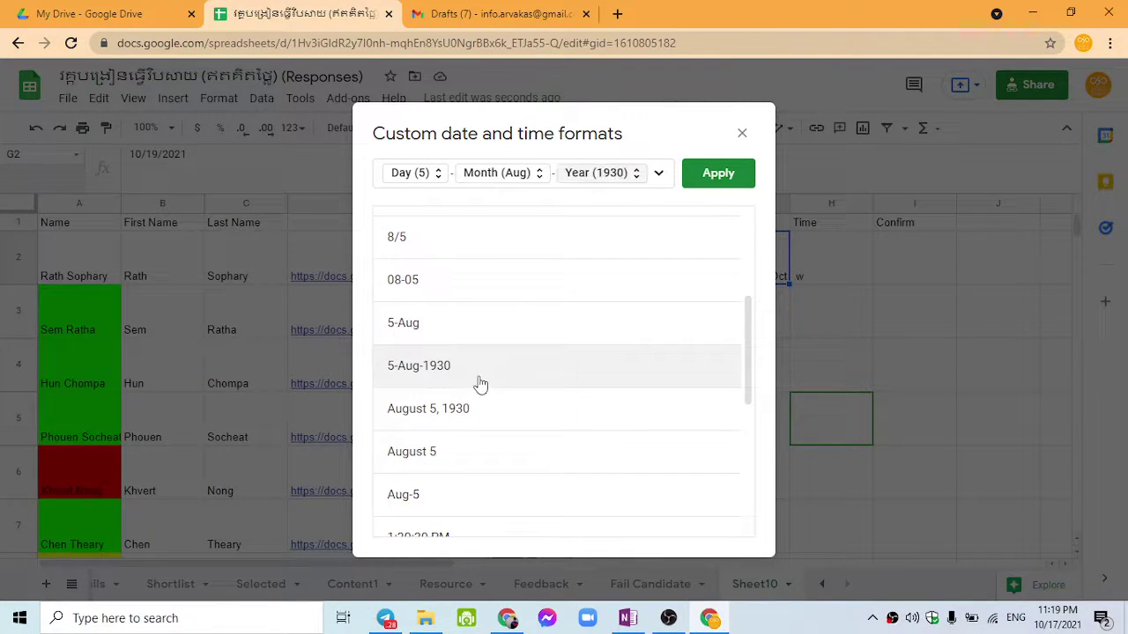
pyautogui.click(702, 177)
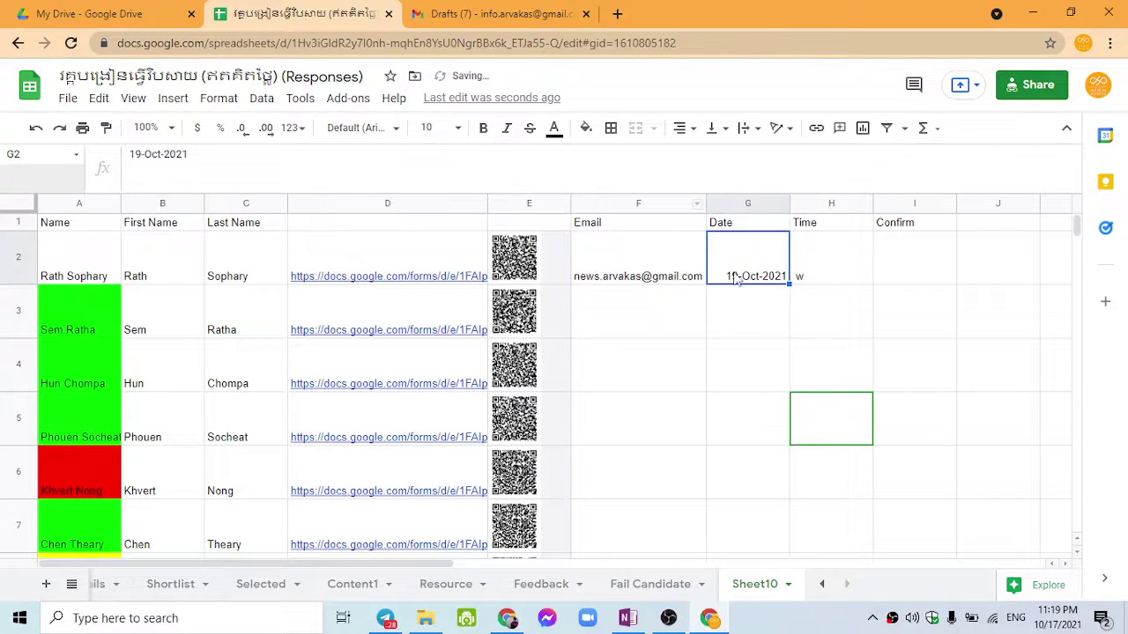
# Step: Enter 2:00 PM as the first candidate's time in H2
pyautogui.click(831, 267)
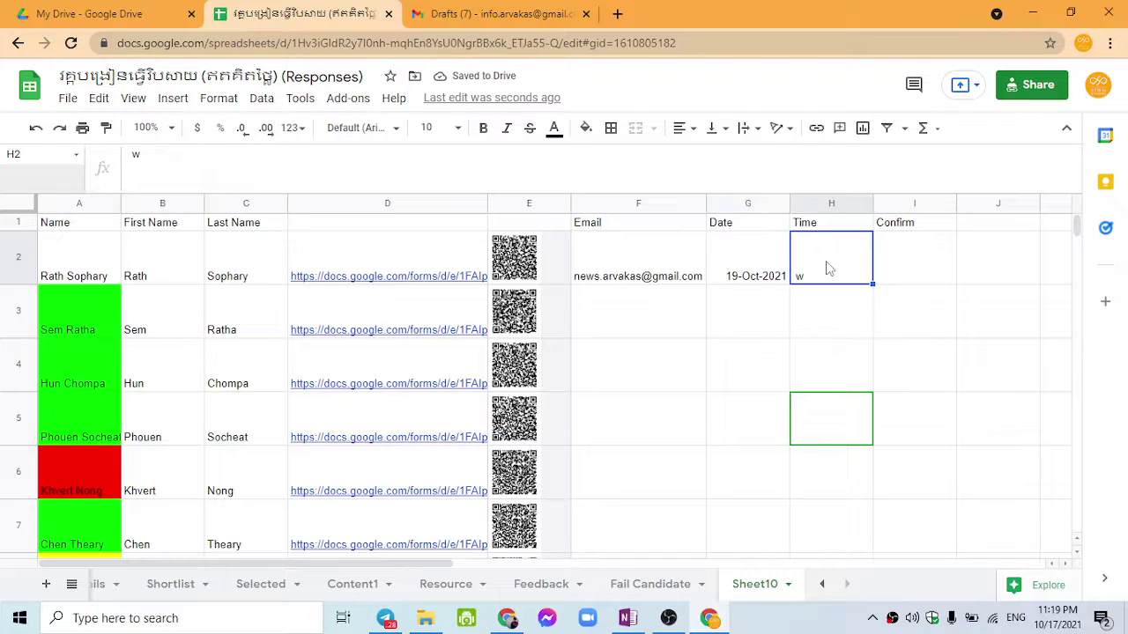
pyautogui.write('23')
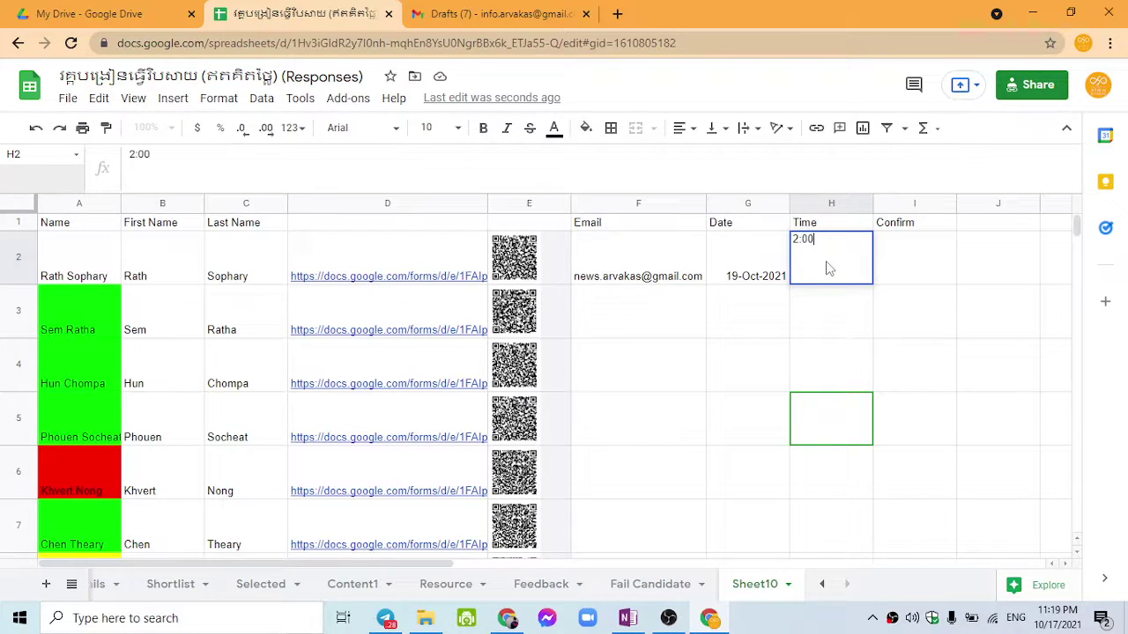
pyautogui.write(':00 PM')
pyautogui.press('Return')
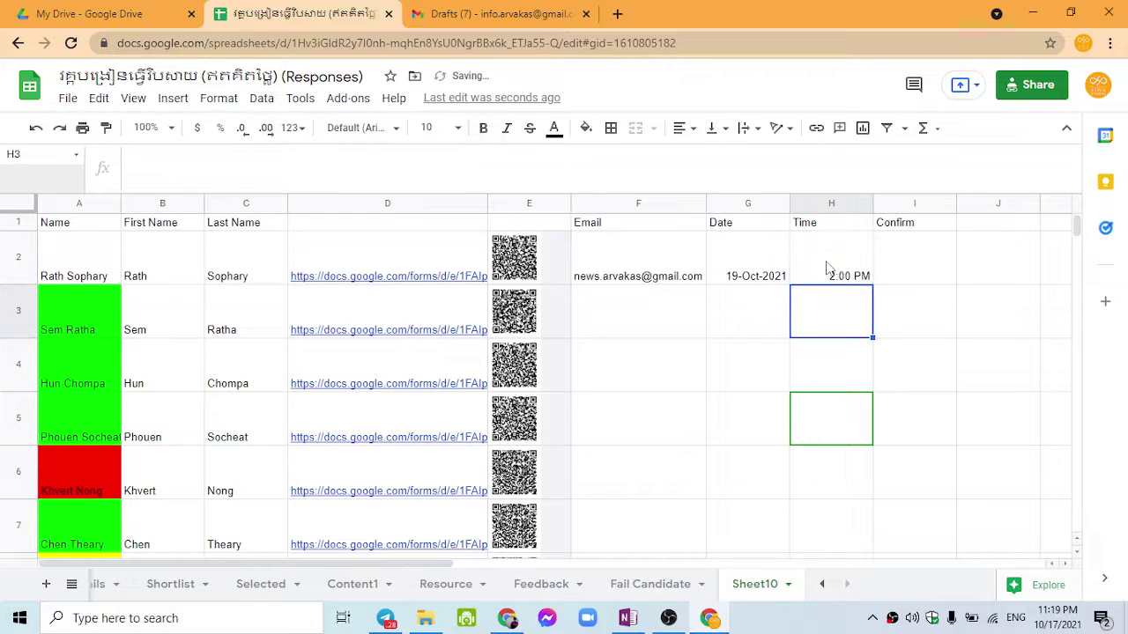
# Step: Enter =HYPERLINK(D2,Confirm) in the Confirm cell I2
pyautogui.click(869, 259)
pyautogui.click(900, 263)
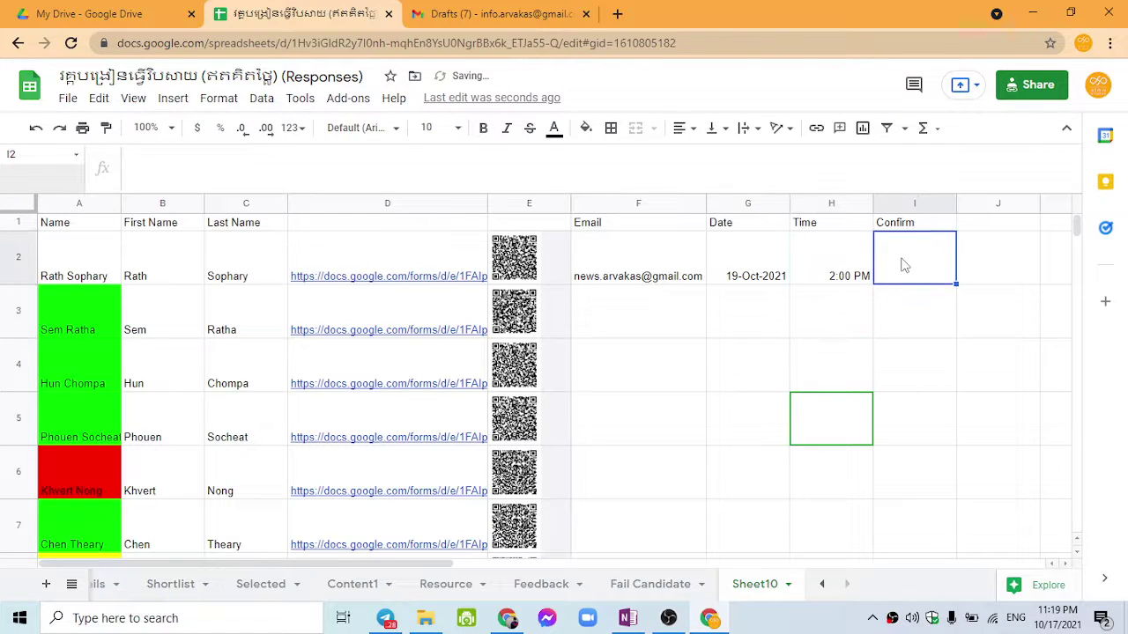
pyautogui.write('=hy')
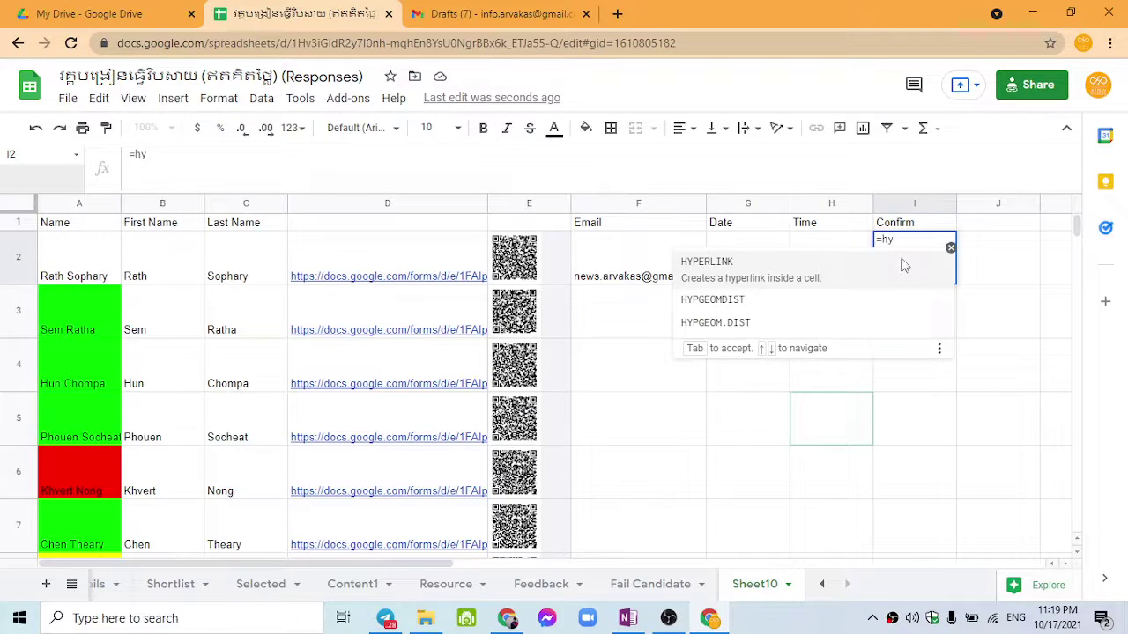
pyautogui.press('Tab')
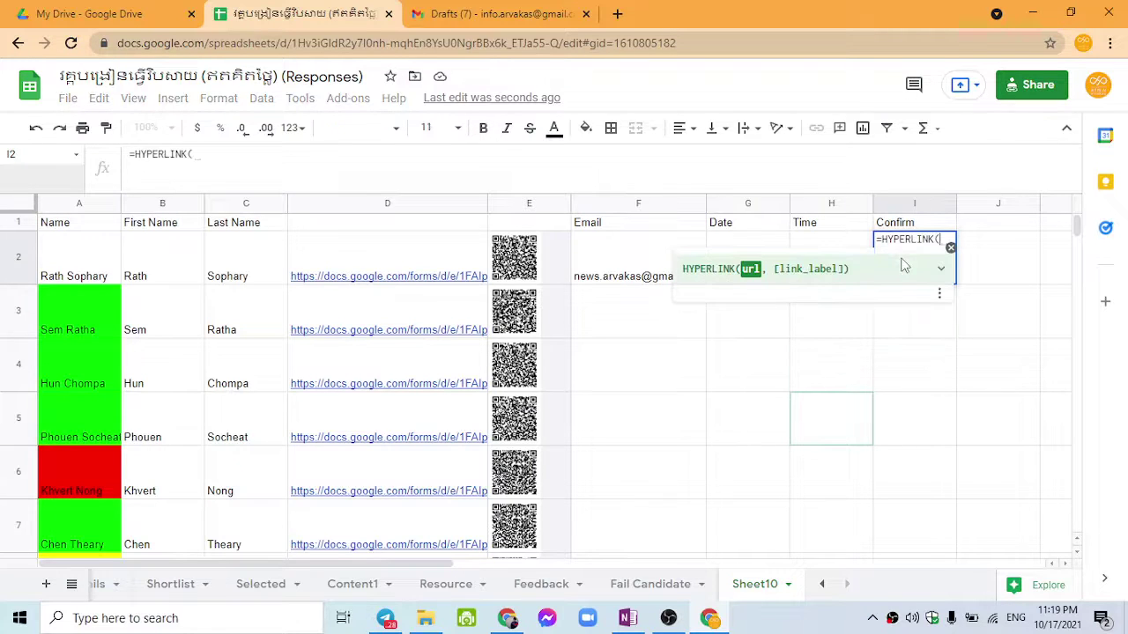
pyautogui.click(369, 256)
pyautogui.write(',')
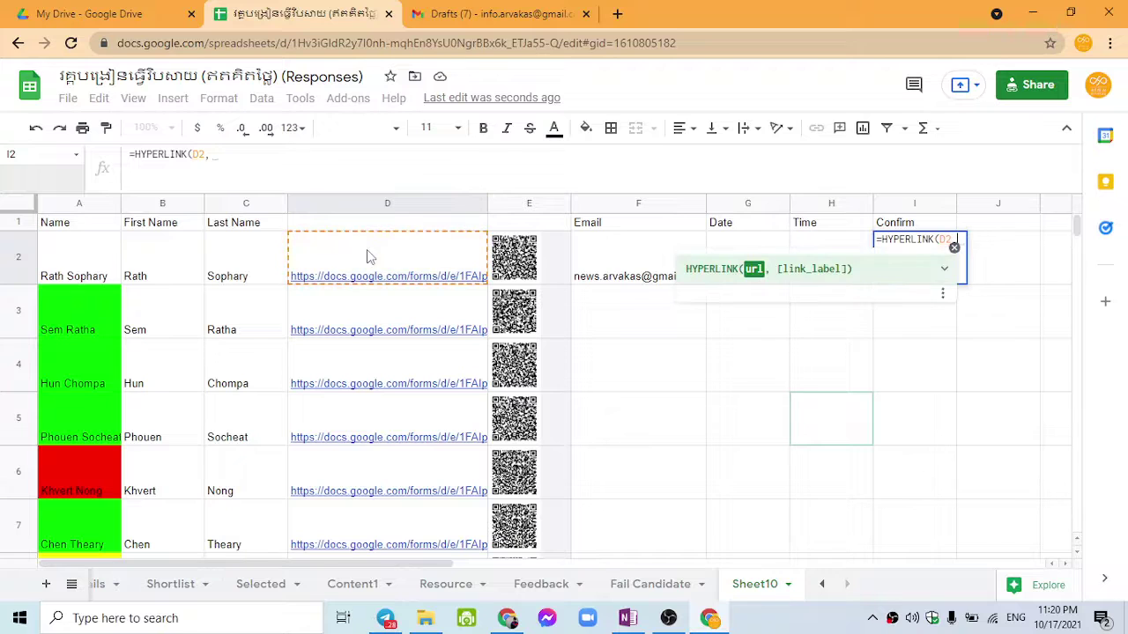
pyautogui.write('Confirm')
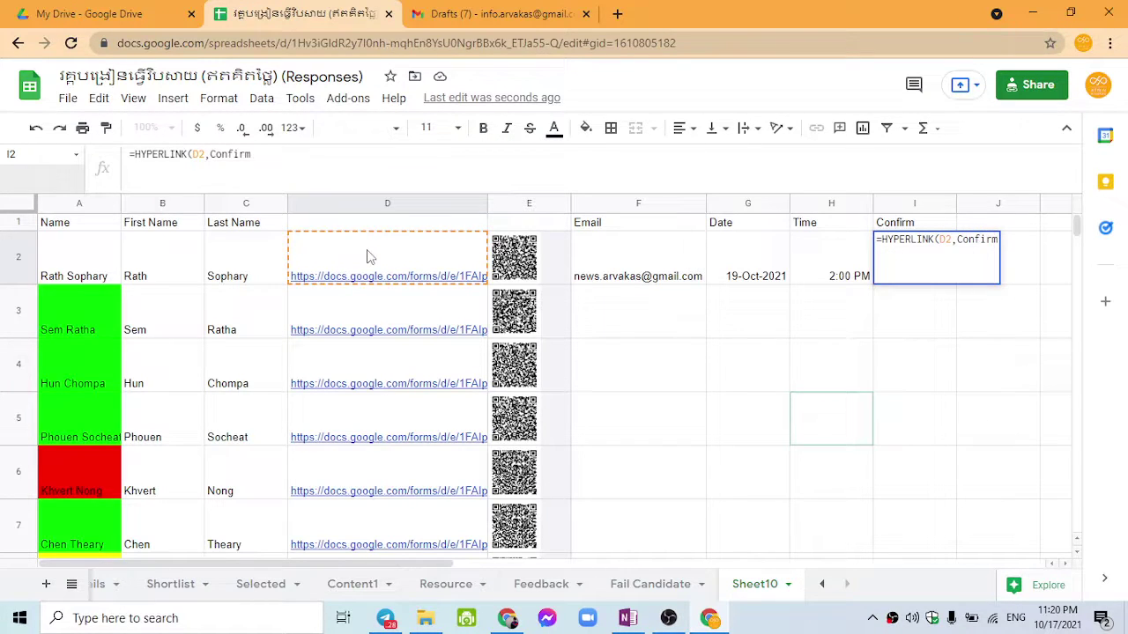
pyautogui.press('Return')
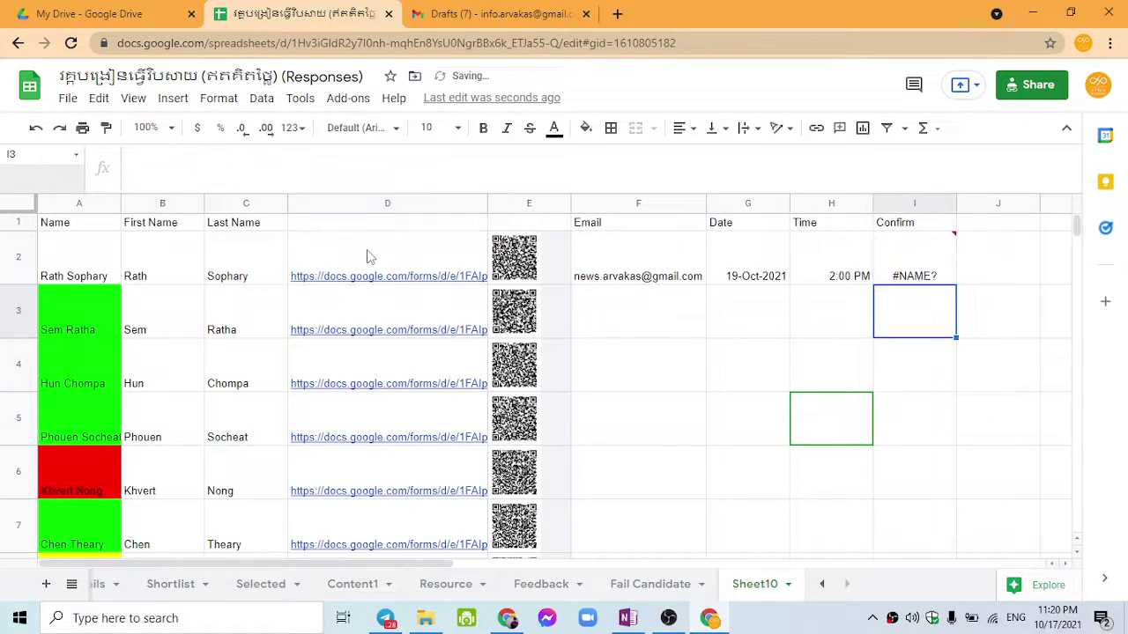
# Step: Fix the #NAME? error by quoting "Confirm", then fill the link down I2:I13
pyautogui.click(910, 266)
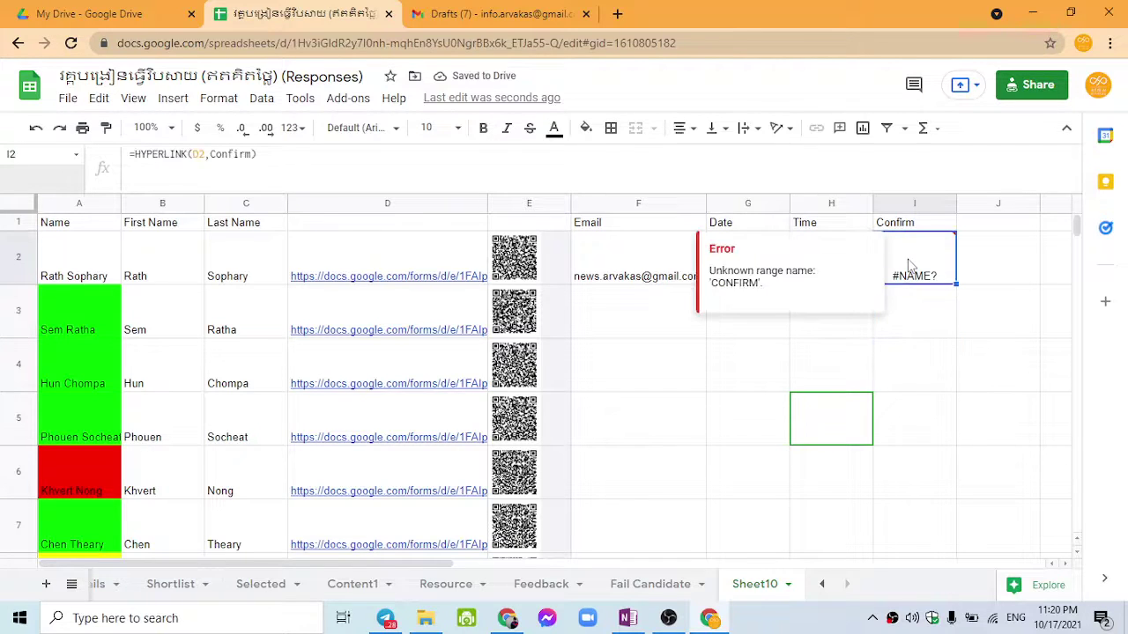
pyautogui.click(211, 163)
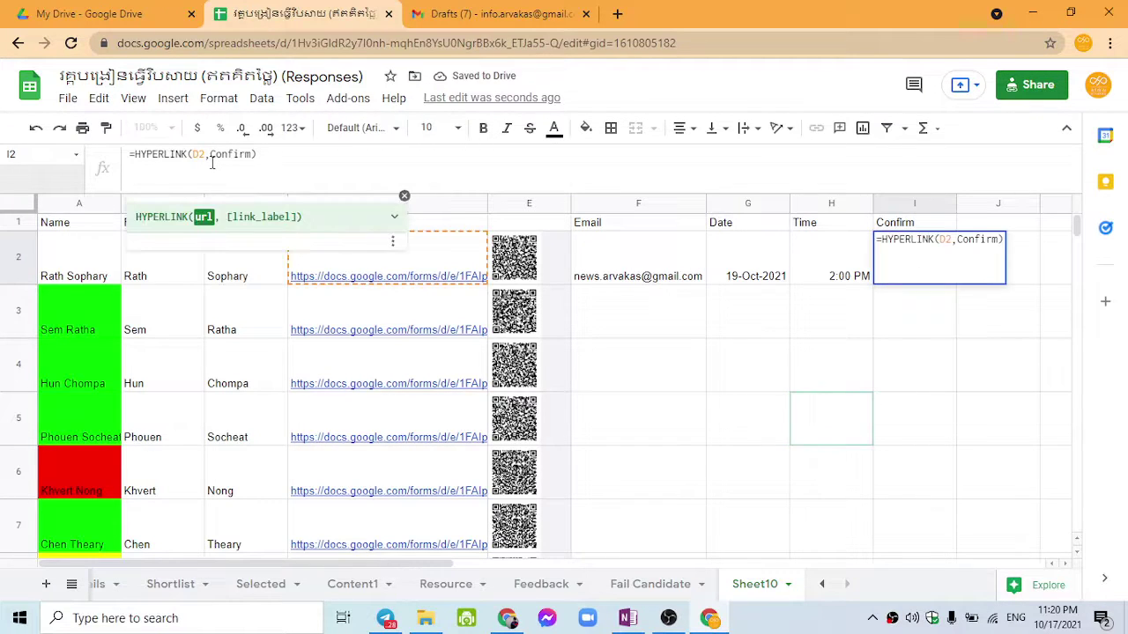
pyautogui.write('"')
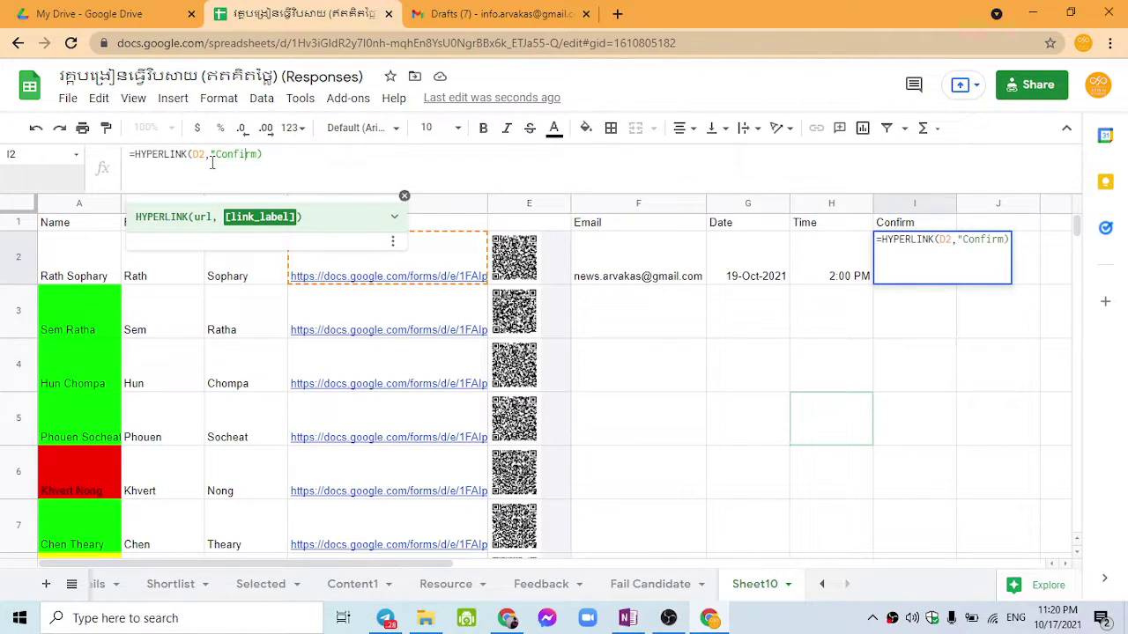
pyautogui.write('"')
pyautogui.press('Return')
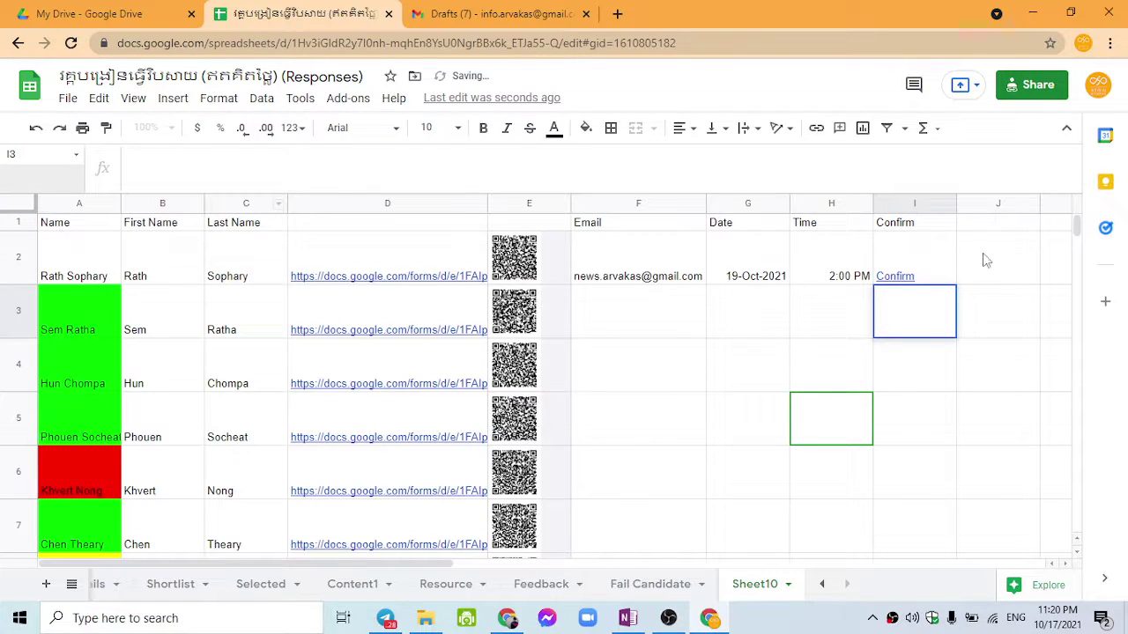
pyautogui.click(945, 266)
pyautogui.moveTo(955, 282); pyautogui.dragTo(942, 485)
pyautogui.scroll(3, 942, 465)
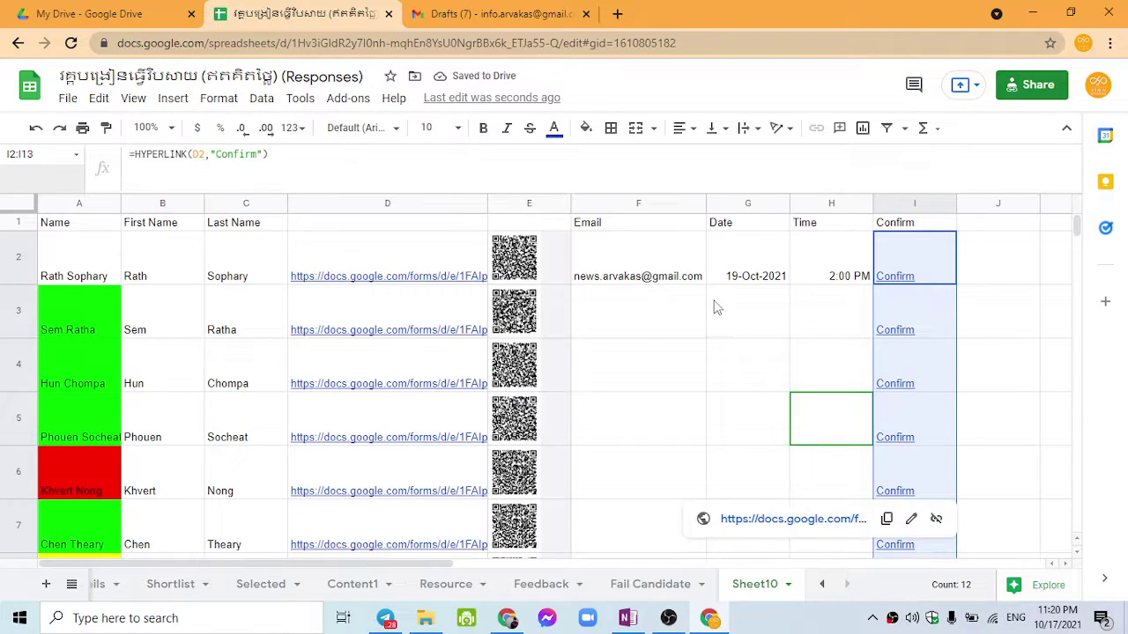
pyautogui.click(662, 313)
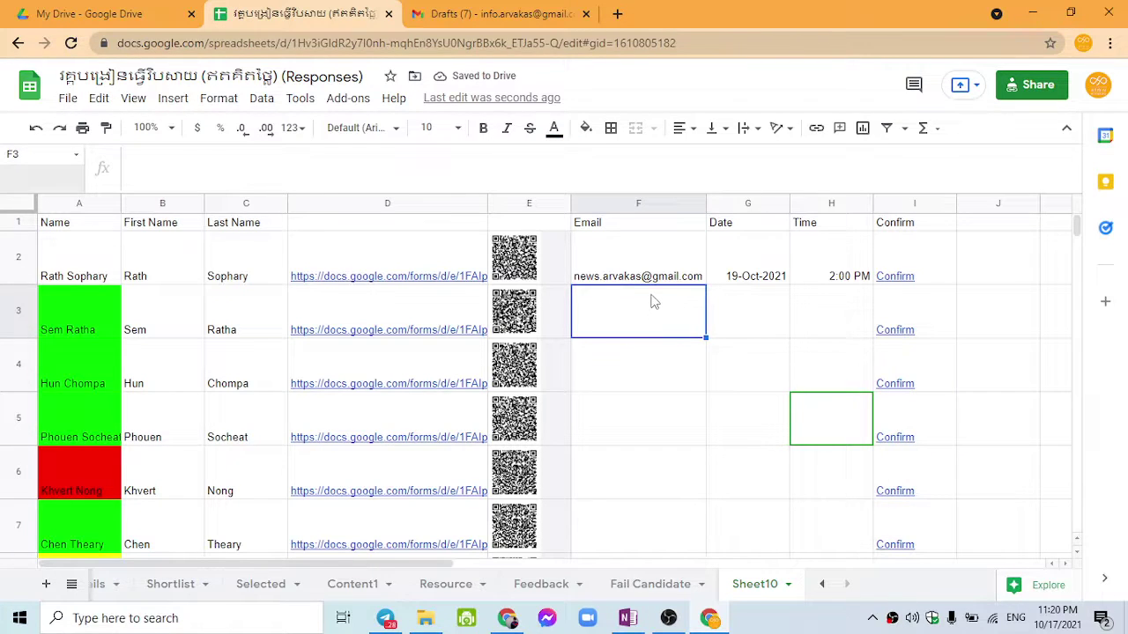
# Step: Copy row 2's email into F3 and extend date/time to 20-Oct-2021, 3:00 PM
pyautogui.click(652, 275)
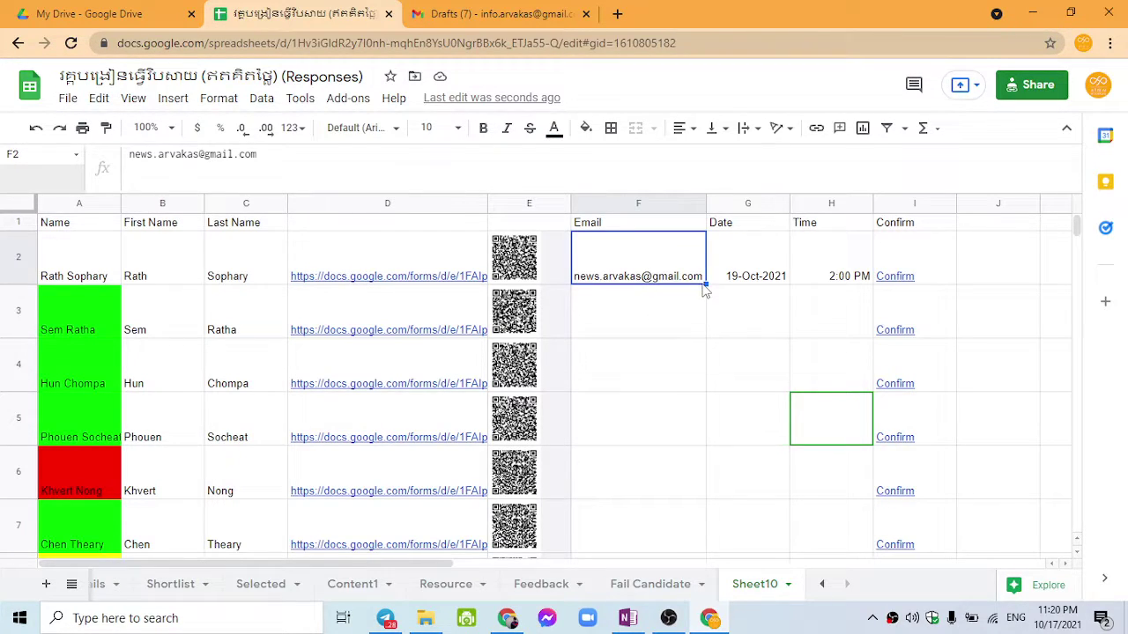
pyautogui.moveTo(705, 284); pyautogui.dragTo(690, 324)
pyautogui.click(746, 317)
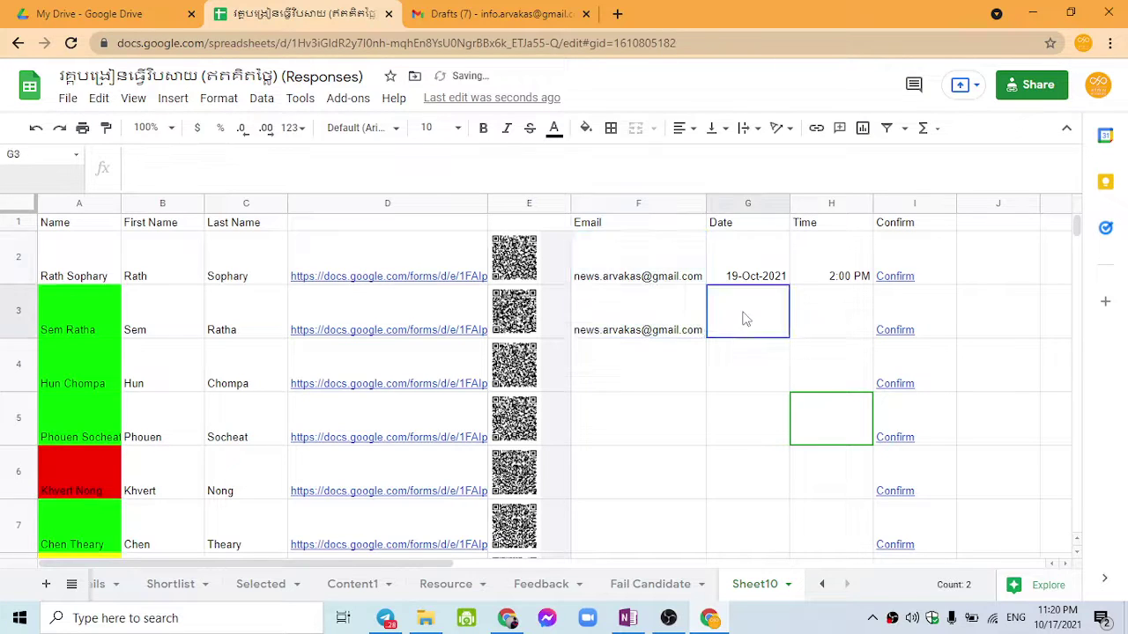
pyautogui.moveTo(742, 258); pyautogui.dragTo(806, 276)
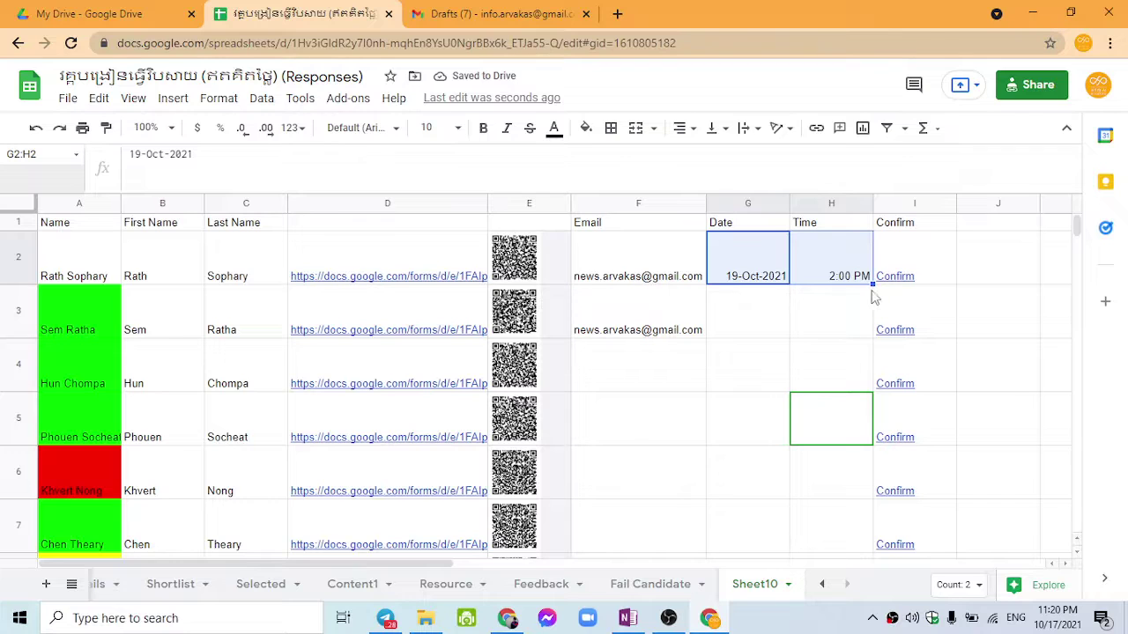
pyautogui.moveTo(871, 284); pyautogui.dragTo(853, 316)
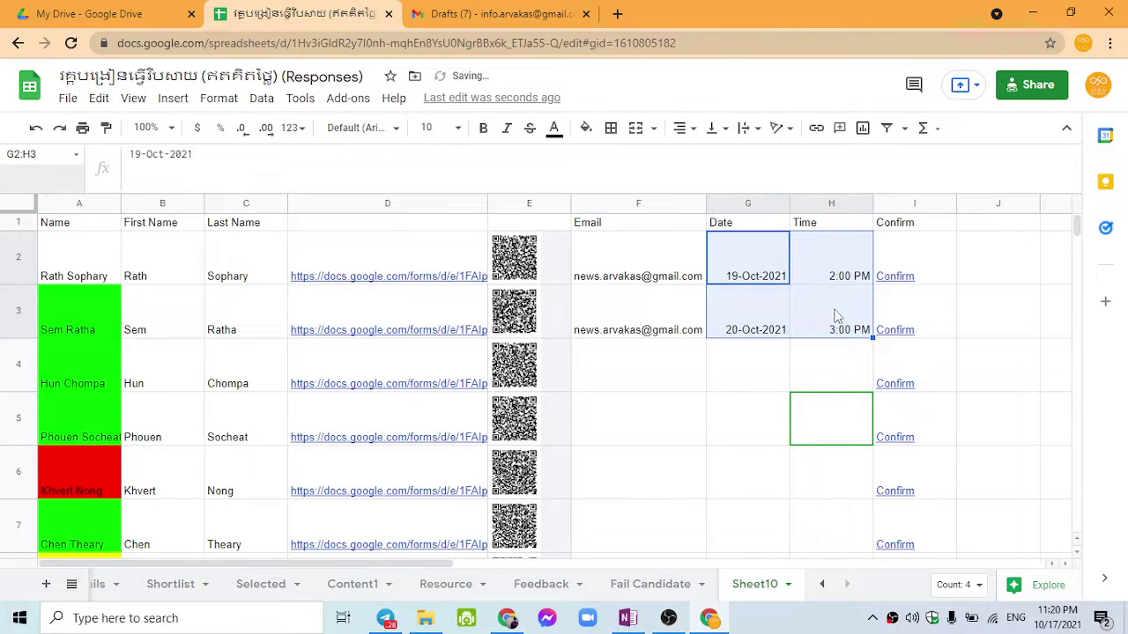
pyautogui.click(731, 325)
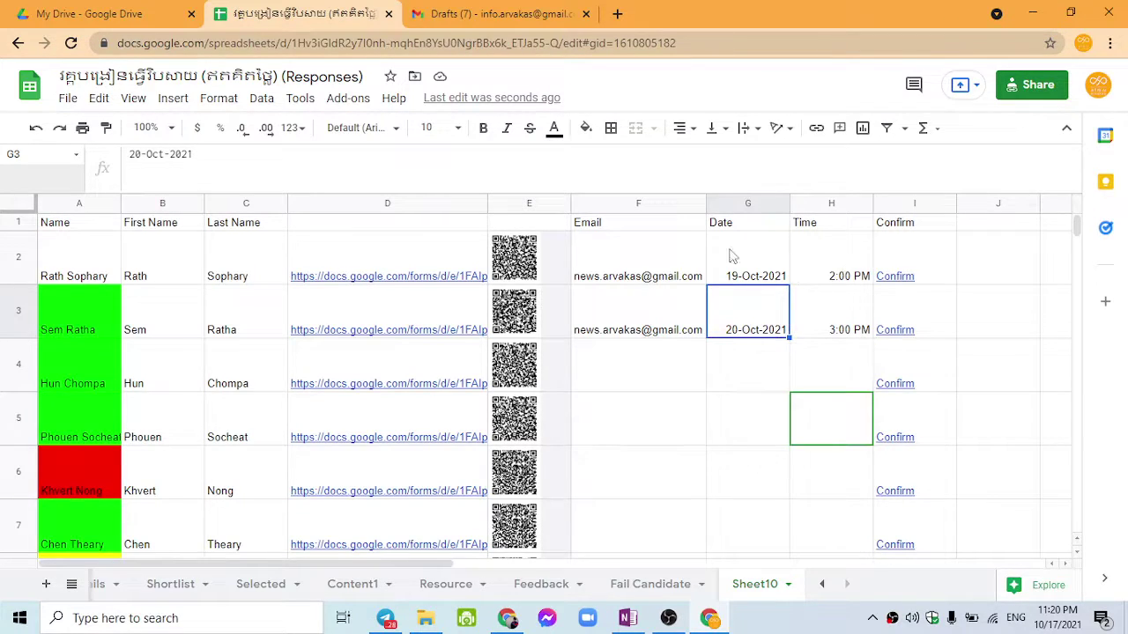
pyautogui.click(627, 228)
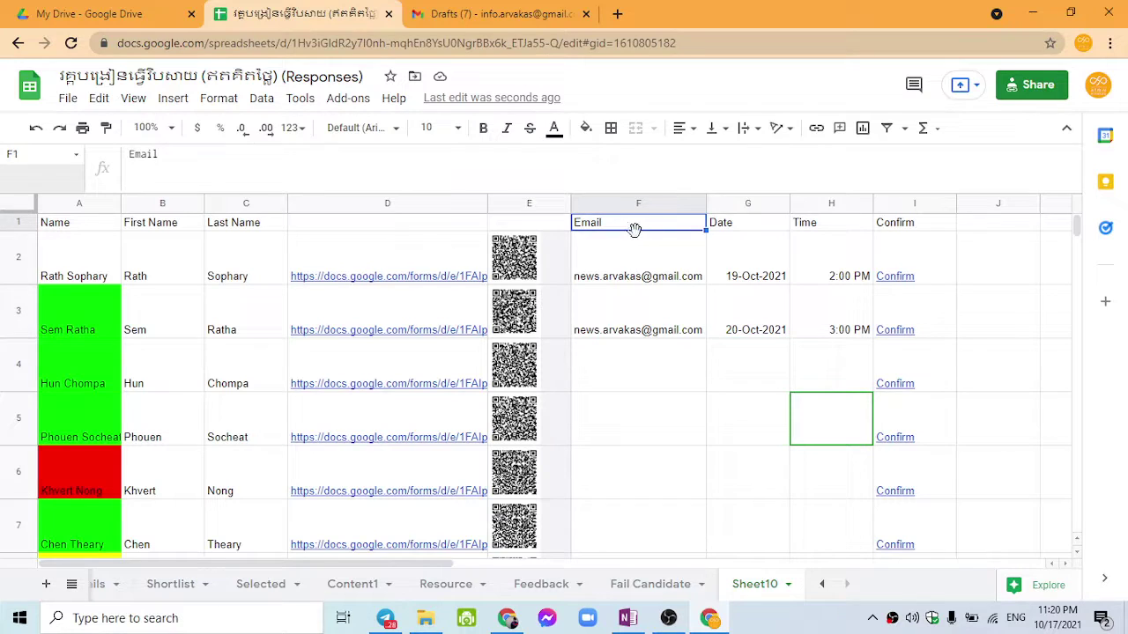
pyautogui.click(737, 231)
pyautogui.click(809, 227)
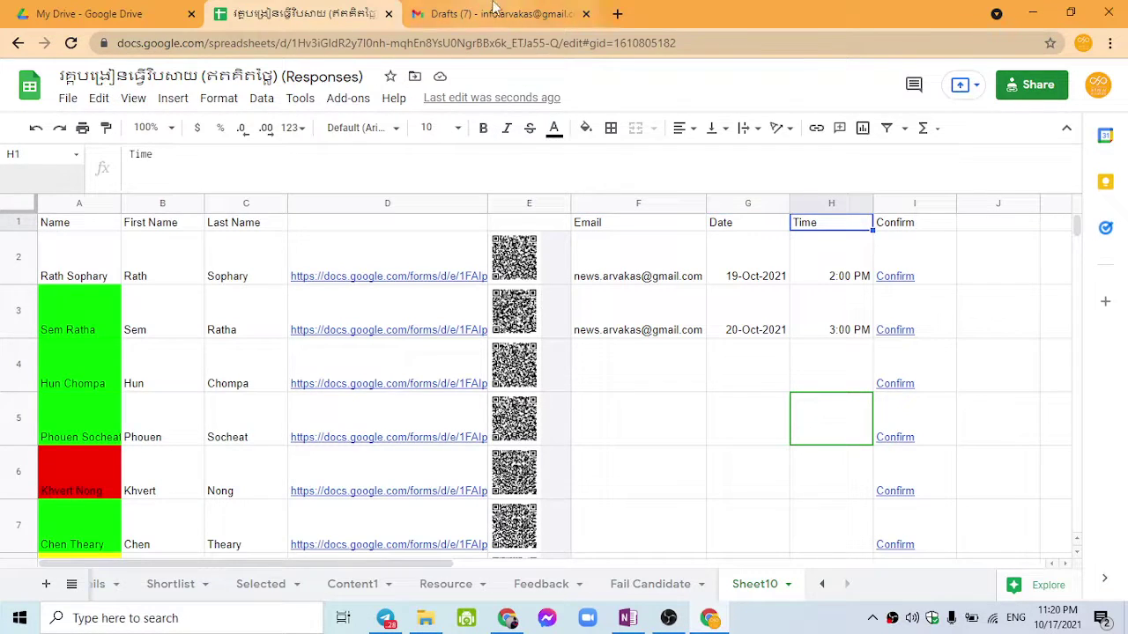
pyautogui.click(493, 13)
# Step: Compare the draft's {{Date}}, {{Time}} and {{Confirm}} placeholders with Sheet10's headers
pyautogui.click(916, 580)
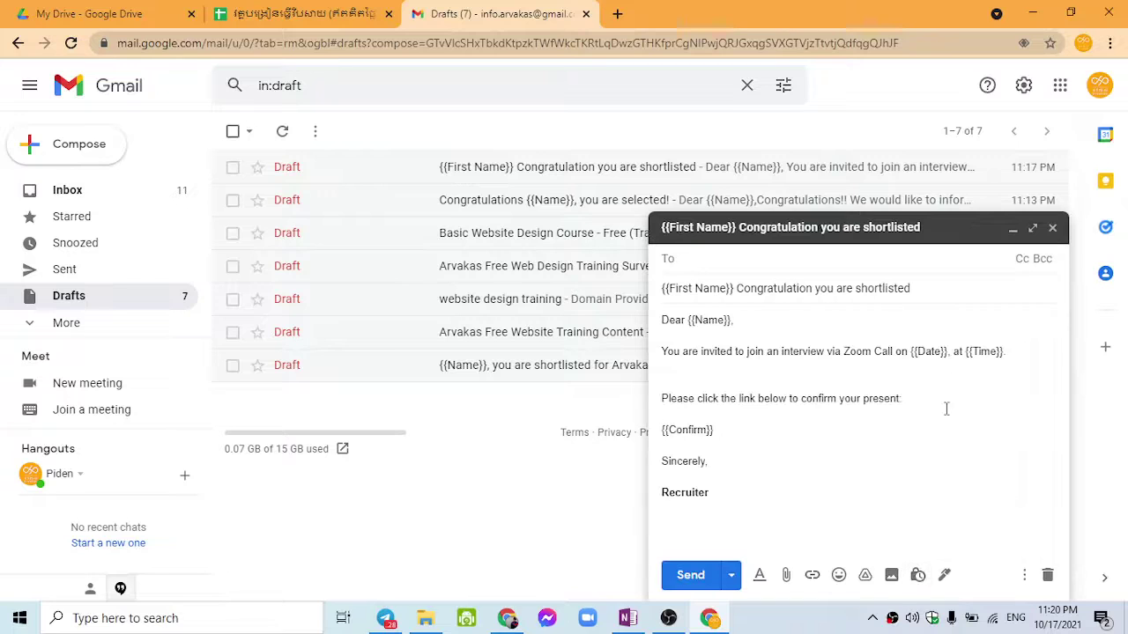
pyautogui.click(925, 357)
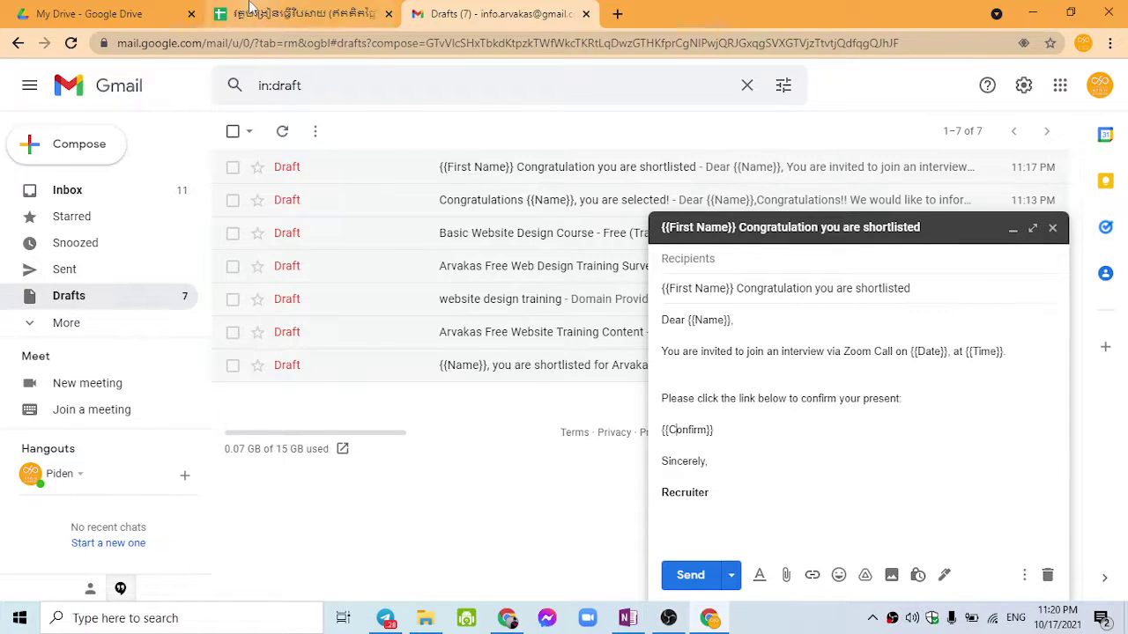
pyautogui.click(299, 13)
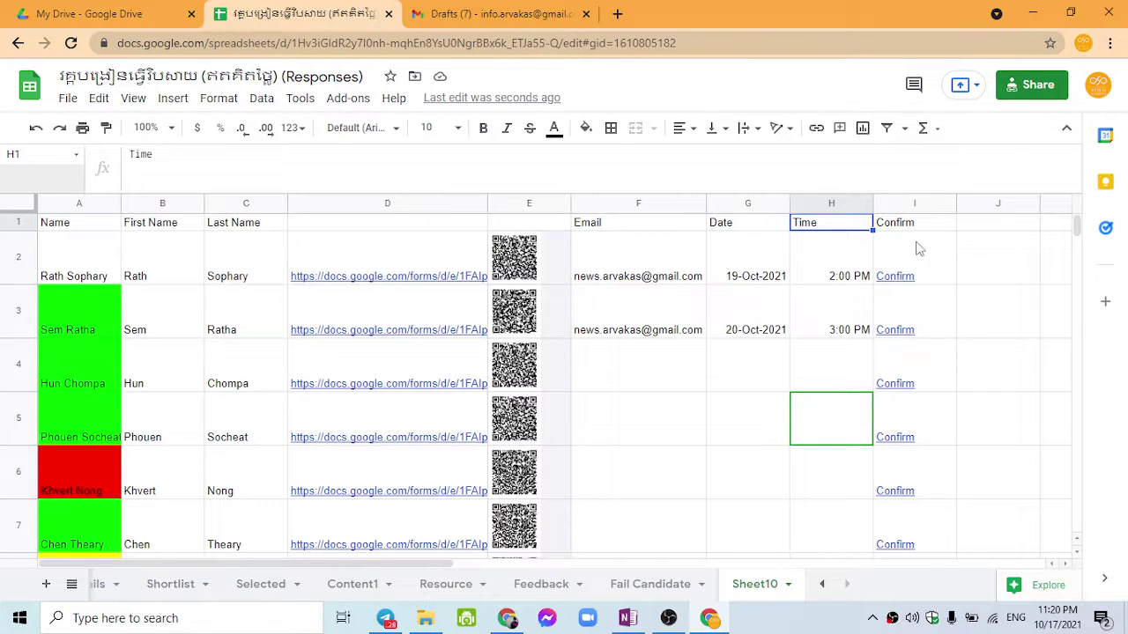
pyautogui.moveTo(939, 279)
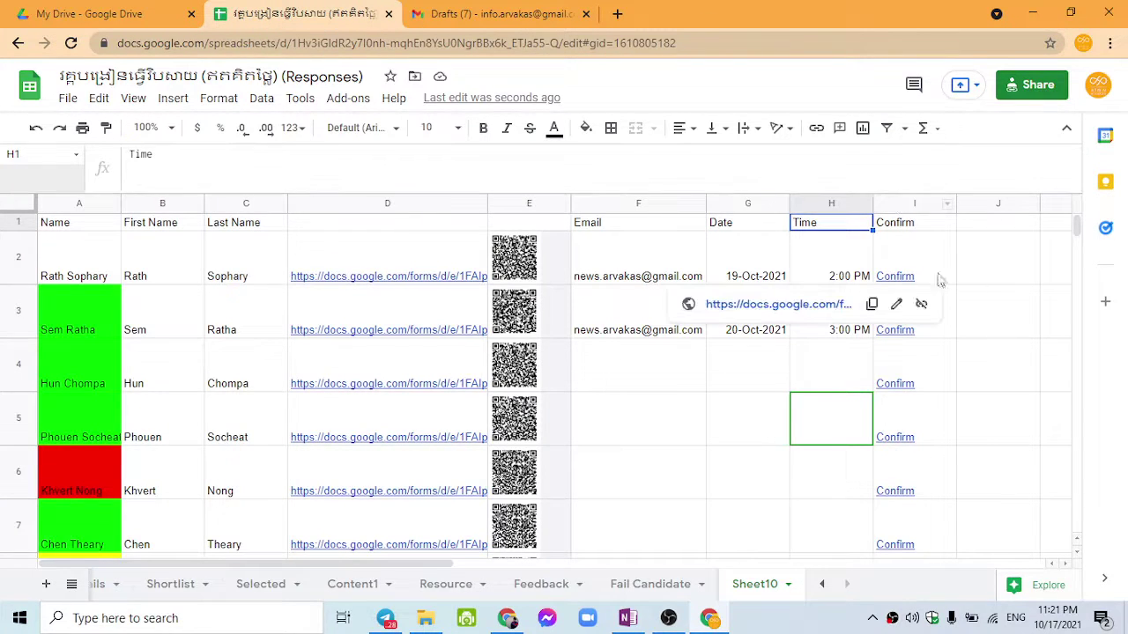
pyautogui.click(424, 262)
pyautogui.hotkey('ctrl', 'Tab')
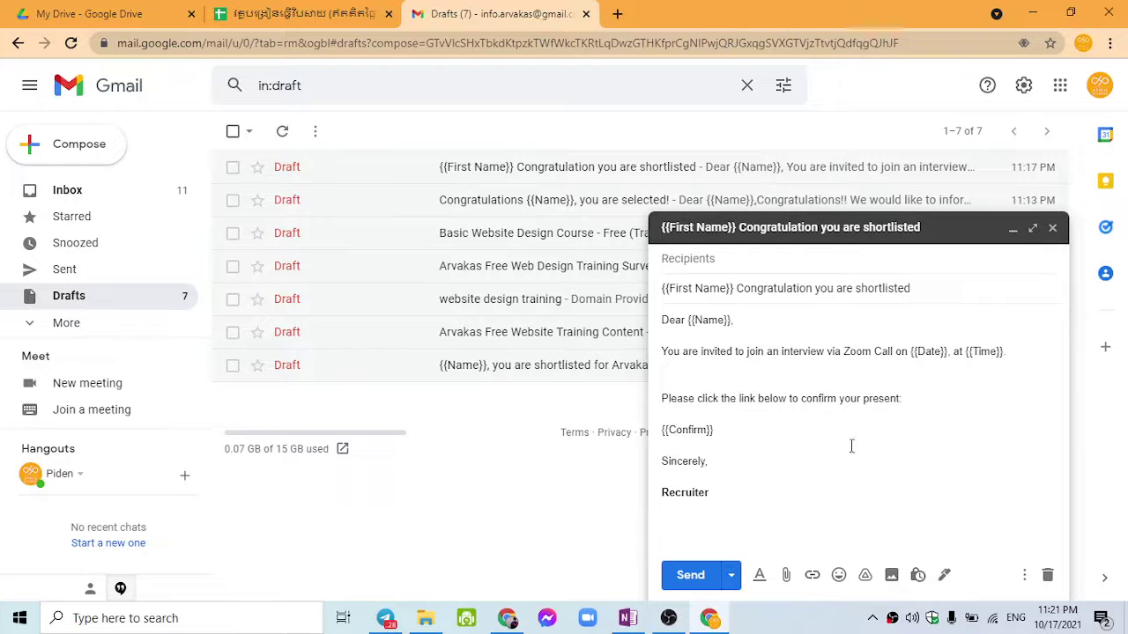
pyautogui.hotkey('ctrl', 'shift', 'Tab')
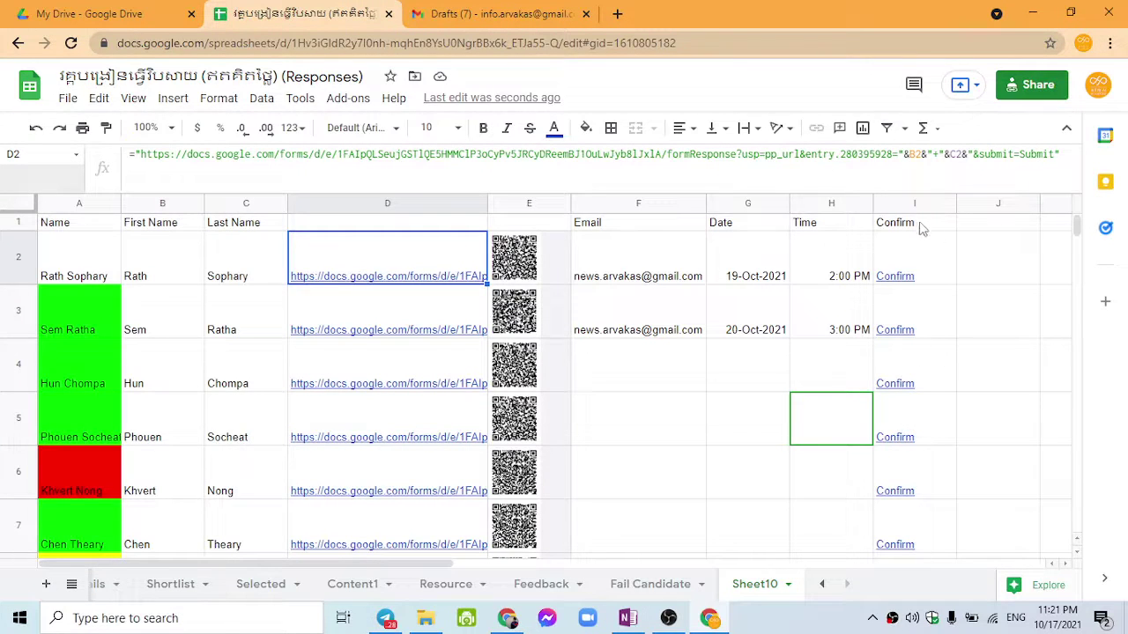
pyautogui.click(935, 227)
# Step: Open the Google Workspace Marketplace from the Add-ons menu
pyautogui.click(971, 229)
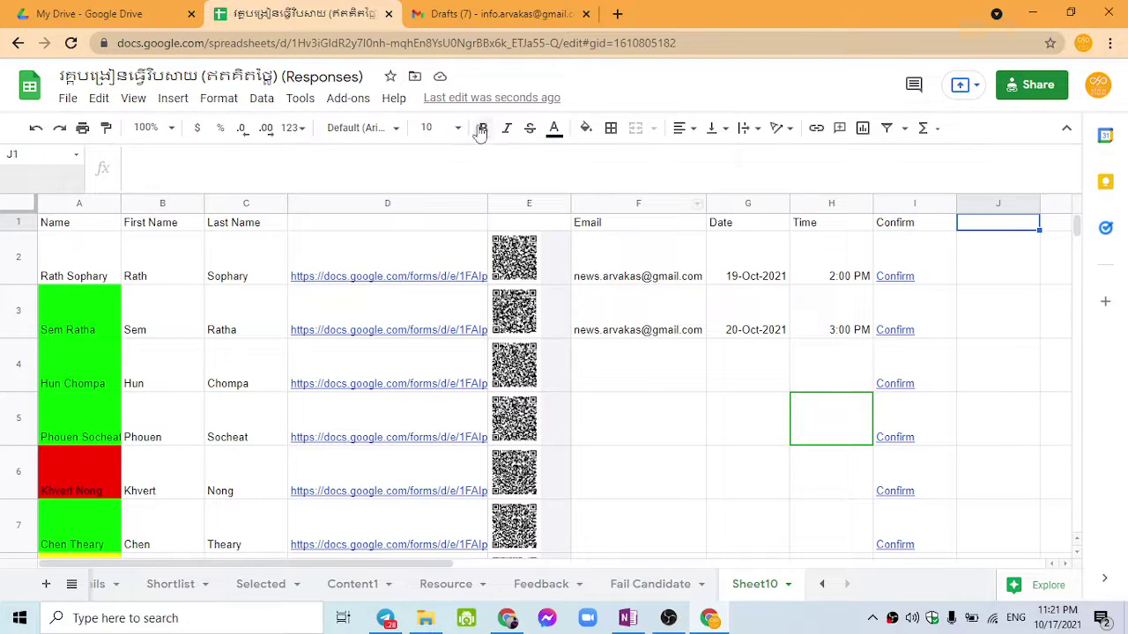
pyautogui.click(347, 98)
pyautogui.moveTo(429, 182)
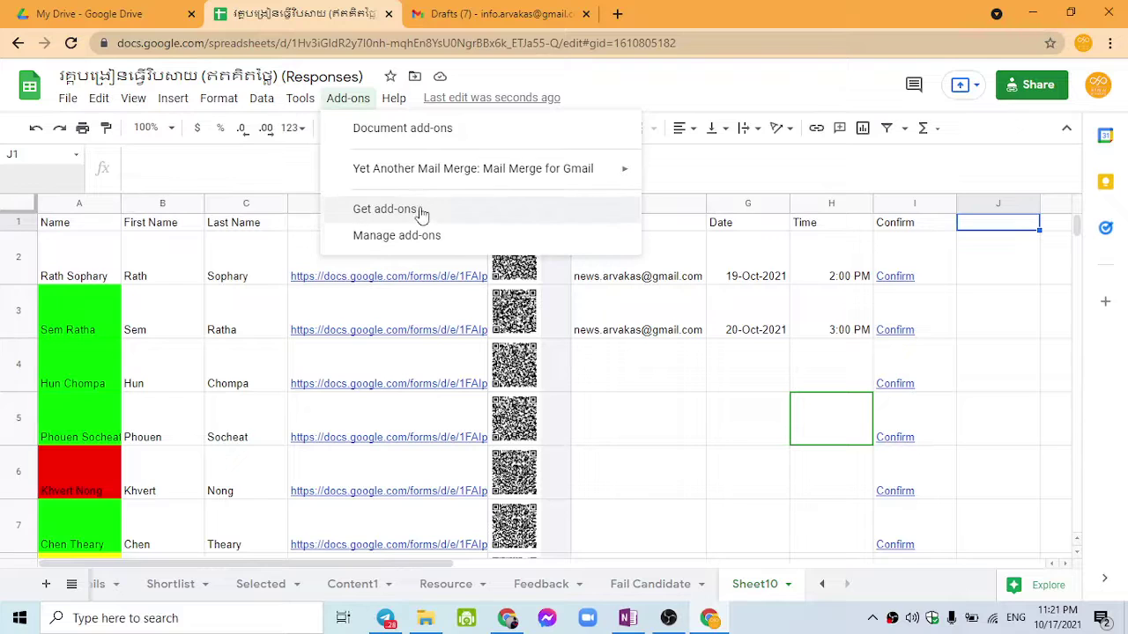
pyautogui.click(421, 211)
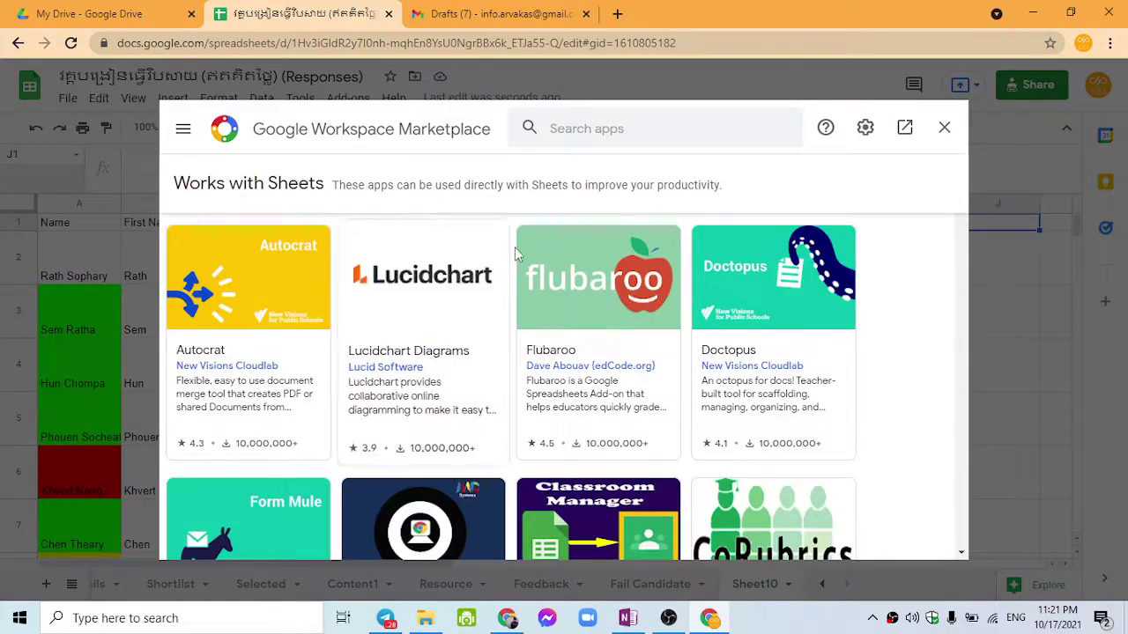
# Step: Confirm the Yet Another Mail Merge listing shows it installed, then close the Marketplace
pyautogui.scroll(-5, 504, 295)
pyautogui.scroll(3, 504, 304)
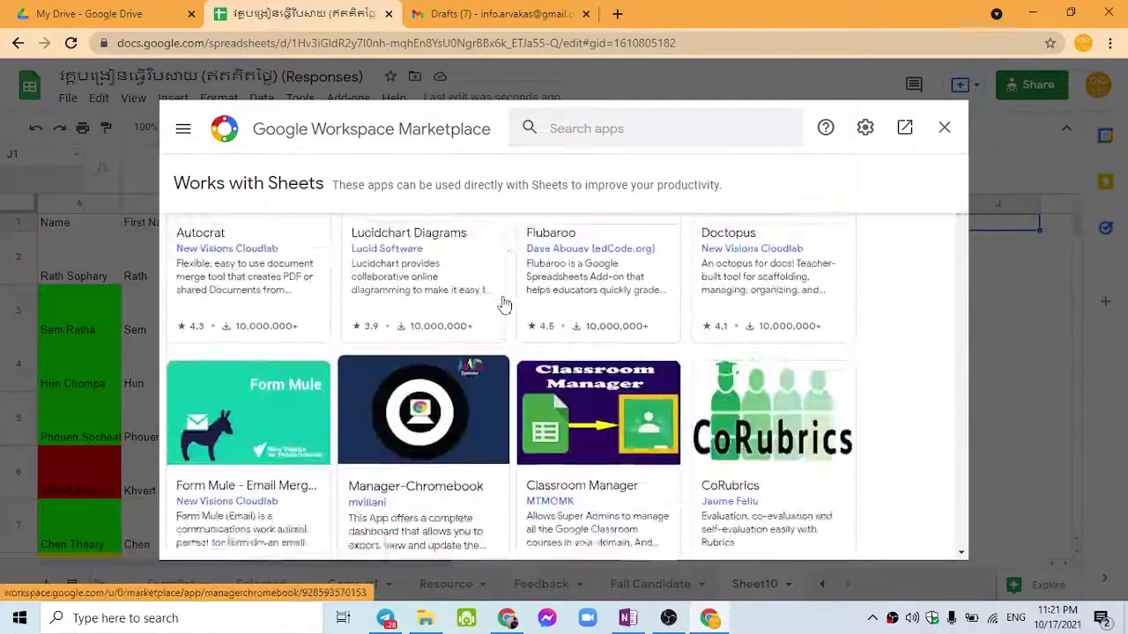
pyautogui.scroll(-10, 504, 304)
pyautogui.scroll(-6, 504, 304)
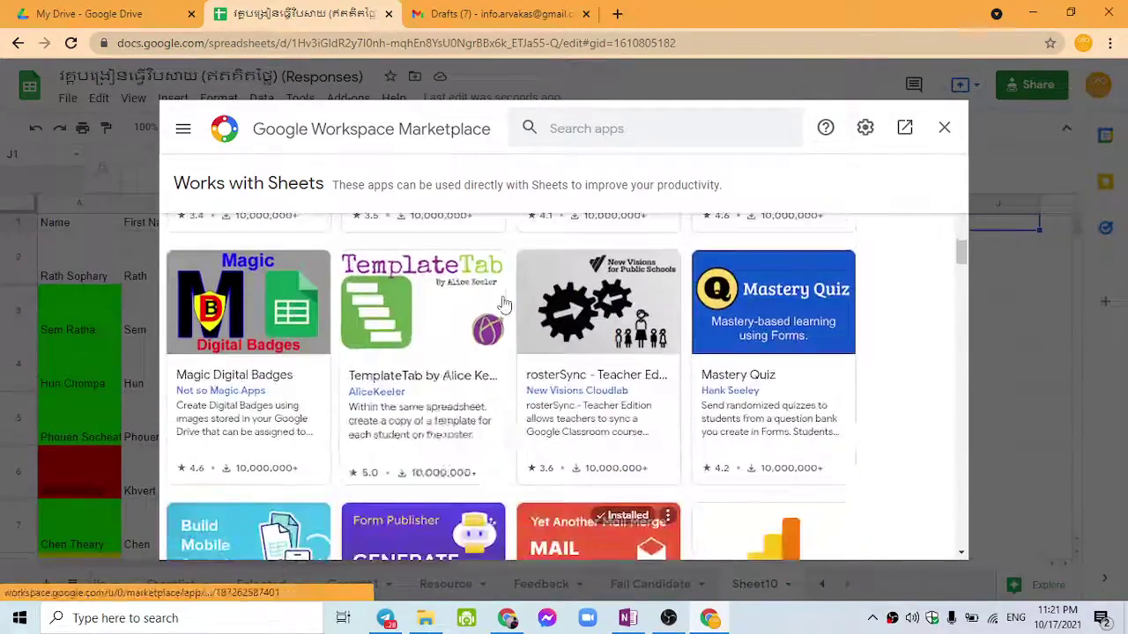
pyautogui.scroll(2, 504, 304)
pyautogui.scroll(1, 504, 304)
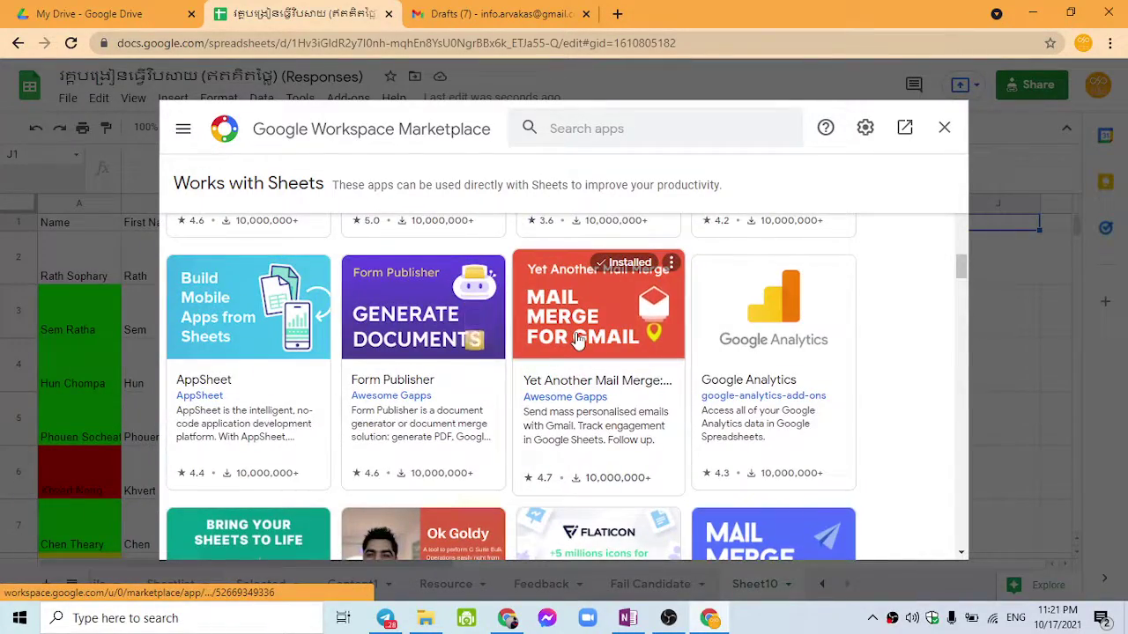
pyautogui.scroll(9, 582, 335)
pyautogui.scroll(5, 605, 315)
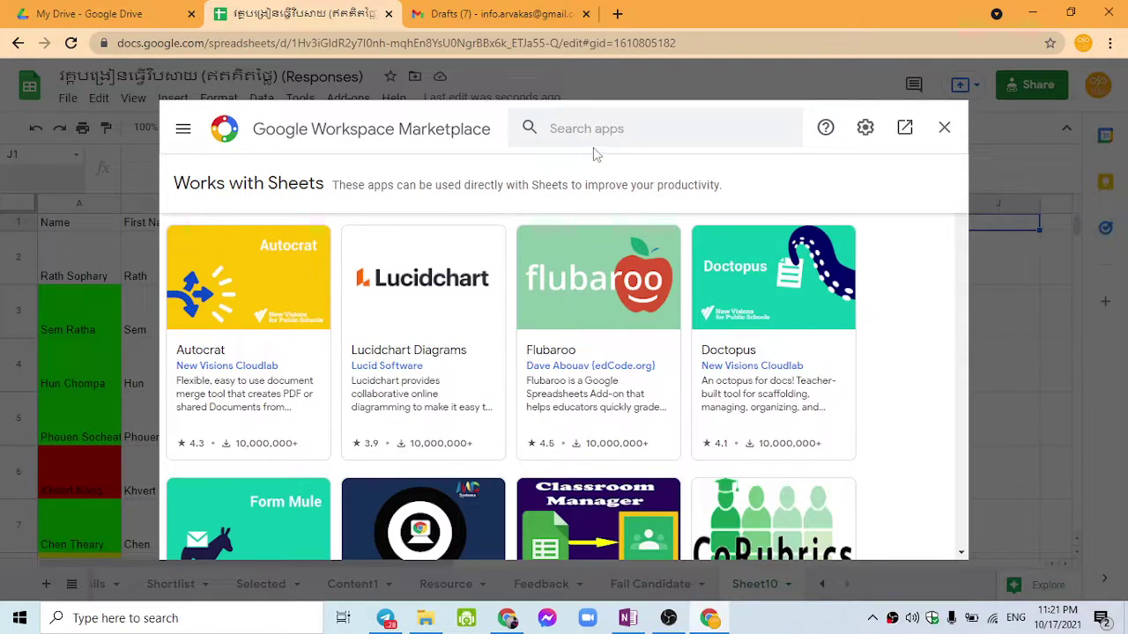
pyautogui.scroll(-12, 604, 310)
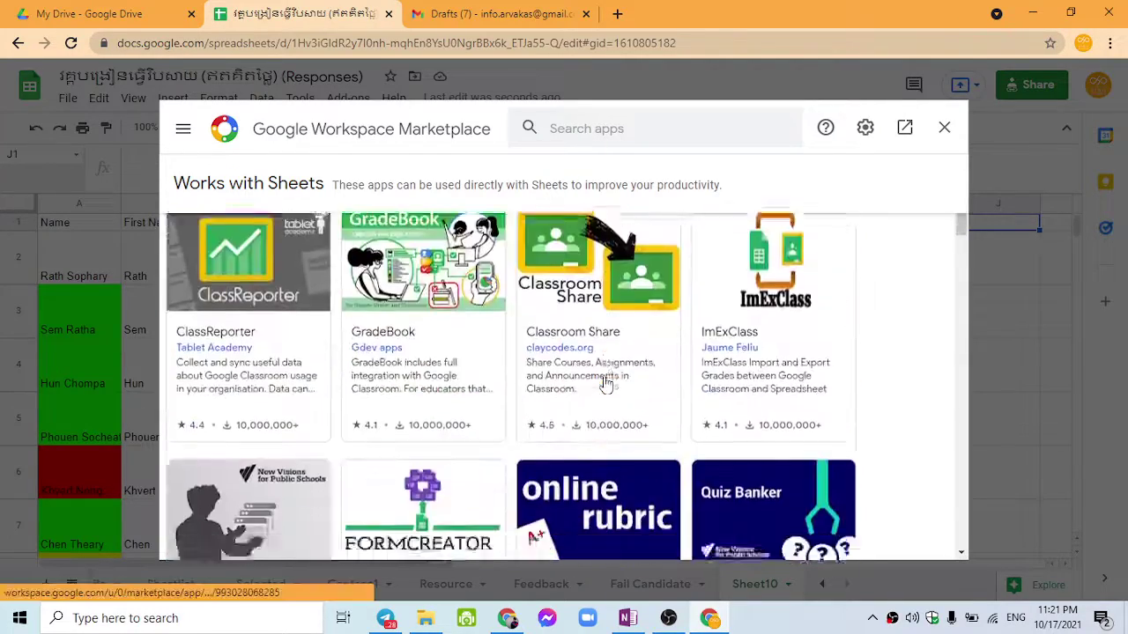
pyautogui.scroll(-8, 604, 379)
pyautogui.scroll(1, 605, 387)
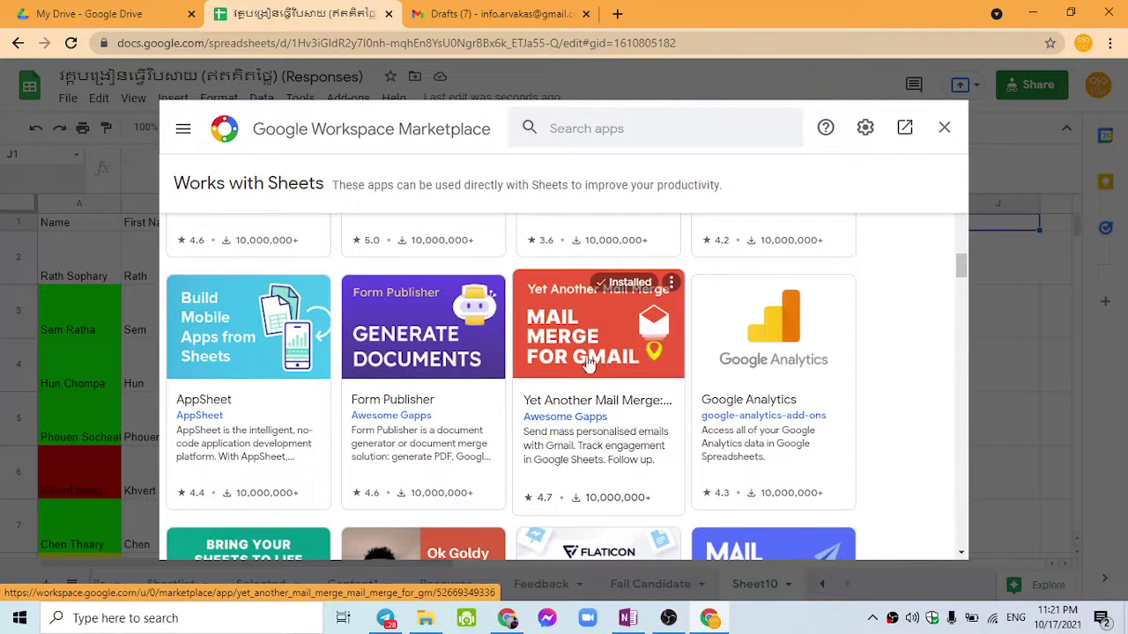
pyautogui.click(569, 362)
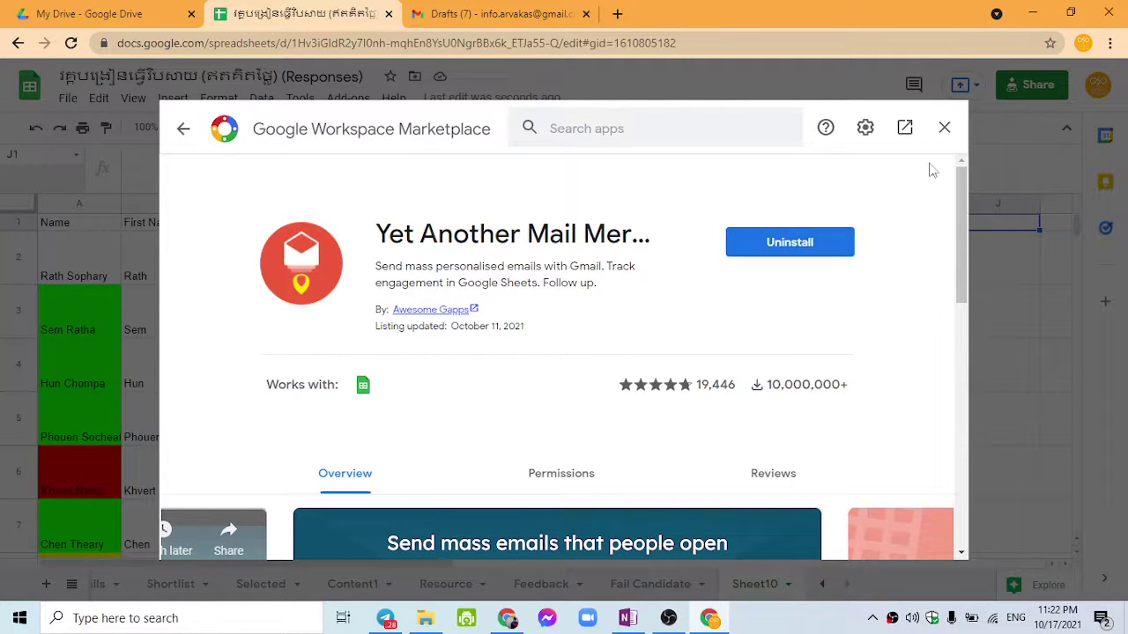
pyautogui.click(943, 128)
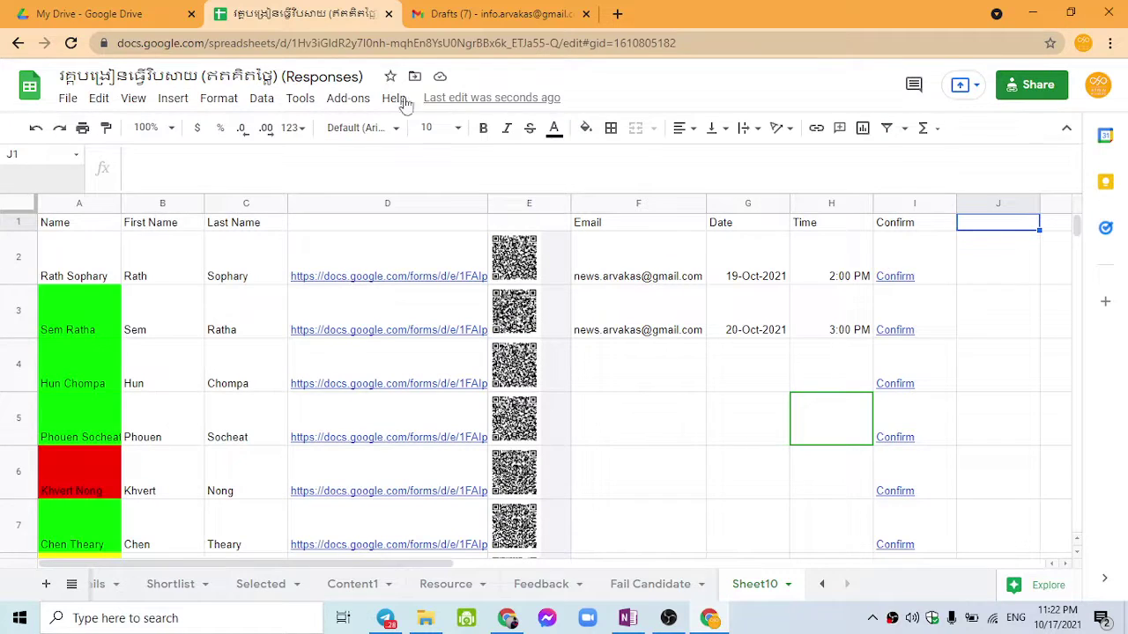
# Step: Reopen the add-on store and search it for 'merge mail'
pyautogui.click(348, 98)
pyautogui.click(404, 216)
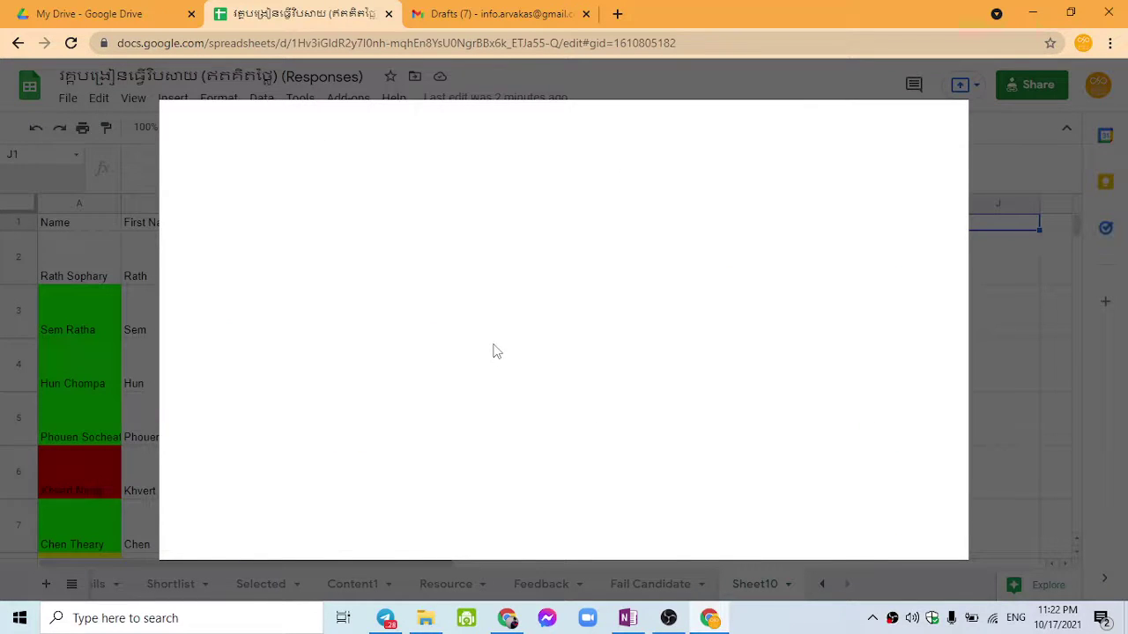
pyautogui.scroll(-4, 572, 388)
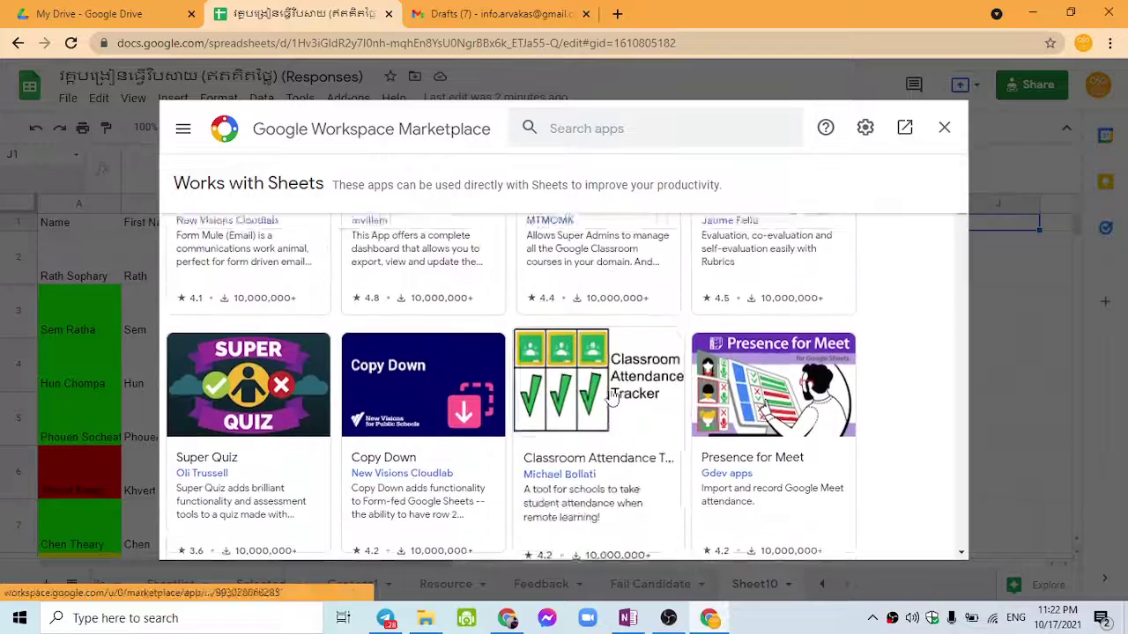
pyautogui.scroll(3, 613, 398)
pyautogui.click(590, 129)
pyautogui.write('merg')
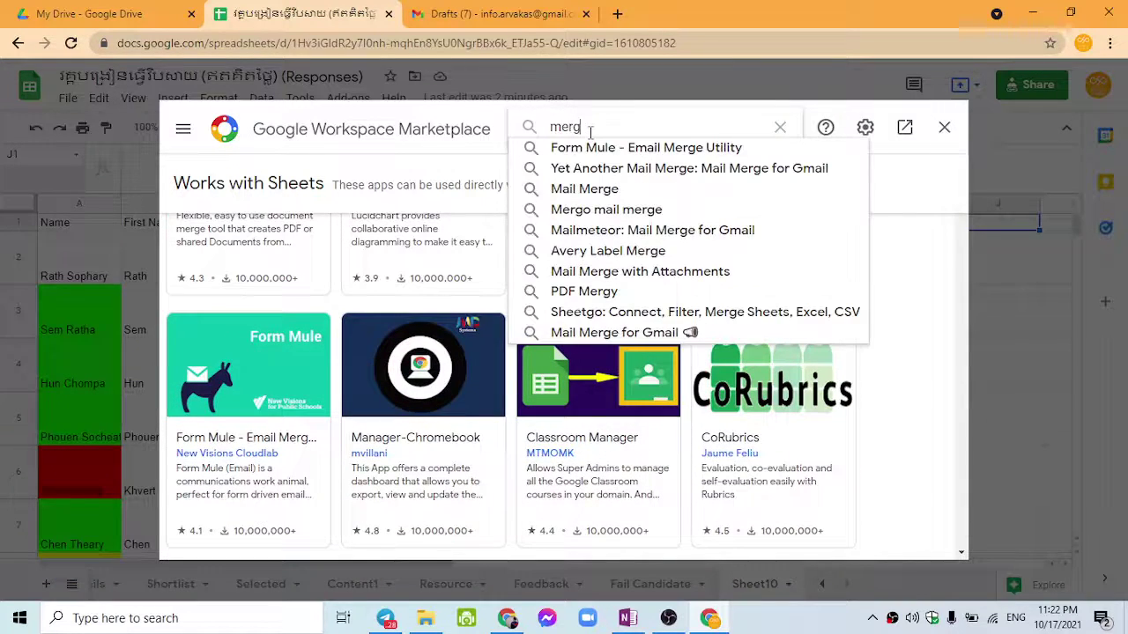
pyautogui.write('e mai')
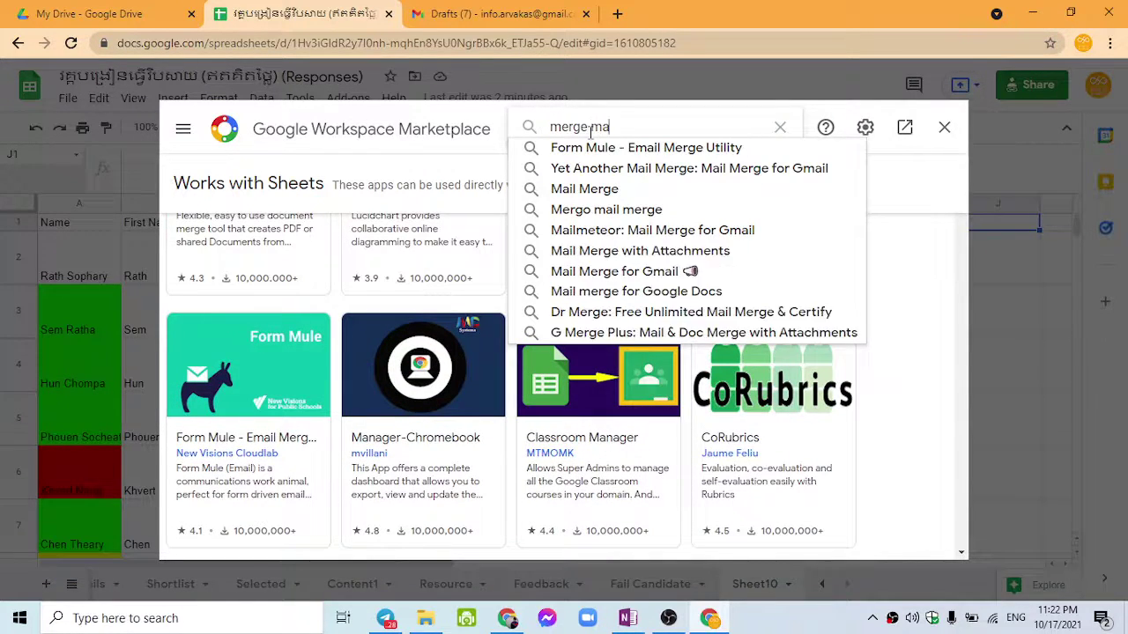
pyautogui.write('l')
pyautogui.press('Return')
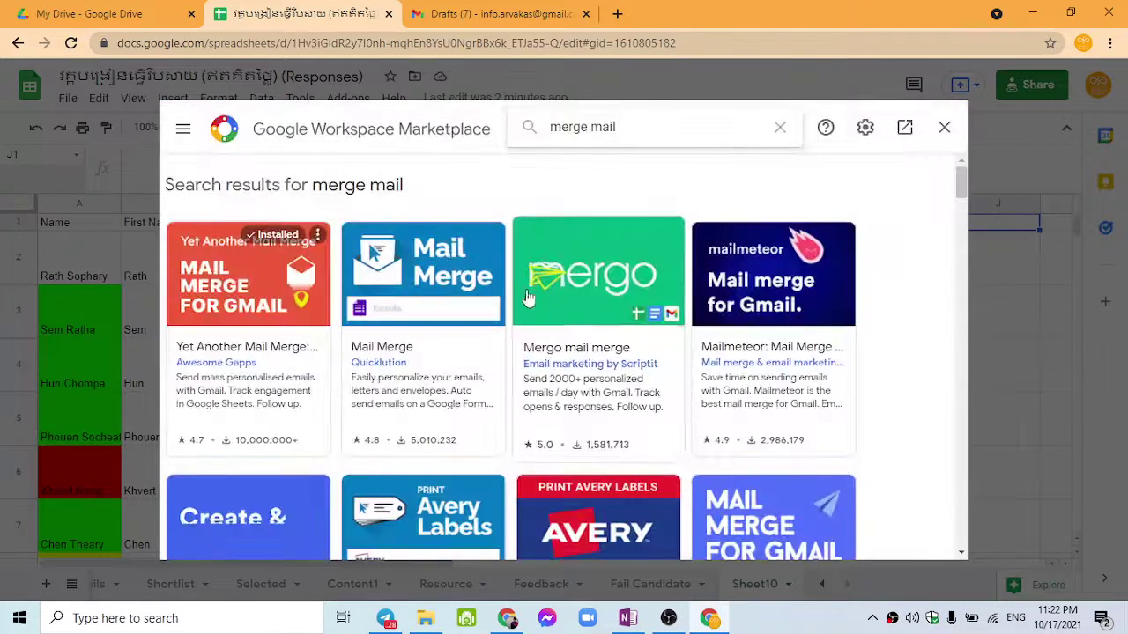
# Step: Open Quicklution's Mail Merge listing and start its installation
pyautogui.click(429, 289)
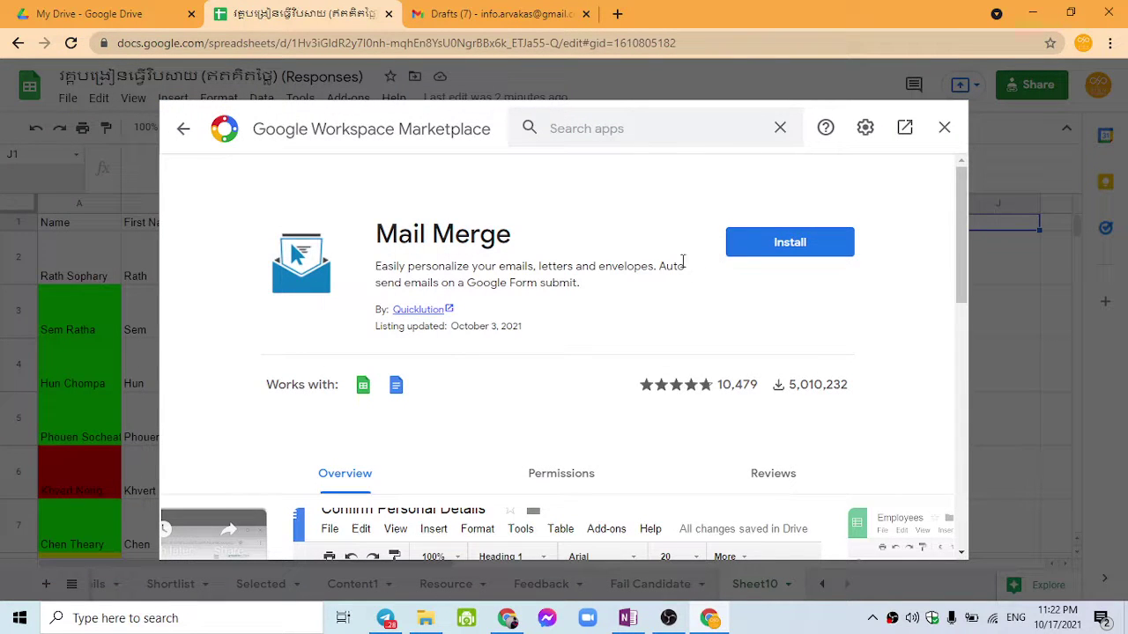
pyautogui.click(183, 132)
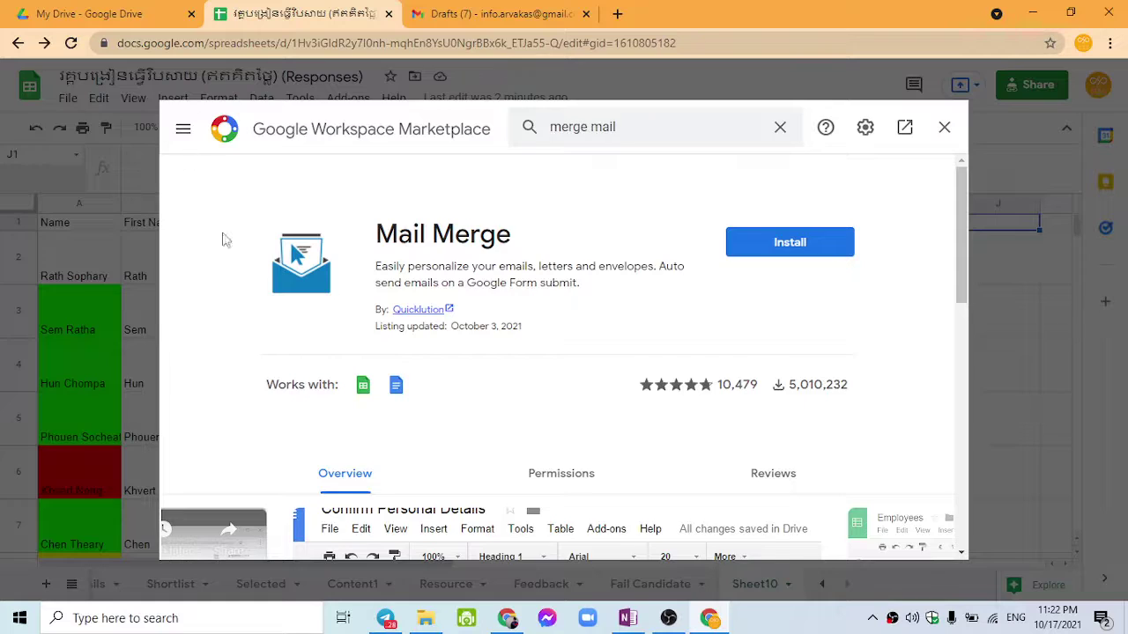
pyautogui.click(421, 286)
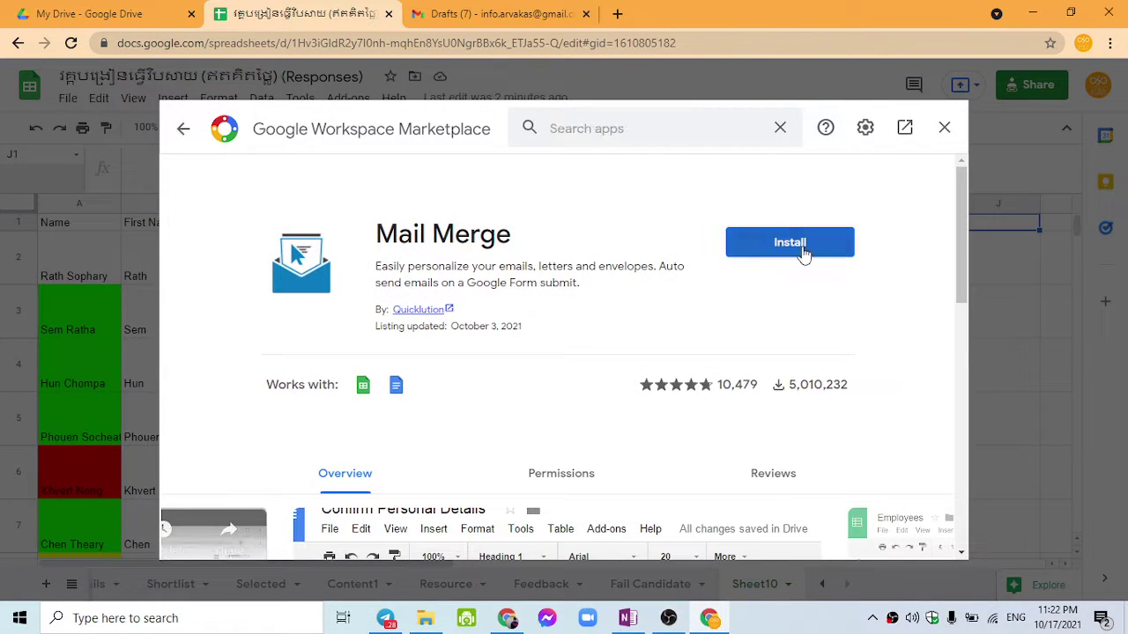
pyautogui.click(802, 246)
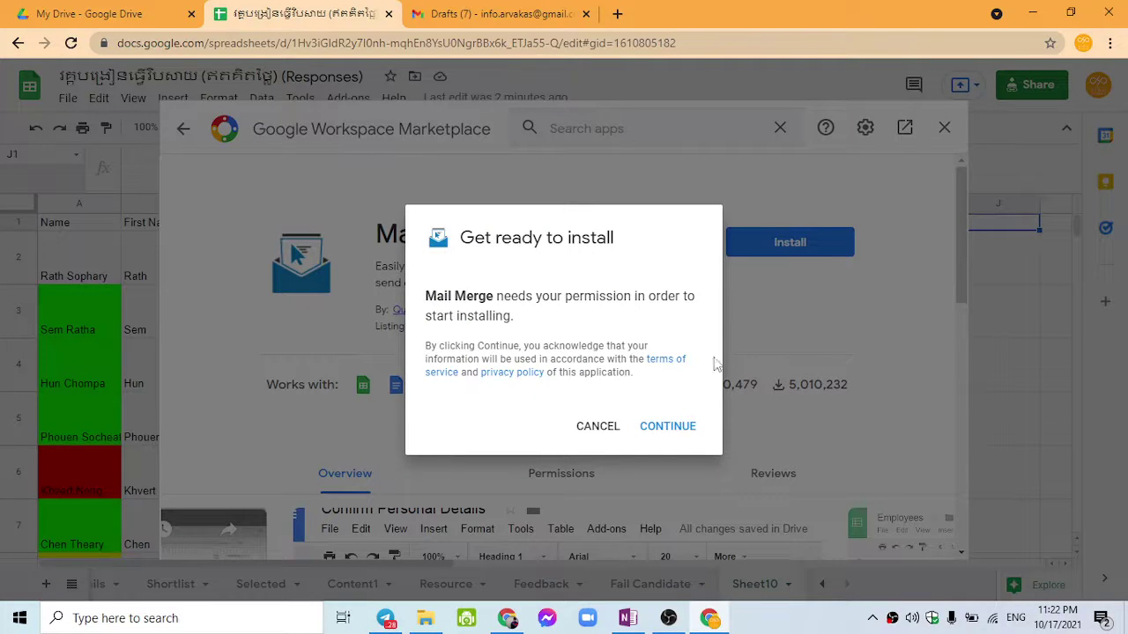
# Step: Continue the install, choose the Google account and allow Mail Merge's requested permissions
pyautogui.click(641, 430)
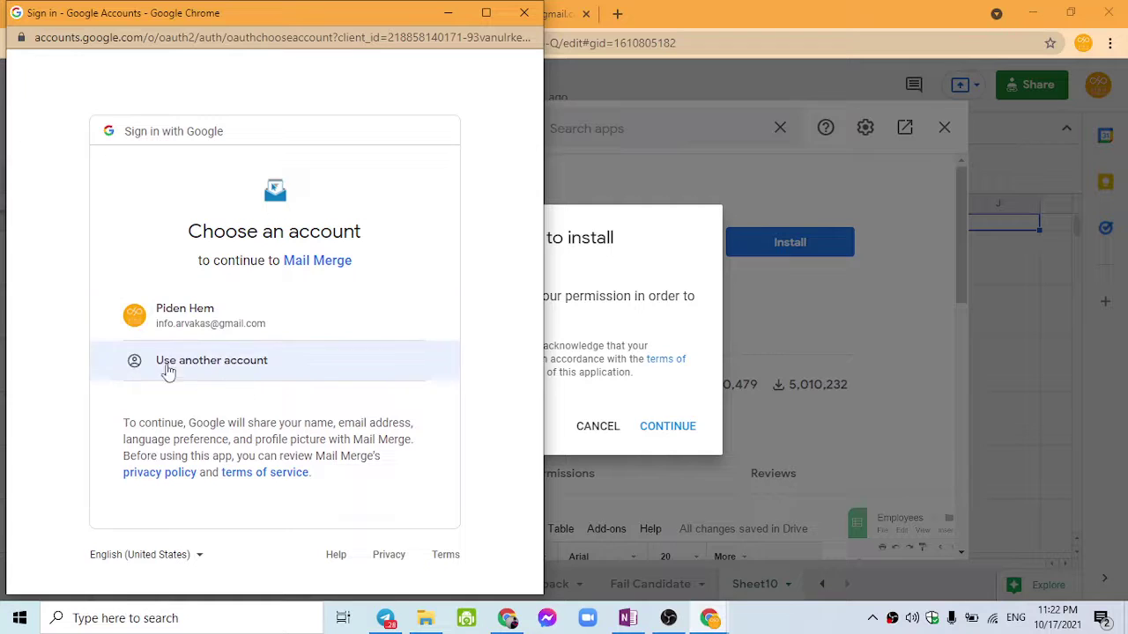
pyautogui.click(215, 342)
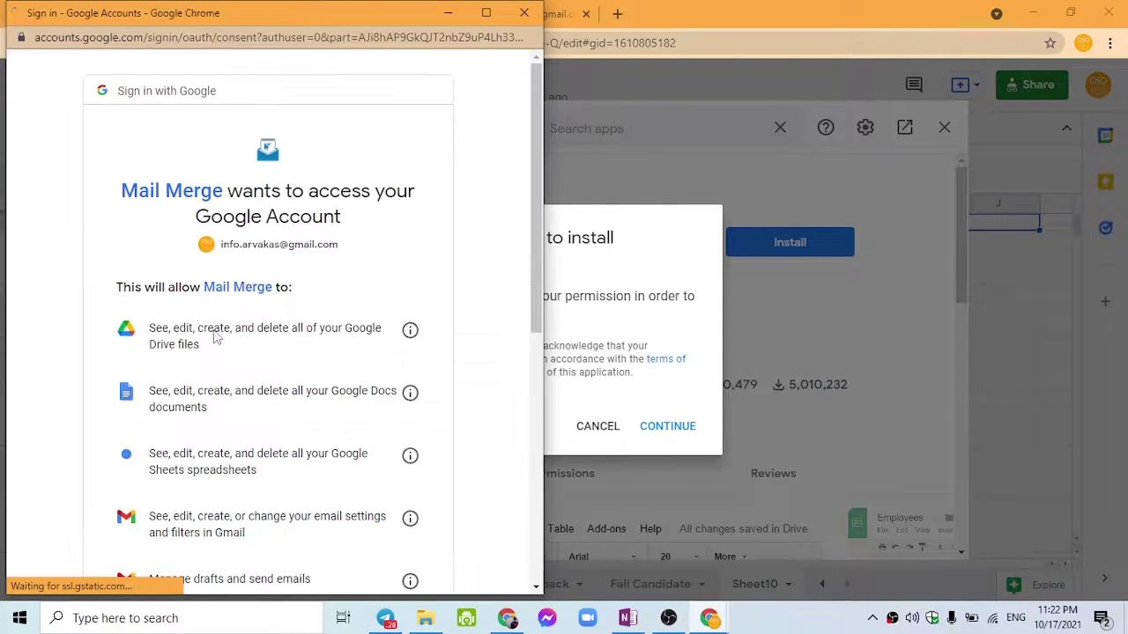
pyautogui.scroll(-5, 250, 414)
pyautogui.scroll(4, 252, 414)
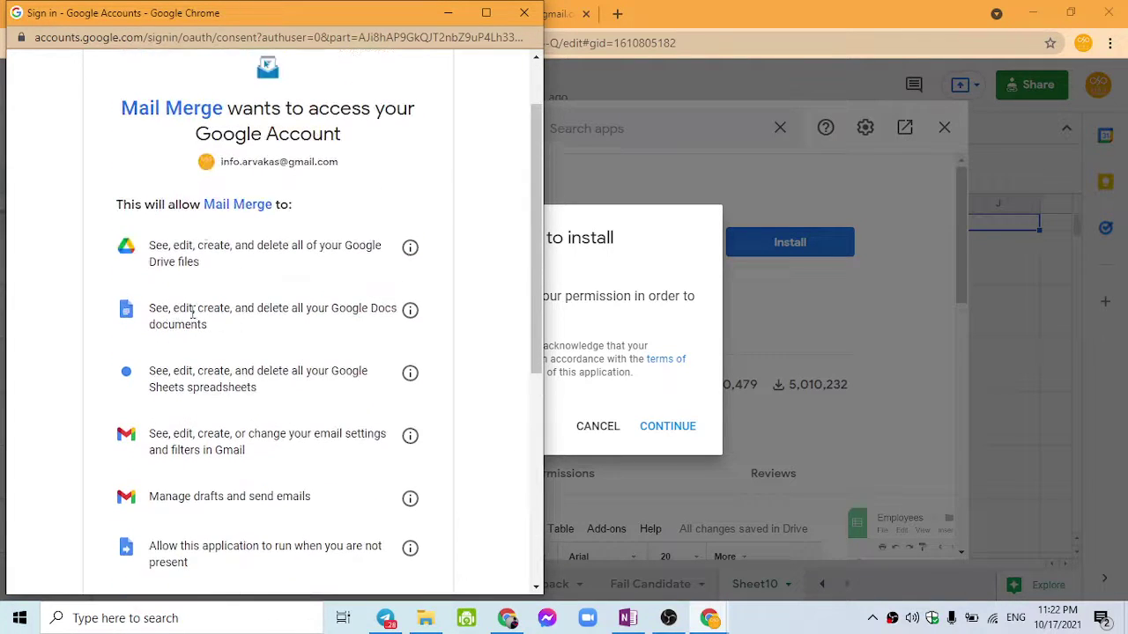
pyautogui.scroll(-3, 247, 309)
pyautogui.scroll(-2, 312, 520)
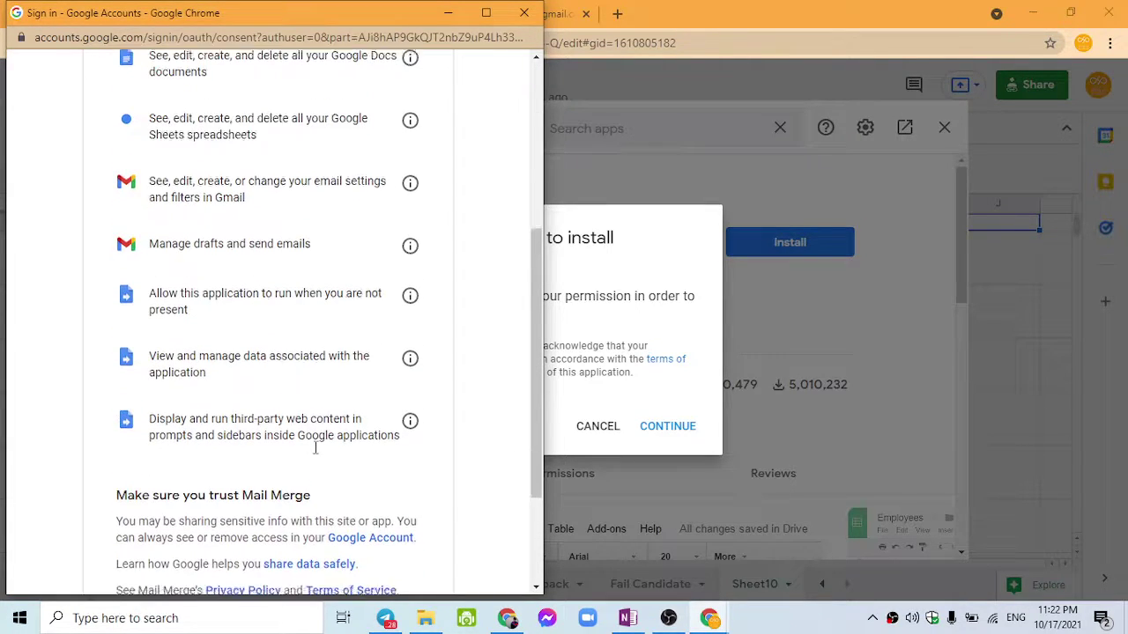
pyautogui.click(335, 476)
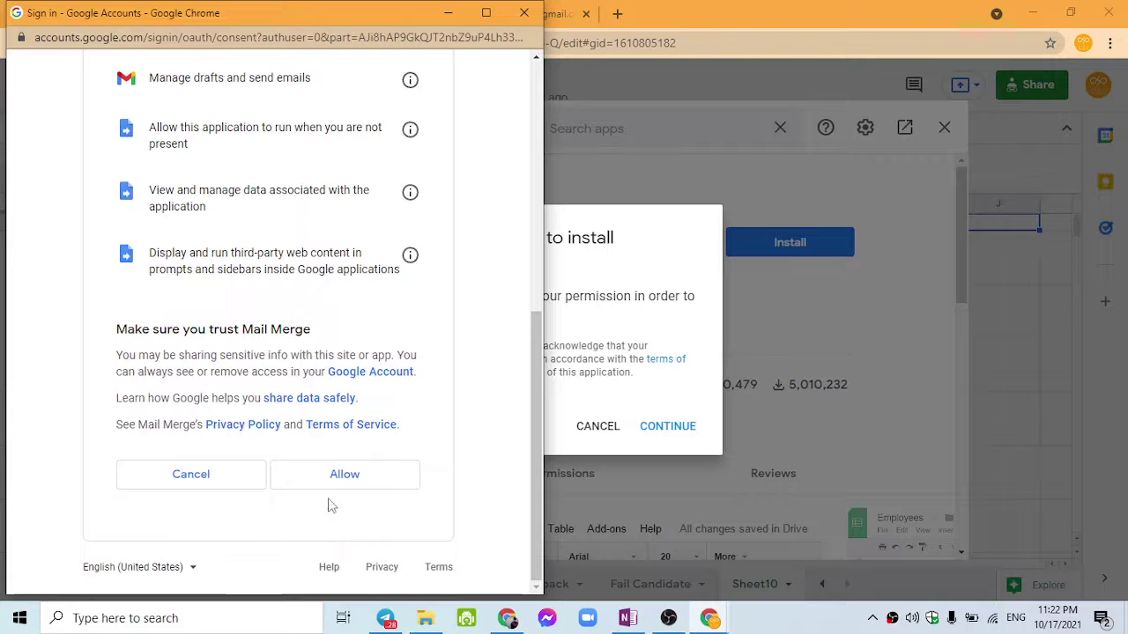
pyautogui.click(355, 480)
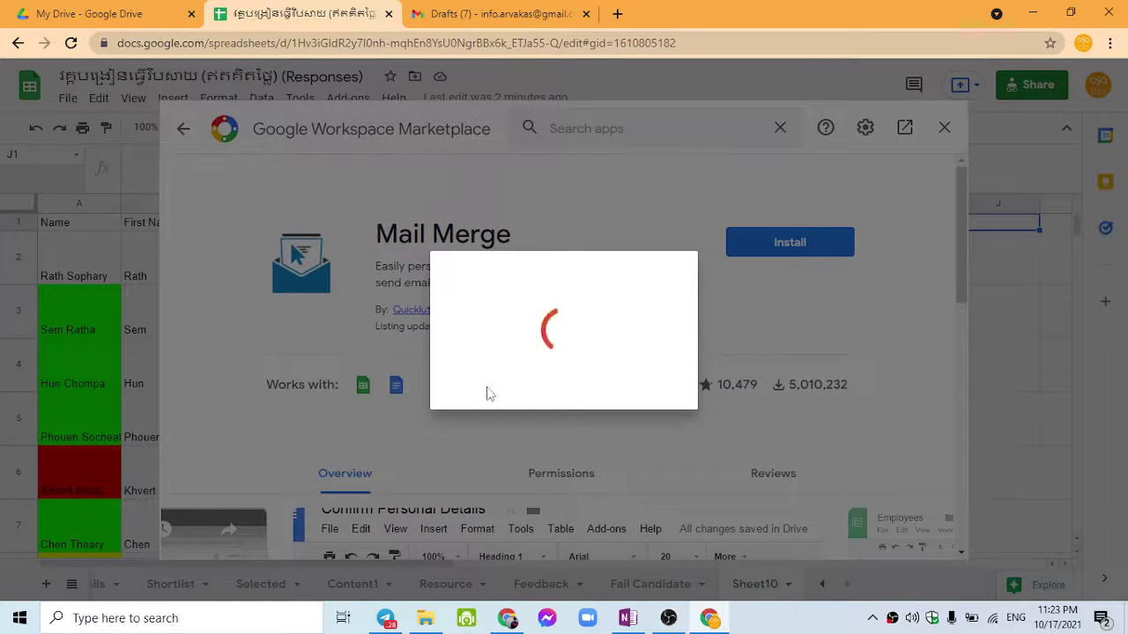
# Step: Dismiss the 'Mail Merge has been installed!' confirmation and close the Marketplace
pyautogui.scroll(-3, 541, 431)
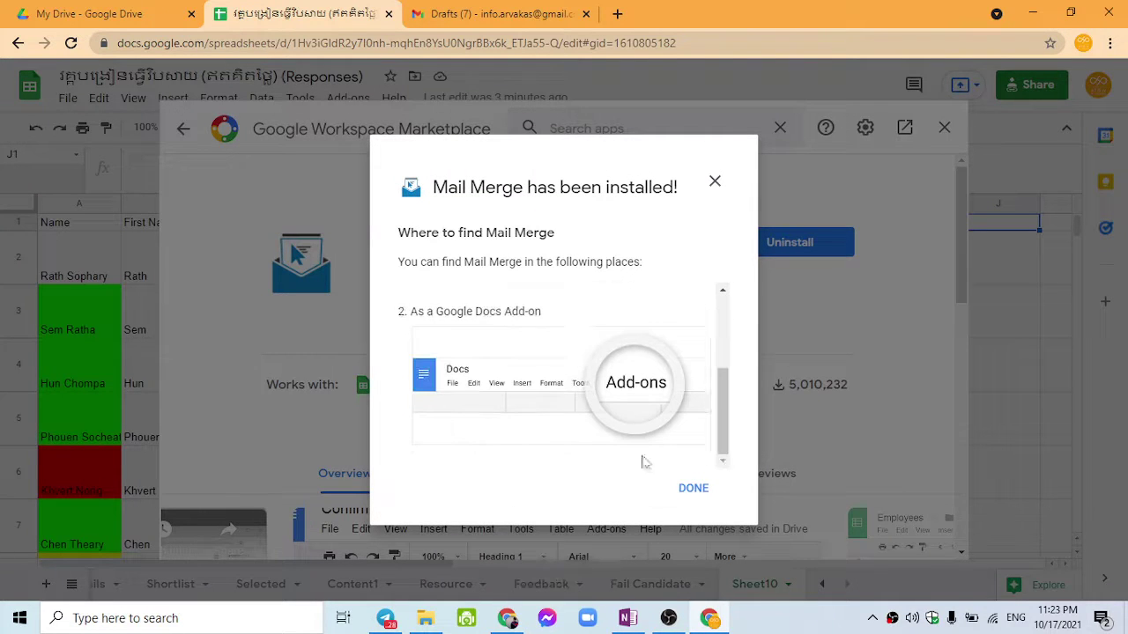
pyautogui.click(683, 499)
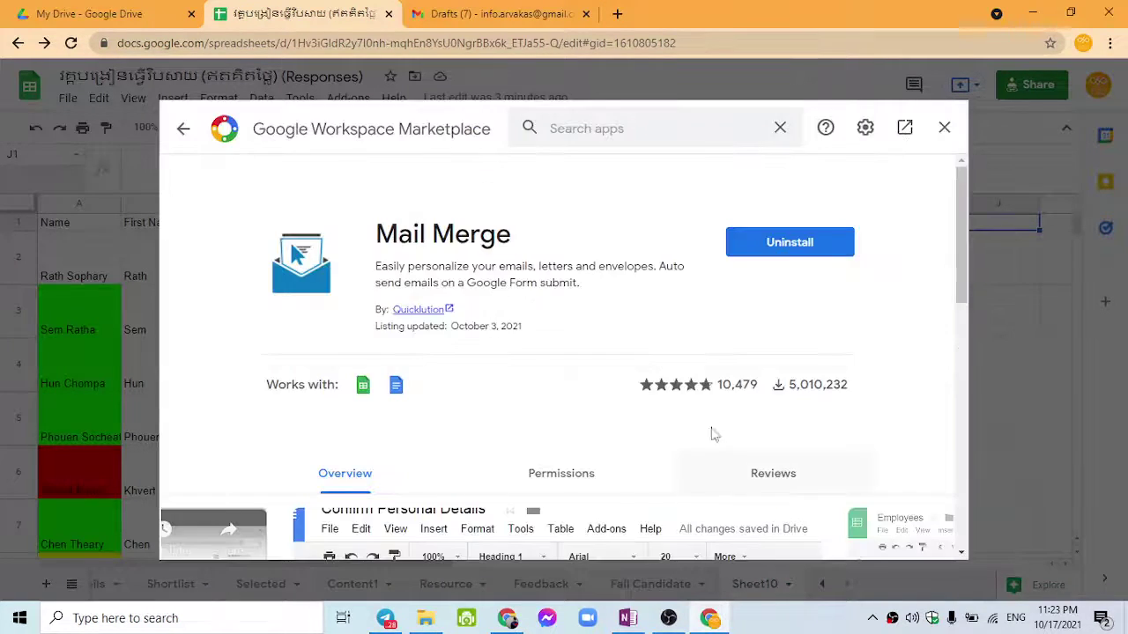
pyautogui.click(943, 128)
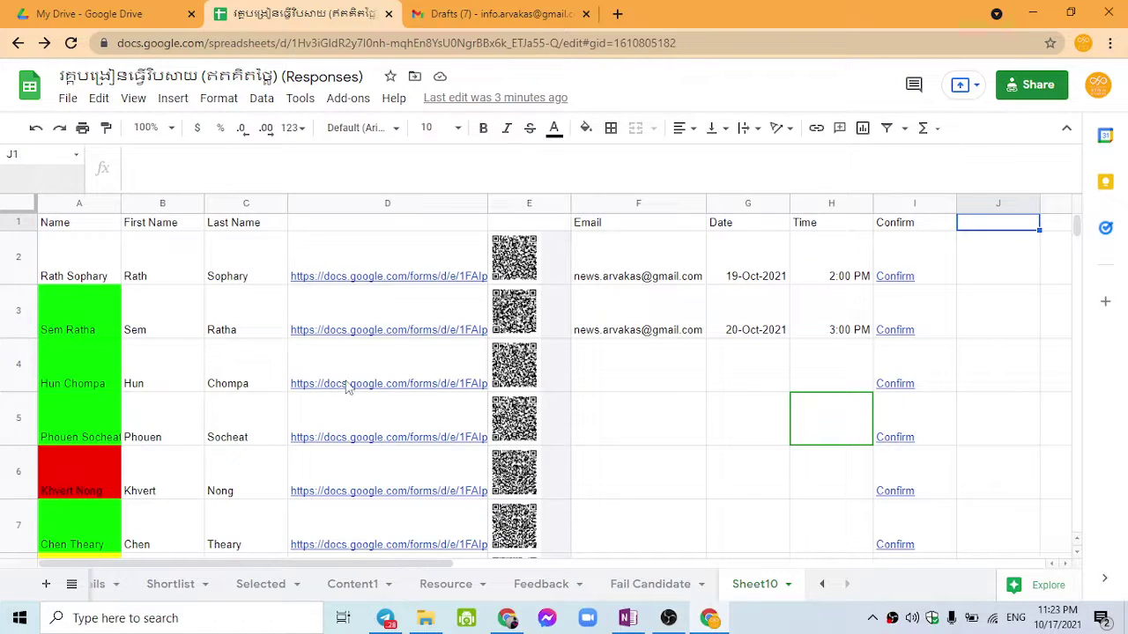
pyautogui.moveTo(345, 390)
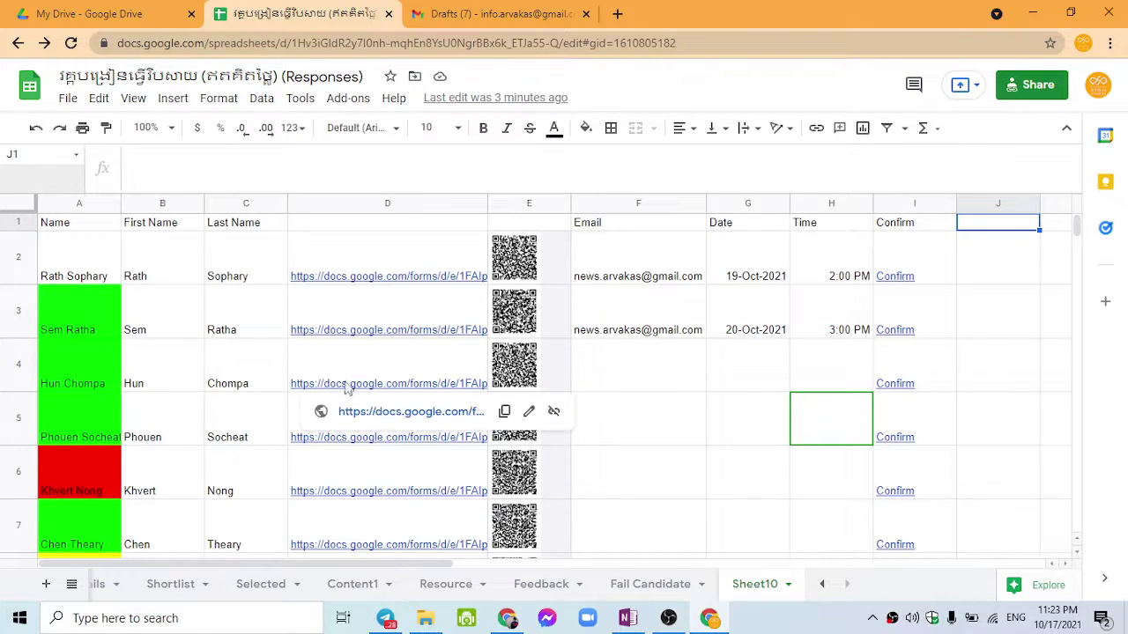
pyautogui.click(346, 328)
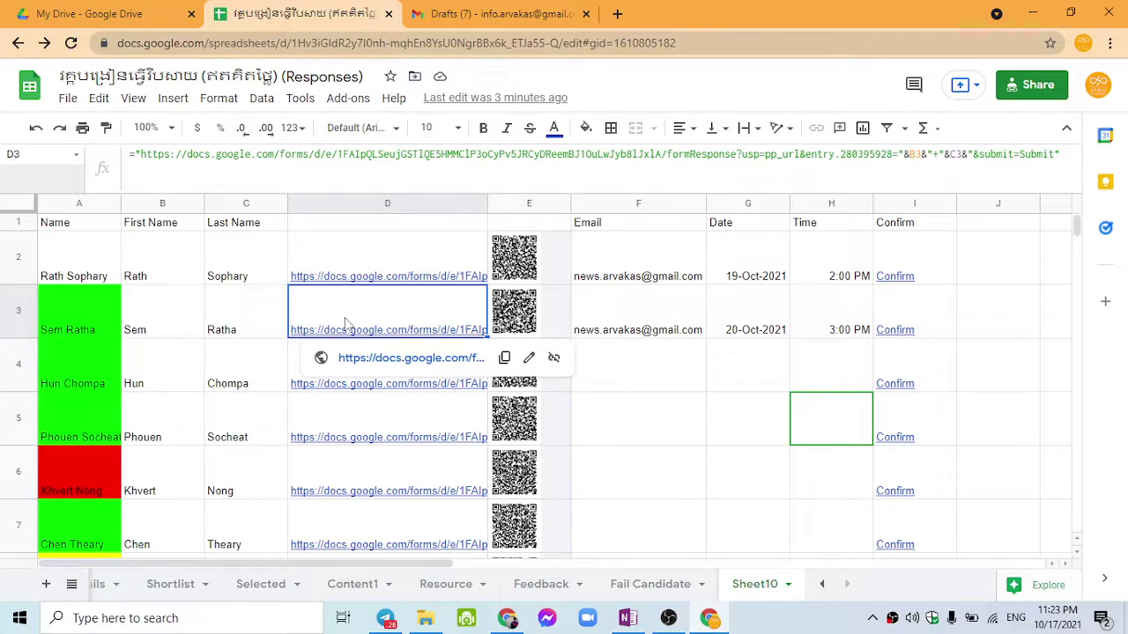
pyautogui.click(684, 261)
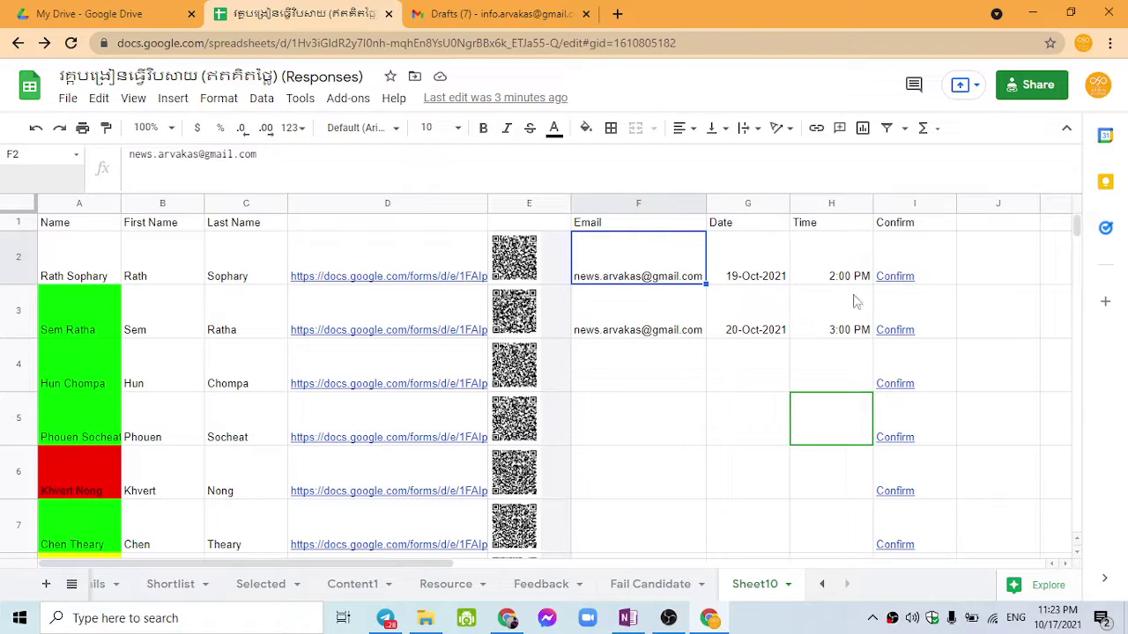
# Step: Launch Start Mail Merge from the Yet Another Mail Merge: Mail Merge for Gmail add-on menu
pyautogui.moveTo(836, 335)
pyautogui.click(348, 99)
pyautogui.moveTo(428, 179)
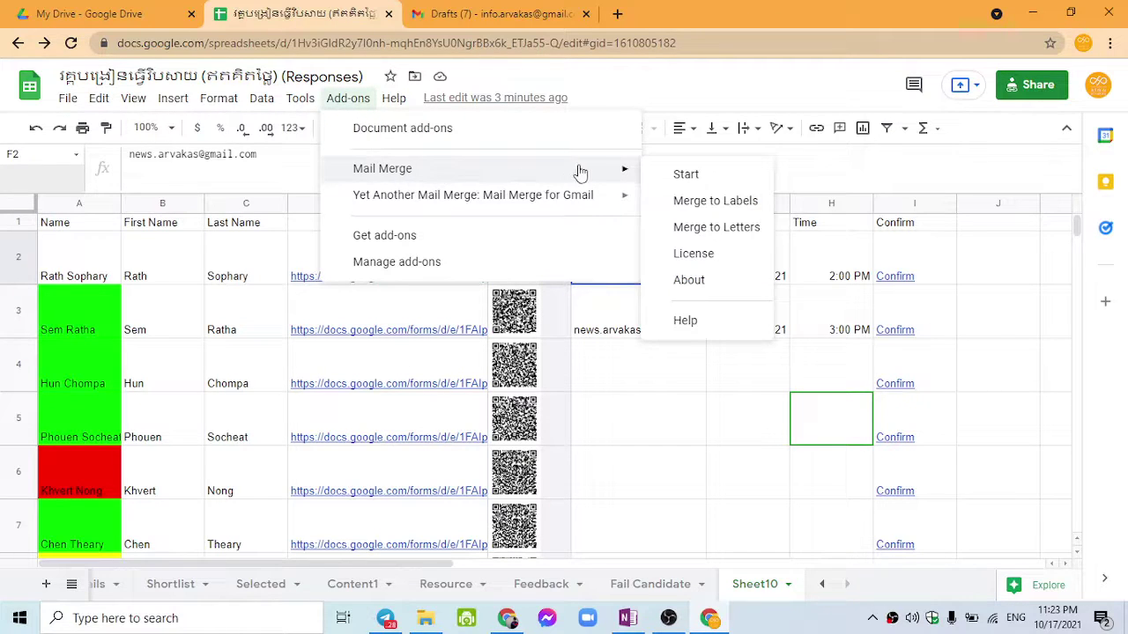
pyautogui.moveTo(574, 199)
pyautogui.click(685, 200)
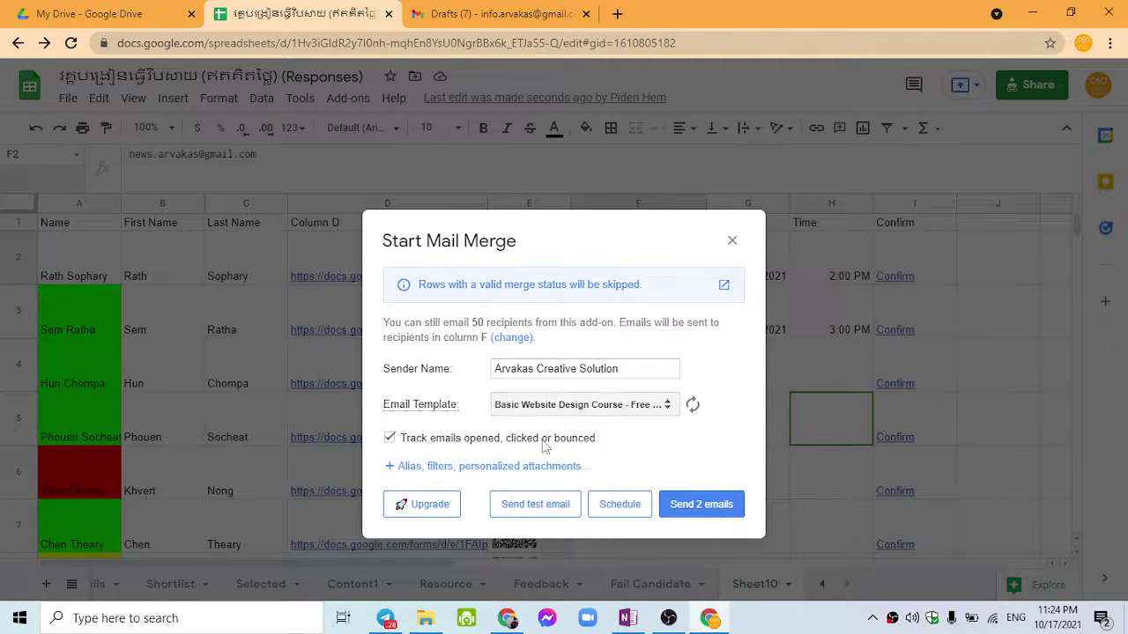
# Step: Highlight the 50-recipient quota text in the Start Mail Merge dialog
pyautogui.moveTo(438, 323); pyautogui.dragTo(534, 324)
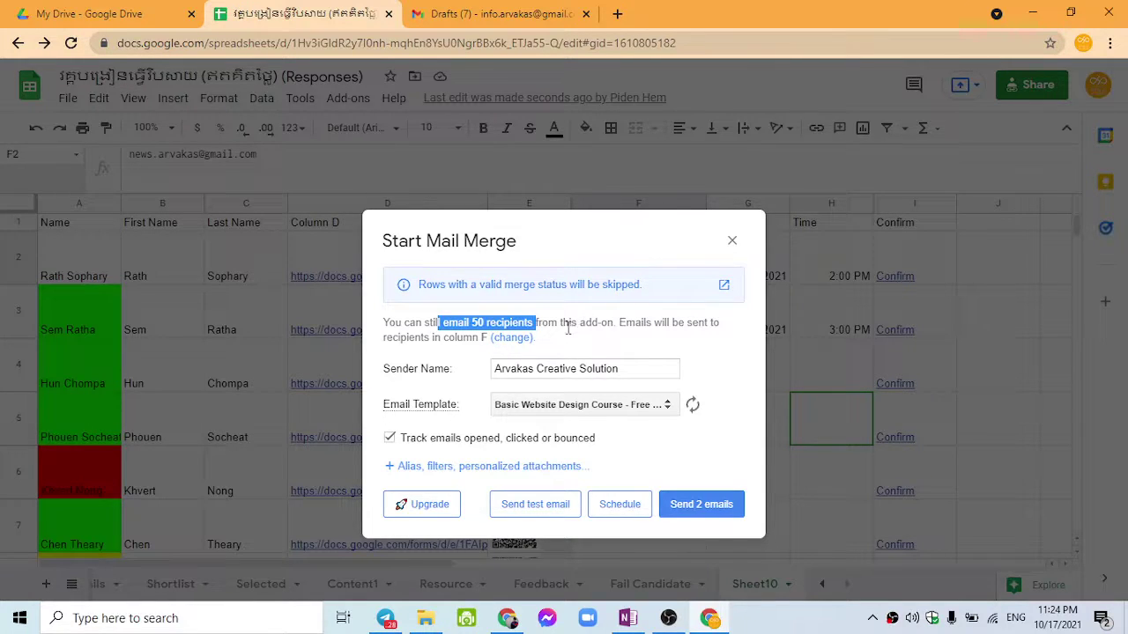
pyautogui.click(476, 322)
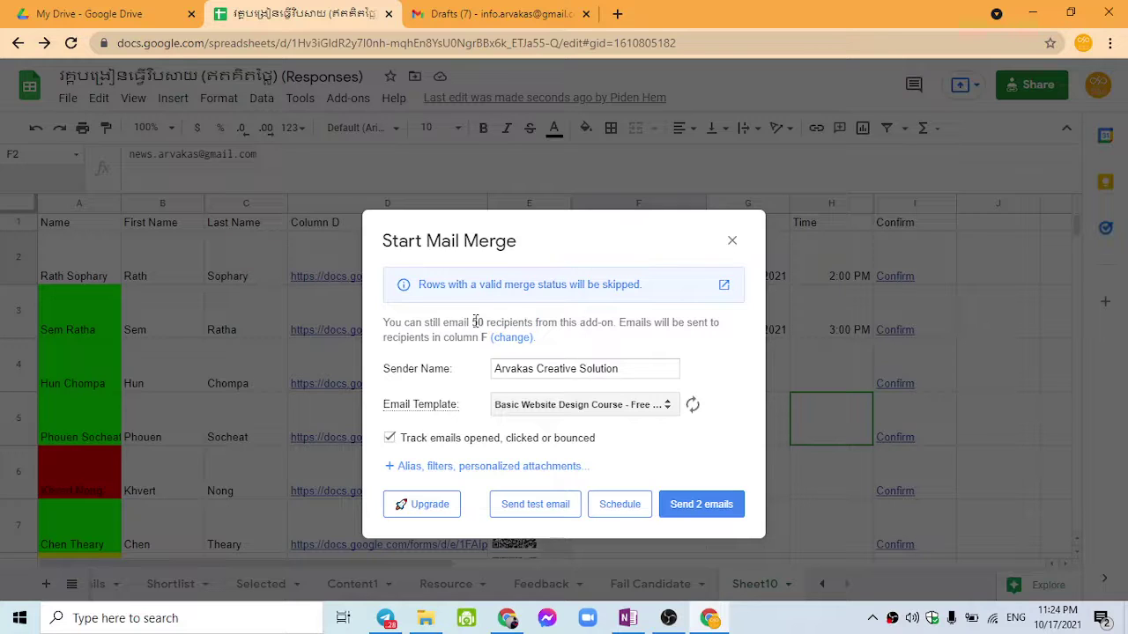
pyautogui.moveTo(474, 323); pyautogui.dragTo(509, 322)
pyautogui.click(470, 351)
pyautogui.moveTo(471, 323); pyautogui.dragTo(487, 319)
pyautogui.click(468, 322)
pyautogui.tripleClick(474, 322)
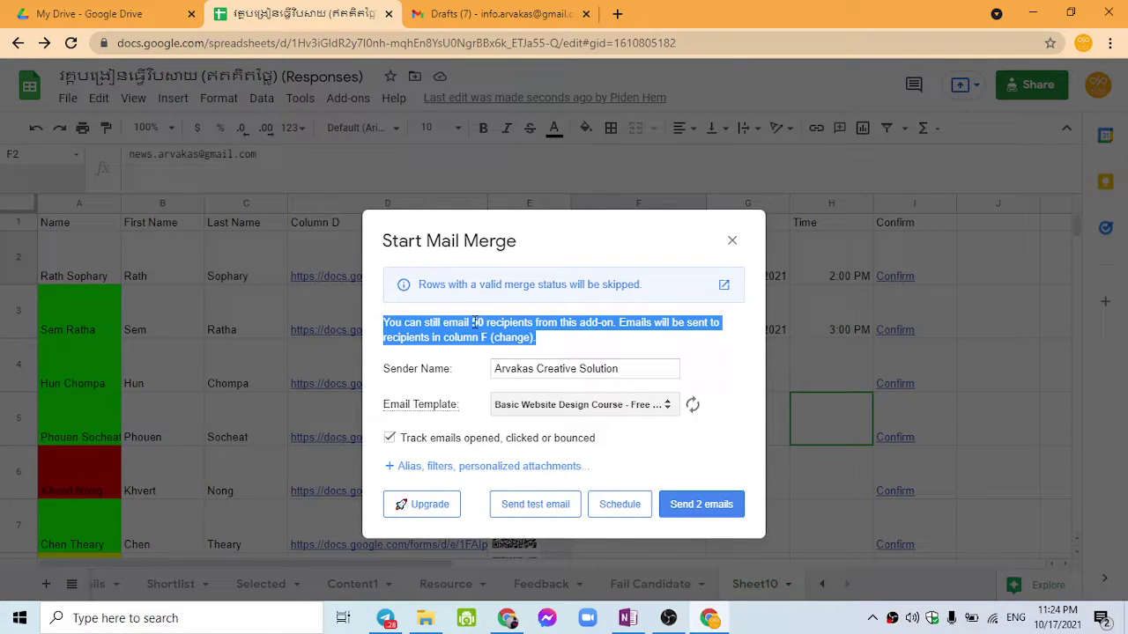
pyautogui.doubleClick(477, 323)
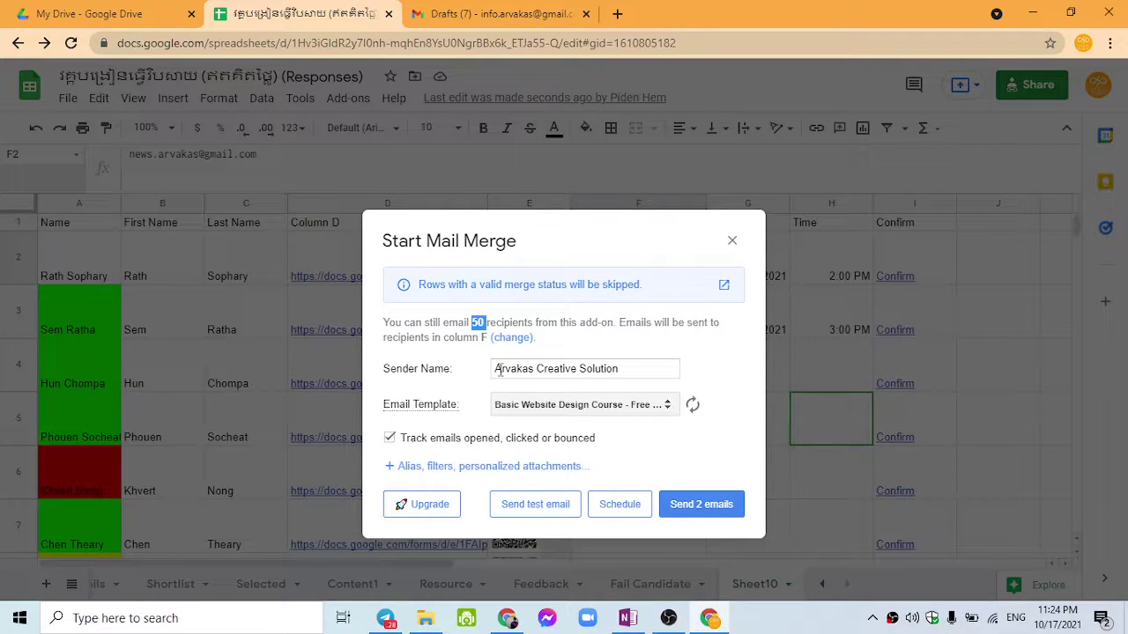
# Step: Select '{{First Name}} Congratulation you are shortlisted' as the email template
pyautogui.click(525, 405)
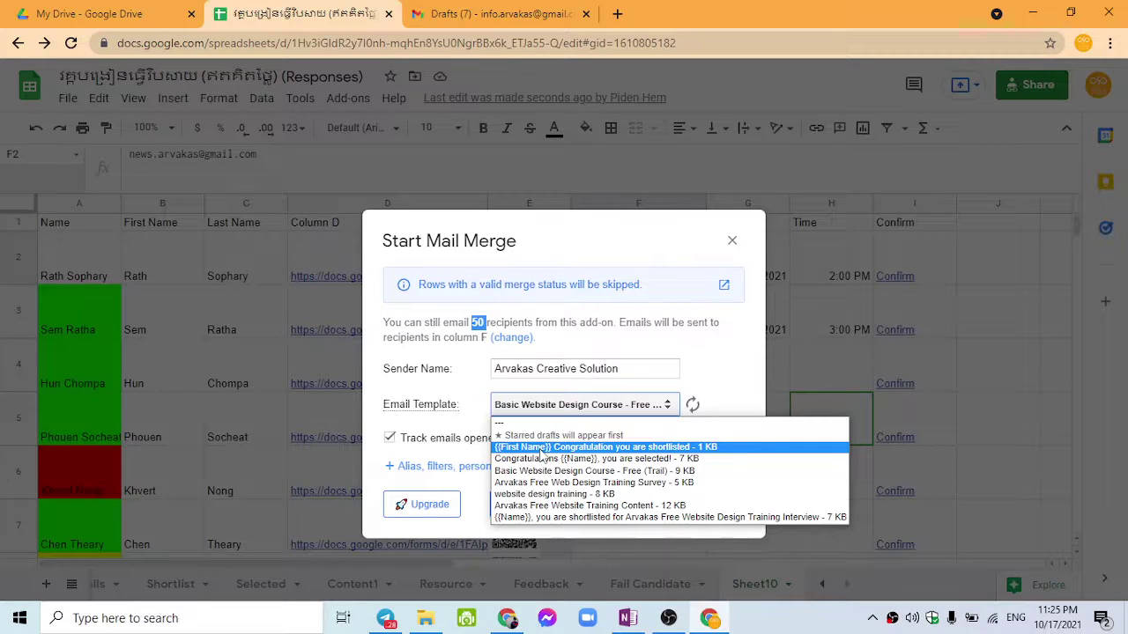
pyautogui.click(542, 447)
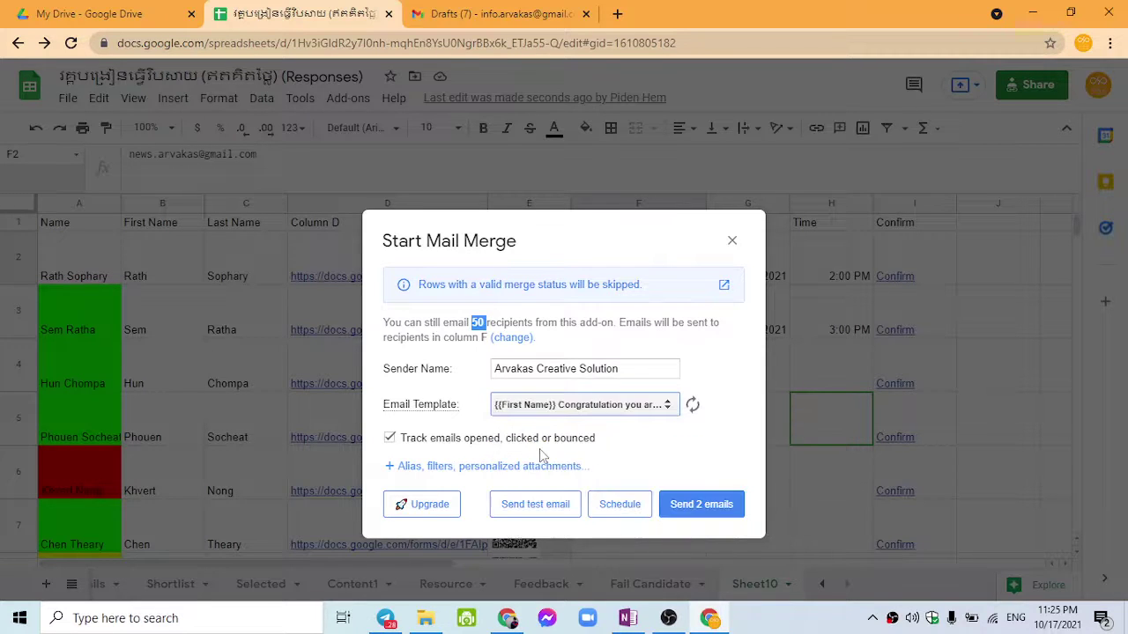
pyautogui.click(544, 407)
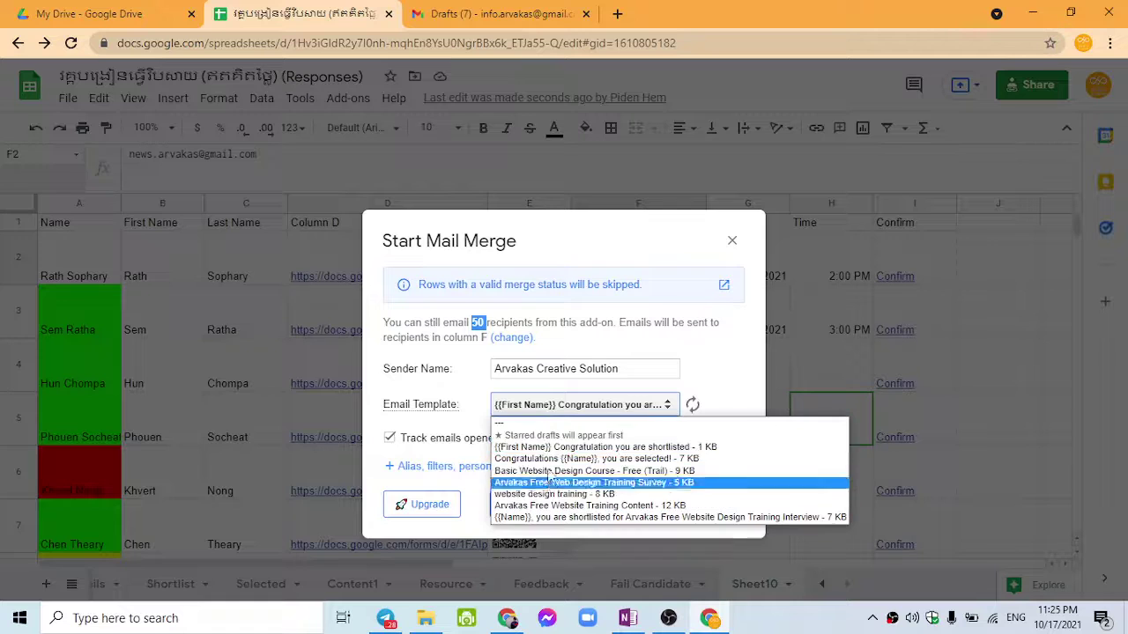
pyautogui.click(546, 447)
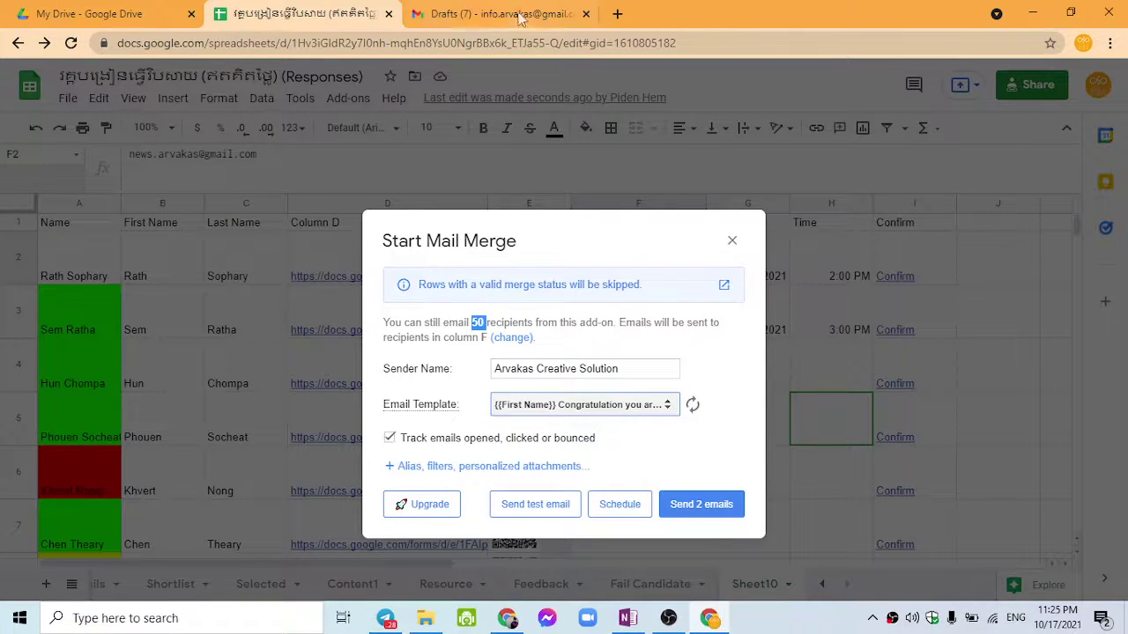
pyautogui.click(484, 14)
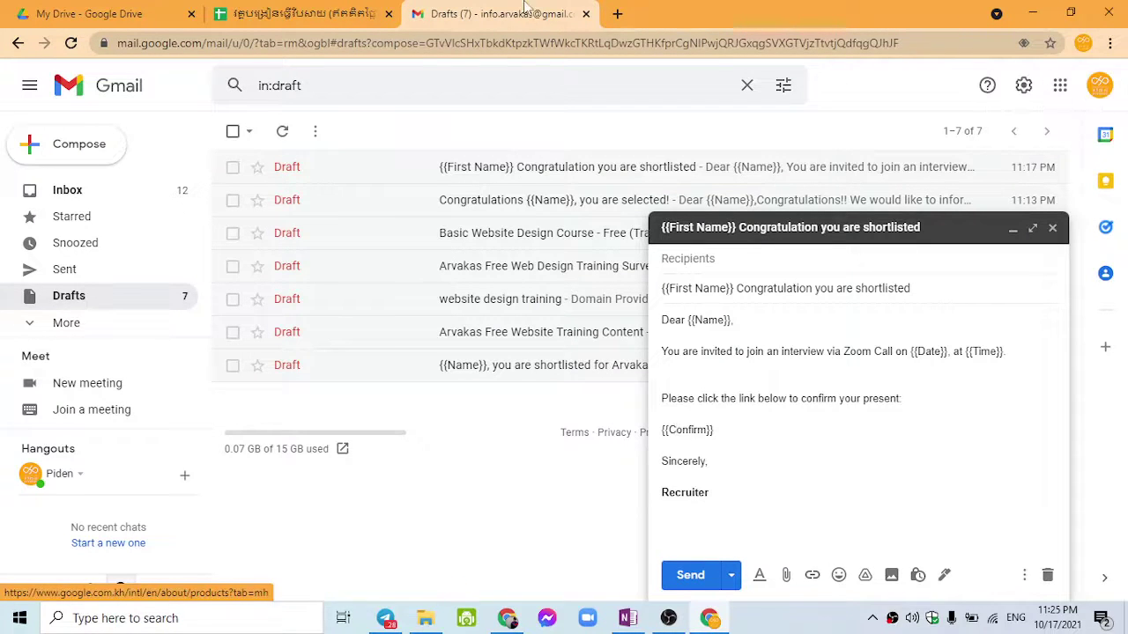
pyautogui.click(287, 14)
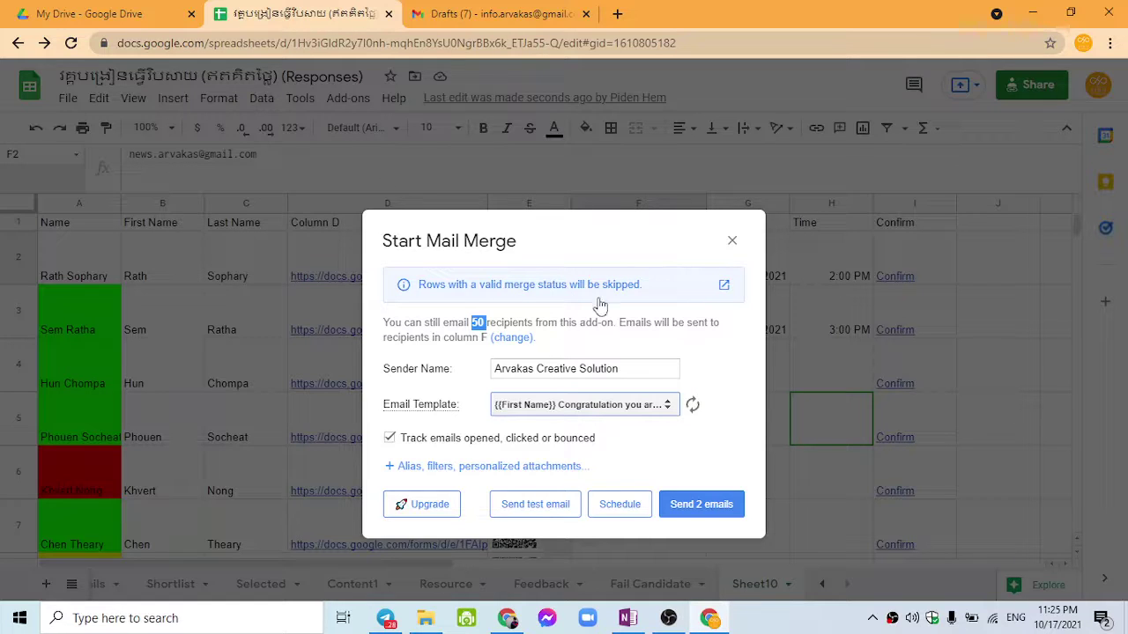
# Step: Reconfirm the shortlisted congratulation template and show the 'Alias, filters, personalized attachments' options
pyautogui.click(442, 390)
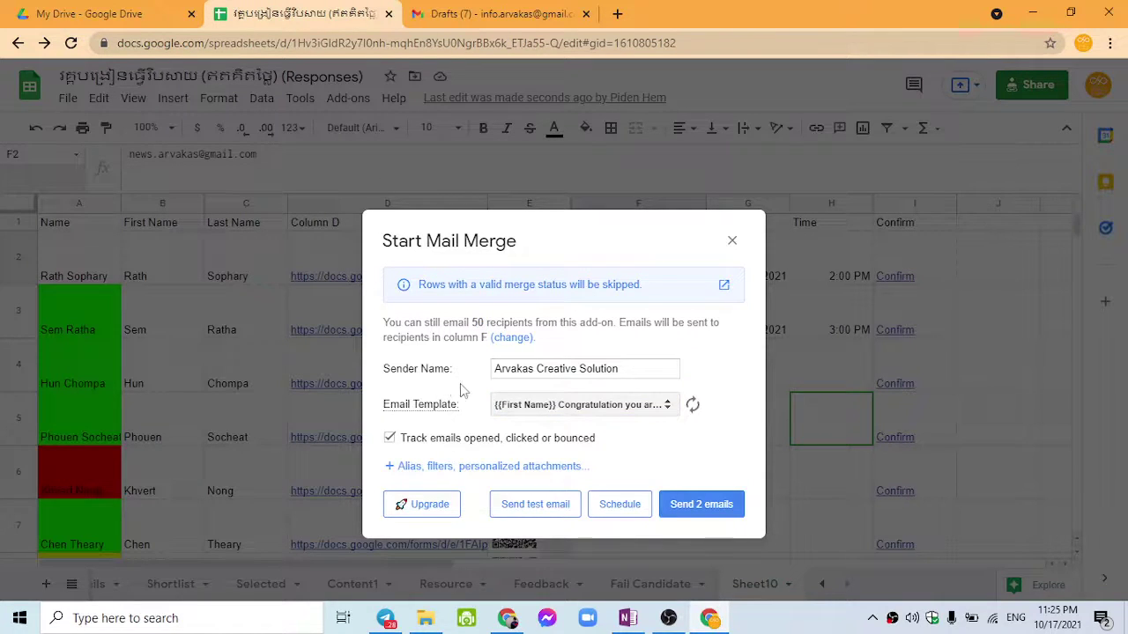
pyautogui.click(540, 406)
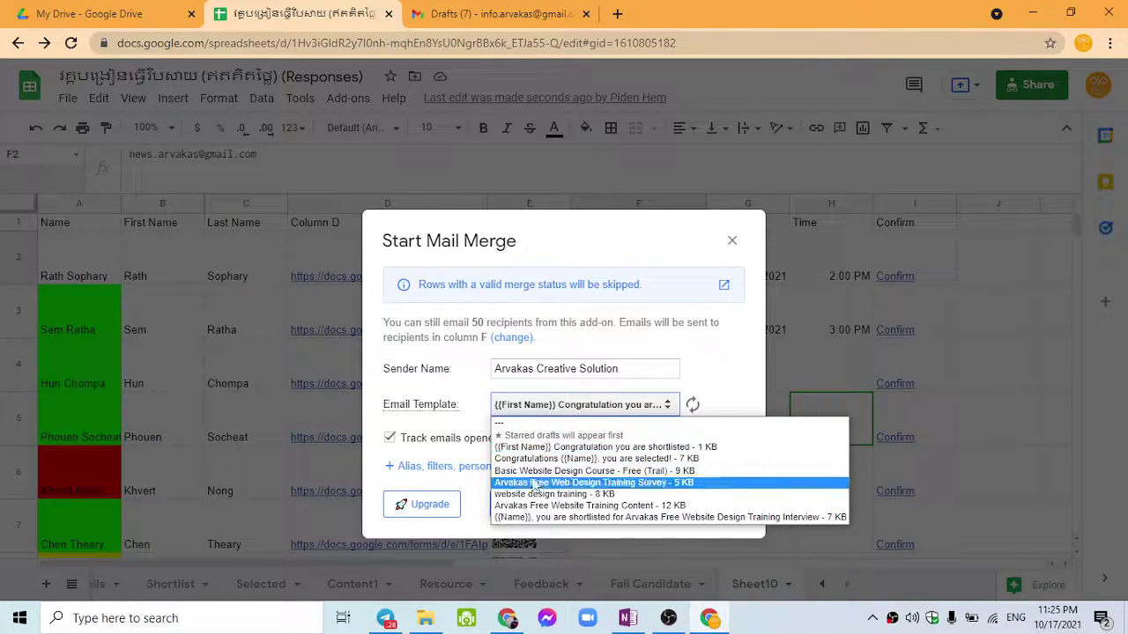
pyautogui.click(548, 446)
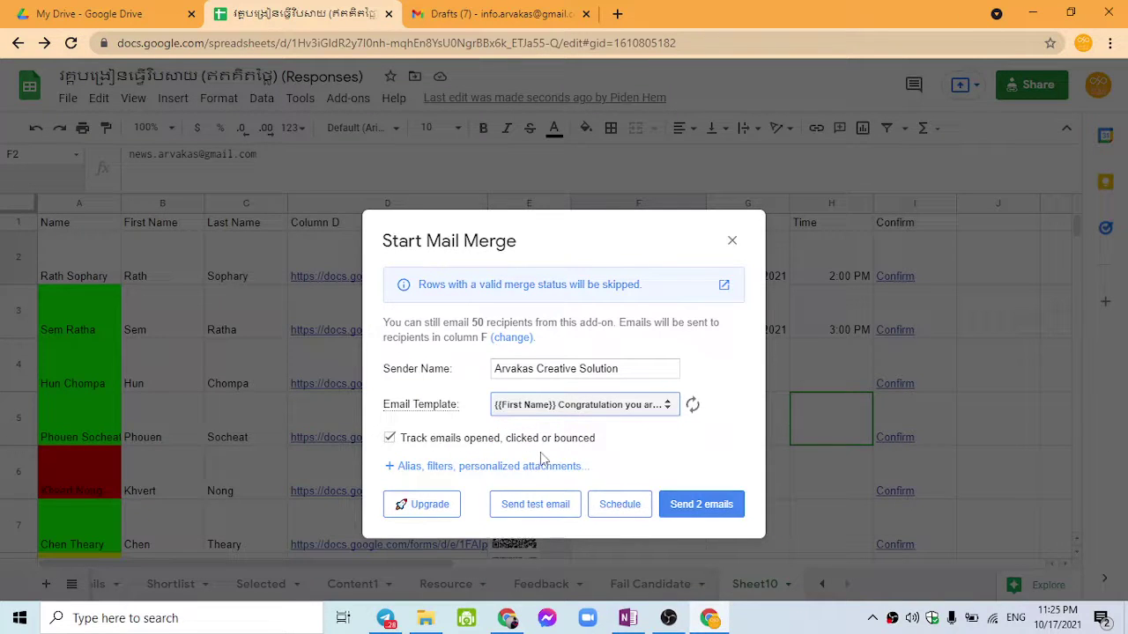
pyautogui.click(407, 444)
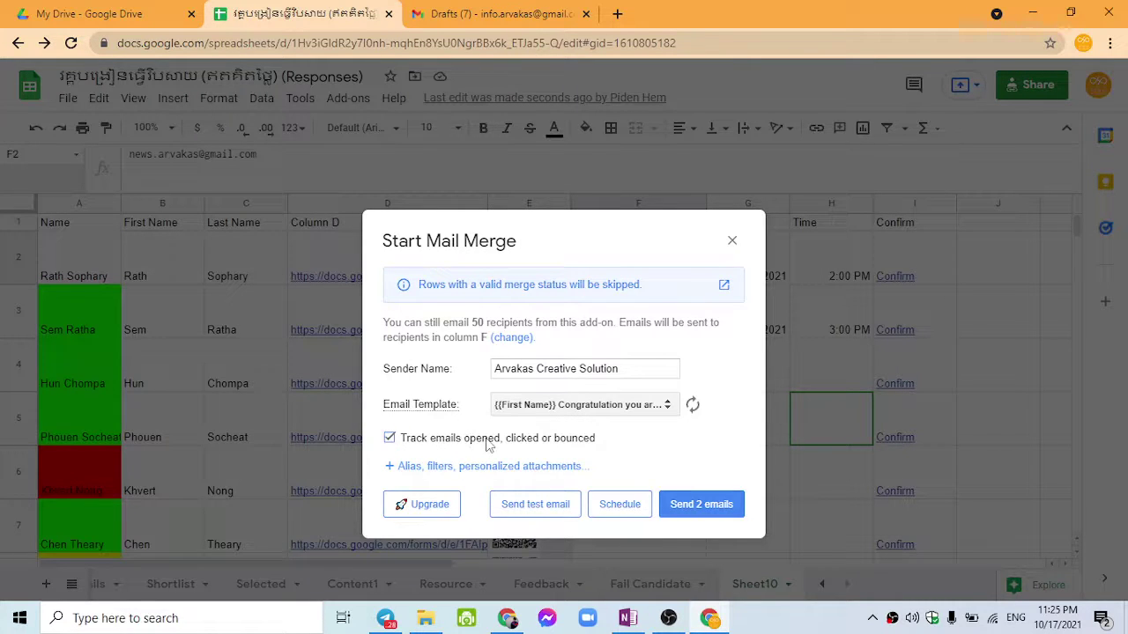
pyautogui.click(516, 469)
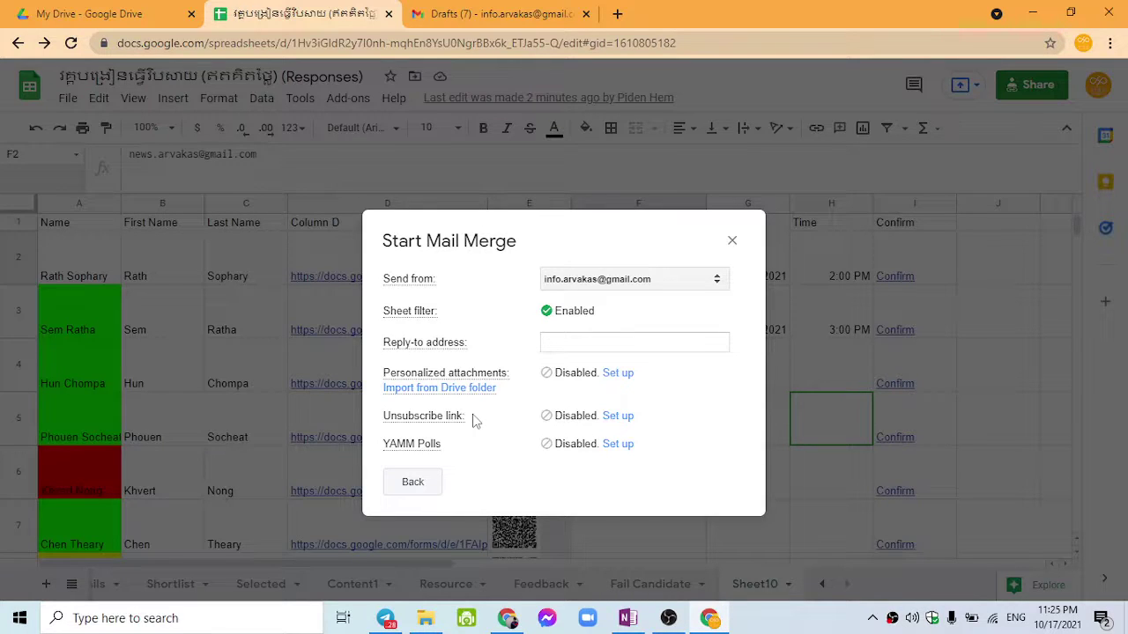
# Step: Highlight the Unsubscribe link option, then return to the main Start Mail Merge screen
pyautogui.moveTo(409, 421); pyautogui.dragTo(452, 423)
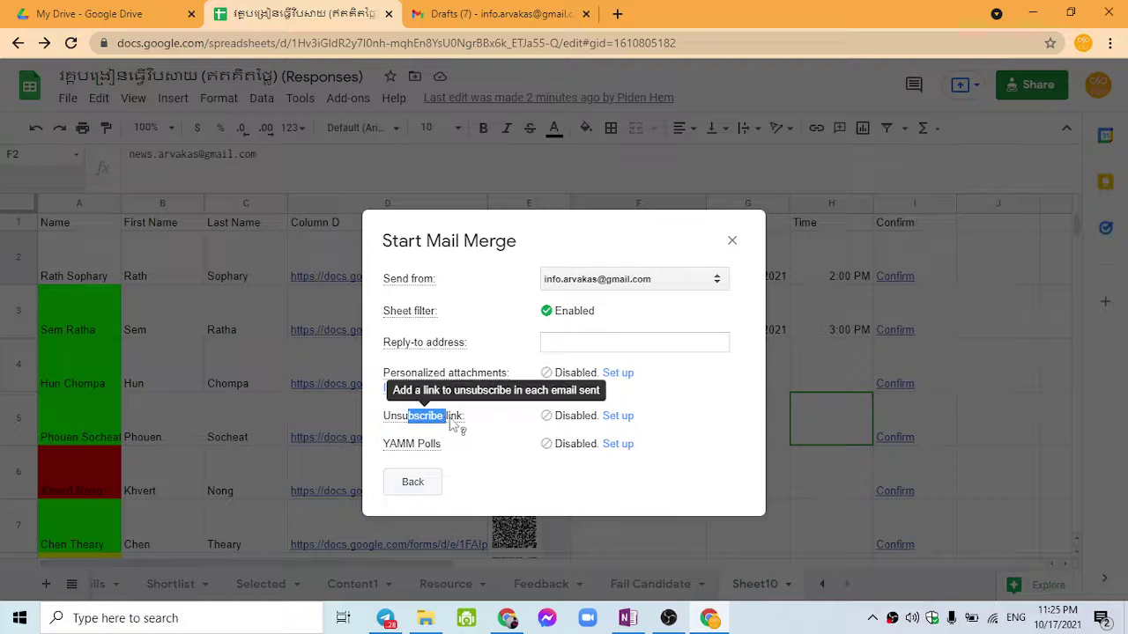
pyautogui.tripleClick(401, 420)
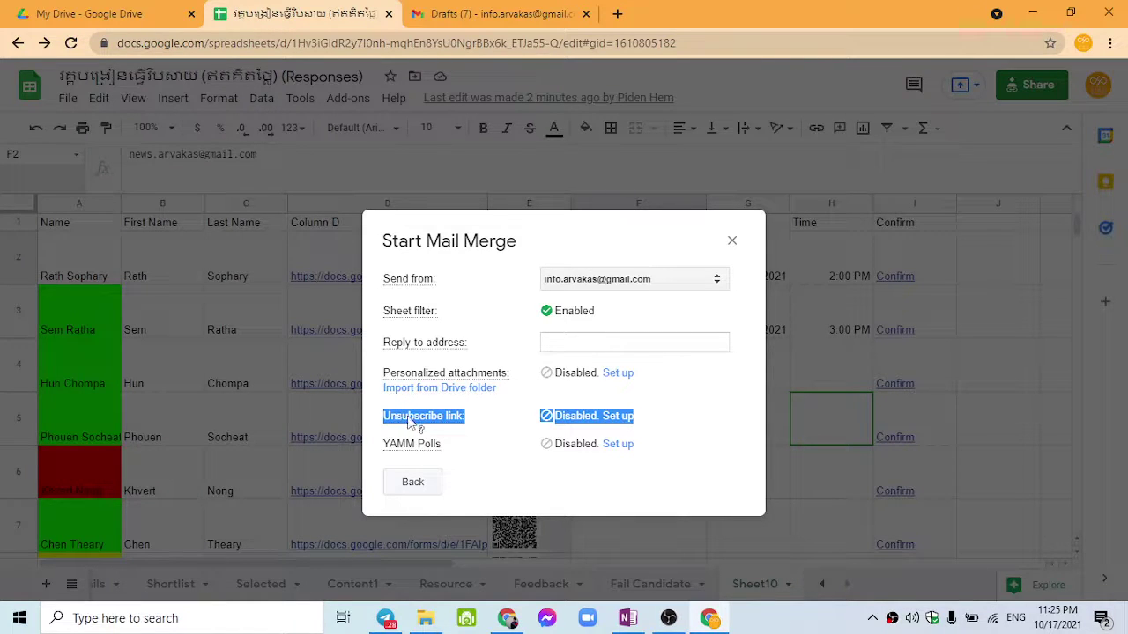
pyautogui.click(411, 440)
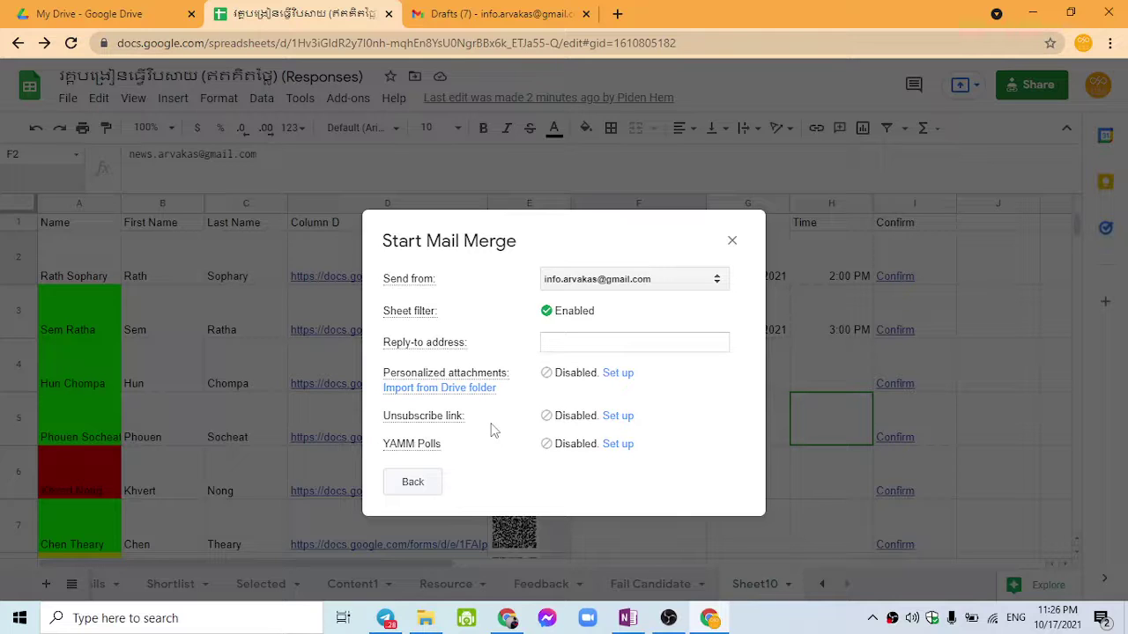
pyautogui.moveTo(493, 430); pyautogui.dragTo(388, 415)
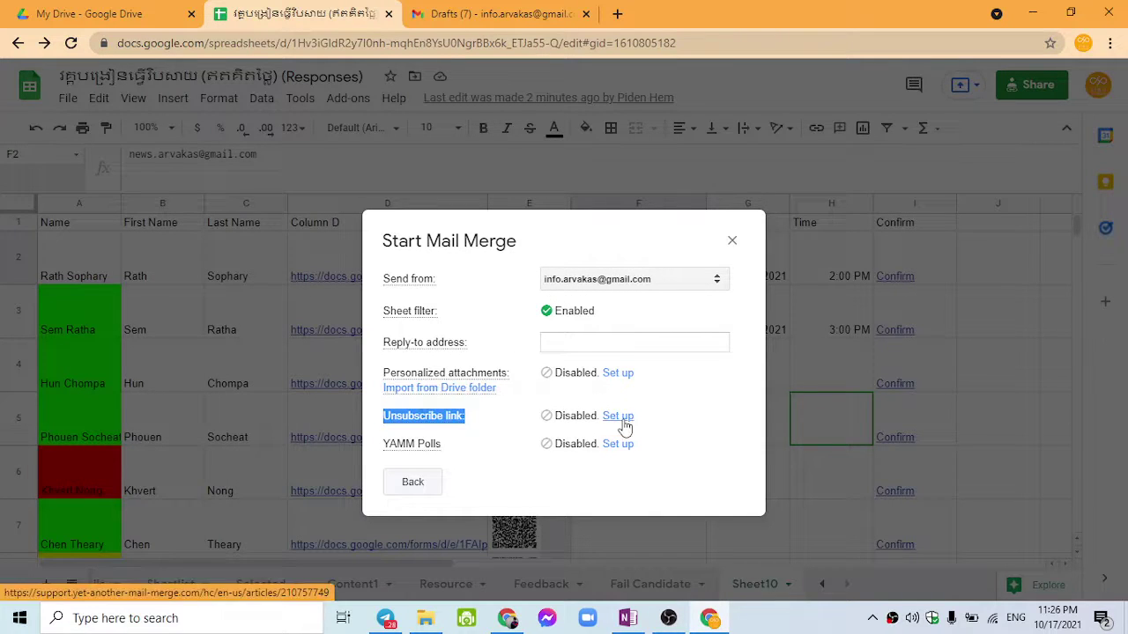
pyautogui.moveTo(418, 423)
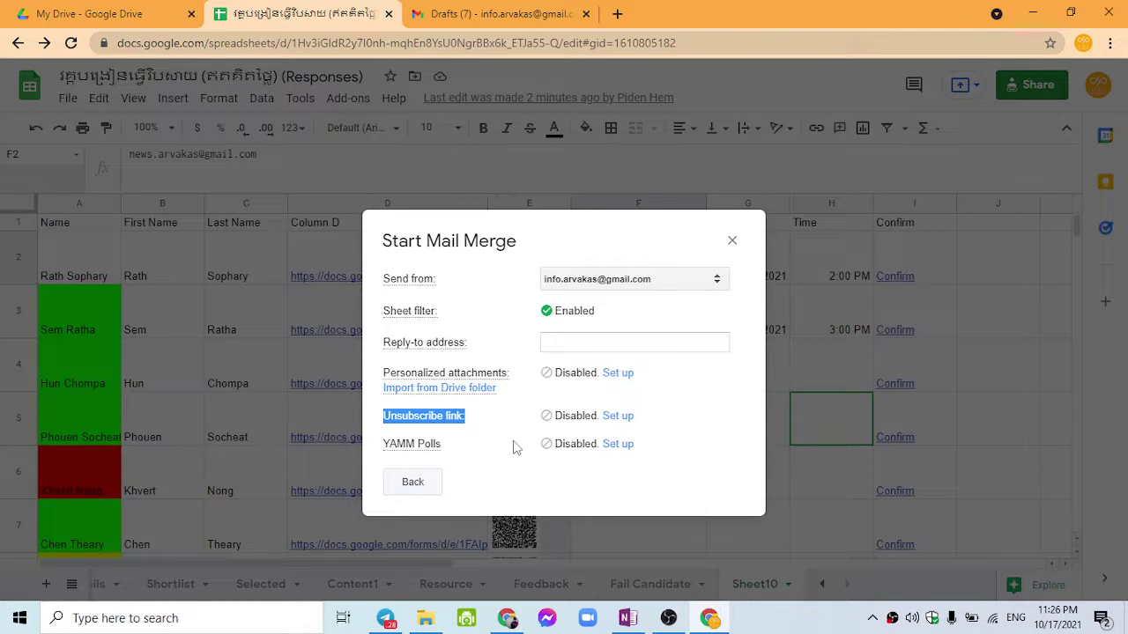
pyautogui.click(420, 488)
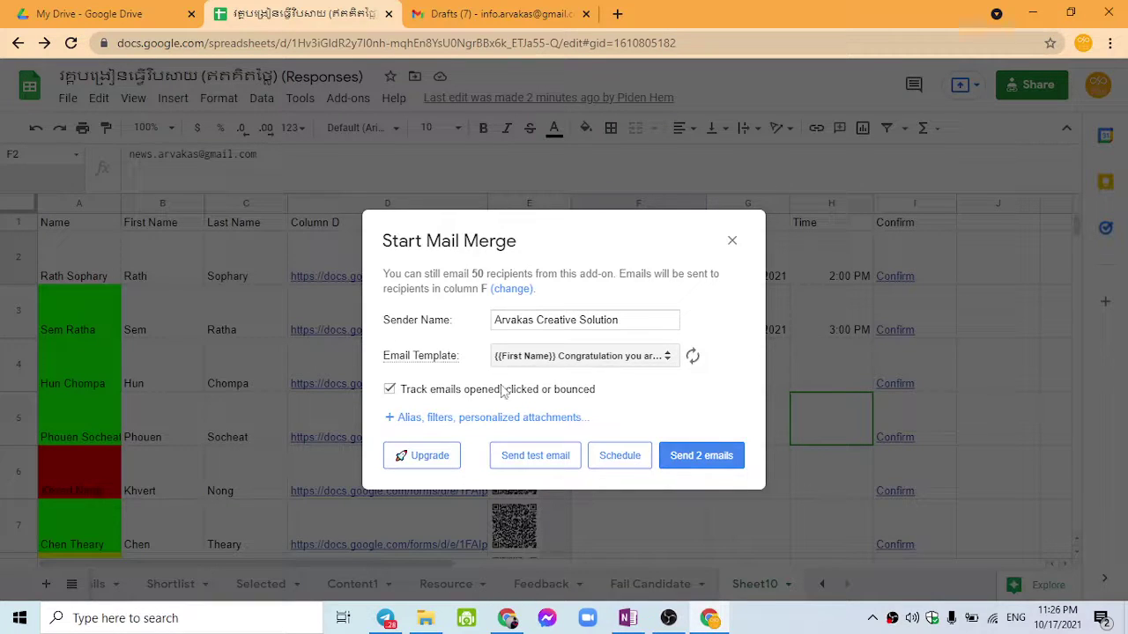
# Step: Send the 2 merged invitation emails
pyautogui.click(679, 465)
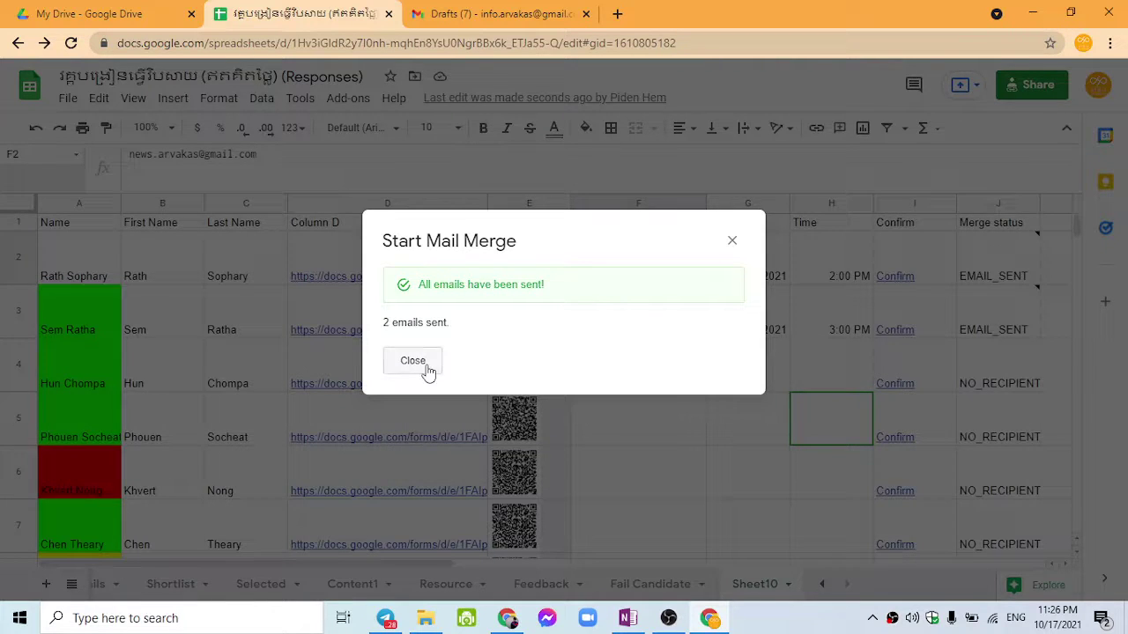
# Step: Close the send confirmation and review the merge notes on cells F2 through F6
pyautogui.click(423, 369)
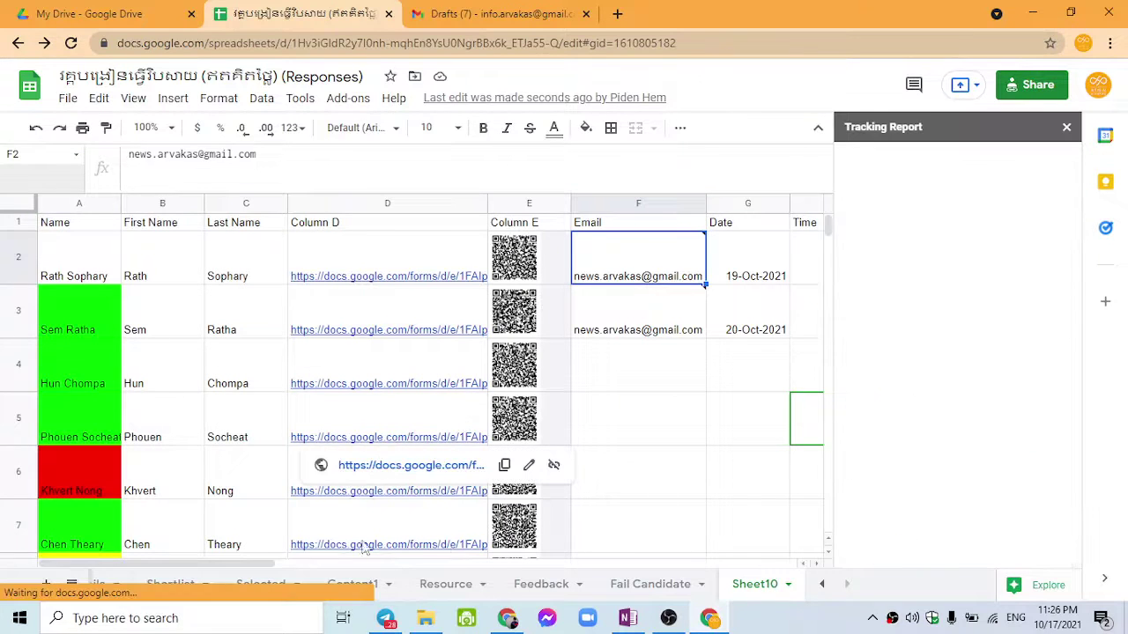
pyautogui.moveTo(249, 562); pyautogui.dragTo(383, 551)
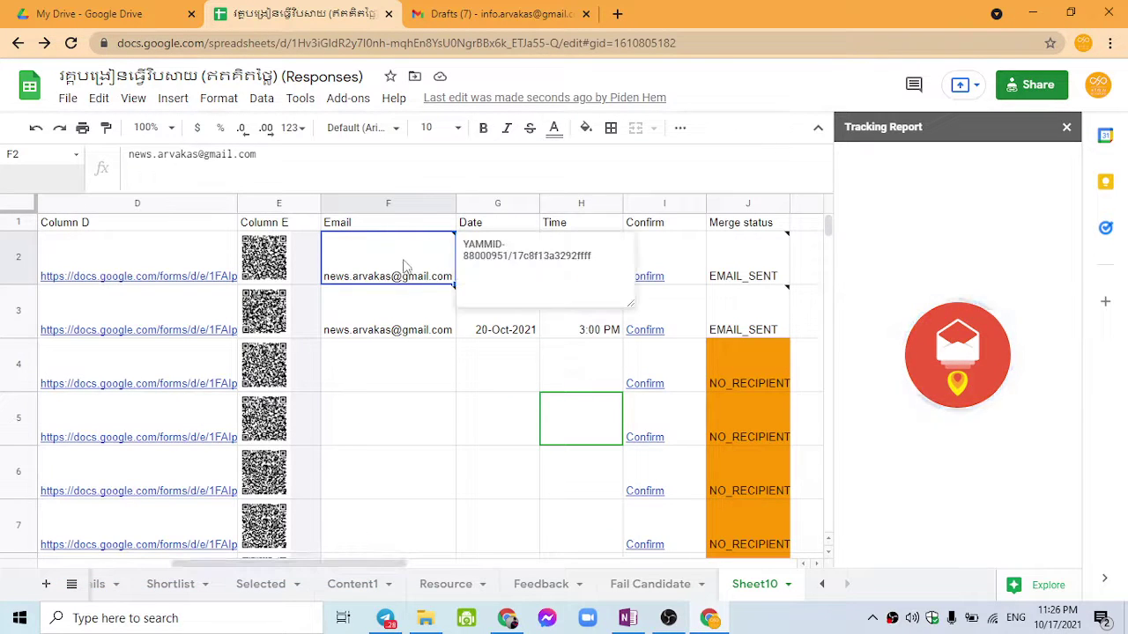
pyautogui.click(401, 318)
pyautogui.click(392, 364)
pyautogui.click(385, 432)
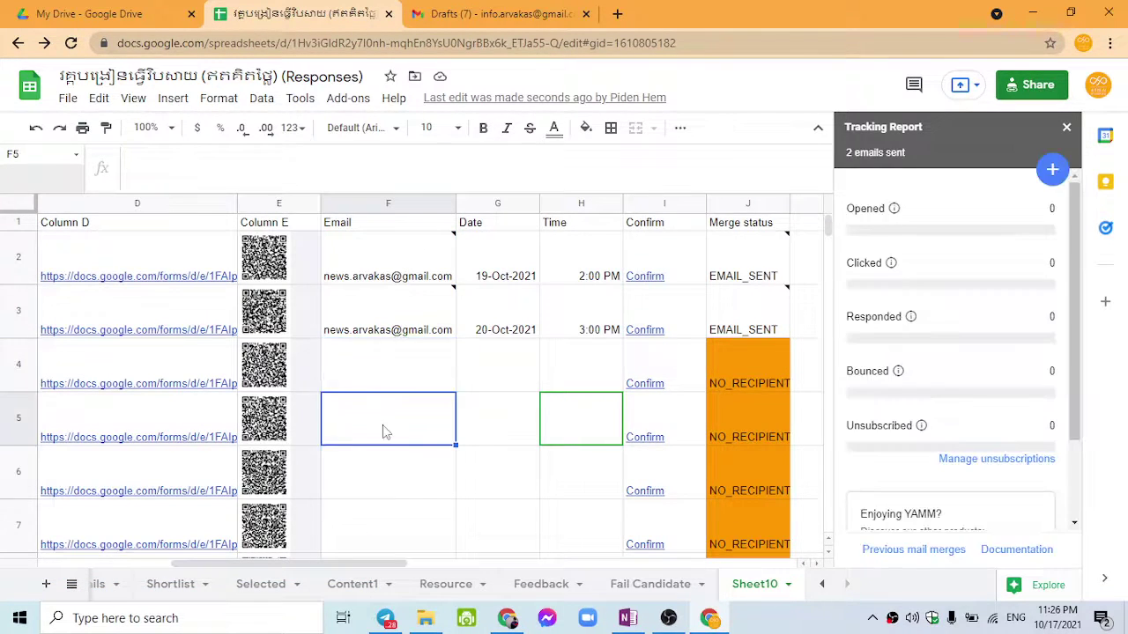
pyautogui.click(380, 476)
pyautogui.click(394, 387)
pyautogui.click(389, 328)
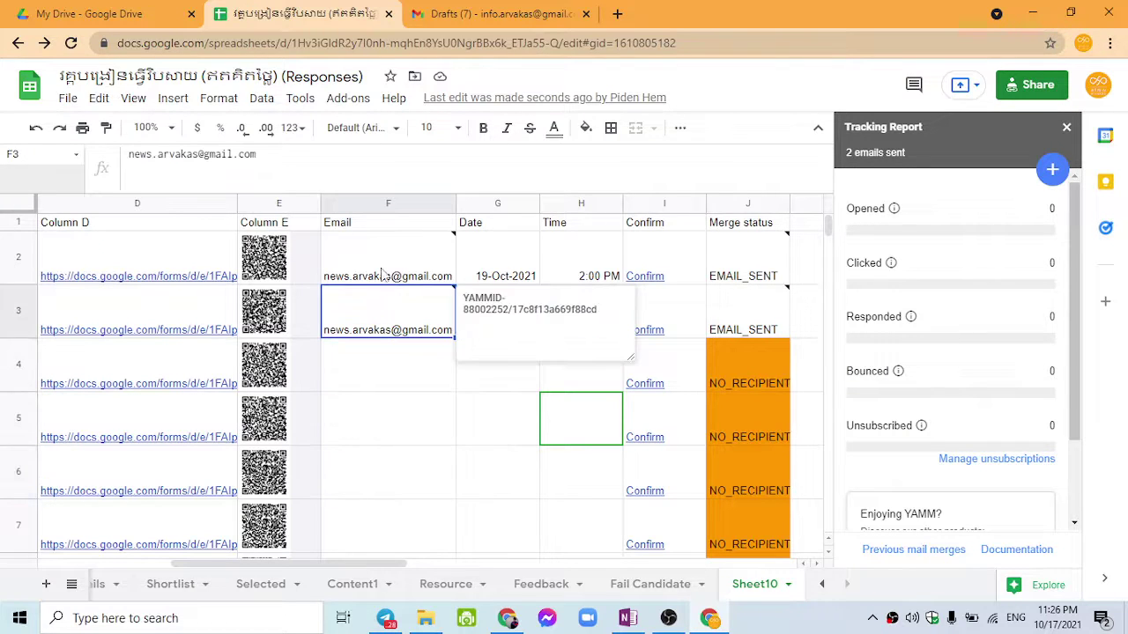
pyautogui.press('Up')
# Step: Check the J2 and J3 sent-timestamp notes, F3's address, and the report's Unsubscribed count
pyautogui.moveTo(339, 564); pyautogui.dragTo(390, 571)
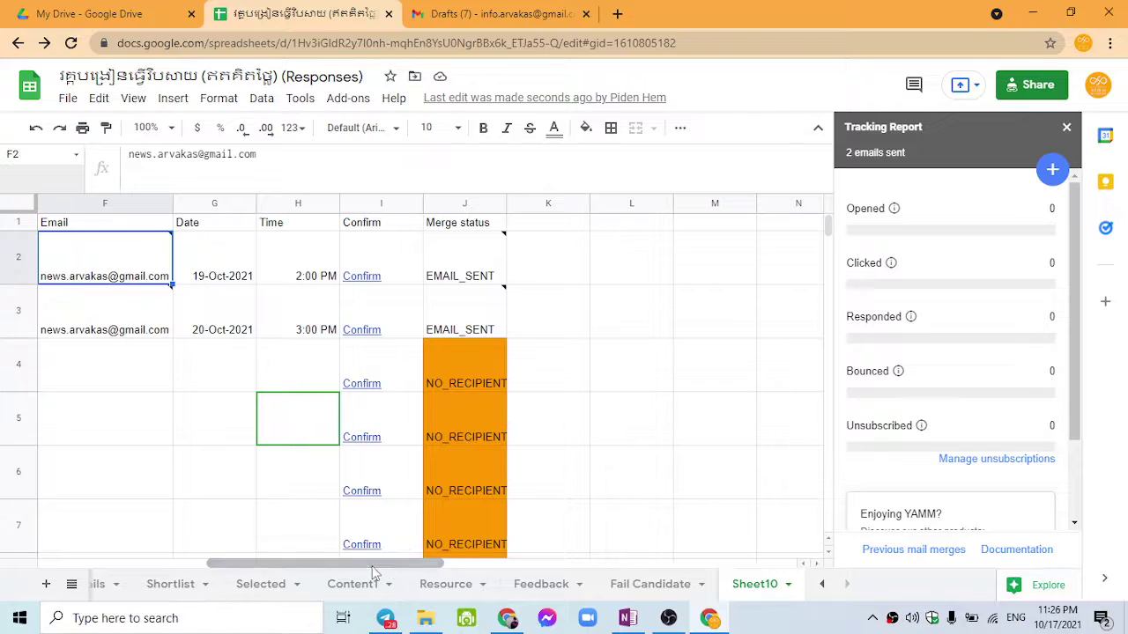
pyautogui.click(445, 265)
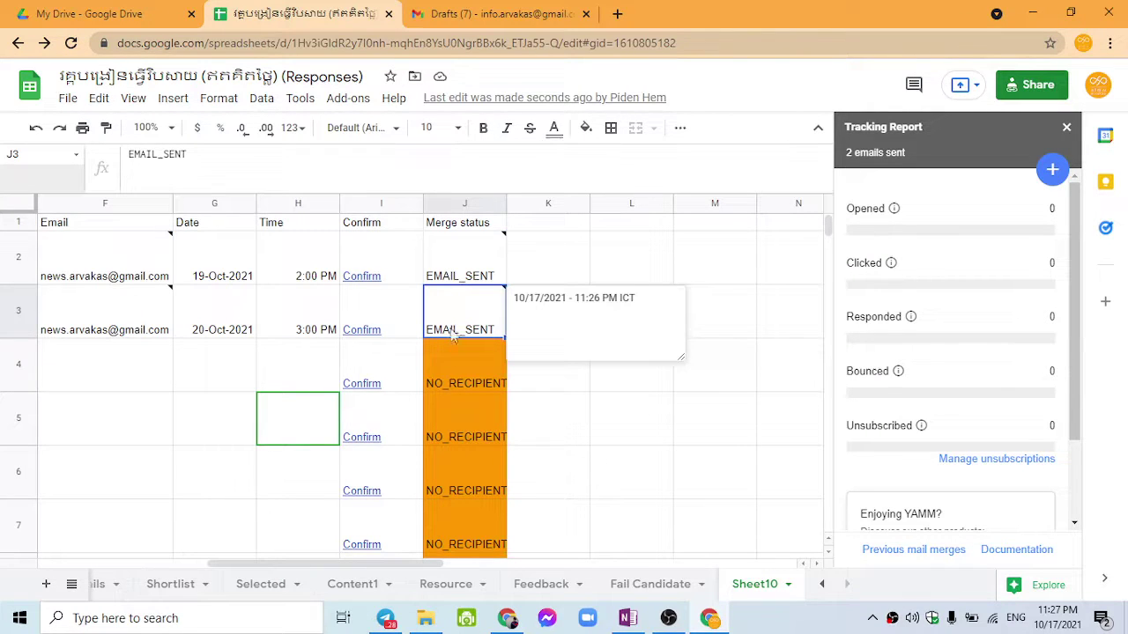
pyautogui.click(453, 308)
pyautogui.click(454, 275)
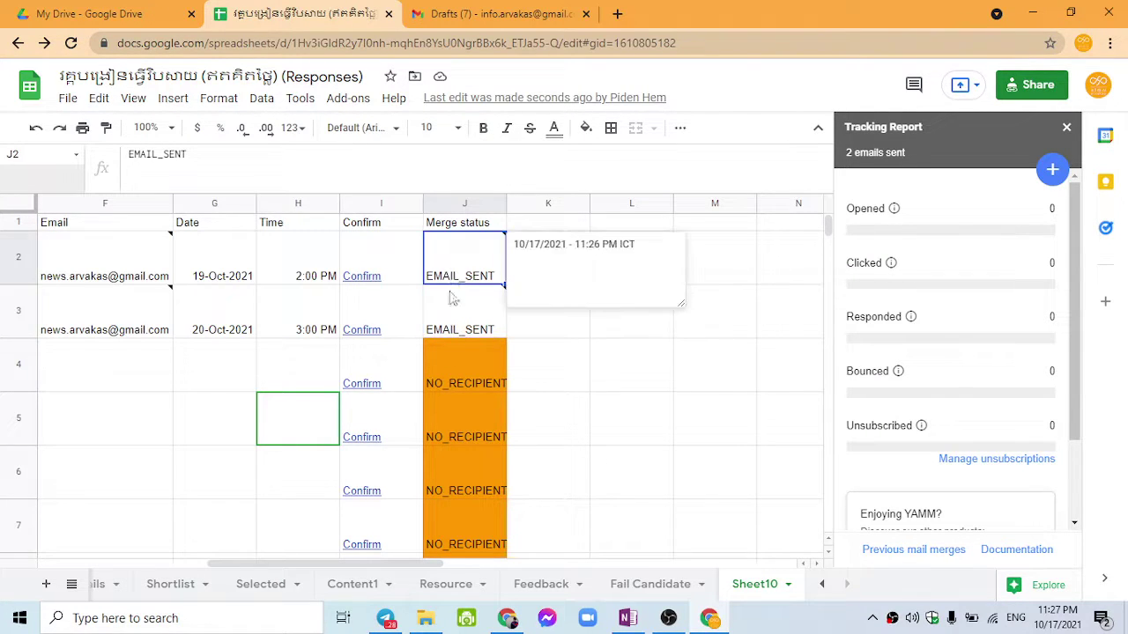
pyautogui.click(456, 309)
pyautogui.click(463, 267)
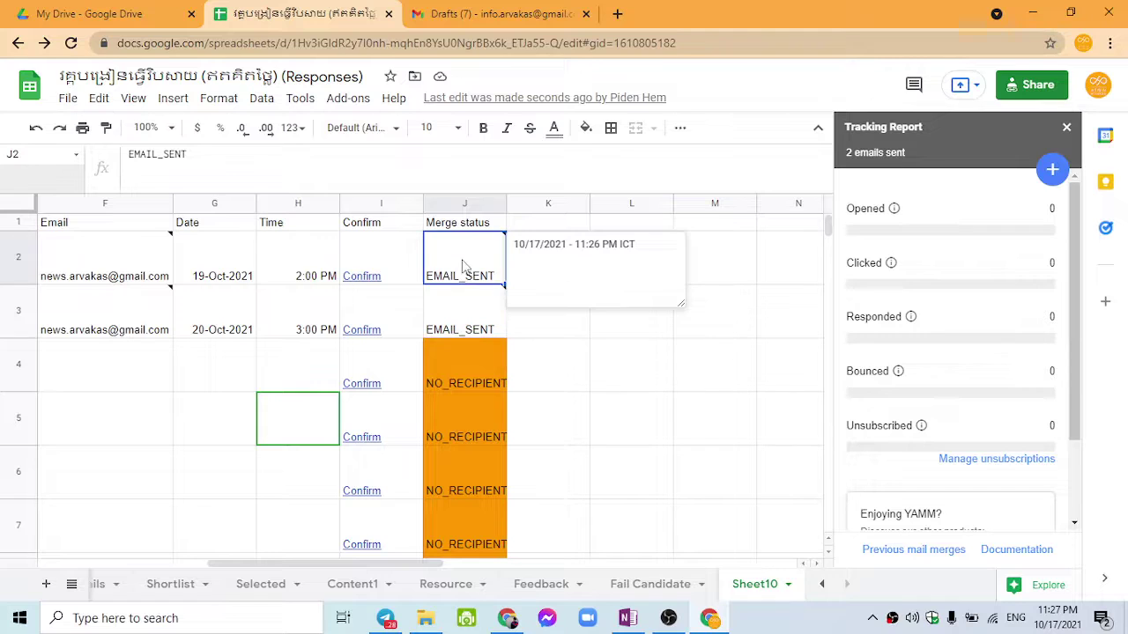
pyautogui.click(460, 320)
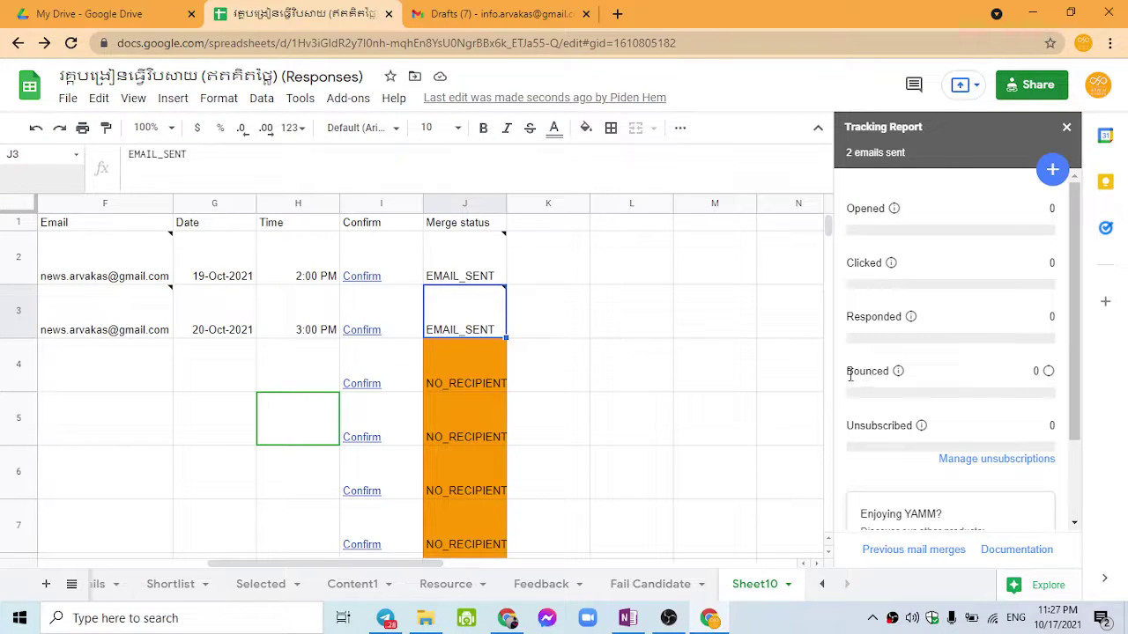
pyautogui.doubleClick(113, 323)
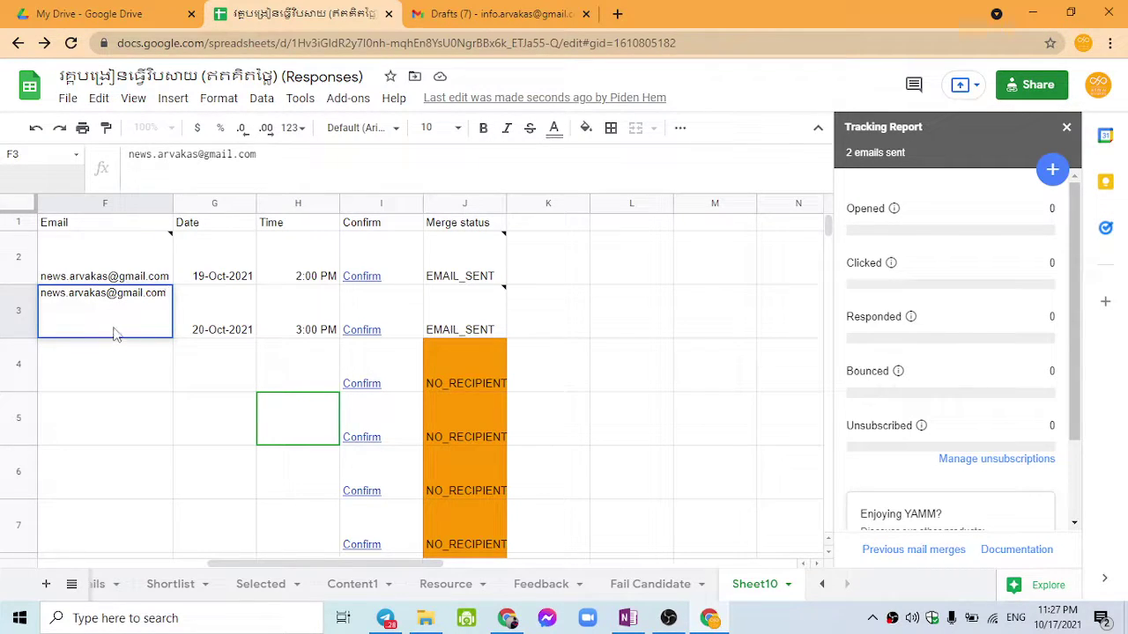
pyautogui.click(144, 369)
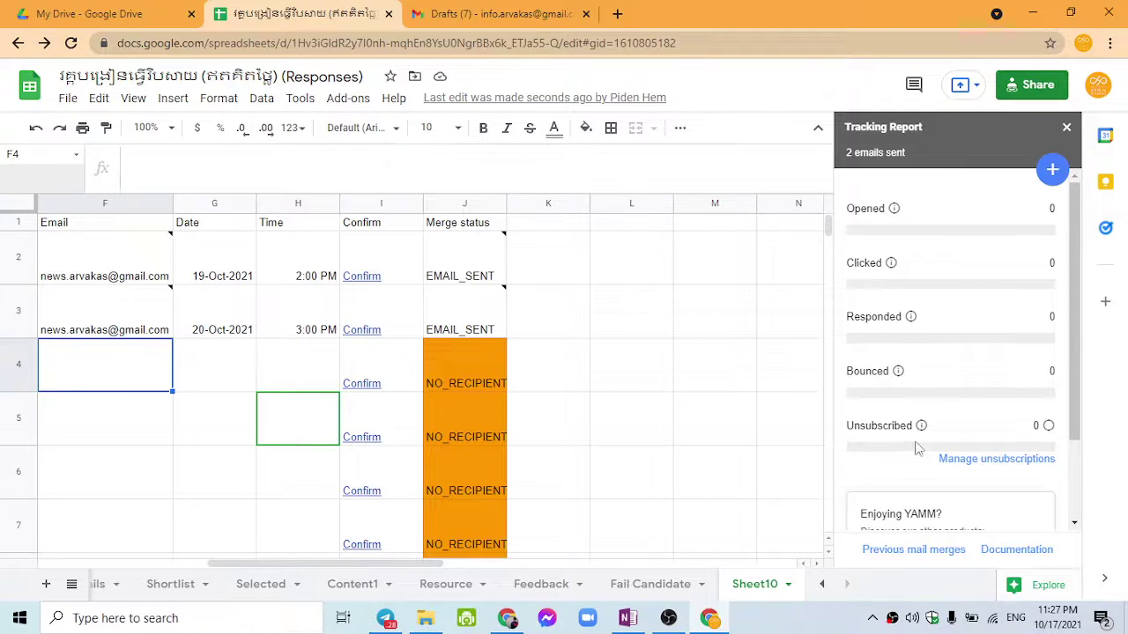
pyautogui.moveTo(877, 425); pyautogui.dragTo(925, 427)
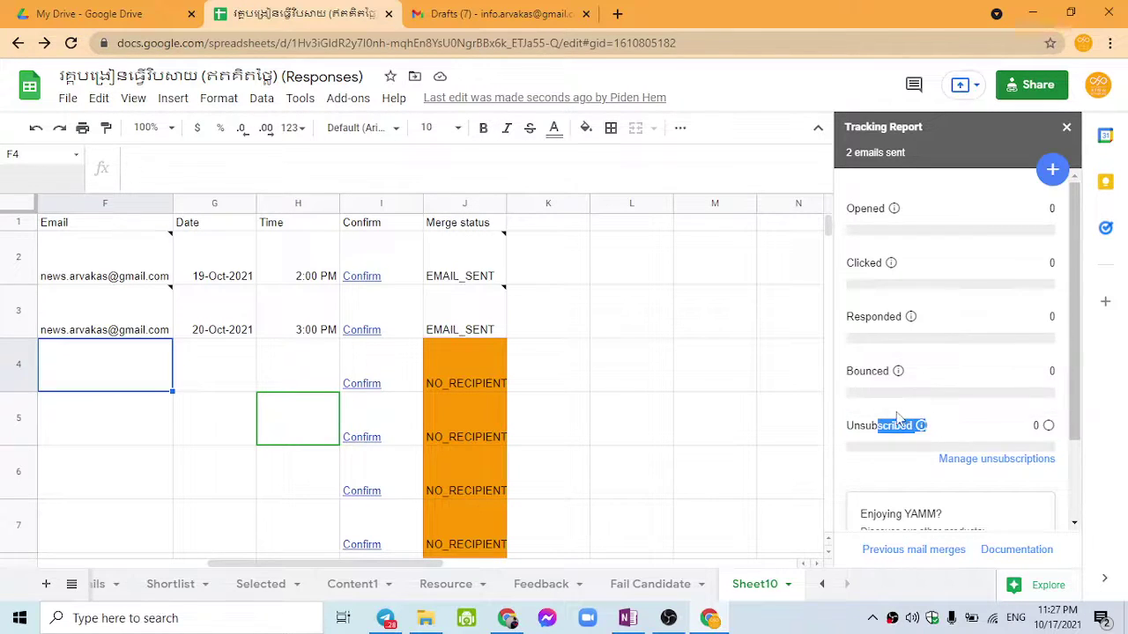
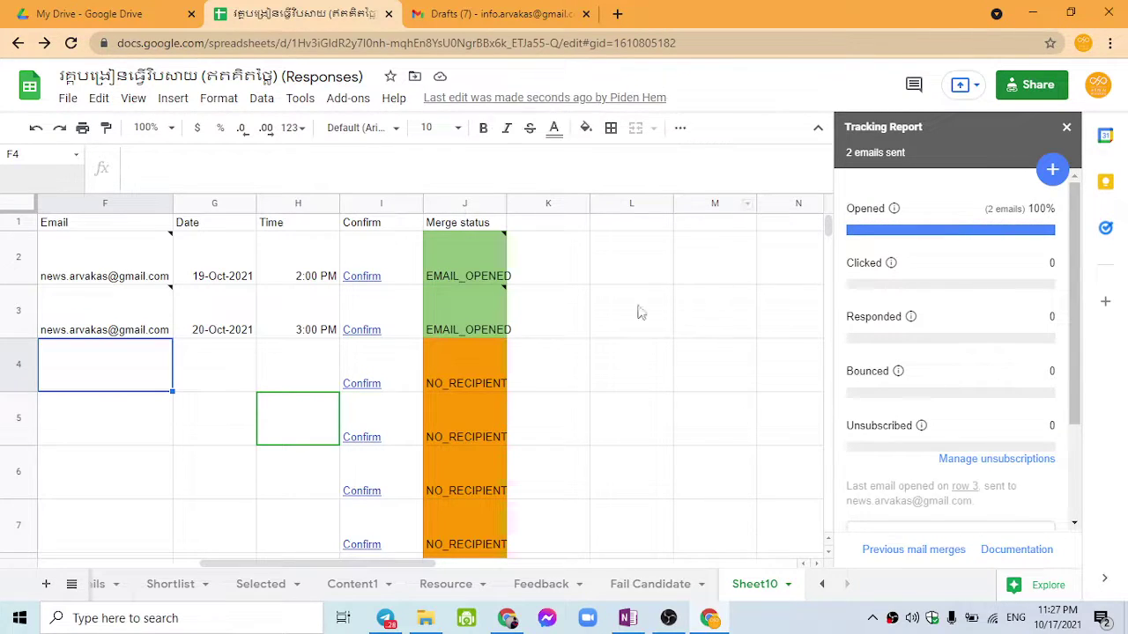
# Step: Read the YAMM 'Opened' notes in J2 and J3 for both sent invitations
pyautogui.click(467, 276)
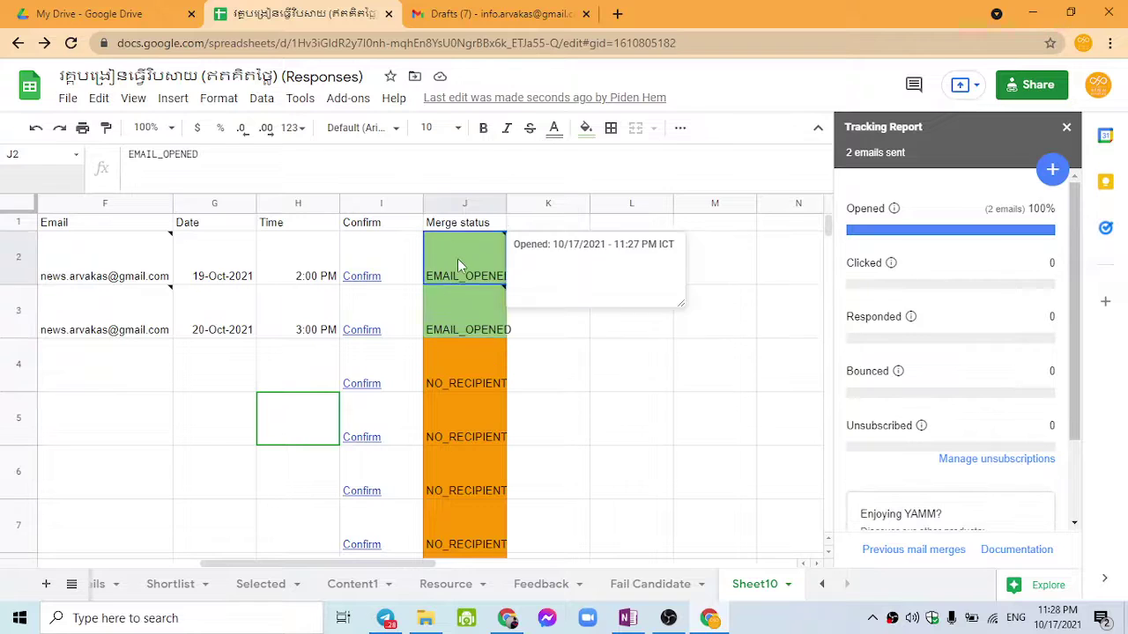
pyautogui.click(464, 350)
pyautogui.click(467, 317)
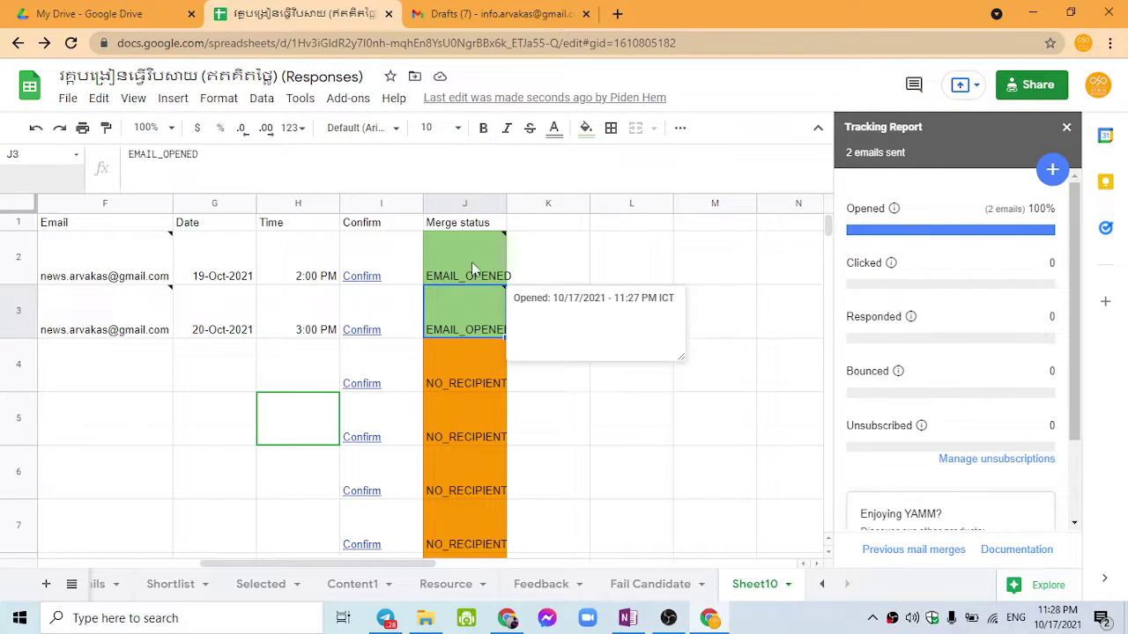
pyautogui.click(472, 261)
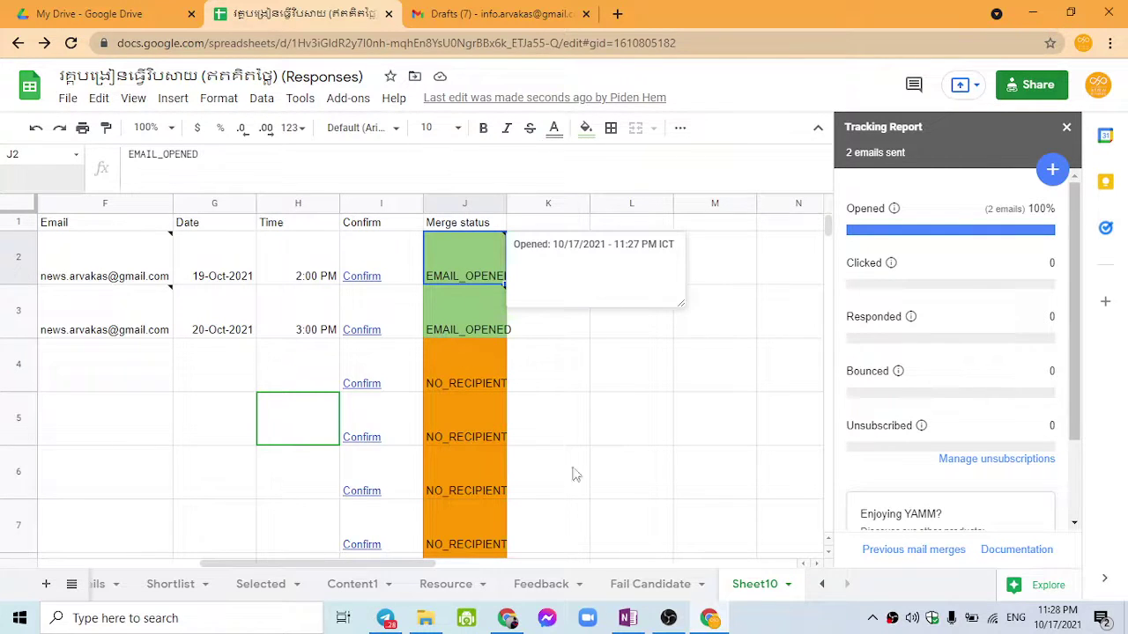
# Step: Switch over to the Gmail Drafts list, passing the silent form submission article
pyautogui.click(506, 617)
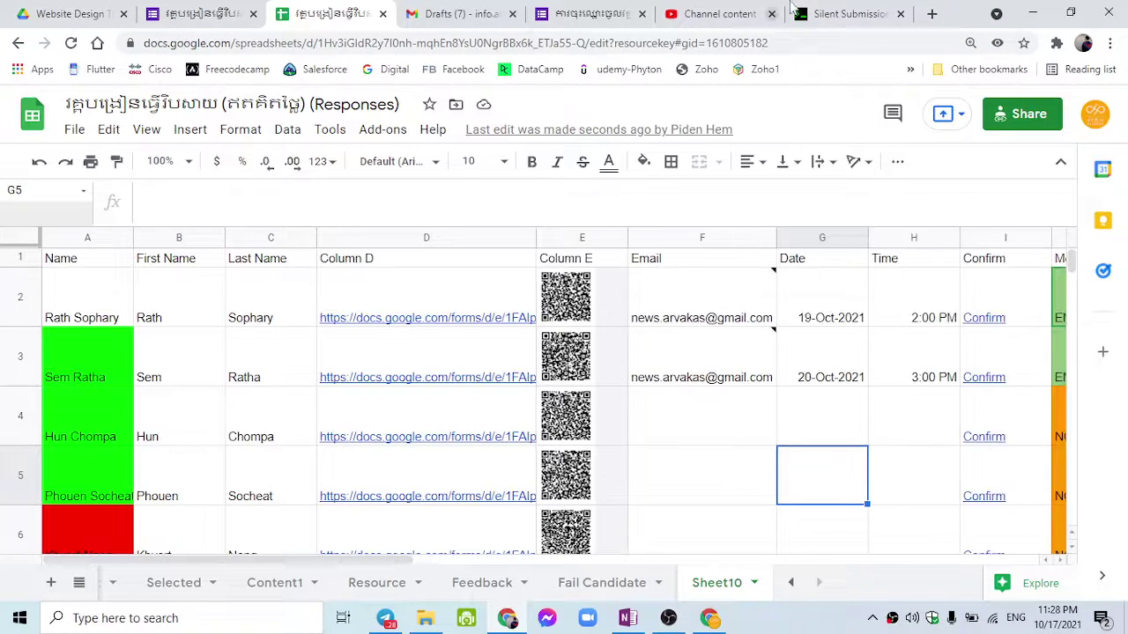
pyautogui.click(797, 12)
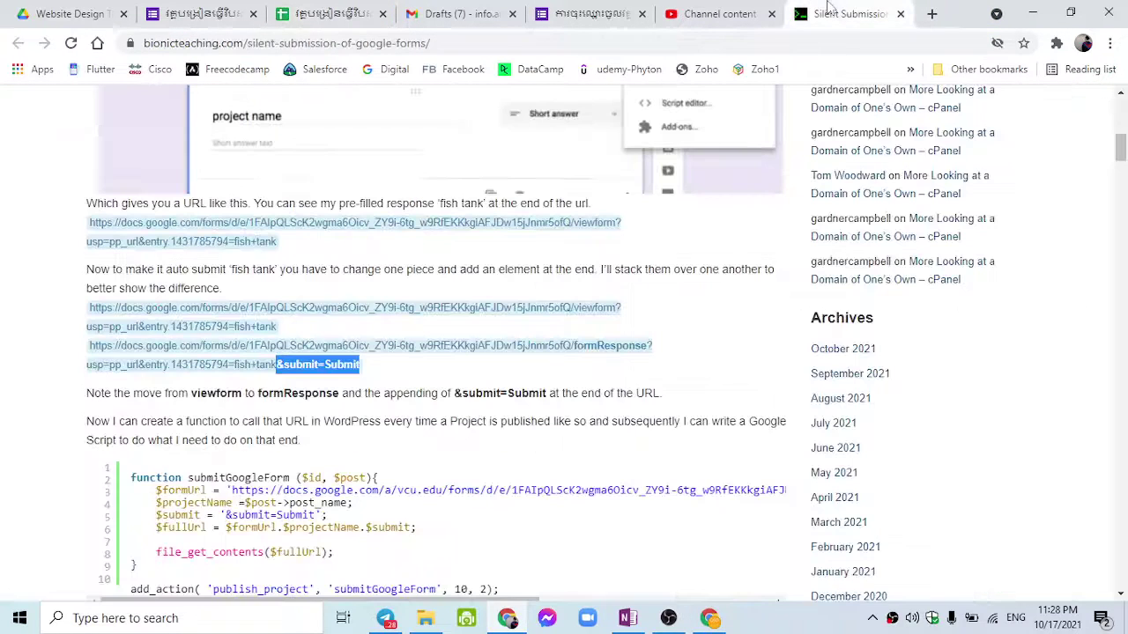
pyautogui.click(866, 39)
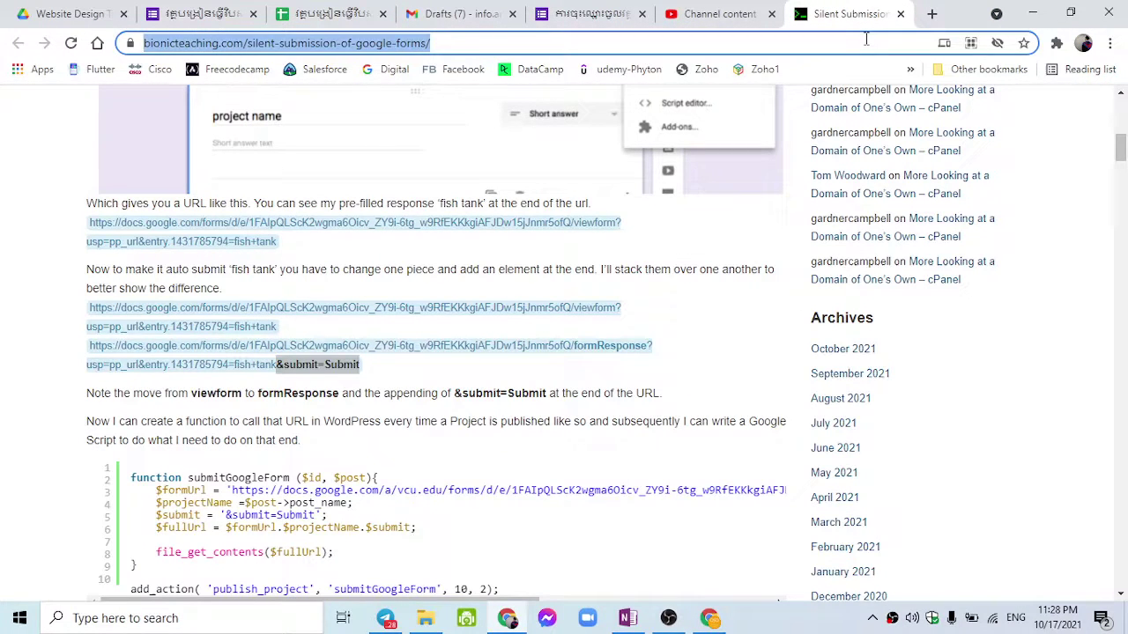
pyautogui.click(455, 15)
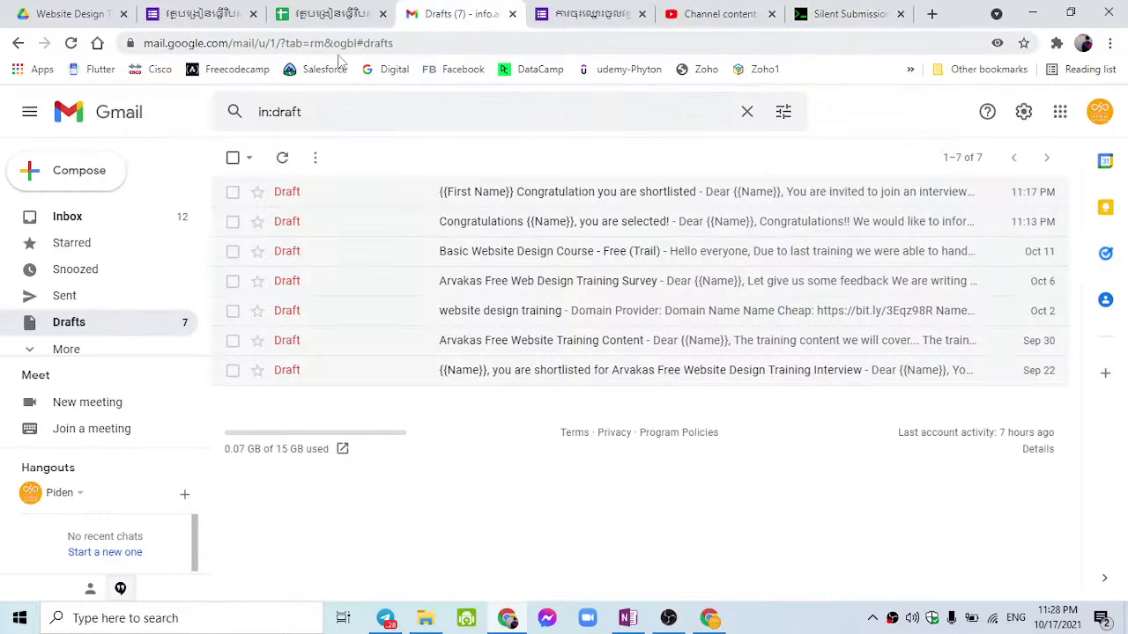
# Step: Change the Gmail URL's account number to 2 to load the recipient's mailbox
pyautogui.moveTo(279, 43); pyautogui.dragTo(505, 43)
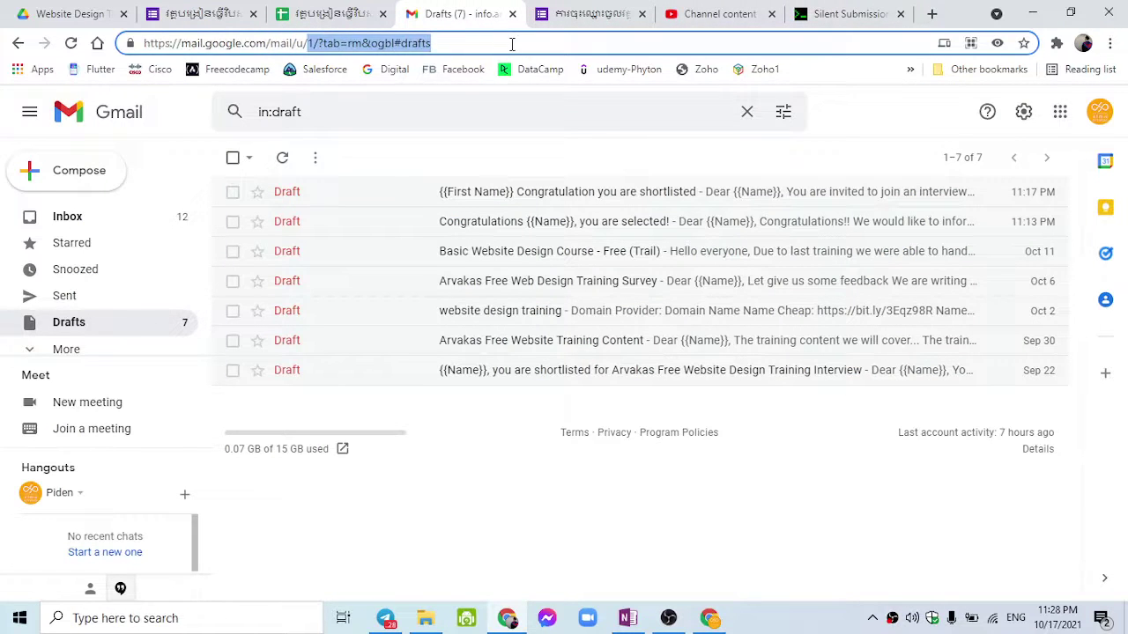
pyautogui.write('2')
pyautogui.press('Return')
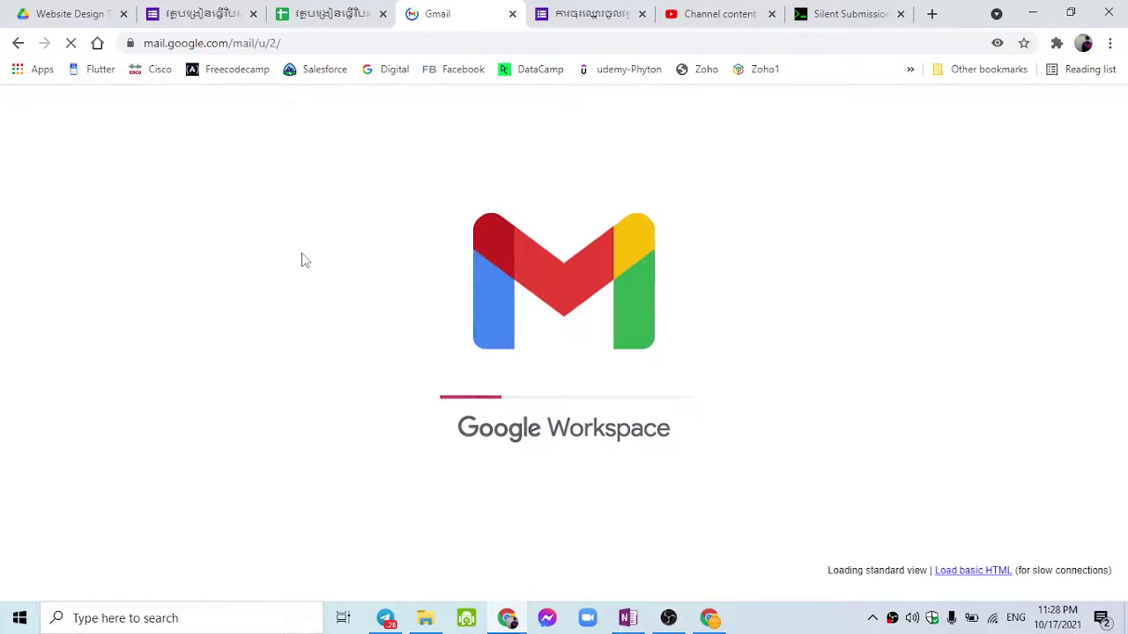
# Step: Open the 'Congratulation you are shortlisted' email and highlight the merged name in subject and greeting
pyautogui.click(332, 265)
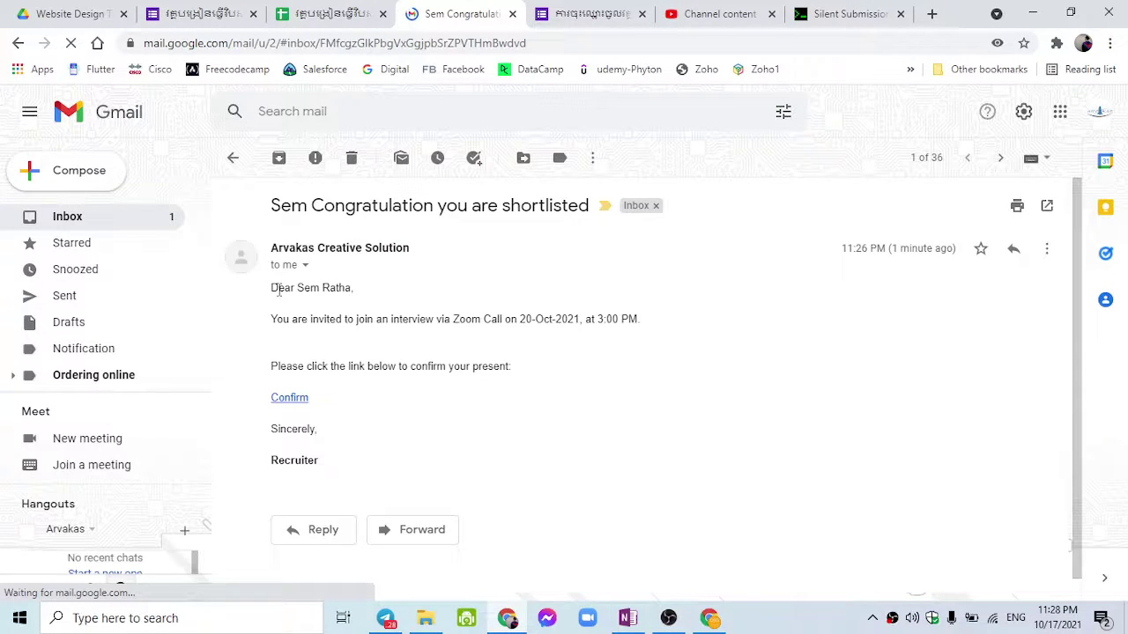
pyautogui.moveTo(277, 288); pyautogui.dragTo(353, 287)
pyautogui.click(333, 286)
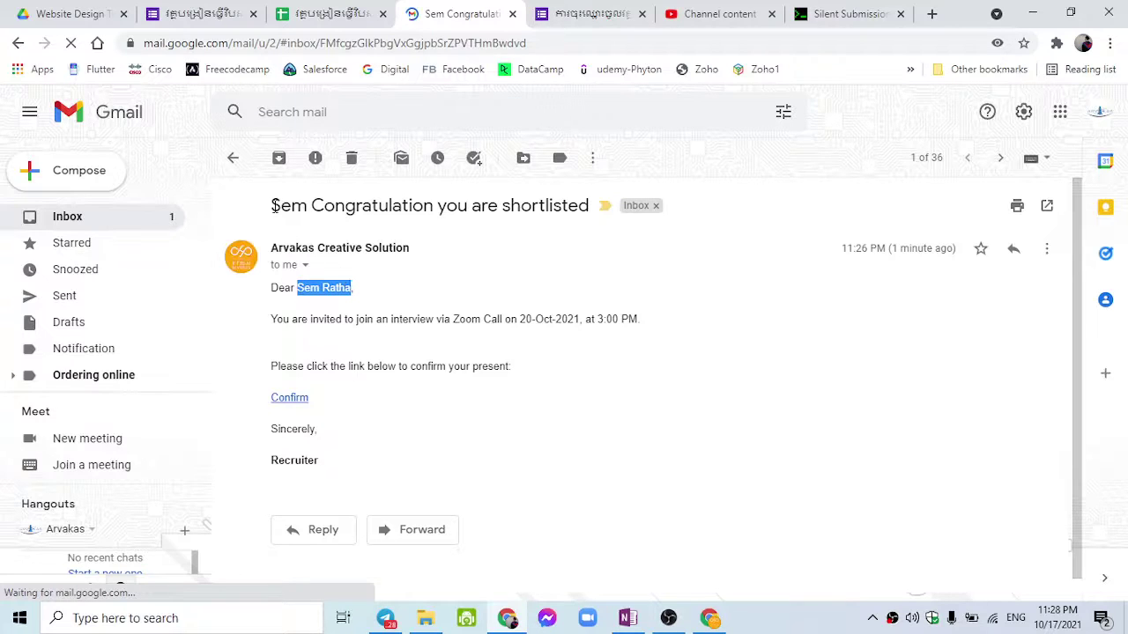
pyautogui.moveTo(272, 204); pyautogui.dragTo(310, 207)
pyautogui.tripleClick(272, 207)
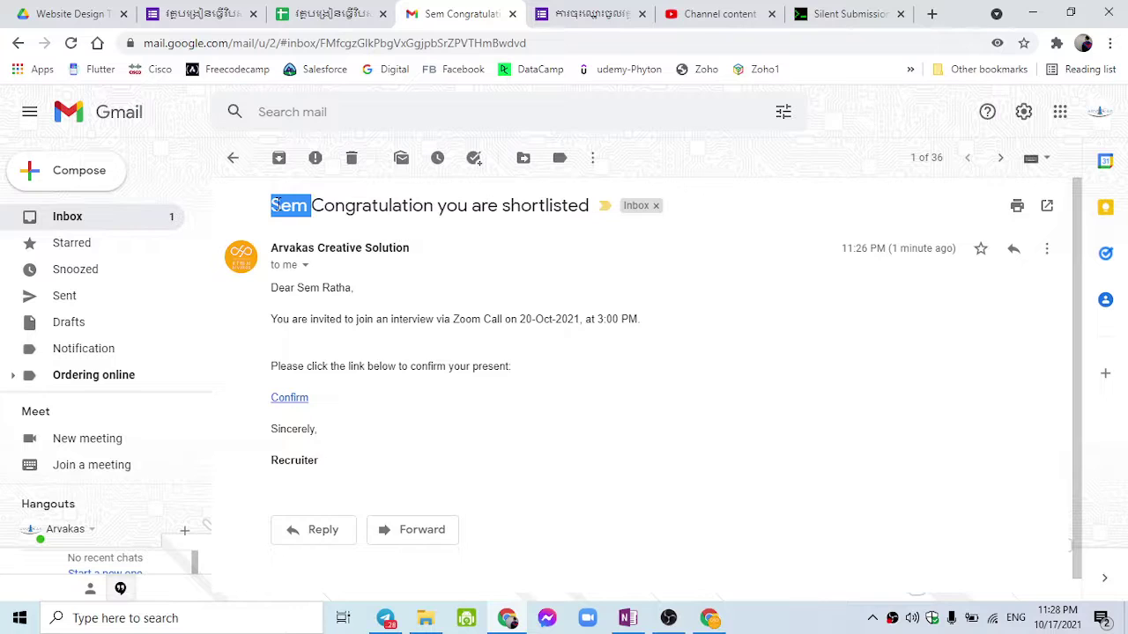
pyautogui.click(298, 284)
pyautogui.moveTo(298, 284); pyautogui.dragTo(365, 291)
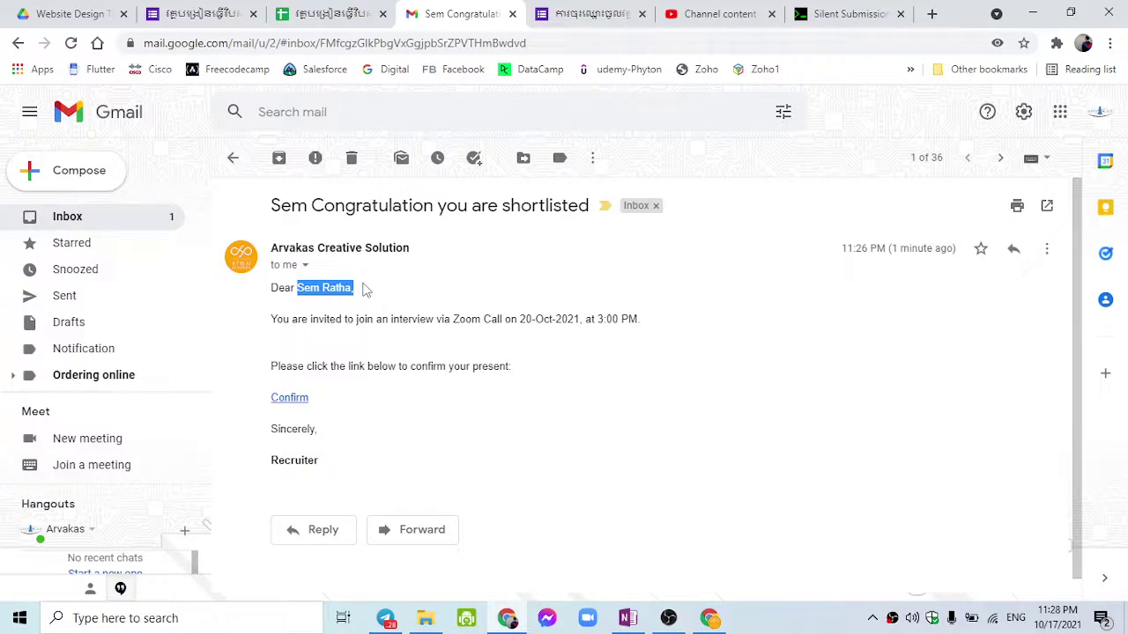
pyautogui.click(453, 317)
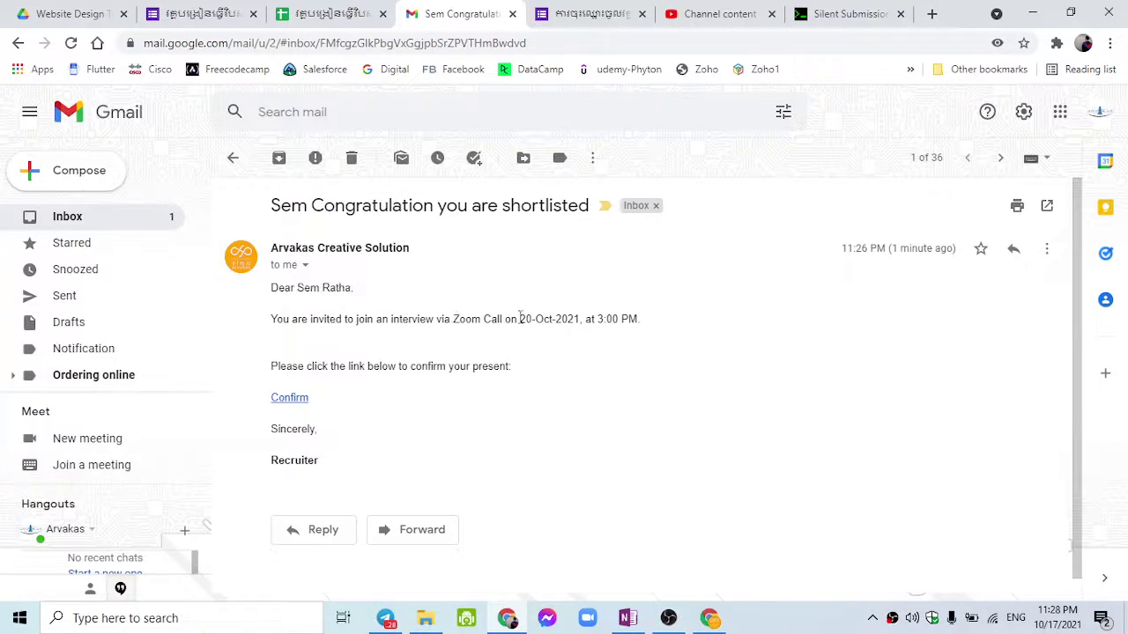
# Step: Highlight the 20-Oct-2021, 3:00 PM interview details, follow Confirm, then close the form tab
pyautogui.moveTo(520, 319); pyautogui.dragTo(638, 319)
pyautogui.click(586, 338)
pyautogui.moveTo(305, 365); pyautogui.dragTo(491, 390)
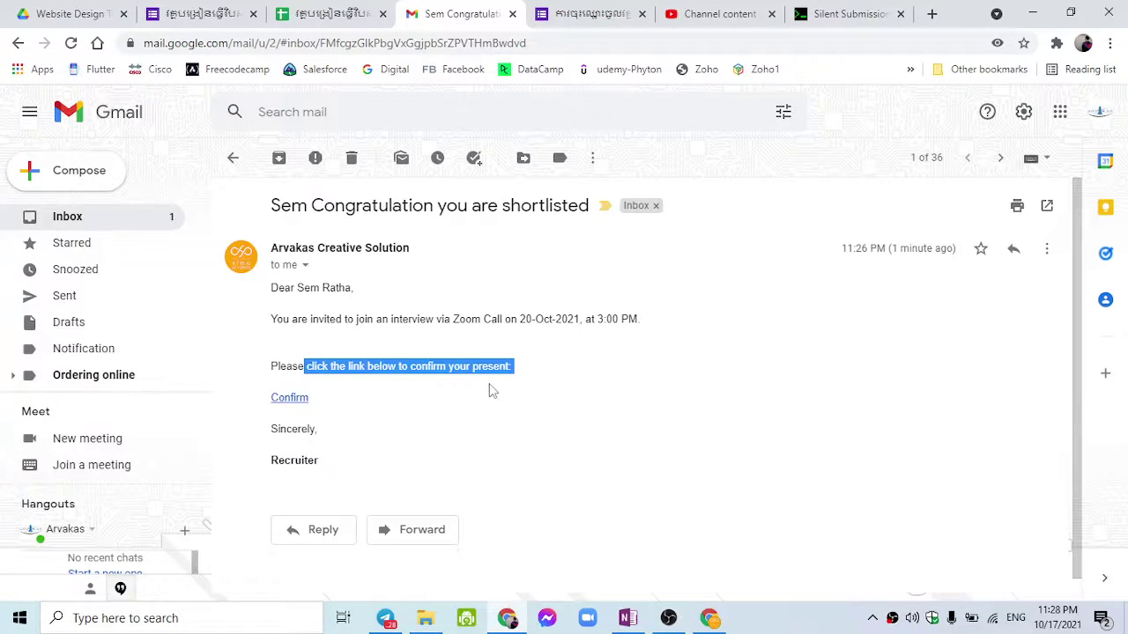
pyautogui.click(291, 398)
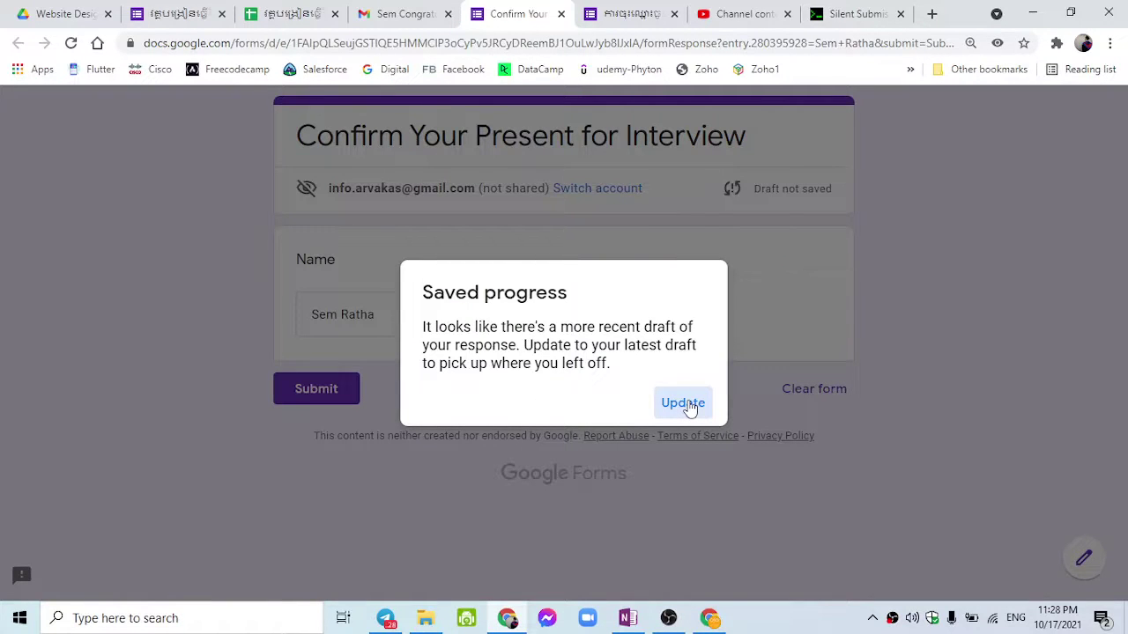
pyautogui.click(560, 13)
pyautogui.click(315, 415)
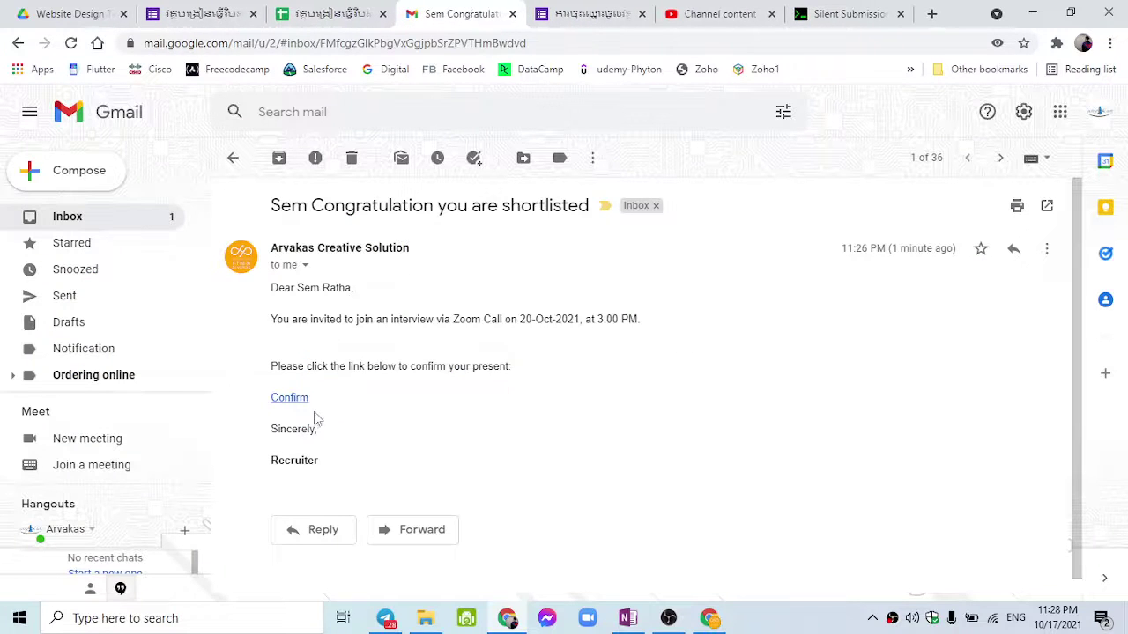
# Step: Submit the prefilled confirmation via the Confirm link in an incognito window, then close it
pyautogui.rightClick(290, 397)
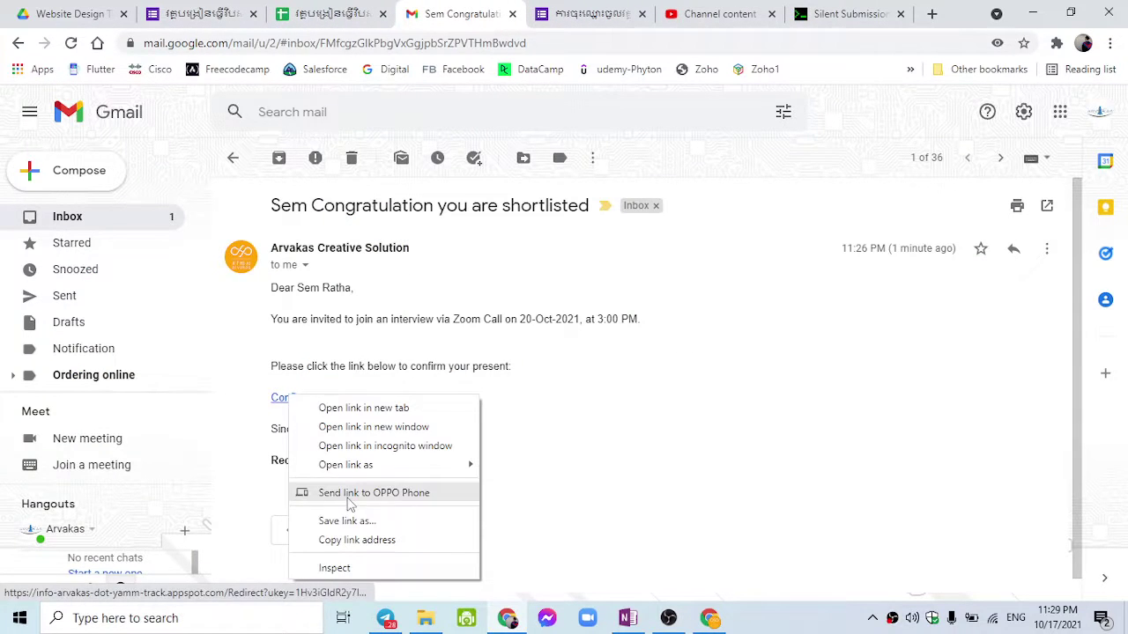
pyautogui.click(397, 449)
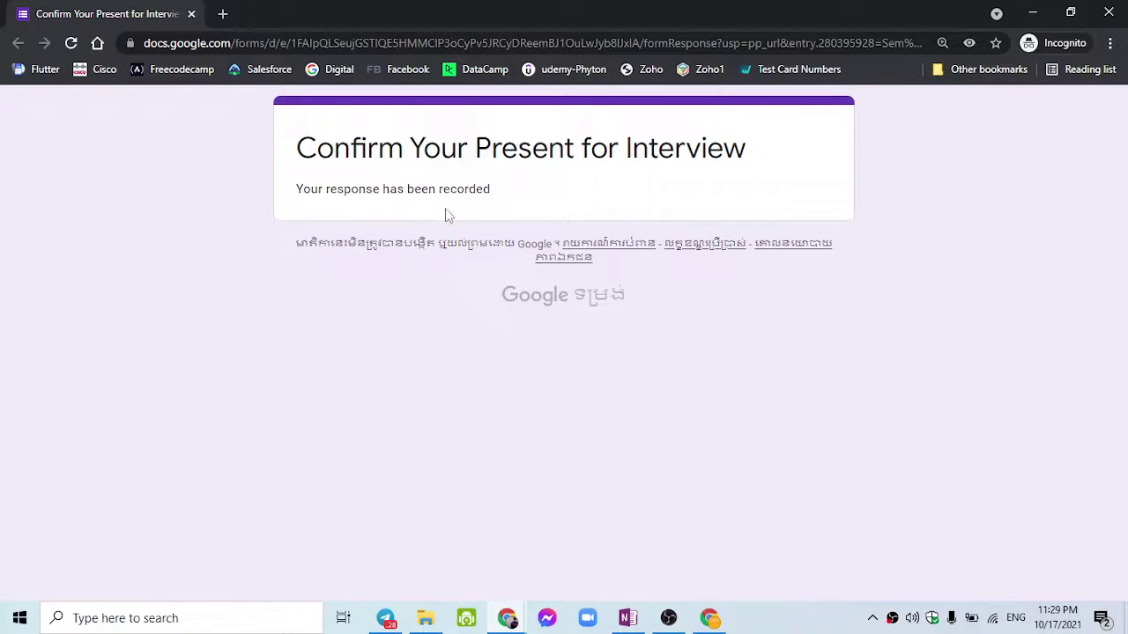
pyautogui.click(1108, 13)
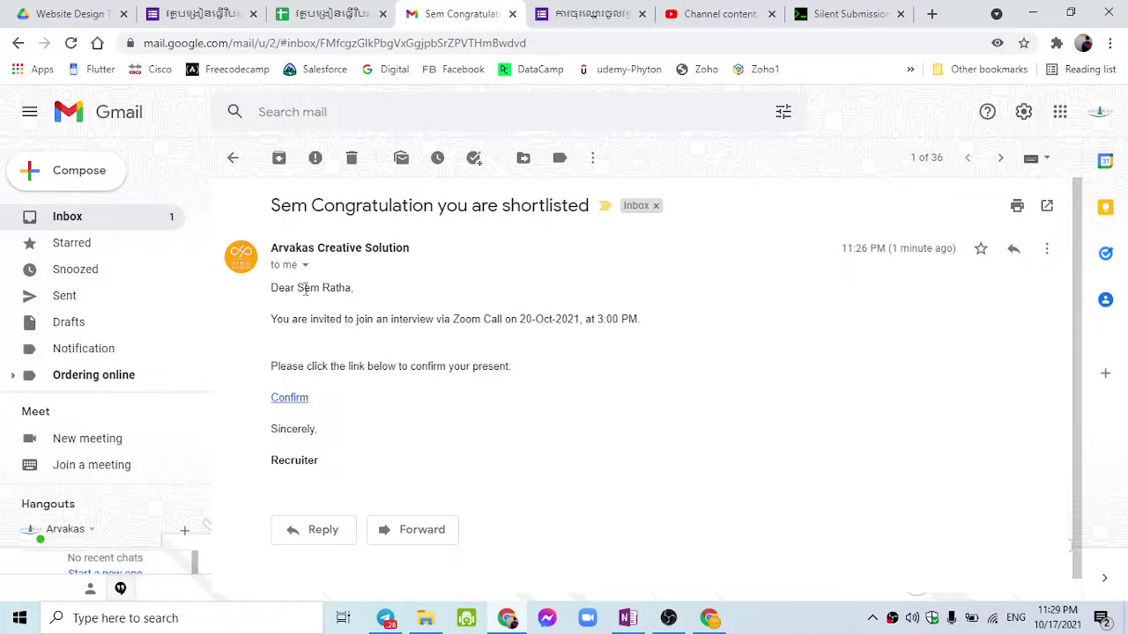
# Step: Highlight the recipient's name in the greeting, then return to the responses spreadsheet
pyautogui.moveTo(304, 288); pyautogui.dragTo(351, 289)
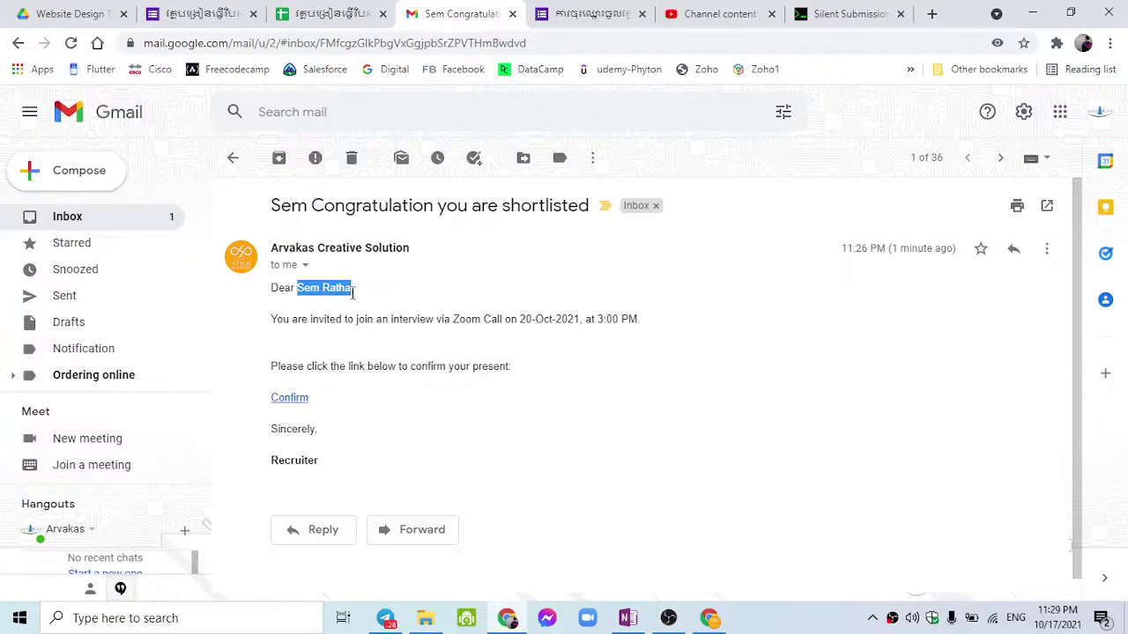
pyautogui.click(205, 15)
pyautogui.click(321, 13)
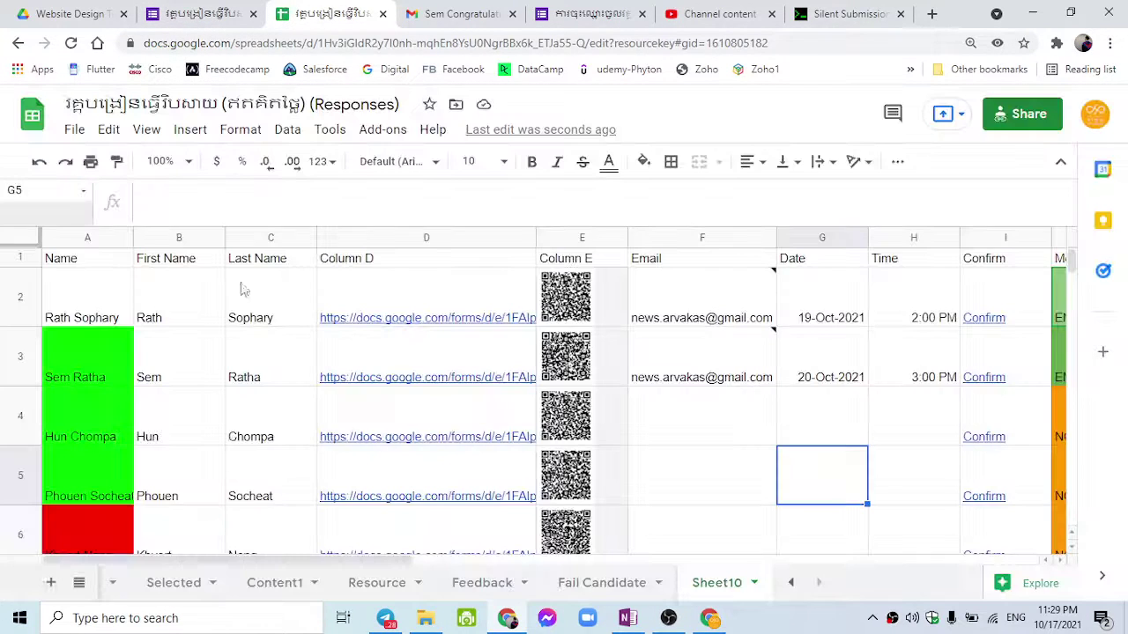
# Step: On the Confirm Interview sheet, check row 33's name and 10/17/2021 23:29:05 timestamp
pyautogui.click(790, 584)
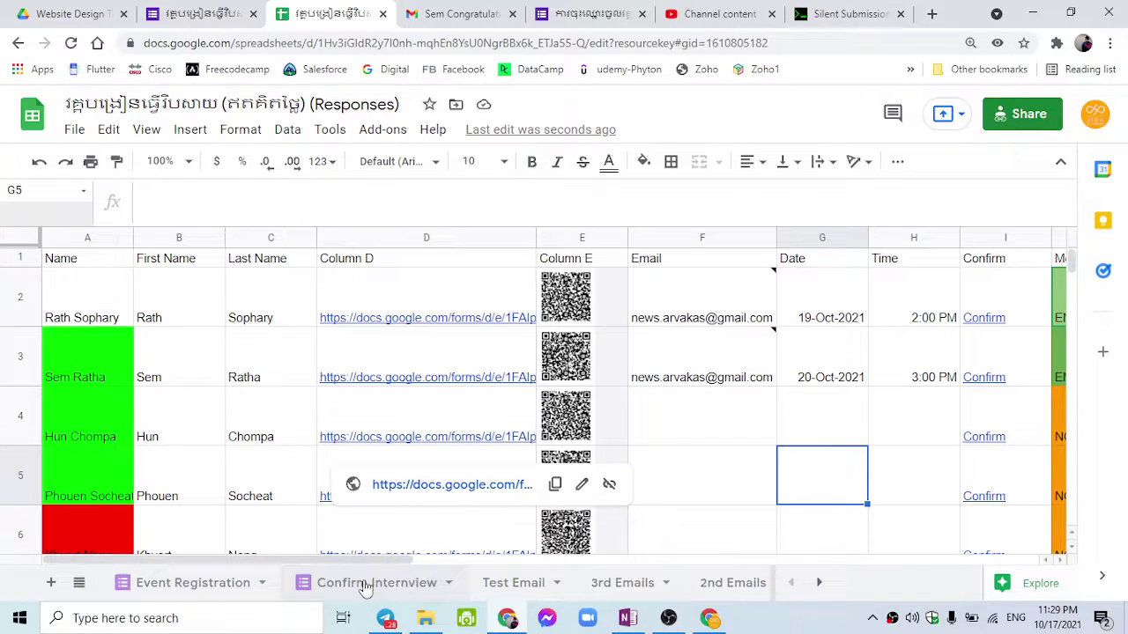
pyautogui.click(365, 583)
pyautogui.scroll(-7, 298, 443)
pyautogui.scroll(3, 335, 468)
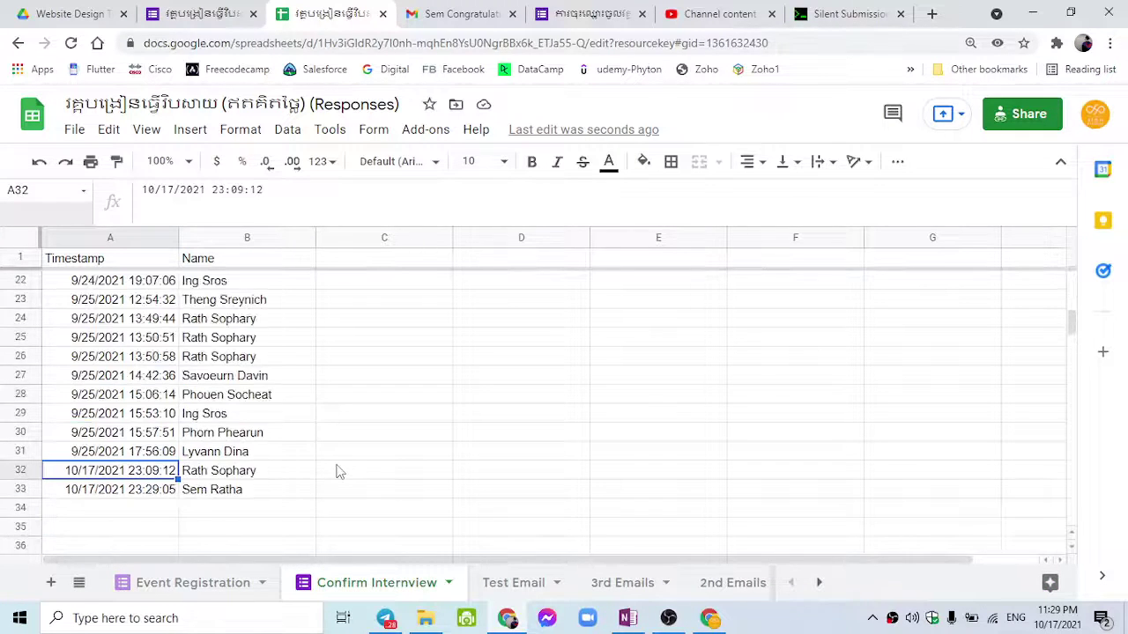
pyautogui.click(254, 491)
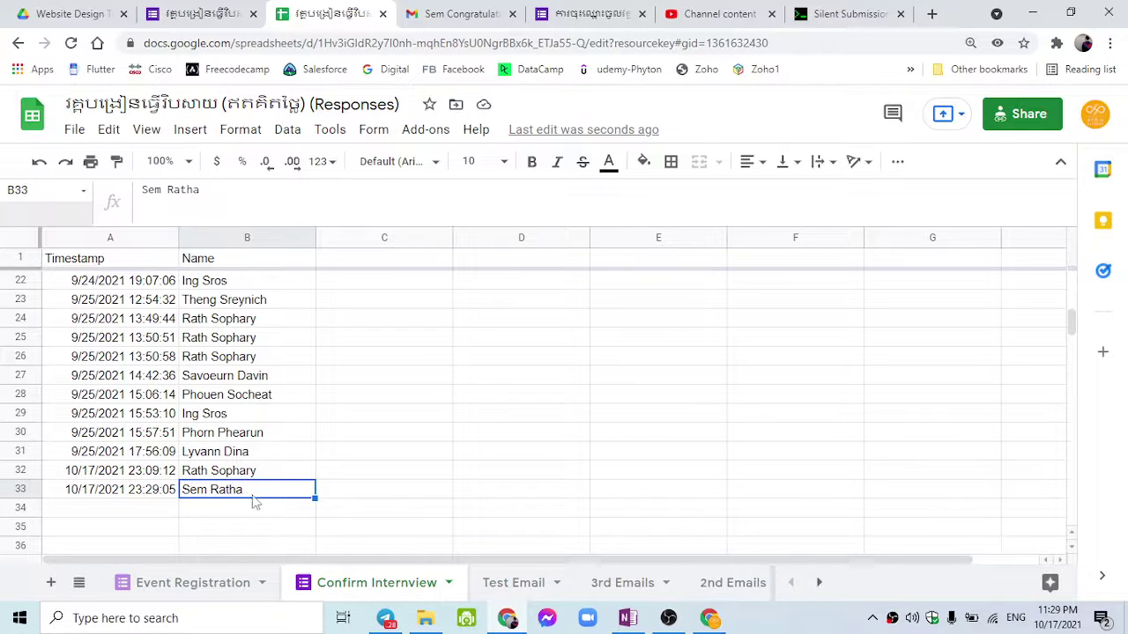
pyautogui.click(151, 497)
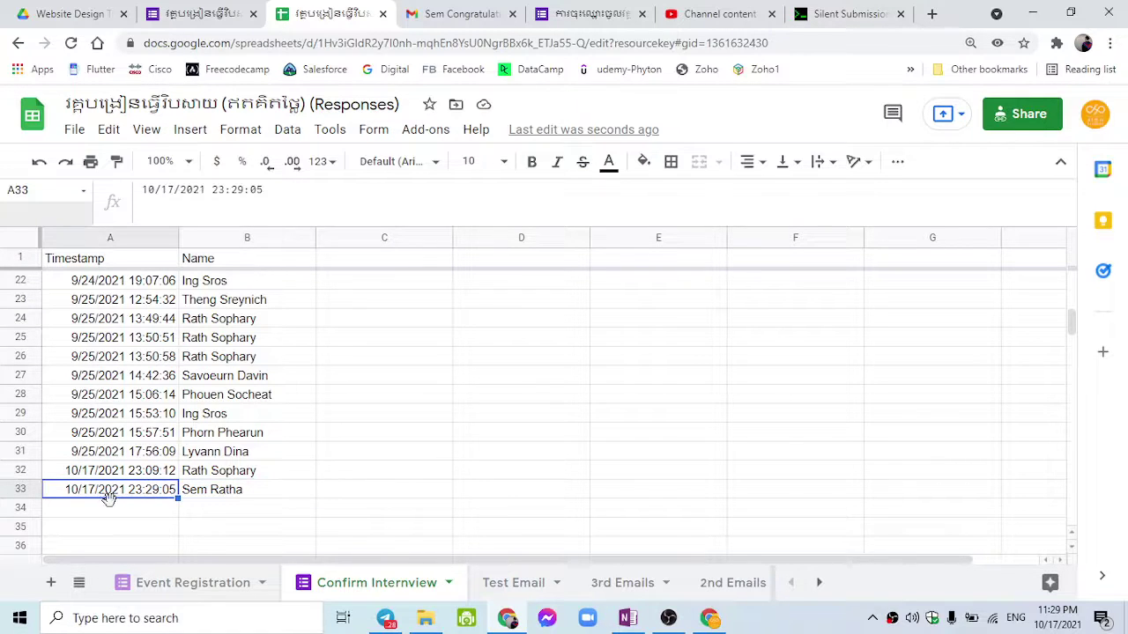